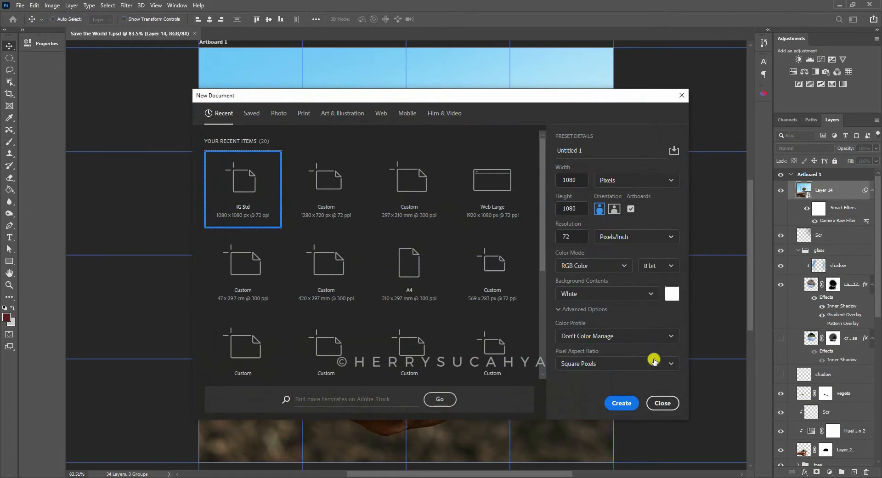
# - Create a 1080 x 1080 px artboard document at 72 pixels/inch and open the photo 8172.jpg
pyautogui.click(621, 403)
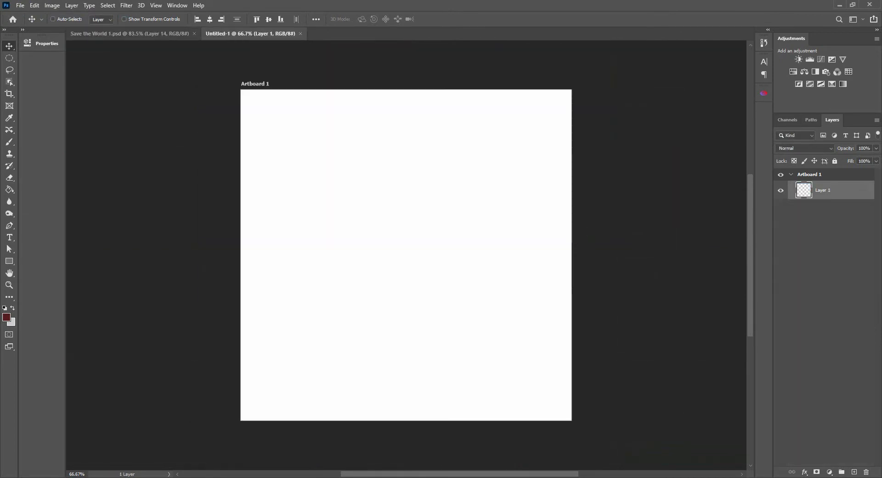
pyautogui.moveTo(636, 210); pyautogui.dragTo(483, 21)
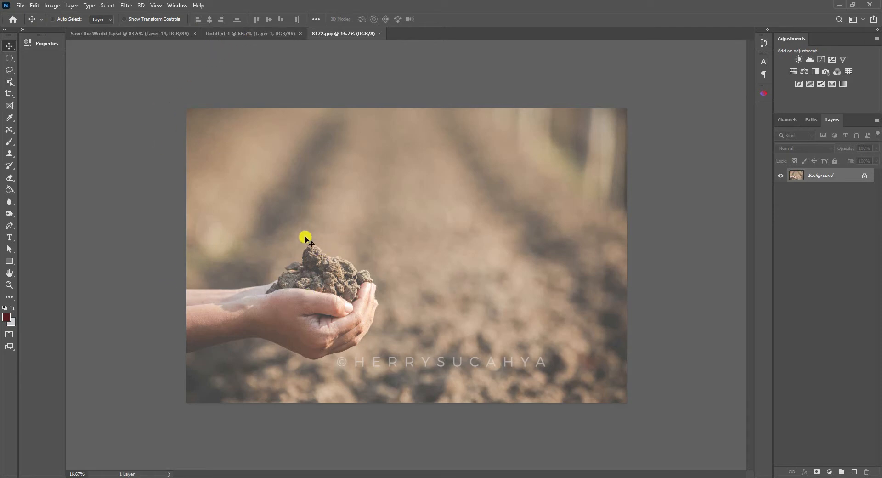
# - Apply Auto Contrast to the photo and select the soil-filled hands with the Object Selection tool in Lasso mode
pyautogui.click(51, 5)
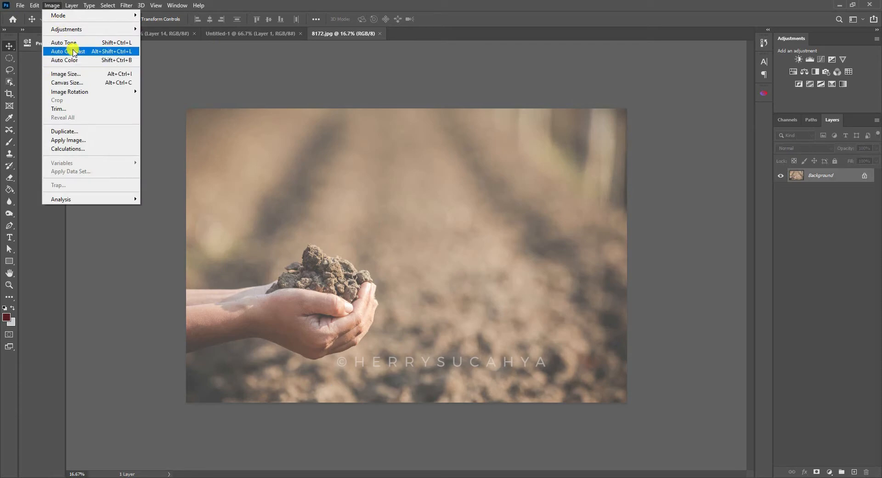
pyautogui.click(84, 51)
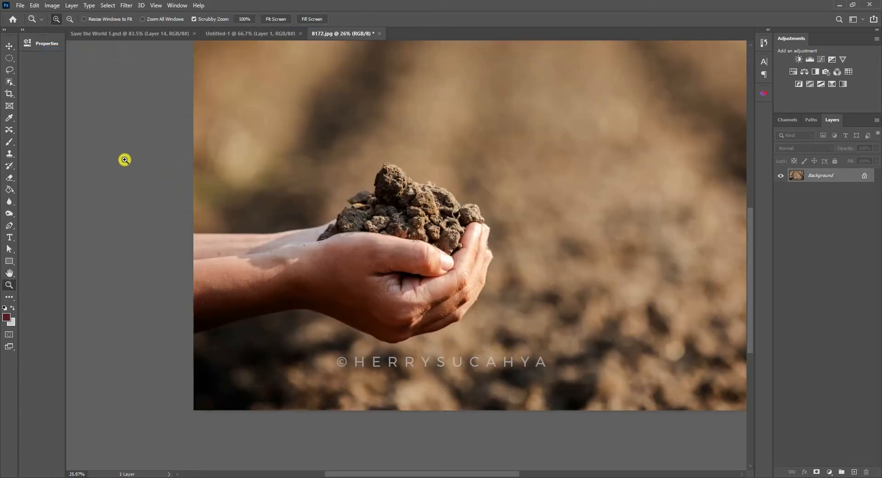
pyautogui.click(9, 80)
pyautogui.click(33, 82)
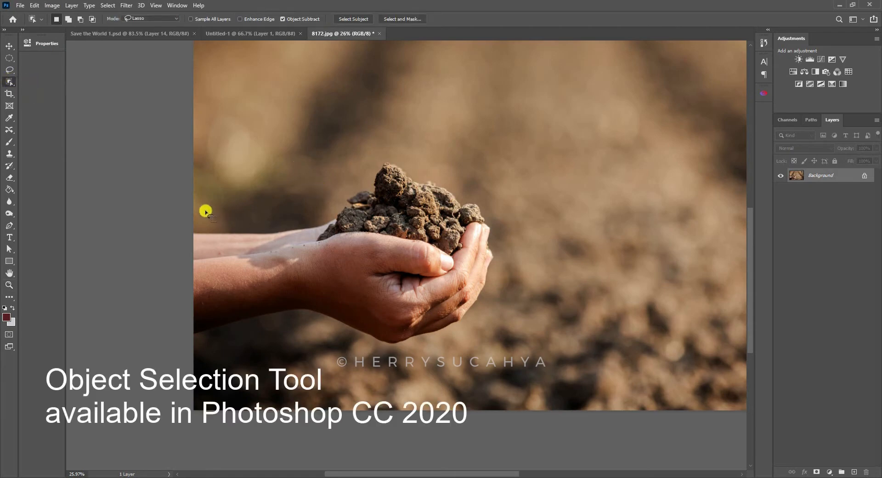
pyautogui.moveTo(194, 207)
pyautogui.mouseDown()
pyautogui.moveTo(266, 206)
pyautogui.moveTo(423, 130)
pyautogui.moveTo(494, 157)
pyautogui.moveTo(524, 237)
pyautogui.moveTo(505, 312)
pyautogui.moveTo(421, 363)
pyautogui.moveTo(330, 352)
pyautogui.moveTo(181, 368)
pyautogui.moveTo(148, 210)
pyautogui.moveTo(135, 211)
pyautogui.moveTo(202, 220)
pyautogui.mouseUp()
# - Refine the hands selection in Select and Mask with Radius 3 px, Smooth 9 and Contrast 17%, and output it as a layer mask
pyautogui.click(107, 5)
pyautogui.click(146, 126)
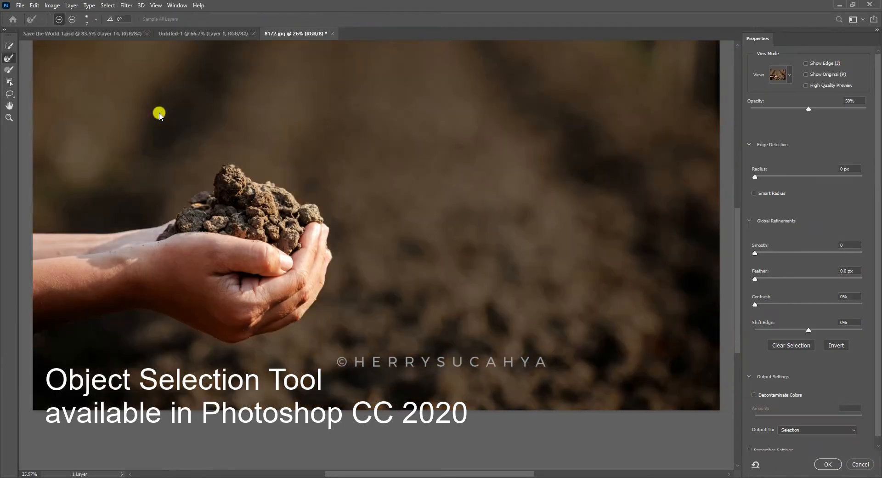
pyautogui.press('z')
pyautogui.moveTo(199, 330); pyautogui.dragTo(393, 195)
pyautogui.moveTo(756, 176); pyautogui.dragTo(772, 176)
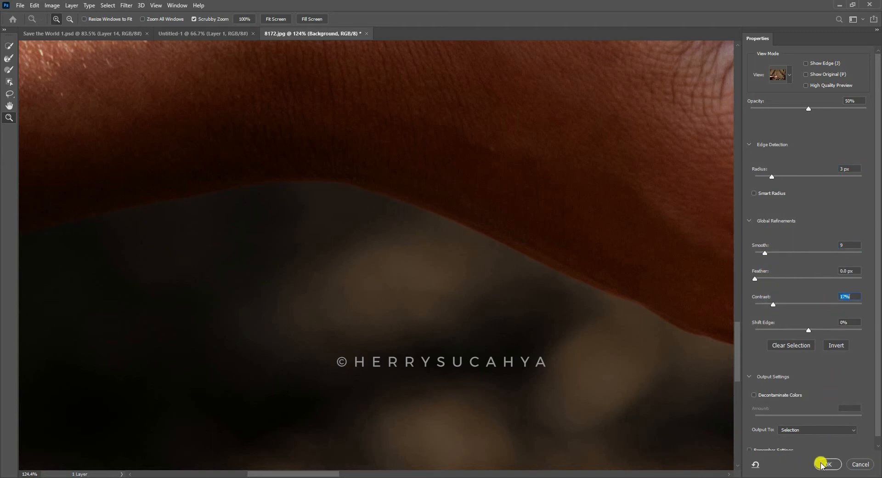
pyautogui.click(817, 430)
pyautogui.click(811, 438)
pyautogui.click(828, 464)
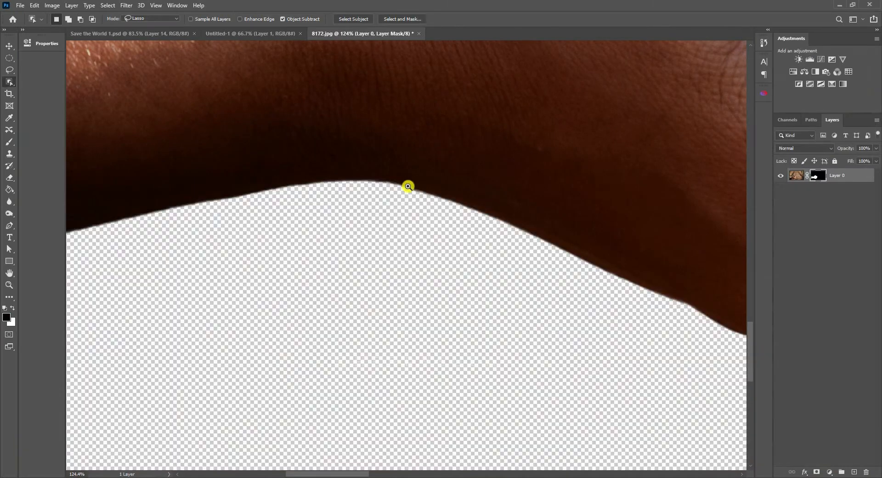
# - Float the layer list over the canvas and permanently apply the layer mask of the hands layer
pyautogui.press('z')
pyautogui.moveTo(435, 164); pyautogui.dragTo(411, 213)
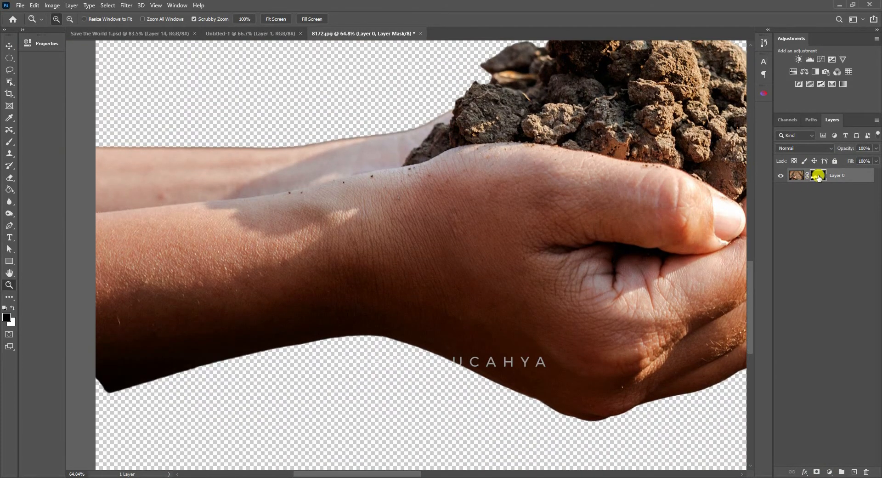
pyautogui.moveTo(833, 120); pyautogui.dragTo(532, 126)
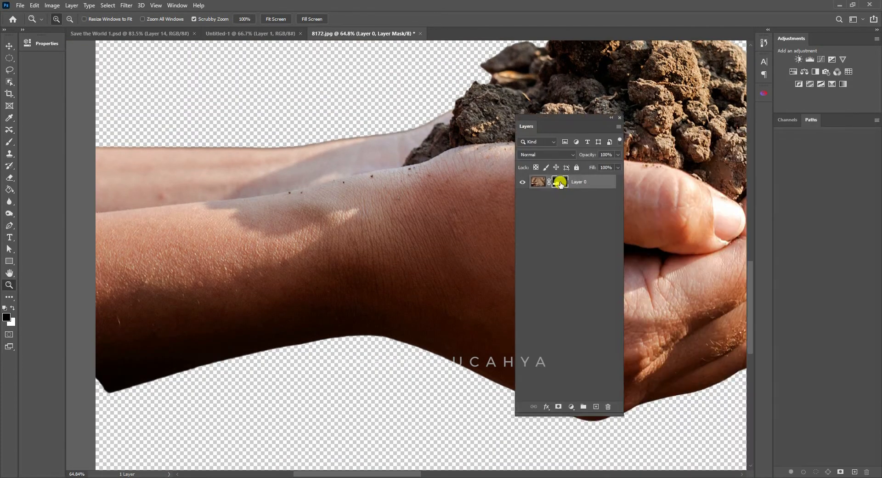
pyautogui.rightClick(559, 182)
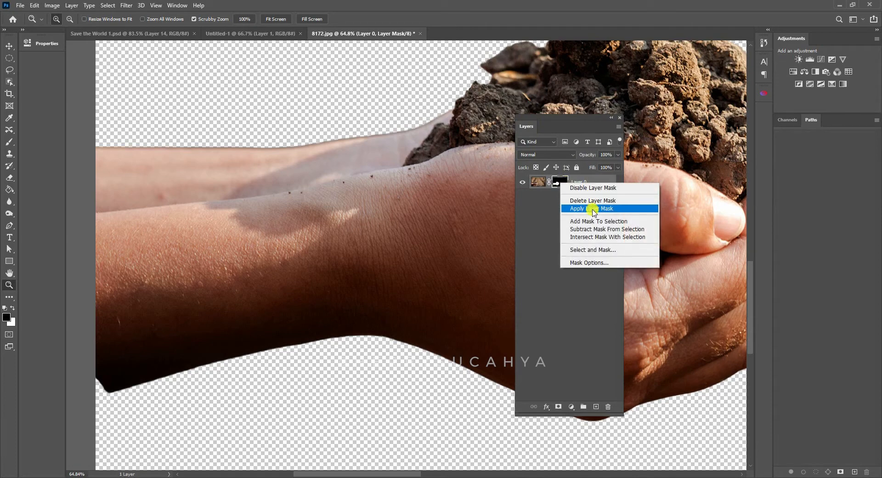
pyautogui.click(593, 210)
# - Move the cut-out hands into the Untitled-1 document with the Move tool
pyautogui.click(10, 46)
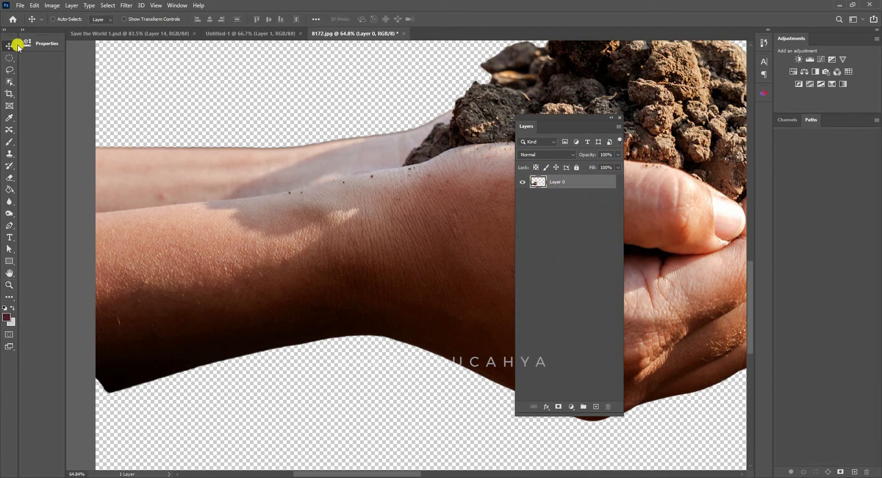
pyautogui.moveTo(465, 211); pyautogui.dragTo(344, 185)
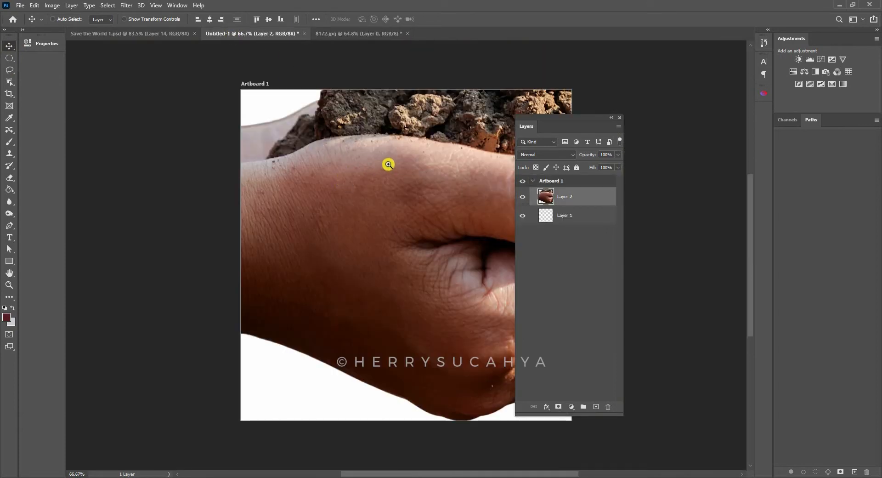
# - Scale the hands down proportionally and place them in the artboard's lower half, with the forearms cut off by its left edge
pyautogui.moveTo(408, 152); pyautogui.dragTo(385, 158)
pyautogui.hotkey('ctrl', 't')
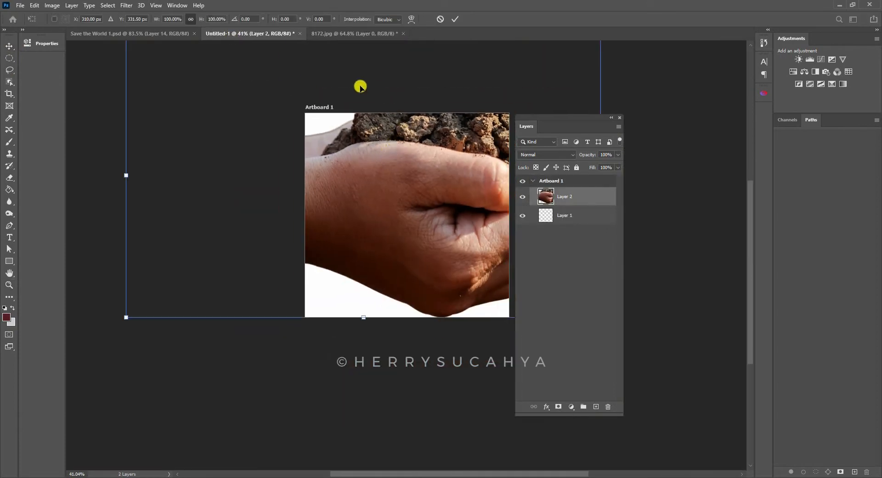
pyautogui.moveTo(127, 175); pyautogui.dragTo(258, 164)
pyautogui.moveTo(391, 158); pyautogui.dragTo(400, 227)
pyautogui.moveTo(374, 182); pyautogui.dragTo(374, 203)
pyautogui.press('Return')
pyautogui.press('z')
pyautogui.press('v')
pyautogui.moveTo(429, 252)
pyautogui.mouseDown()
pyautogui.moveTo(420, 256)
pyautogui.moveTo(434, 252)
pyautogui.mouseUp()
pyautogui.moveTo(422, 179); pyautogui.dragTo(389, 205)
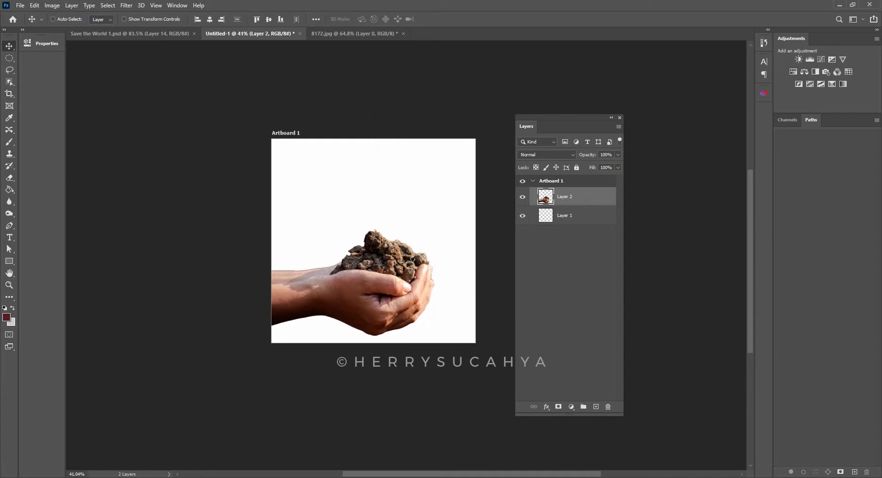
# - Open pexels-photo-3563529.jpeg and crop it closely around the tree, cutting off the grass below the trunk
pyautogui.moveTo(689, 251); pyautogui.dragTo(450, 3)
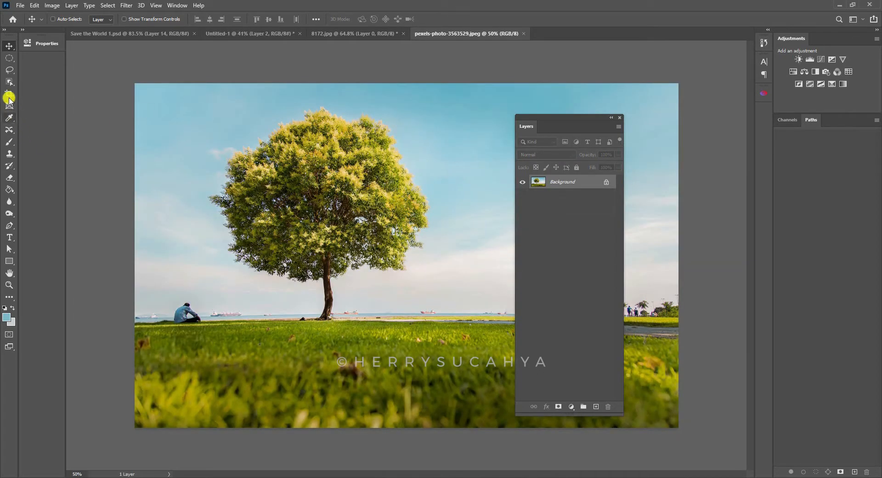
pyautogui.click(9, 95)
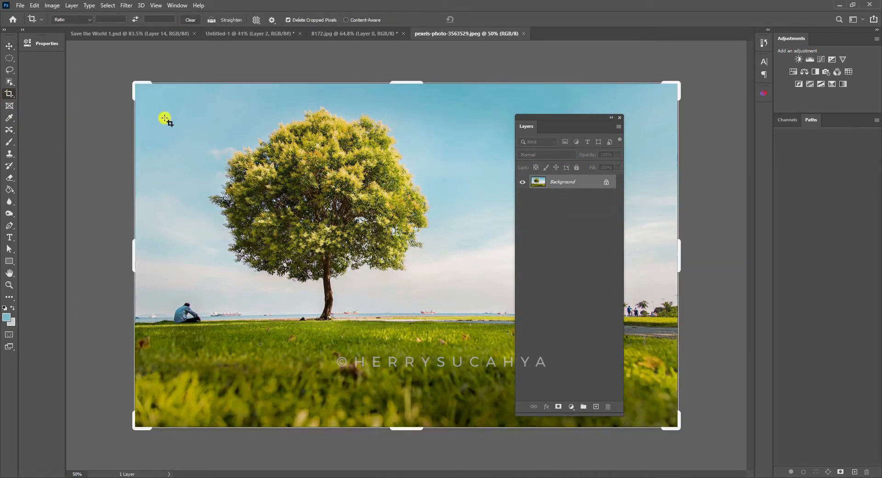
pyautogui.moveTo(192, 90); pyautogui.dragTo(446, 334)
pyautogui.moveTo(404, 376); pyautogui.dragTo(411, 372)
pyautogui.press('Return')
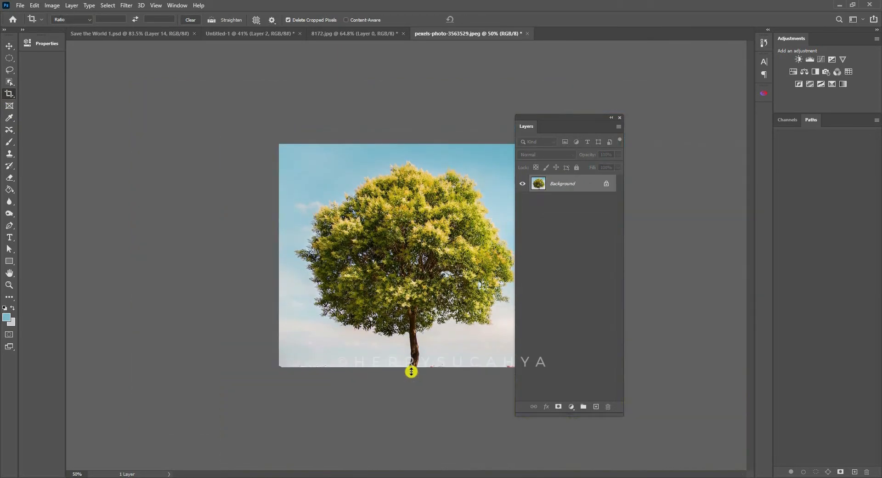
# - Select the whole sky around the tree with Color Range at Fuzziness 60, adding samples of the blue and pale cloud tones
pyautogui.moveTo(571, 118); pyautogui.dragTo(607, 110)
pyautogui.hotkey('ctrl', 'space')
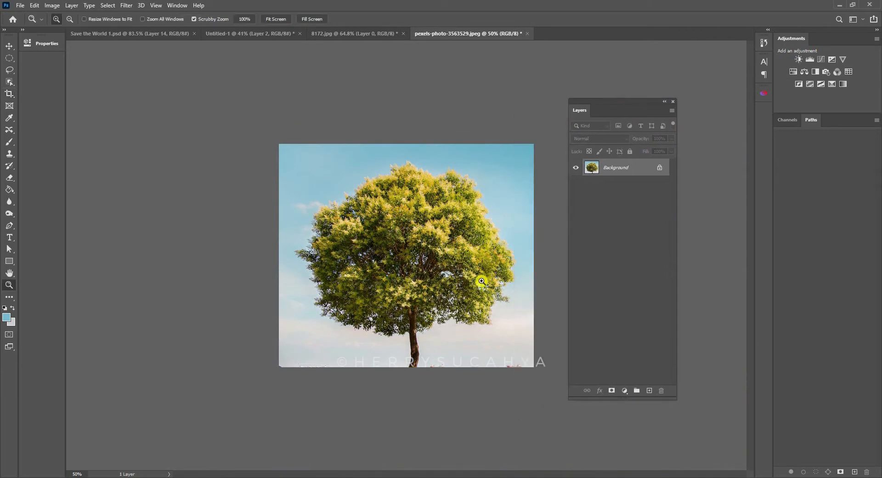
pyautogui.moveTo(502, 297); pyautogui.dragTo(500, 262)
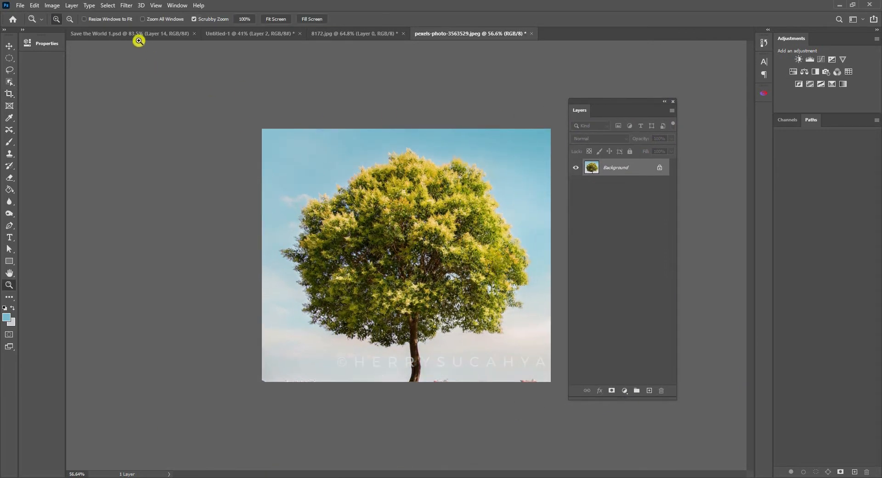
pyautogui.click(105, 6)
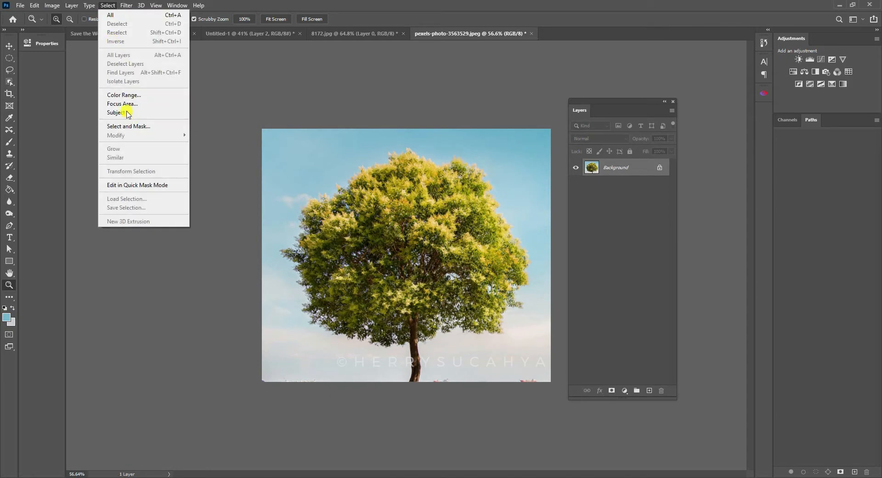
pyautogui.click(125, 94)
pyautogui.moveTo(473, 122); pyautogui.dragTo(486, 100)
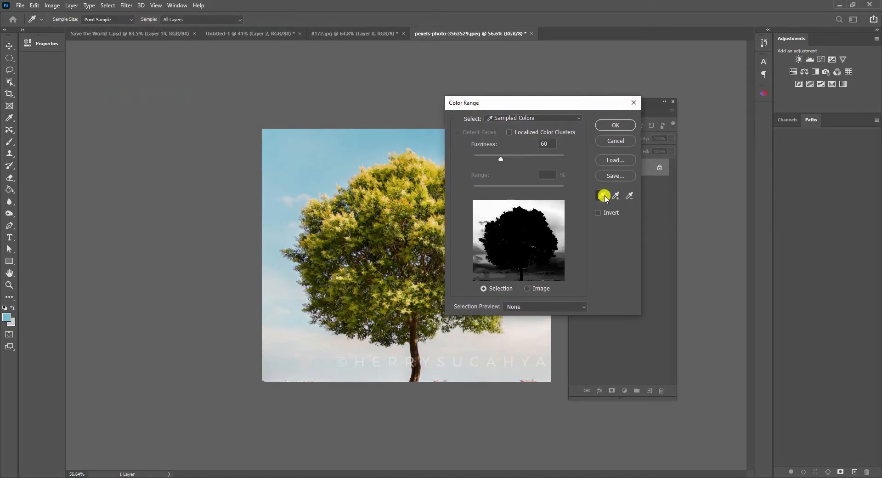
pyautogui.click(619, 198)
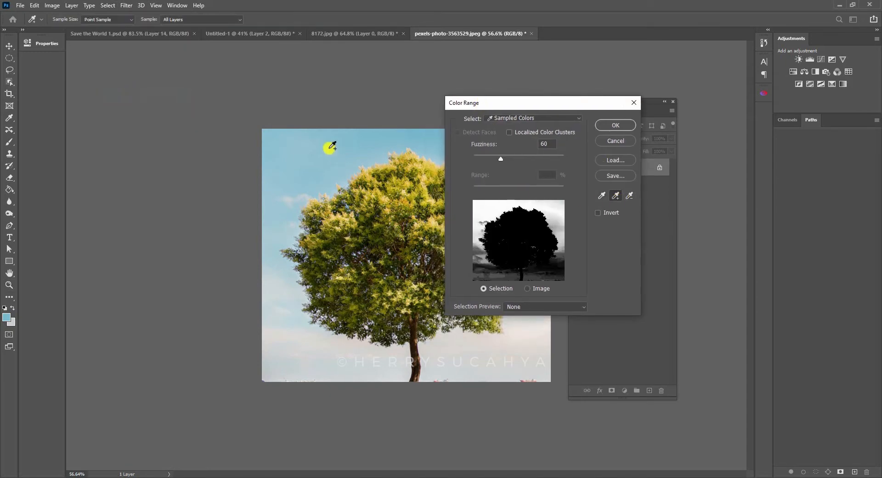
pyautogui.moveTo(478, 102); pyautogui.dragTo(596, 88)
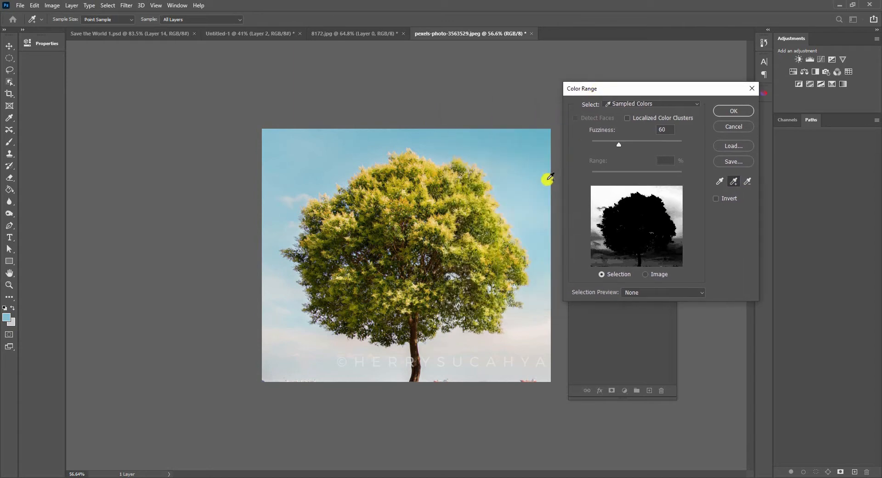
pyautogui.click(544, 180)
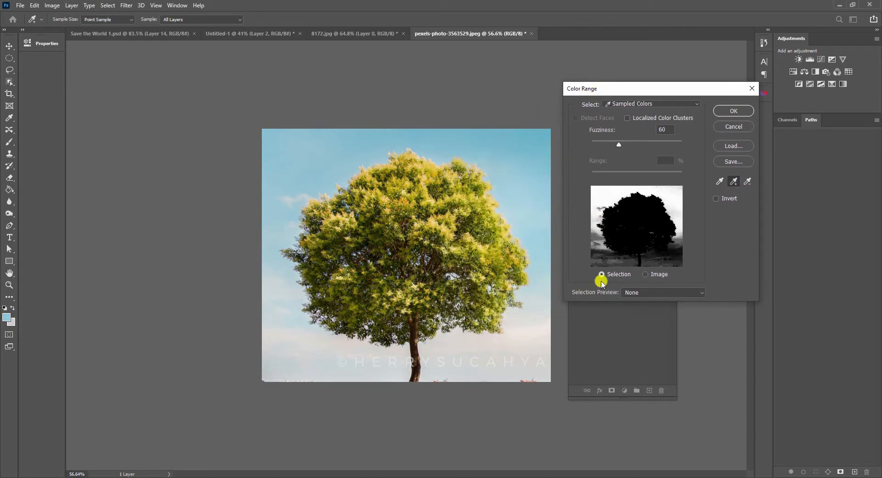
pyautogui.click(538, 313)
pyautogui.click(655, 247)
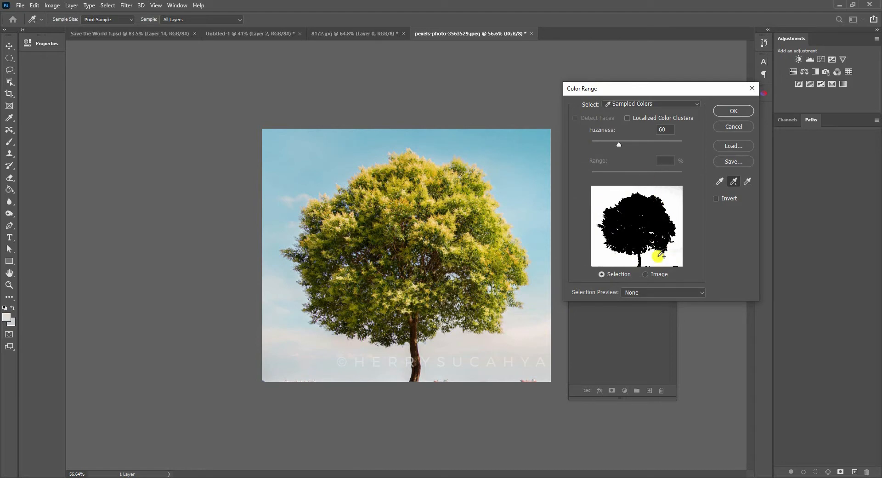
pyautogui.click(602, 202)
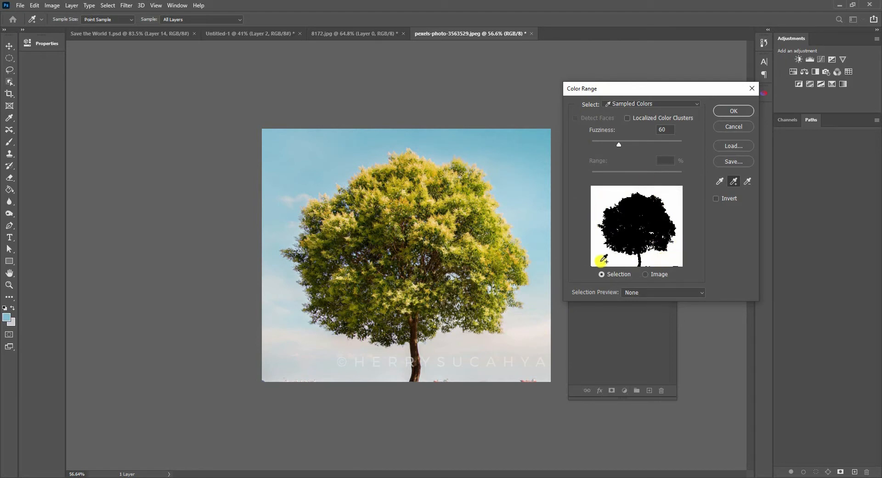
pyautogui.click(731, 112)
# - Invert the sky selection to select the tree
pyautogui.press('z')
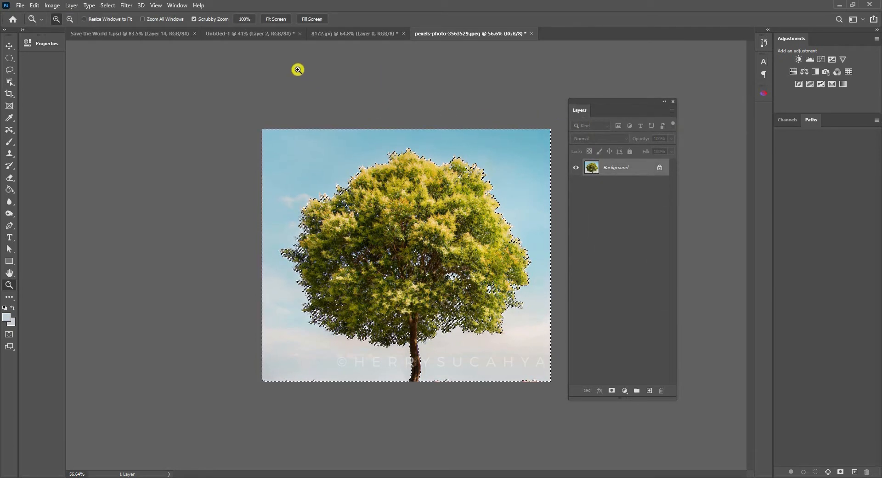
pyautogui.click(109, 6)
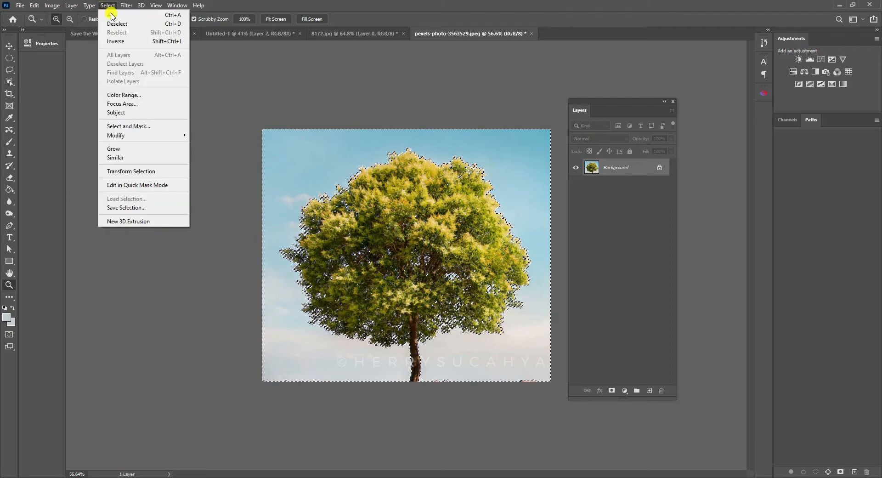
pyautogui.click(115, 41)
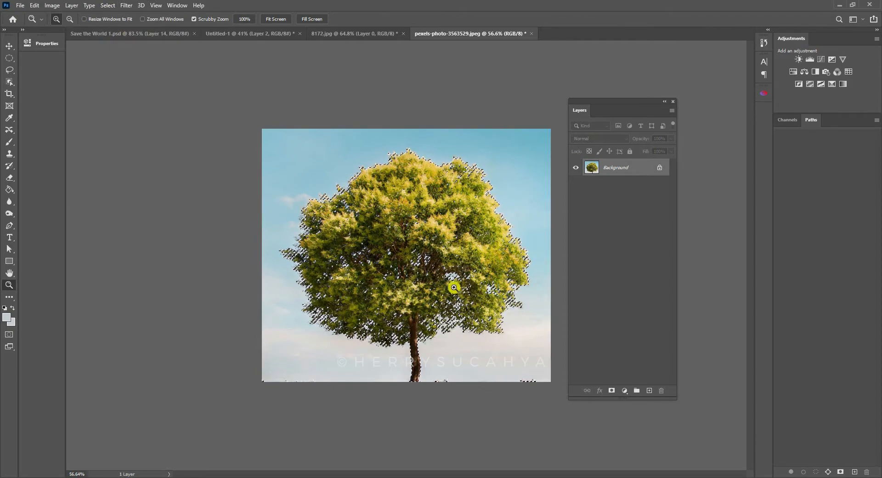
# - Refine the tree selection's edges in Select and Mask with an edge detection radius of 8 px
pyautogui.moveTo(454, 287); pyautogui.dragTo(553, 124)
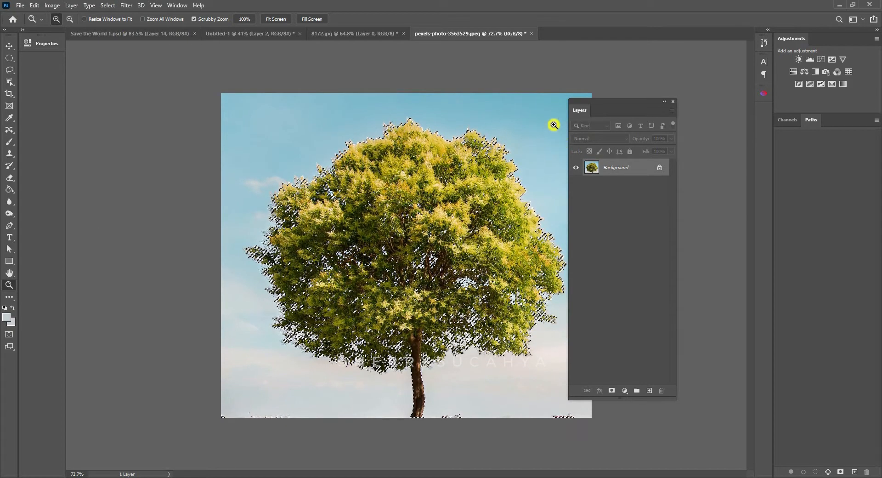
pyautogui.click(108, 6)
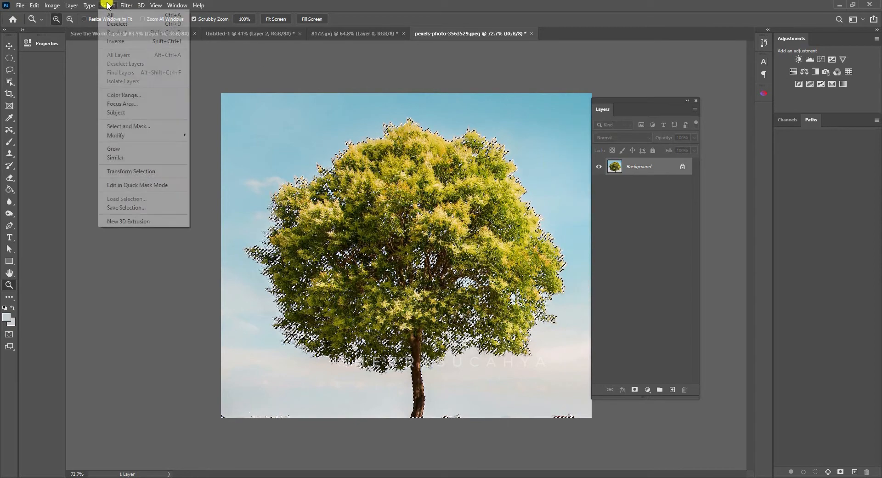
pyautogui.click(139, 127)
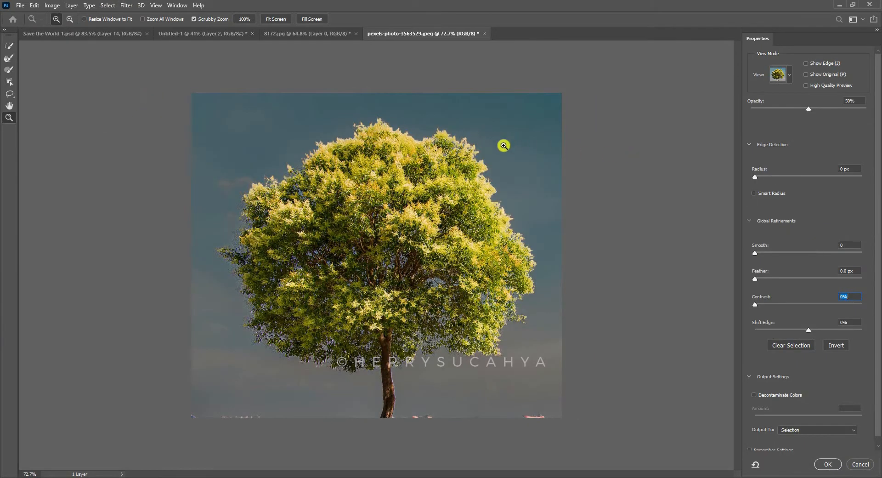
pyautogui.moveTo(433, 137); pyautogui.dragTo(447, 122)
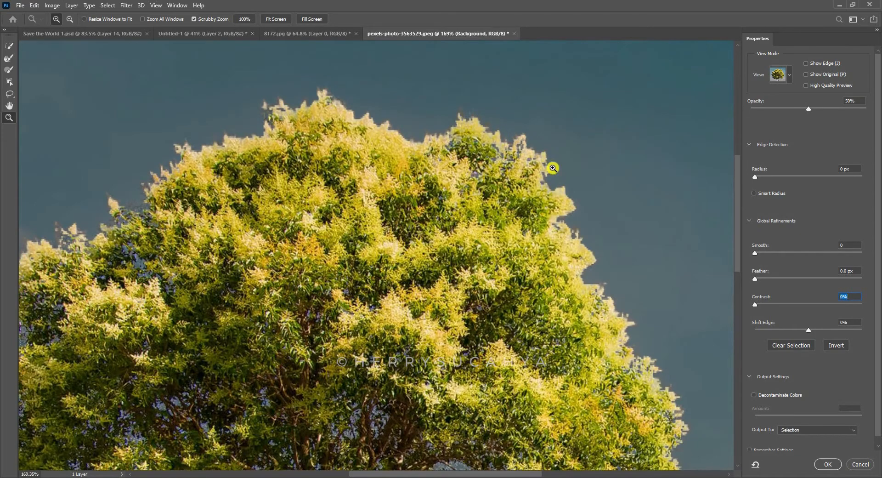
pyautogui.moveTo(584, 204); pyautogui.dragTo(629, 184)
pyautogui.click(775, 178)
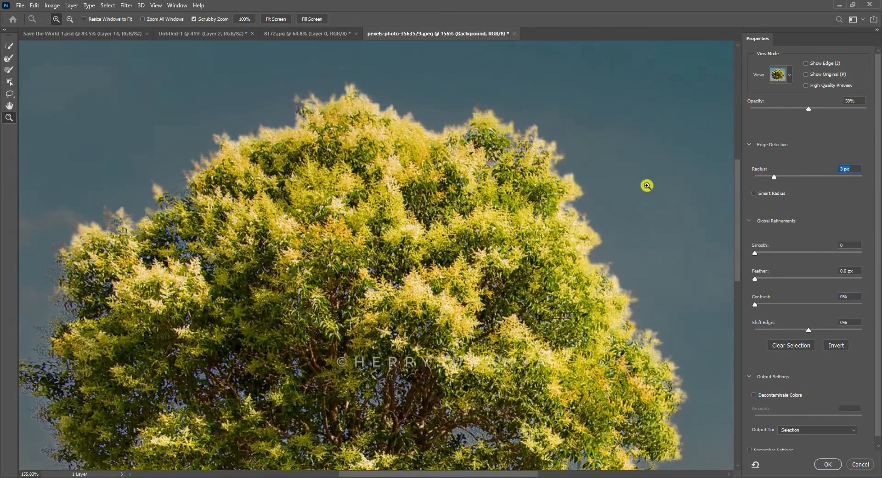
pyautogui.click(792, 178)
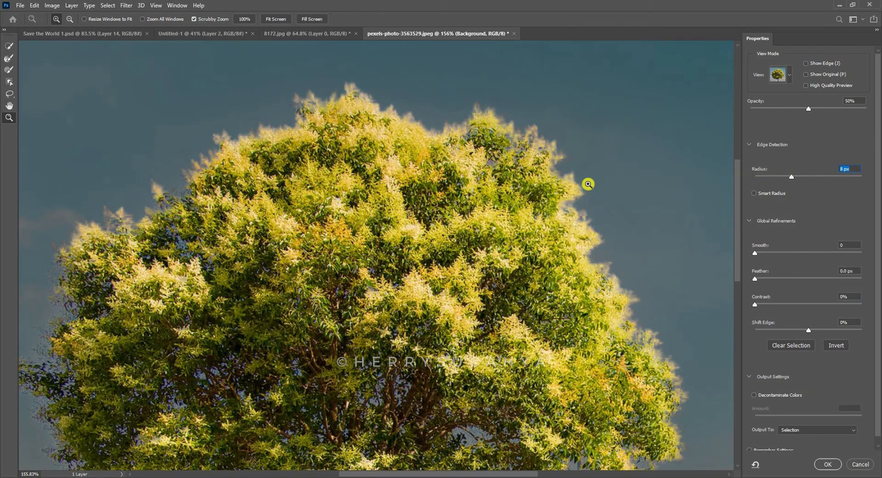
pyautogui.moveTo(603, 193); pyautogui.dragTo(576, 193)
pyautogui.moveTo(603, 344); pyautogui.dragTo(575, 206)
pyautogui.moveTo(511, 229); pyautogui.dragTo(536, 292)
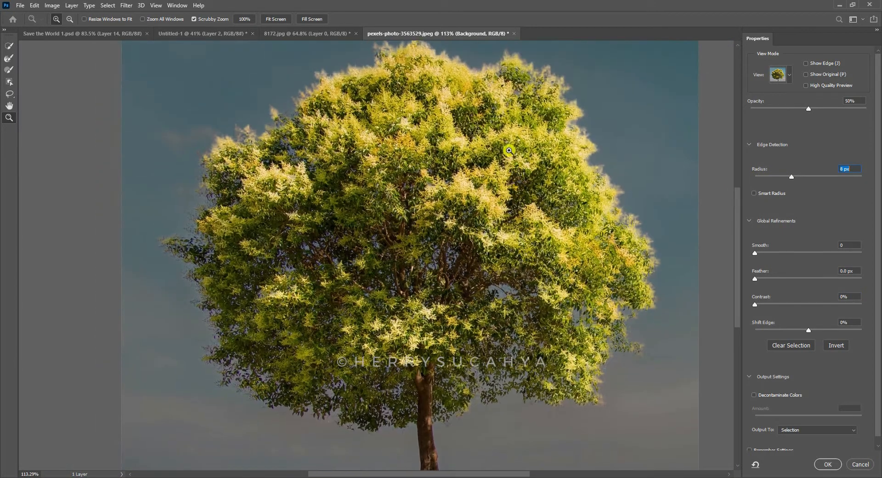
pyautogui.moveTo(619, 123); pyautogui.dragTo(600, 122)
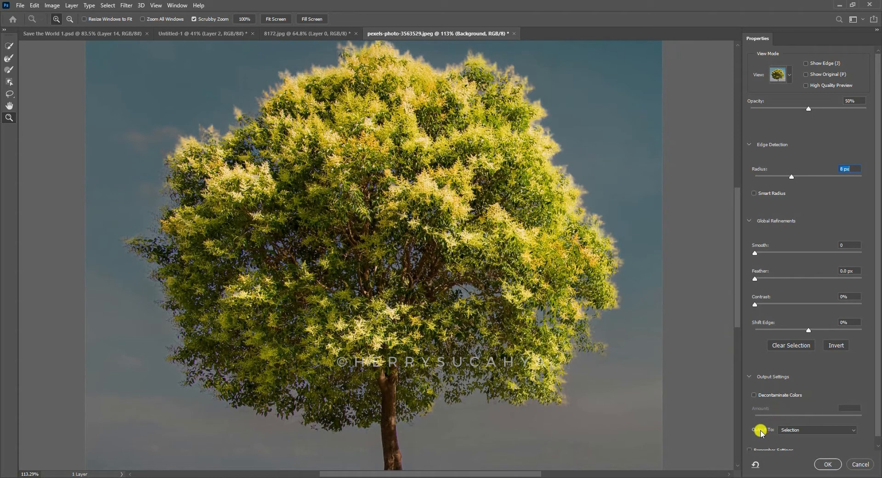
# - Output the refined tree selection as a layer mask and apply that mask to the layer
pyautogui.click(787, 430)
pyautogui.click(801, 439)
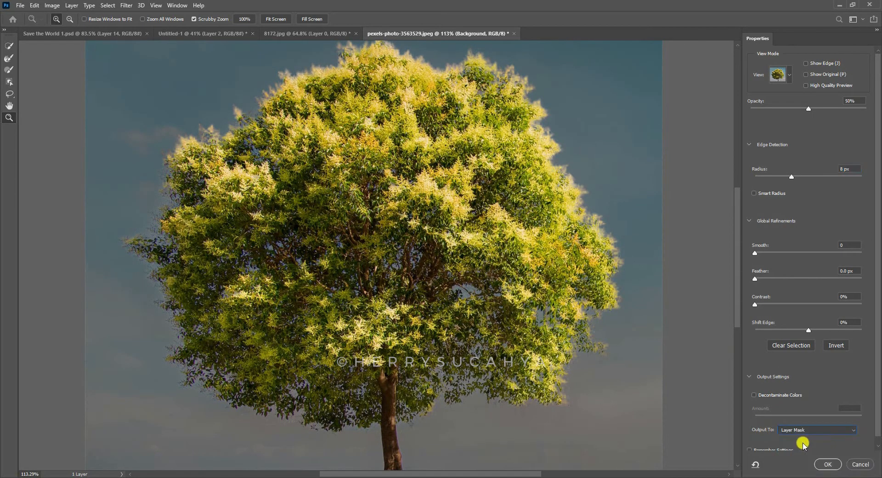
pyautogui.click(824, 464)
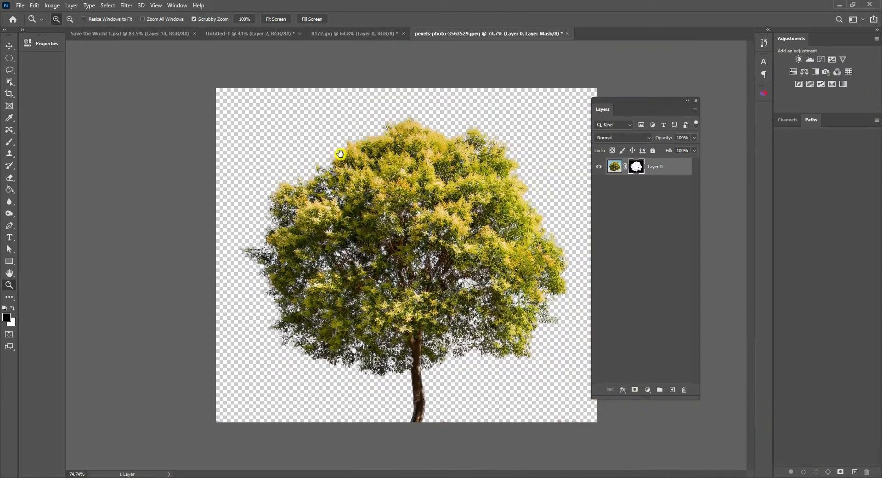
pyautogui.rightClick(645, 170)
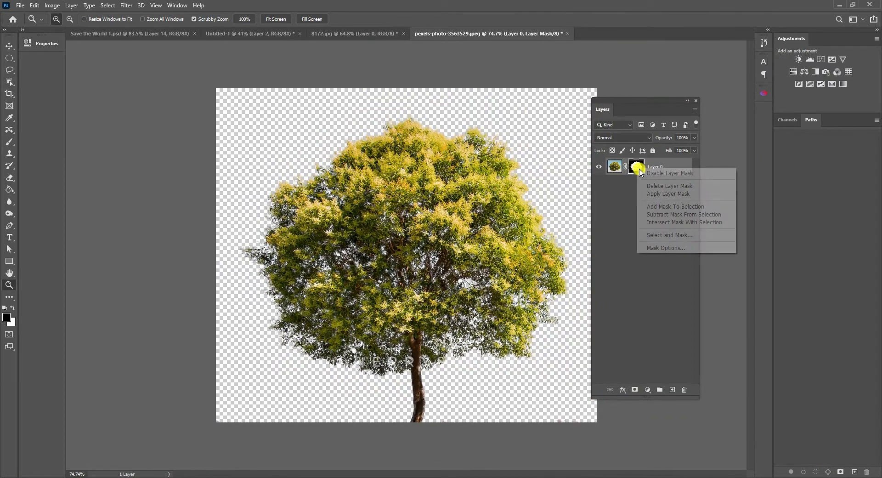
pyautogui.click(672, 195)
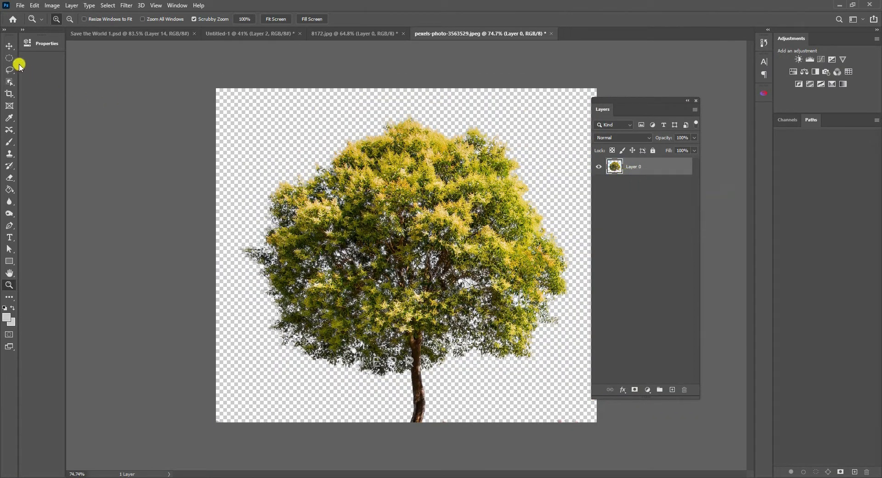
# - Move the cut-out tree into Untitled-1 and rename the two cut-out layers Tree and Hand
pyautogui.click(10, 46)
pyautogui.moveTo(421, 196); pyautogui.dragTo(354, 169)
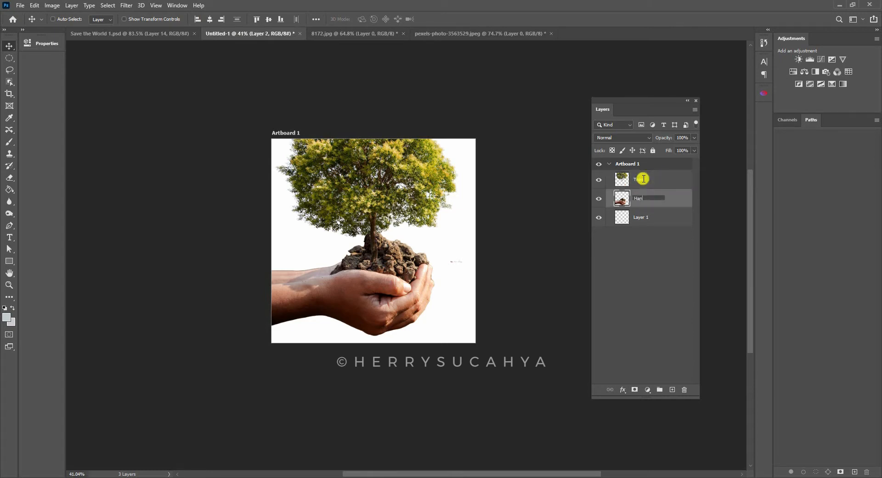
pyautogui.write('d')
pyautogui.press('Return')
# - Scale the tree proportionally to 49.45% and place it upright on the soil between the hands
pyautogui.click(643, 179)
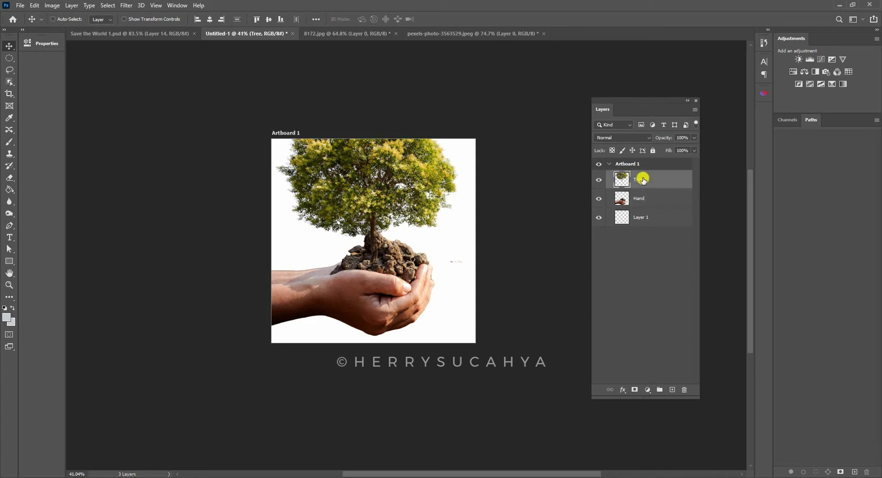
pyautogui.moveTo(379, 163); pyautogui.dragTo(385, 180)
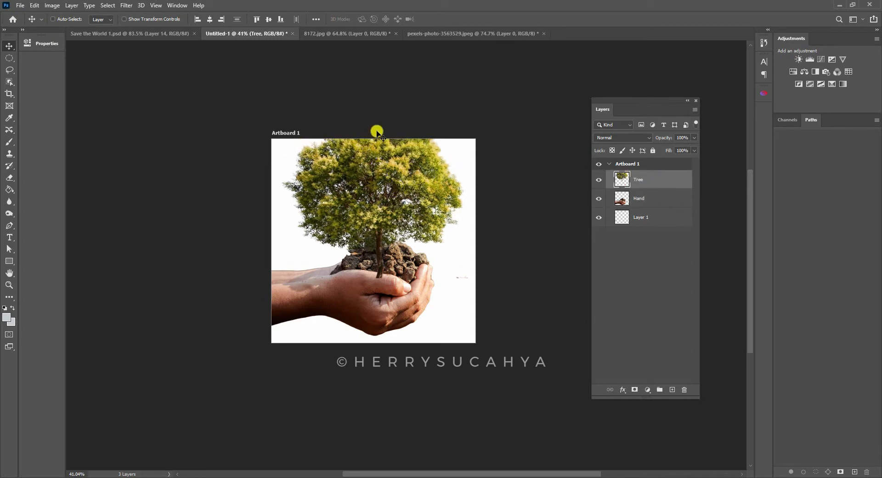
pyautogui.hotkey('ctrl', 't')
pyautogui.moveTo(370, 99); pyautogui.dragTo(395, 224)
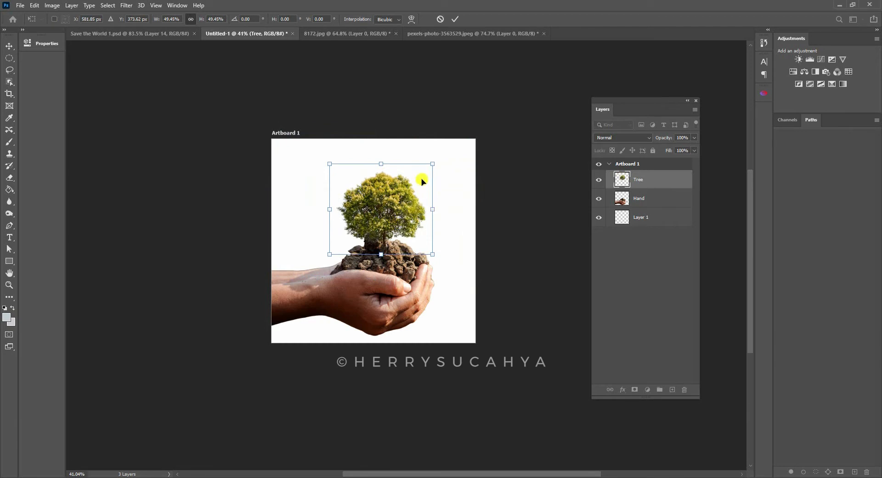
pyautogui.press('Return')
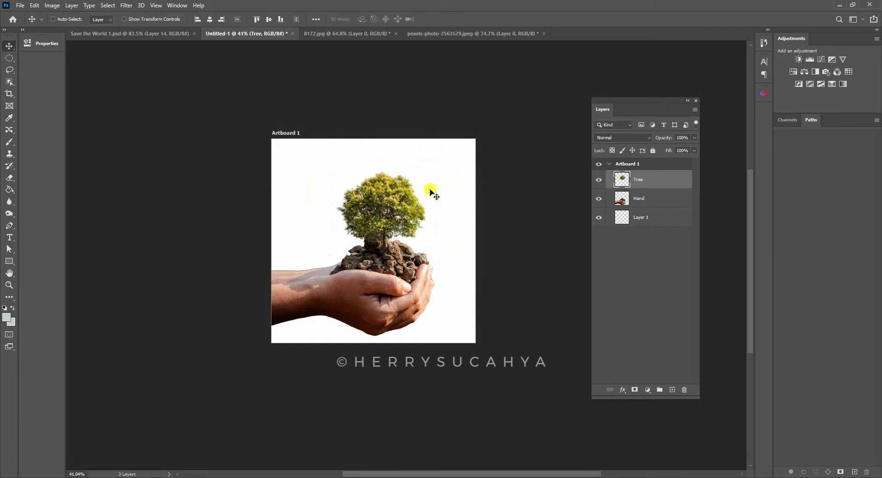
pyautogui.moveTo(406, 206); pyautogui.dragTo(397, 208)
# - Add a new layer directly above the Hand layer and name it Water
pyautogui.keyDown('ctrl'); pyautogui.click(411, 272); pyautogui.keyUp('ctrl')
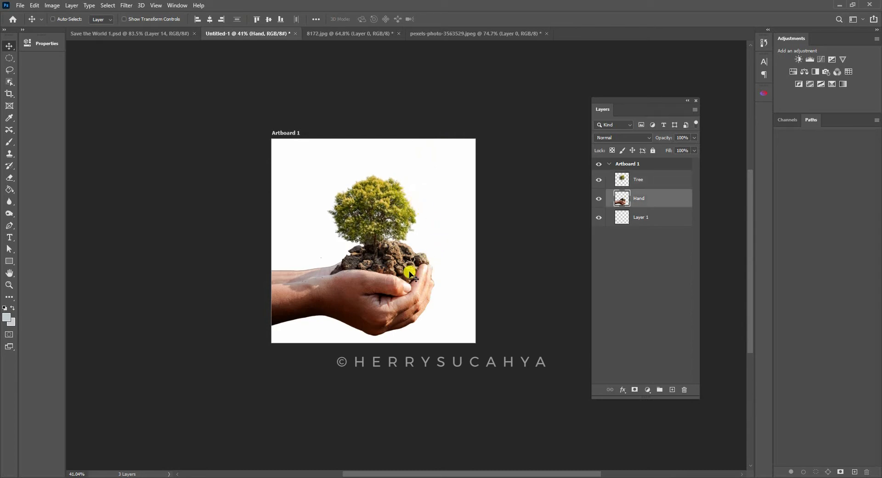
pyautogui.moveTo(413, 262); pyautogui.dragTo(425, 250)
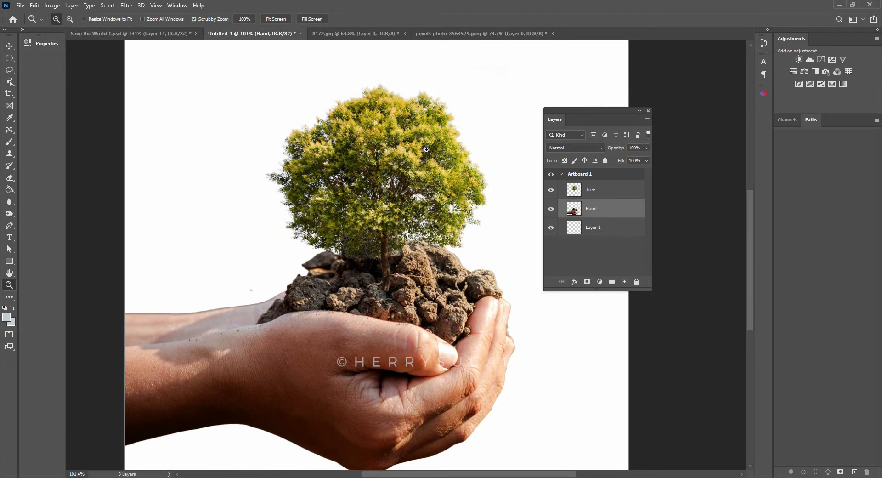
pyautogui.click(624, 281)
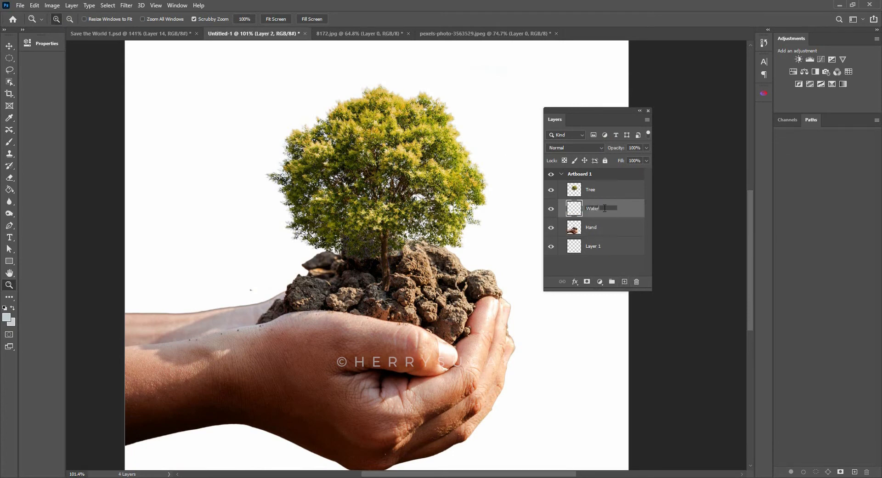
pyautogui.press('Return')
# - Lasso a flat, elongated pool shape across the soil around the trunk base and fill it with a light blue Solid Color layer
pyautogui.click(10, 70)
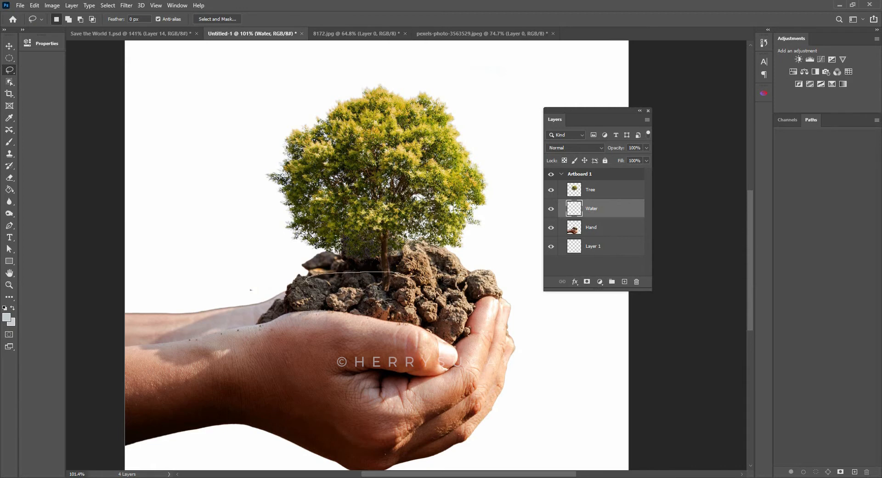
pyautogui.moveTo(320, 294); pyautogui.dragTo(320, 292)
pyautogui.click(600, 281)
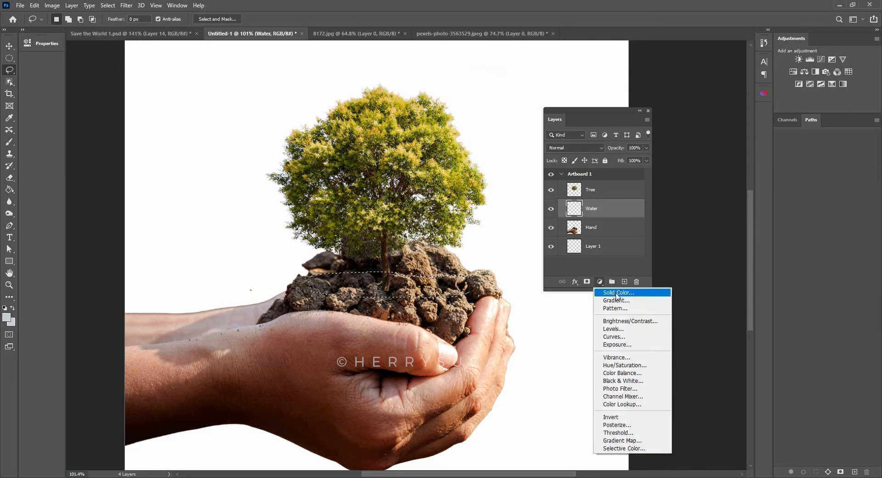
pyautogui.click(611, 292)
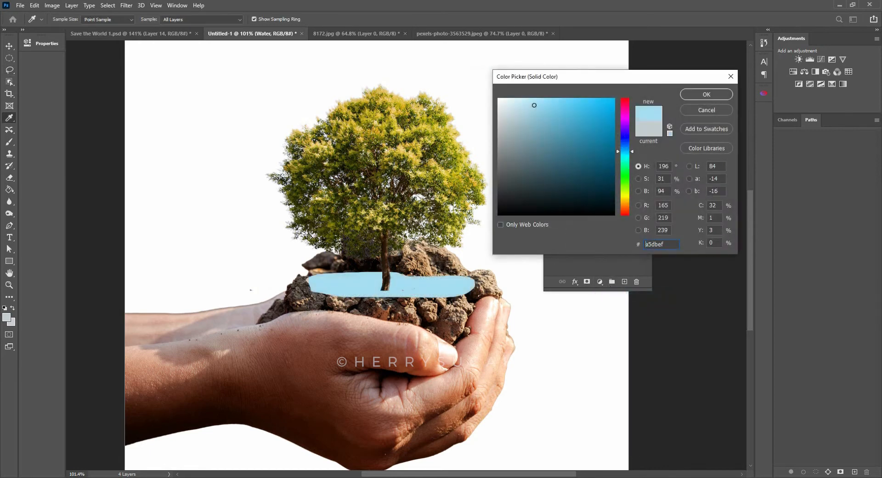
pyautogui.moveTo(534, 105); pyautogui.dragTo(545, 110)
pyautogui.click(707, 95)
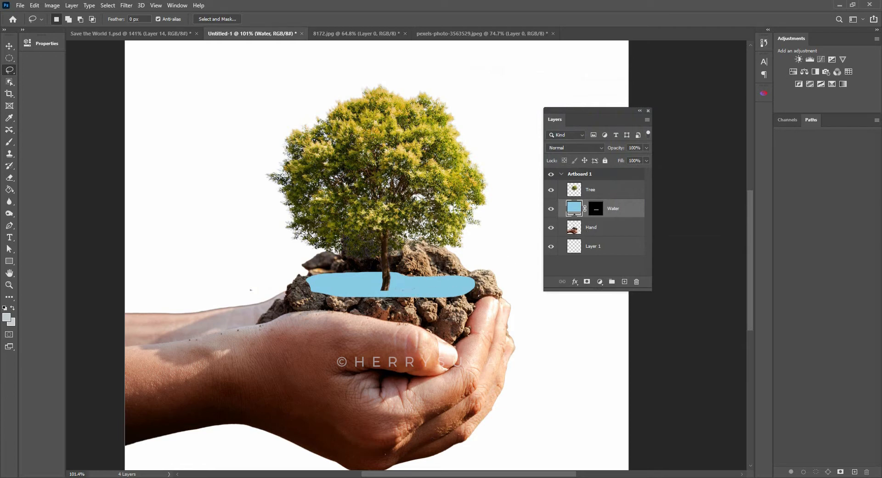
# - Check the soil and water in the finished Save the World 1.psd, and hide the Water layer in Untitled-1
pyautogui.click(133, 36)
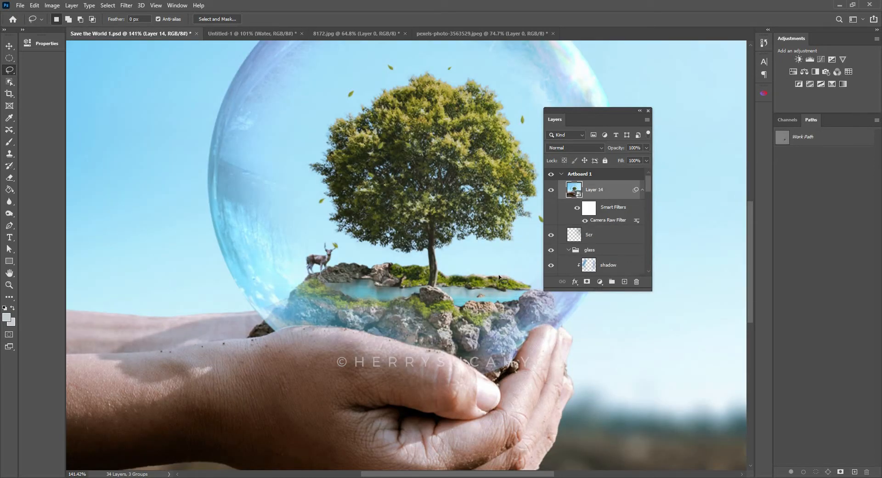
pyautogui.click(260, 35)
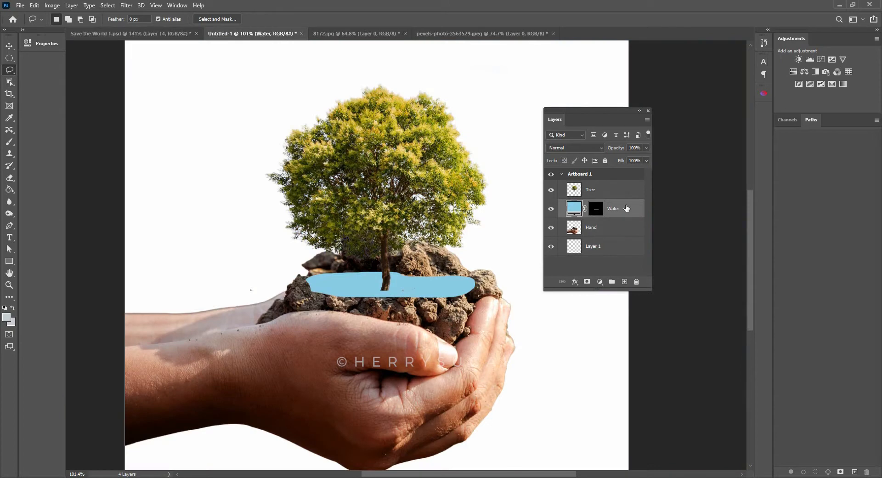
pyautogui.click(551, 228)
pyautogui.click(552, 227)
pyautogui.click(597, 232)
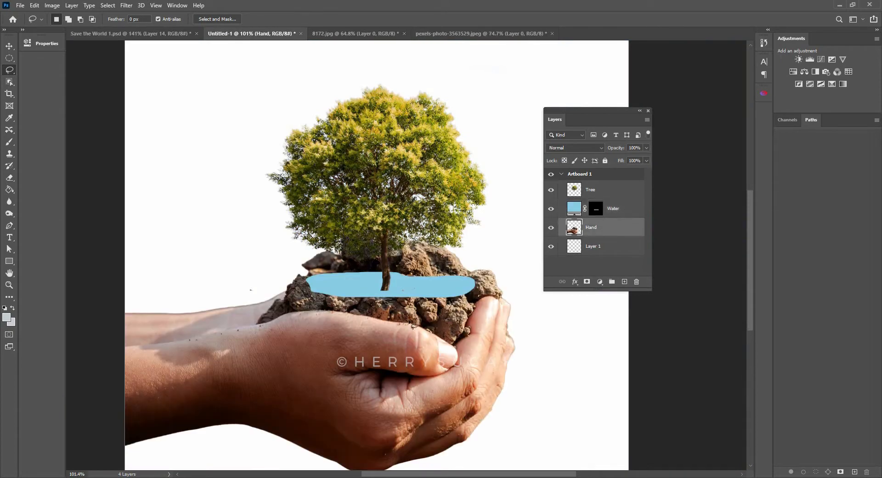
pyautogui.click(551, 209)
# - Lasso the rear soil along the upper outlines of the front clods and hide that area with a layer mask on the Hand layer
pyautogui.press('z')
pyautogui.click(464, 280)
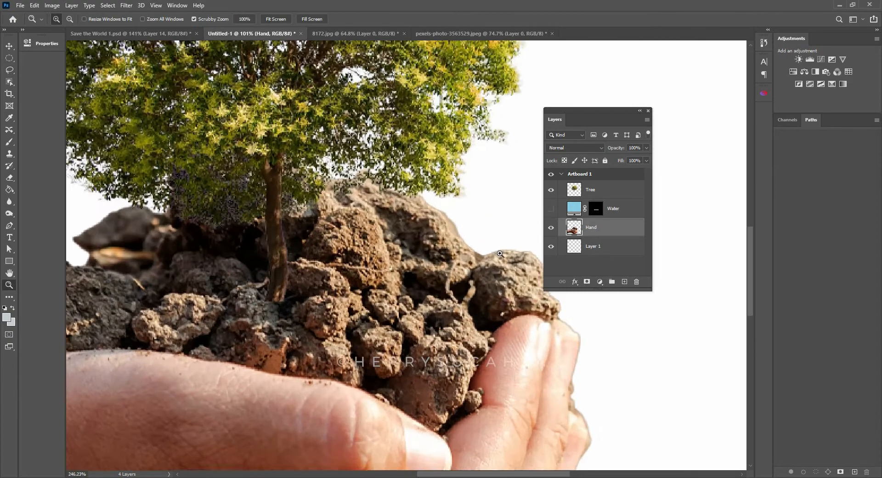
pyautogui.click(9, 70)
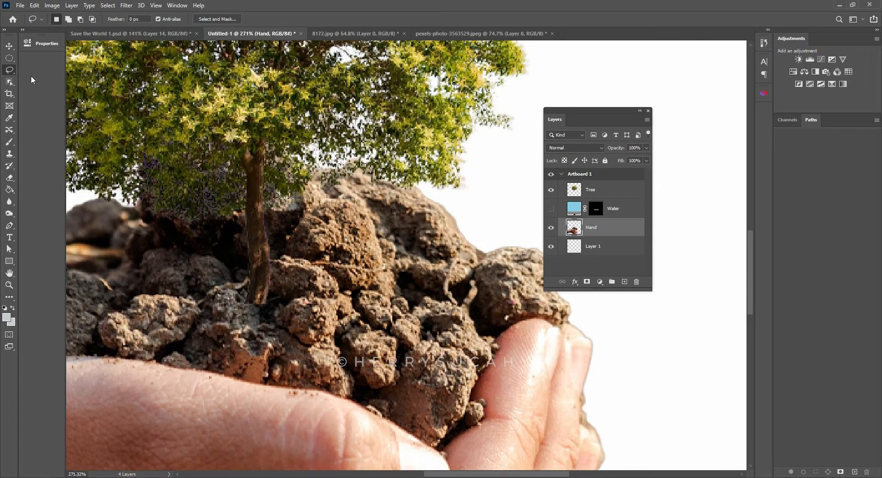
pyautogui.moveTo(469, 255); pyautogui.dragTo(413, 230)
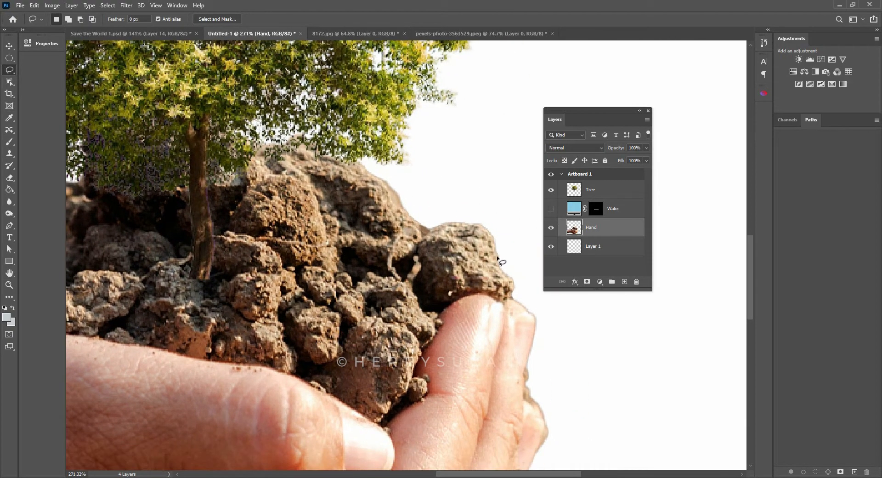
pyautogui.moveTo(500, 257)
pyautogui.mouseDown()
pyautogui.moveTo(449, 262)
pyautogui.moveTo(409, 287)
pyautogui.moveTo(368, 277)
pyautogui.moveTo(356, 296)
pyautogui.moveTo(353, 284)
pyautogui.moveTo(309, 267)
pyautogui.moveTo(281, 272)
pyautogui.moveTo(291, 264)
pyautogui.moveTo(483, 279)
pyautogui.moveTo(433, 254)
pyautogui.moveTo(390, 282)
pyautogui.moveTo(361, 282)
pyautogui.moveTo(349, 300)
pyautogui.moveTo(303, 291)
pyautogui.moveTo(267, 299)
pyautogui.moveTo(230, 269)
pyautogui.moveTo(179, 253)
pyautogui.moveTo(138, 187)
pyautogui.moveTo(92, 202)
pyautogui.moveTo(164, 132)
pyautogui.mouseUp()
pyautogui.press('space')
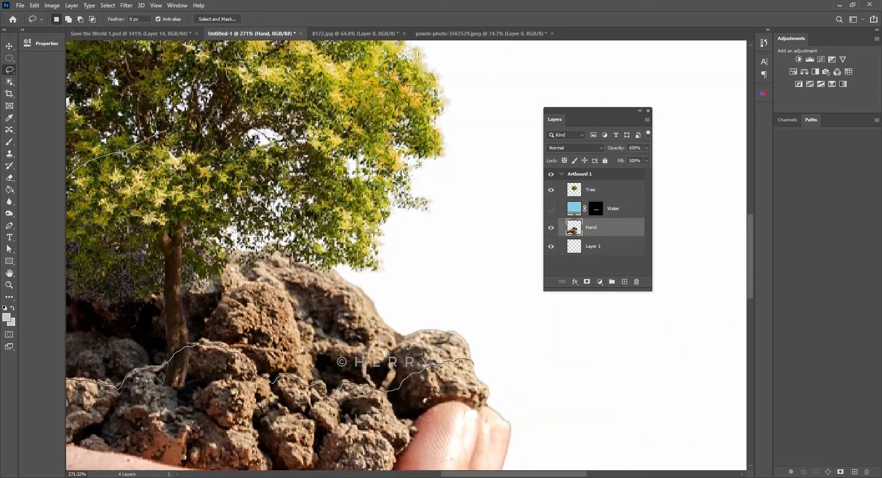
pyautogui.moveTo(216, 115)
pyautogui.mouseDown()
pyautogui.moveTo(498, 290)
pyautogui.moveTo(509, 359)
pyautogui.moveTo(490, 371)
pyautogui.mouseUp()
pyautogui.moveTo(490, 305)
pyautogui.mouseDown()
pyautogui.moveTo(378, 306)
pyautogui.moveTo(460, 292)
pyautogui.mouseUp()
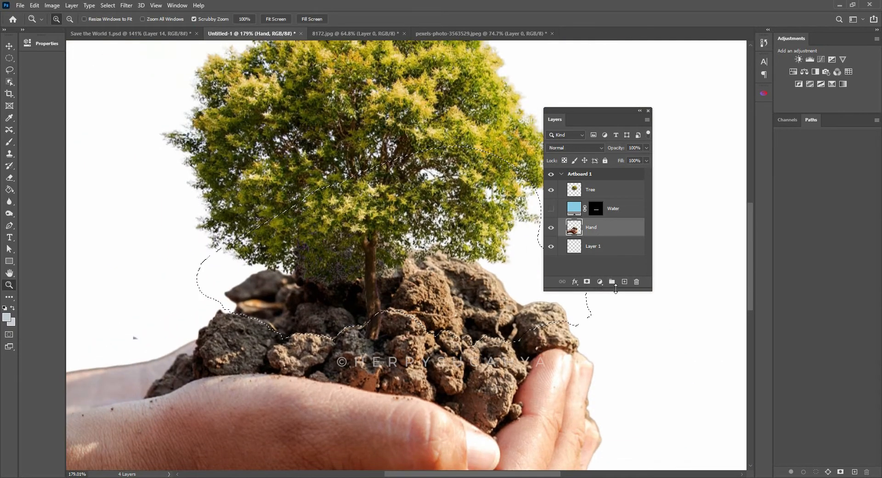
pyautogui.keyDown('alt'); pyautogui.click(585, 282); pyautogui.keyUp('alt')
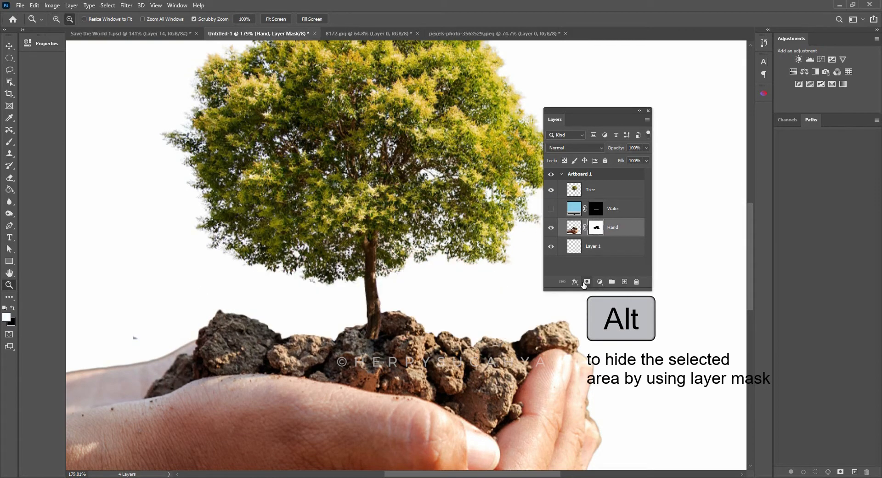
pyautogui.hotkey('ctrl', '0')
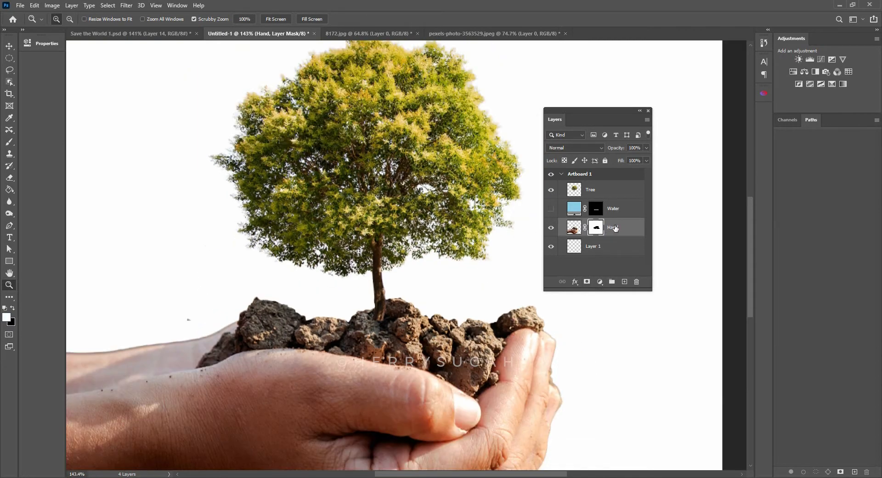
pyautogui.click(577, 231)
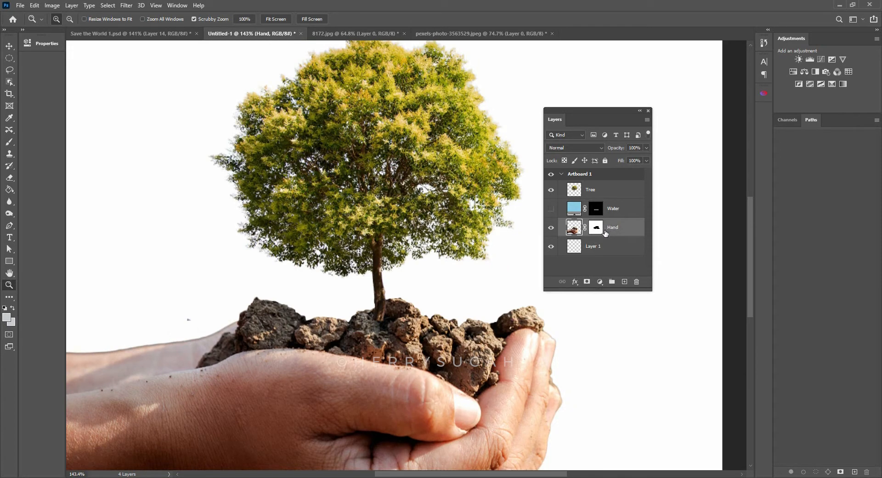
# - Duplicate the Hand layer directly beneath itself and invert the copy's layer mask so it shows only the rear soil
pyautogui.moveTo(575, 232); pyautogui.dragTo(577, 244)
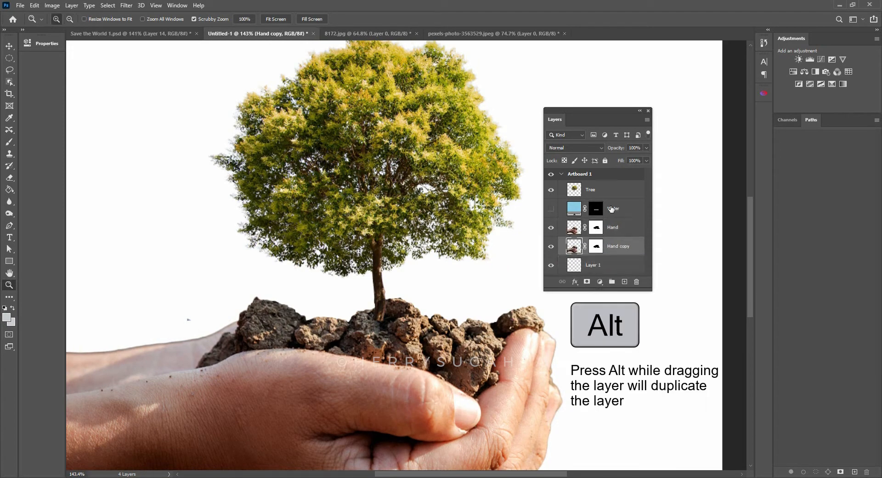
pyautogui.click(597, 247)
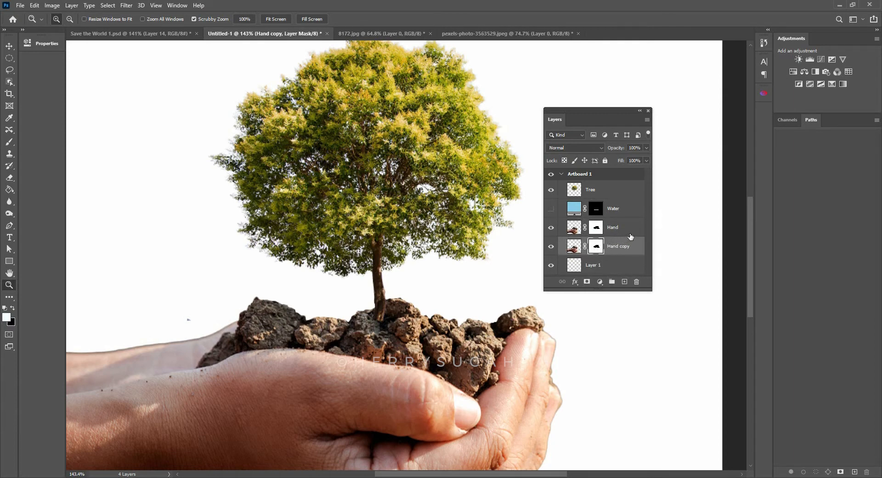
pyautogui.hotkey('ctrl', 'i')
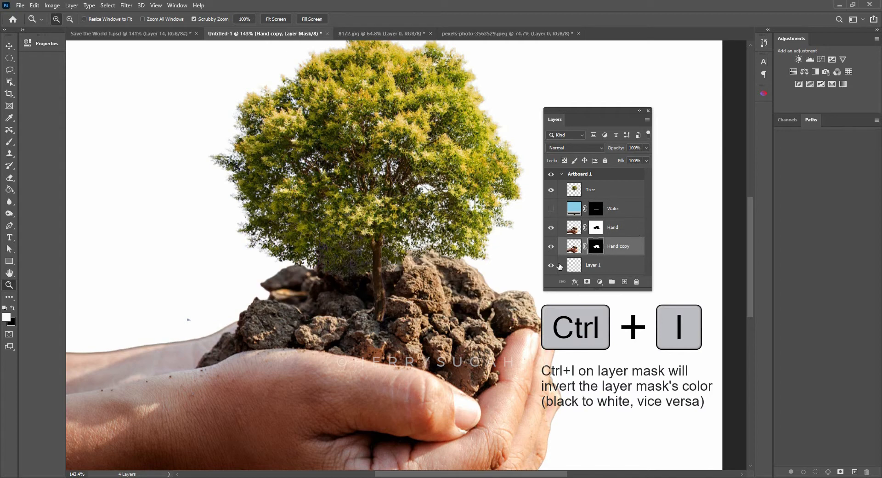
# - Shift the copied rear soil slightly downward and rename its layer Background soil
pyautogui.press('v')
pyautogui.moveTo(445, 289); pyautogui.dragTo(455, 298)
pyautogui.doubleClick(616, 247)
pyautogui.write('Backgrou')
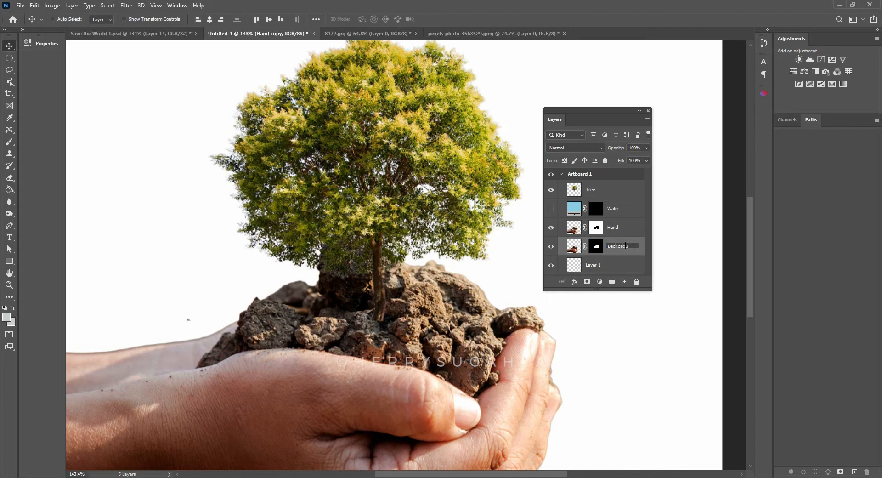
pyautogui.write('nd soil')
pyautogui.press('Return')
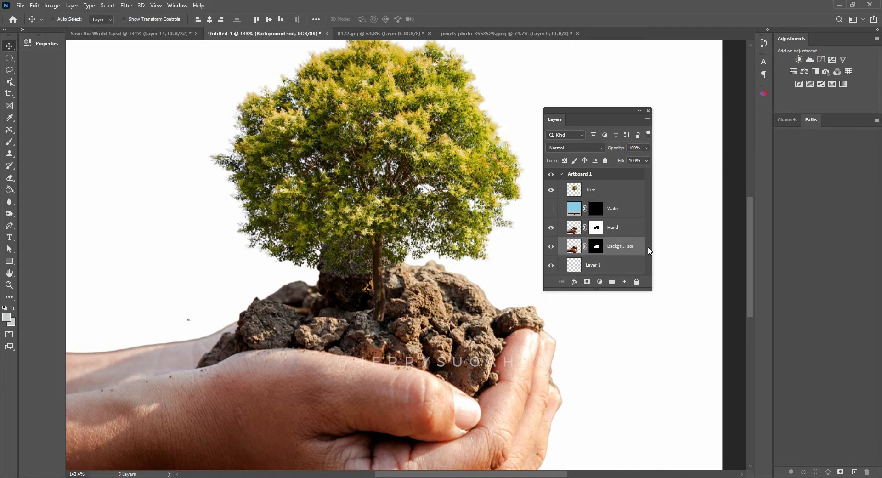
# - Show the Water layer and move it between the Hand and Background soil layers
pyautogui.click(611, 216)
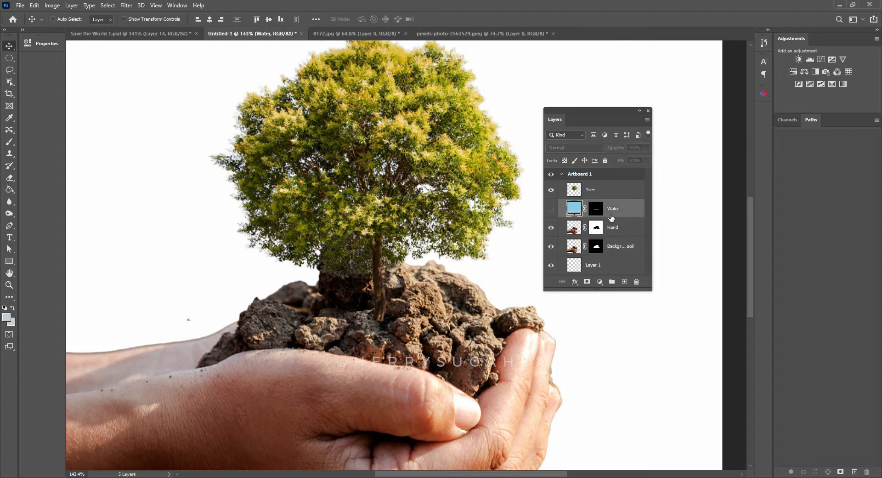
pyautogui.click(552, 209)
pyautogui.moveTo(617, 210); pyautogui.dragTo(621, 236)
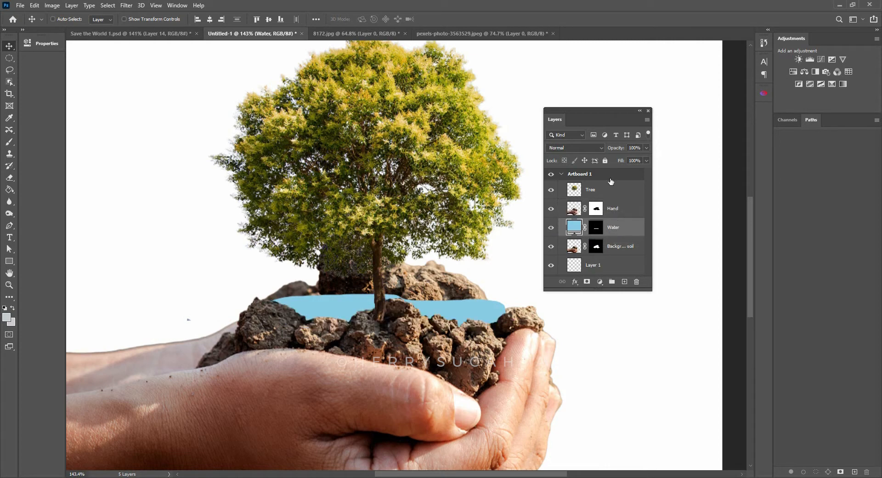
# - Scale down the Background soil and place it behind the pool's rear edge to the right of the trunk
pyautogui.click(617, 216)
pyautogui.click(620, 248)
pyautogui.moveTo(422, 288); pyautogui.dragTo(475, 282)
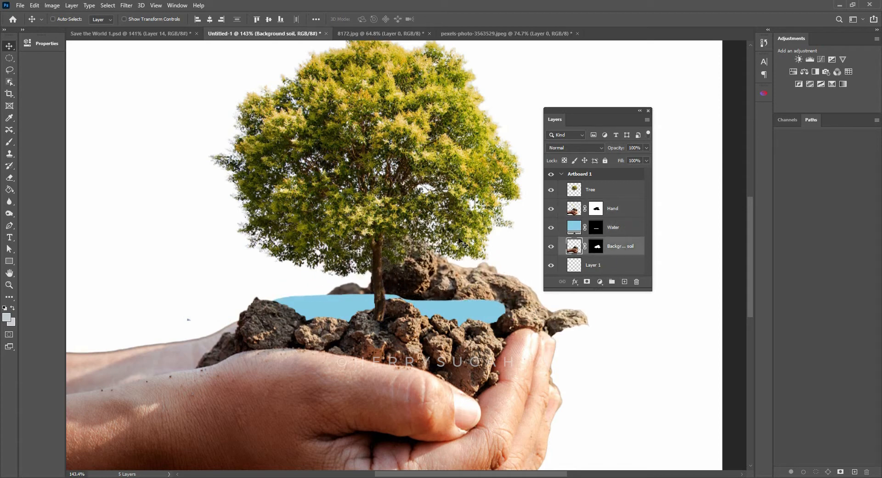
pyautogui.hotkey('ctrl', 't')
pyautogui.moveTo(308, 226); pyautogui.dragTo(319, 285)
pyautogui.moveTo(346, 341); pyautogui.dragTo(389, 304)
pyautogui.moveTo(454, 295); pyautogui.dragTo(453, 295)
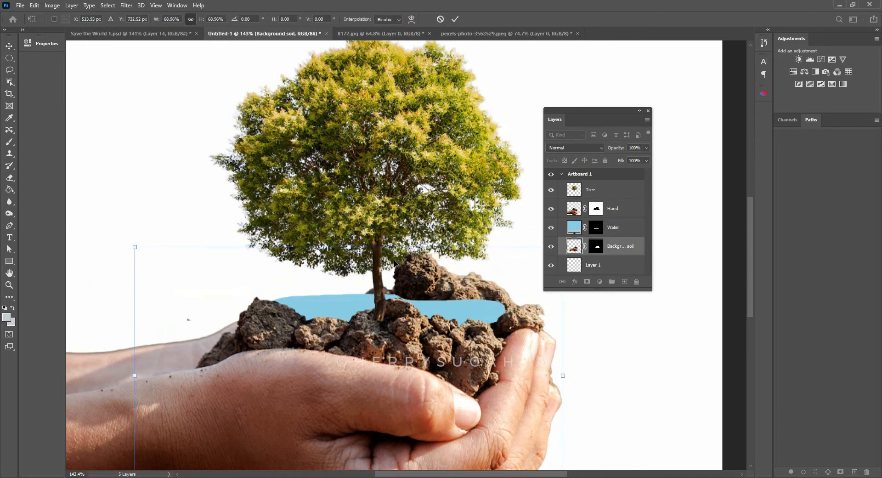
pyautogui.moveTo(350, 248); pyautogui.dragTo(351, 265)
pyautogui.moveTo(366, 301); pyautogui.dragTo(403, 285)
pyautogui.press('Return')
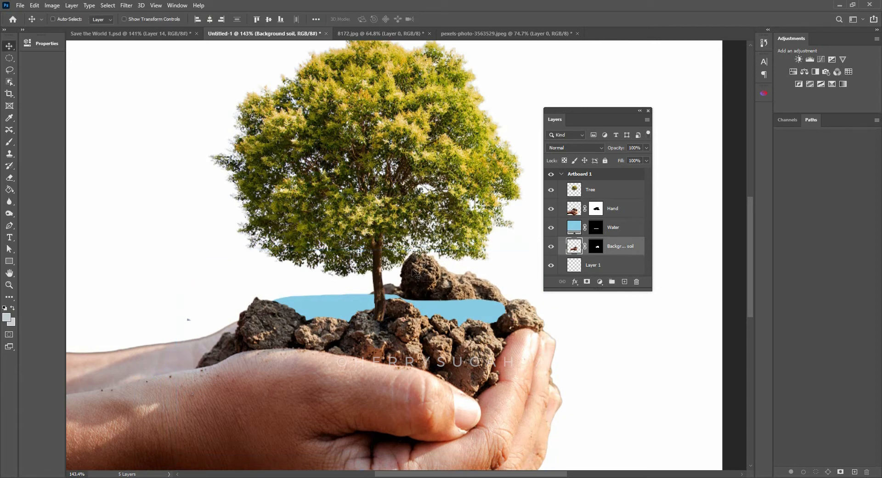
# - Duplicate the Hand layer directly beneath Water and delete the copy's layer mask
pyautogui.click(623, 228)
pyautogui.click(618, 212)
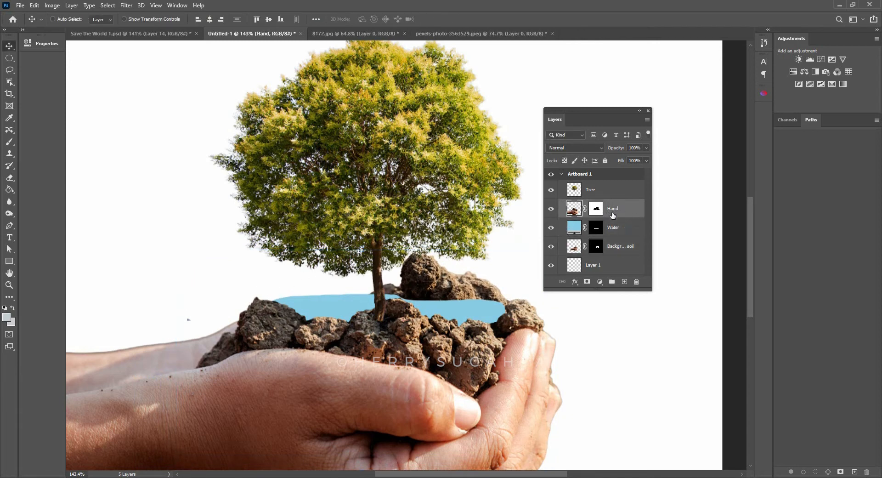
pyautogui.moveTo(615, 213); pyautogui.dragTo(621, 239)
pyautogui.click(597, 249)
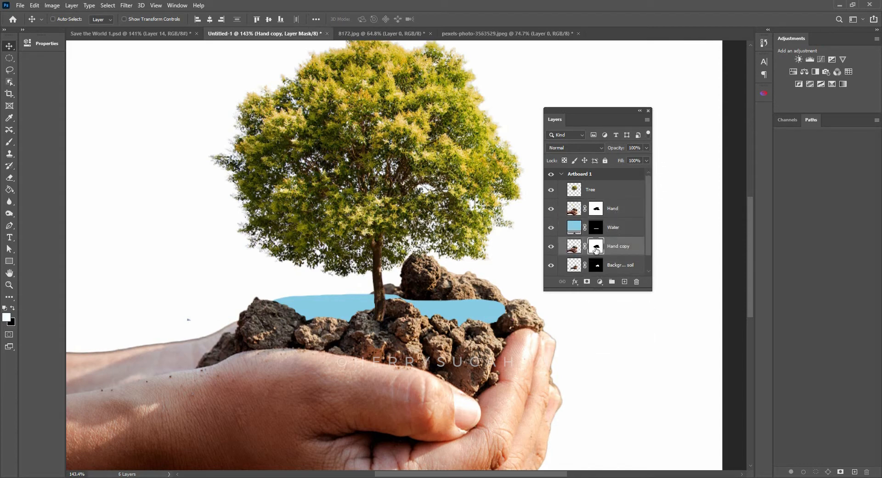
pyautogui.rightClick(596, 249)
pyautogui.click(616, 272)
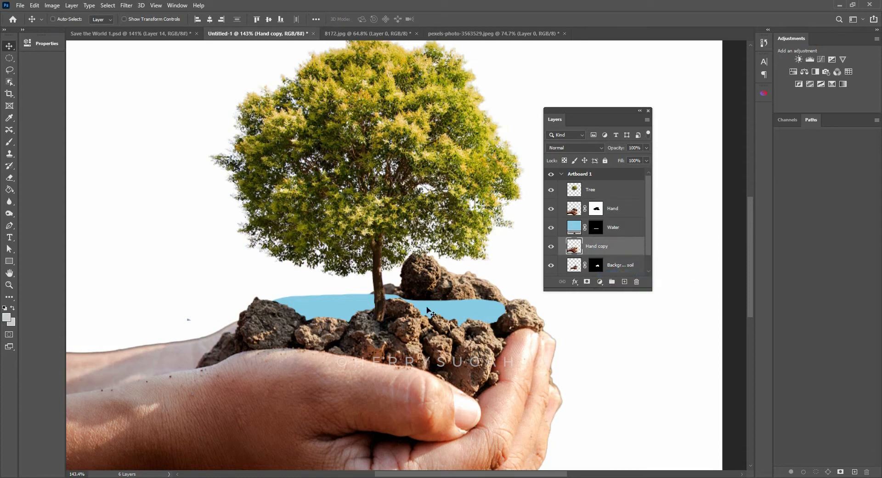
# - Move the Hand copy clear of the original, lasso its front soil clods, mask out the rest and apply the mask
pyautogui.moveTo(386, 333); pyautogui.dragTo(408, 248)
pyautogui.press('l')
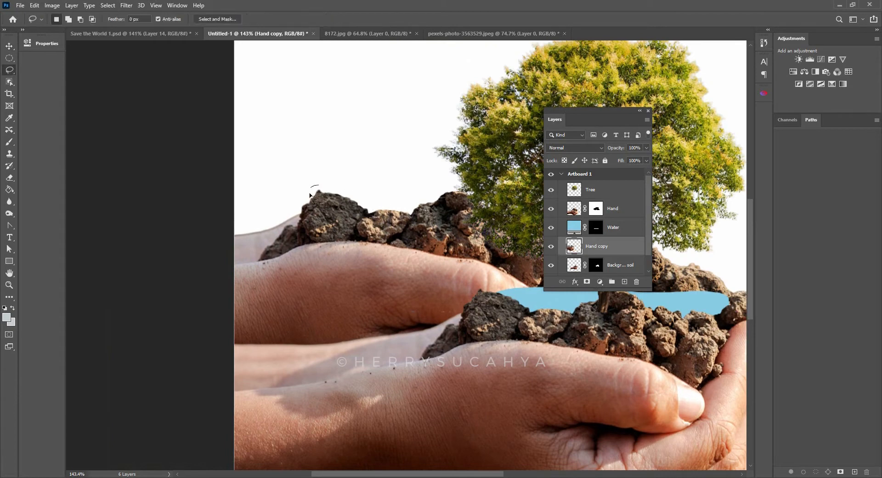
pyautogui.moveTo(309, 207); pyautogui.dragTo(288, 228)
pyautogui.moveTo(265, 256); pyautogui.dragTo(281, 260)
pyautogui.moveTo(401, 279)
pyautogui.mouseDown()
pyautogui.moveTo(487, 292)
pyautogui.moveTo(528, 285)
pyautogui.moveTo(509, 207)
pyautogui.moveTo(358, 159)
pyautogui.moveTo(316, 184)
pyautogui.mouseUp()
pyautogui.click(586, 282)
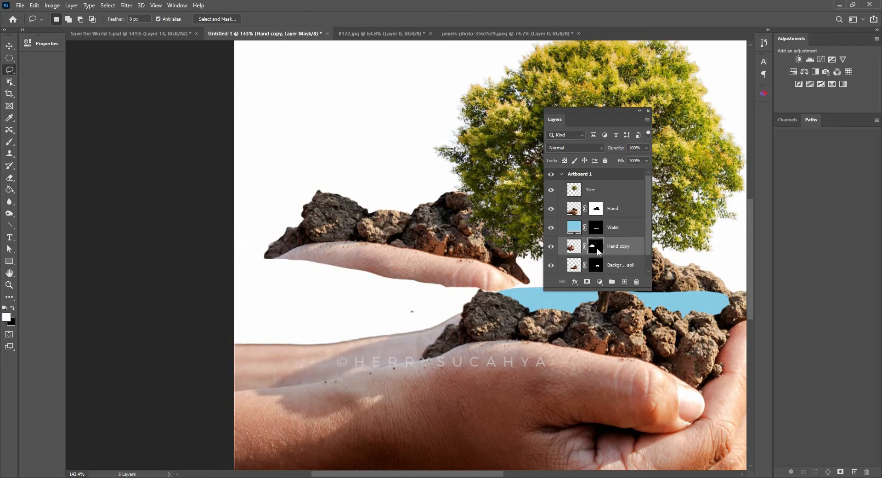
pyautogui.rightClick(598, 251)
pyautogui.click(613, 278)
# - Resize the isolated soil clods and place them behind the pool's rear edge to the left of the trunk
pyautogui.moveTo(474, 254); pyautogui.dragTo(390, 293)
pyautogui.press('v')
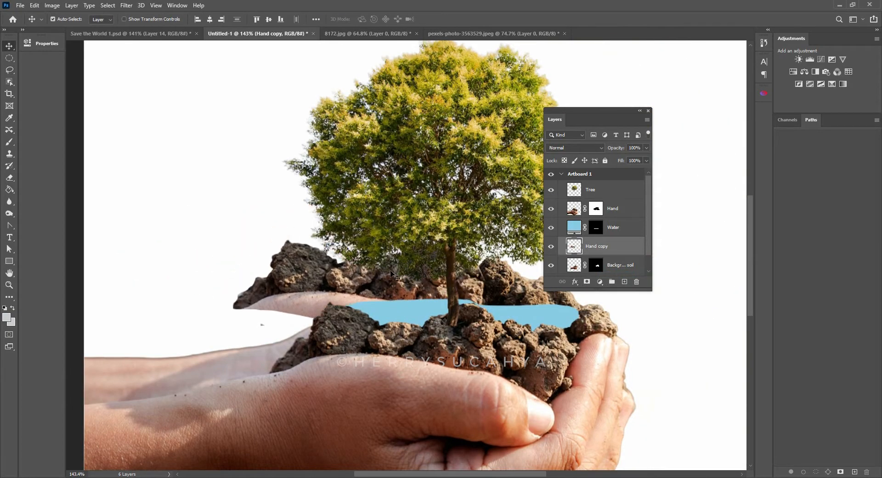
pyautogui.hotkey('ctrl', 't')
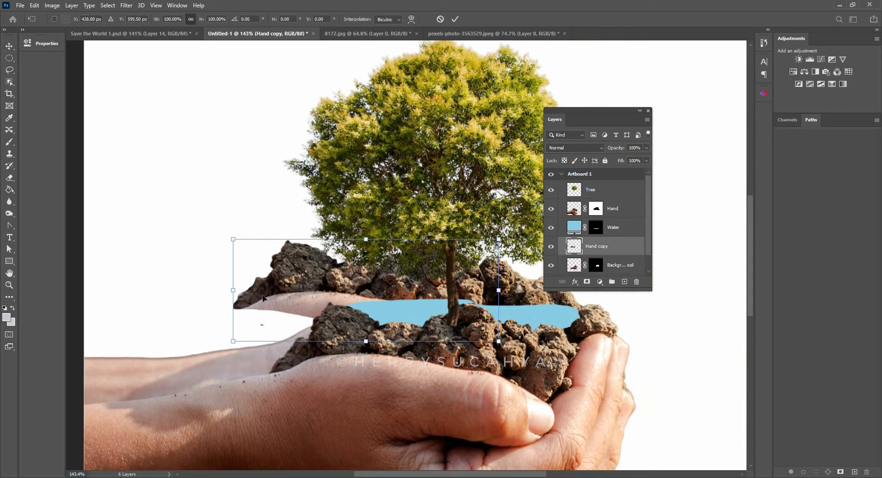
pyautogui.moveTo(401, 205); pyautogui.dragTo(444, 301)
pyautogui.moveTo(431, 208); pyautogui.dragTo(440, 209)
pyautogui.moveTo(497, 221); pyautogui.dragTo(510, 288)
pyautogui.press('Return')
pyautogui.press('z')
pyautogui.press('l')
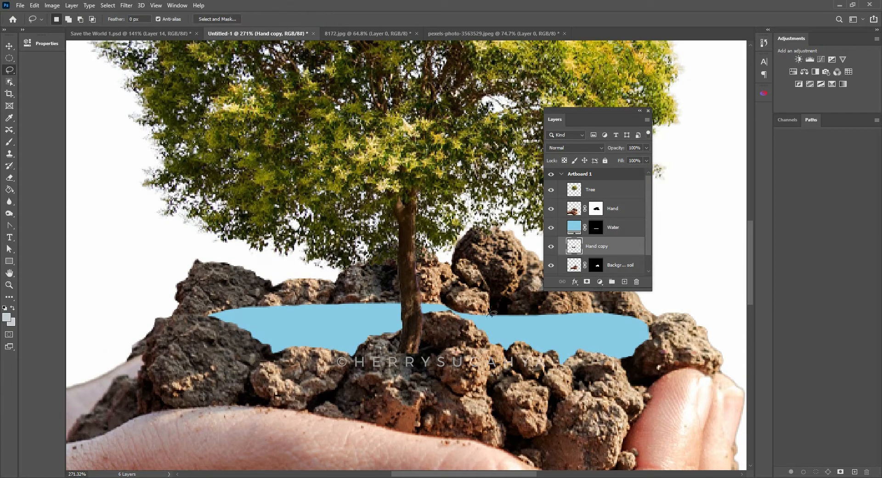
pyautogui.moveTo(458, 281)
pyautogui.mouseDown()
pyautogui.moveTo(441, 262)
pyautogui.moveTo(464, 249)
pyautogui.moveTo(491, 262)
pyautogui.moveTo(507, 322)
pyautogui.moveTo(502, 337)
pyautogui.moveTo(486, 328)
pyautogui.mouseUp()
pyautogui.hotkey('ctrl', 'd')
pyautogui.press('z')
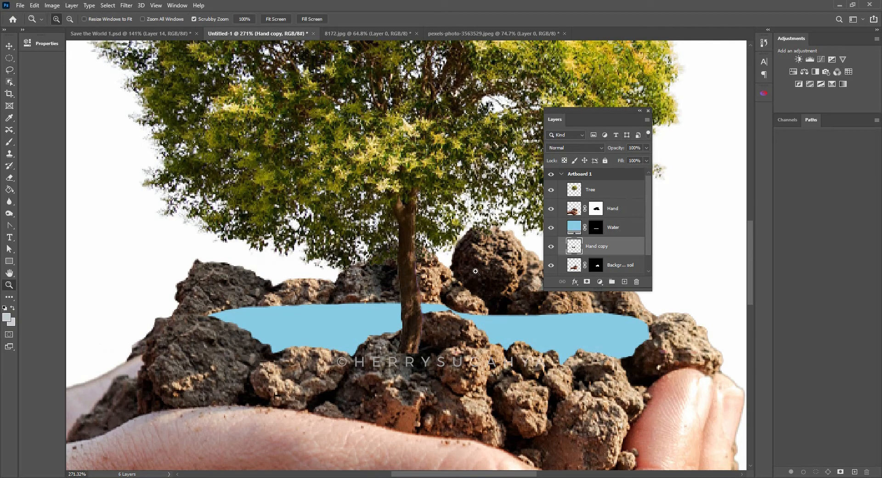
pyautogui.moveTo(487, 270)
pyautogui.mouseDown()
pyautogui.moveTo(471, 282)
pyautogui.moveTo(478, 267)
pyautogui.moveTo(449, 252)
pyautogui.mouseUp()
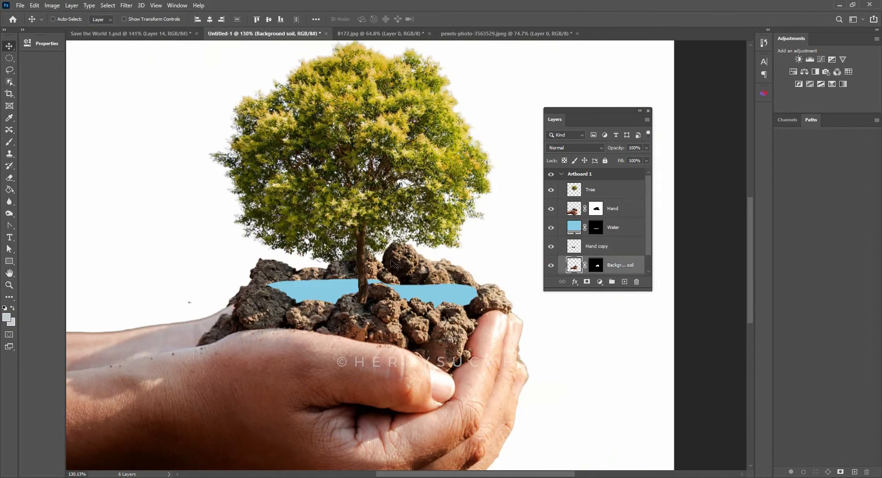
# - Lasso the tall protruding clod right of the trunk and hide it on the Background soil layer mask
pyautogui.press('z')
pyautogui.moveTo(406, 263); pyautogui.dragTo(420, 251)
pyautogui.press('l')
pyautogui.click(596, 264)
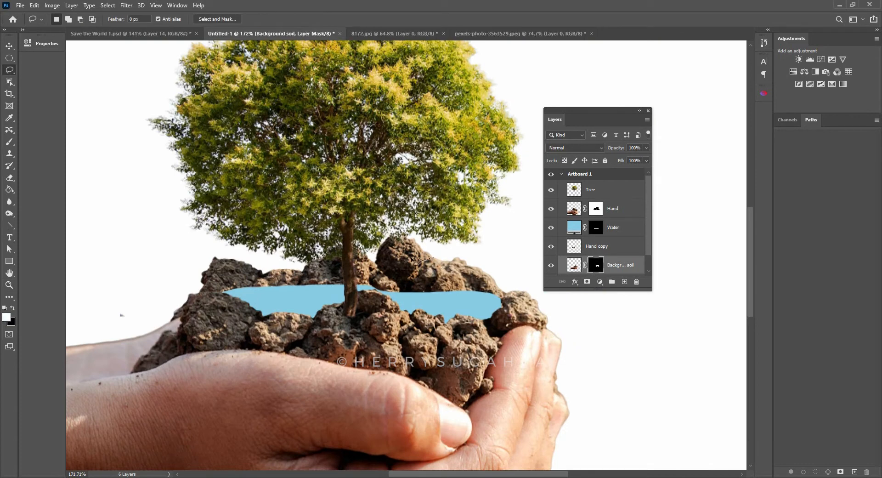
pyautogui.moveTo(415, 259)
pyautogui.mouseDown()
pyautogui.moveTo(373, 266)
pyautogui.moveTo(367, 252)
pyautogui.moveTo(384, 222)
pyautogui.moveTo(440, 237)
pyautogui.moveTo(446, 254)
pyautogui.mouseUp()
pyautogui.press('Delete')
pyautogui.hotkey('ctrl', 'd')
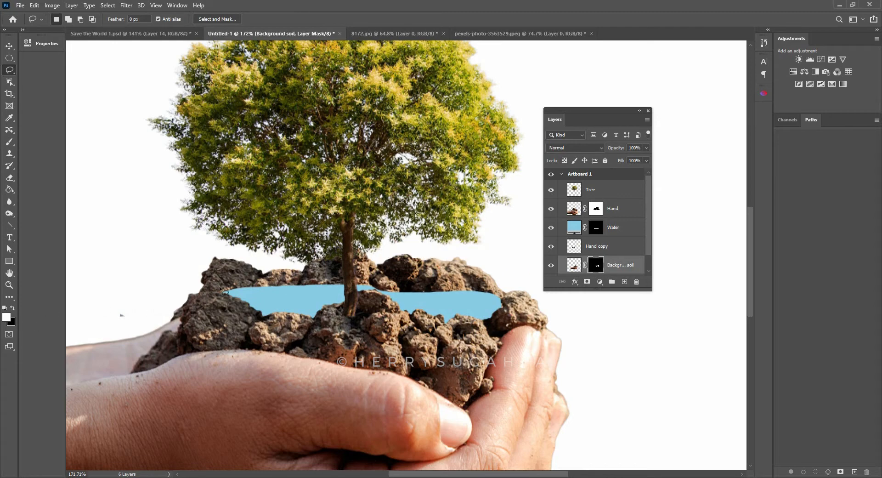
# - Examine the pool's shoreline in the finished Save the World 1.psd and return to Untitled-1
pyautogui.press('z')
pyautogui.moveTo(403, 260); pyautogui.dragTo(454, 249)
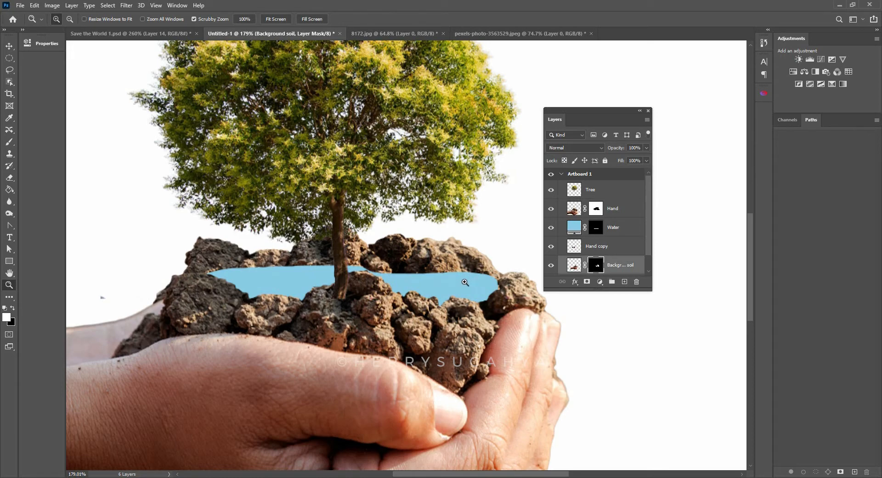
pyautogui.click(171, 37)
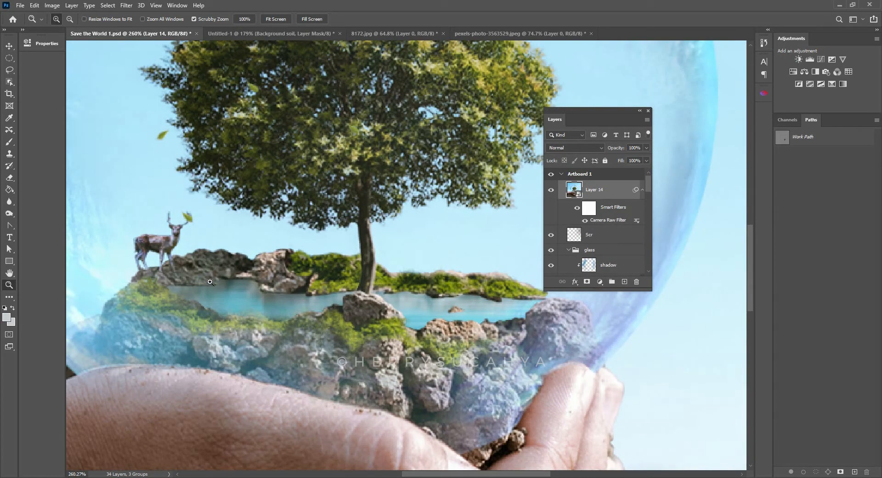
pyautogui.click(272, 33)
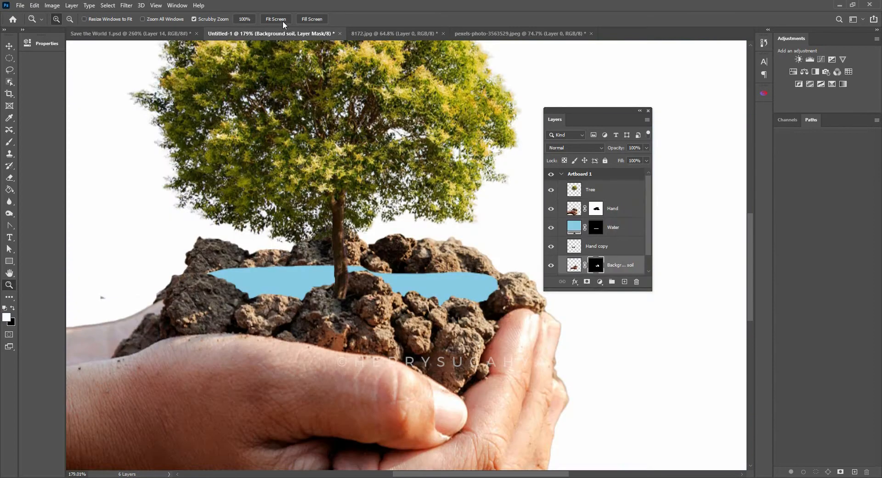
# - Carve an irregular notch into the pool's rear right edge on the Water mask, with black as the background color
pyautogui.click(596, 229)
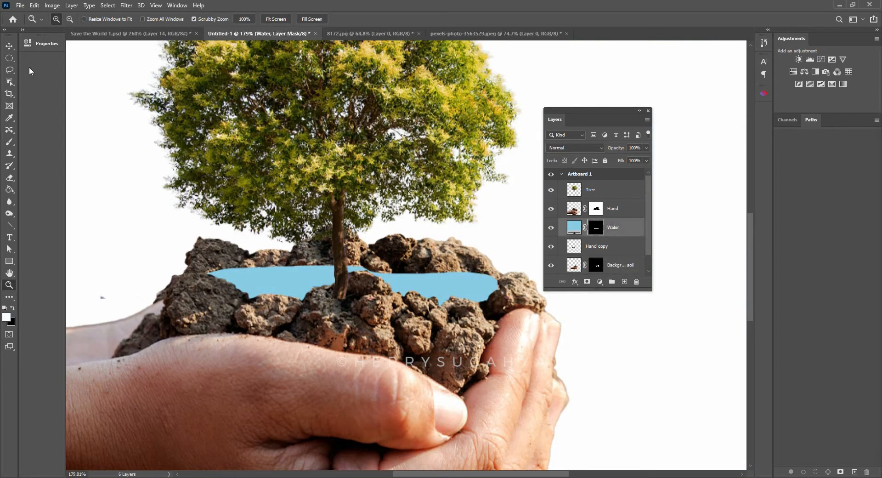
pyautogui.click(7, 71)
pyautogui.click(32, 68)
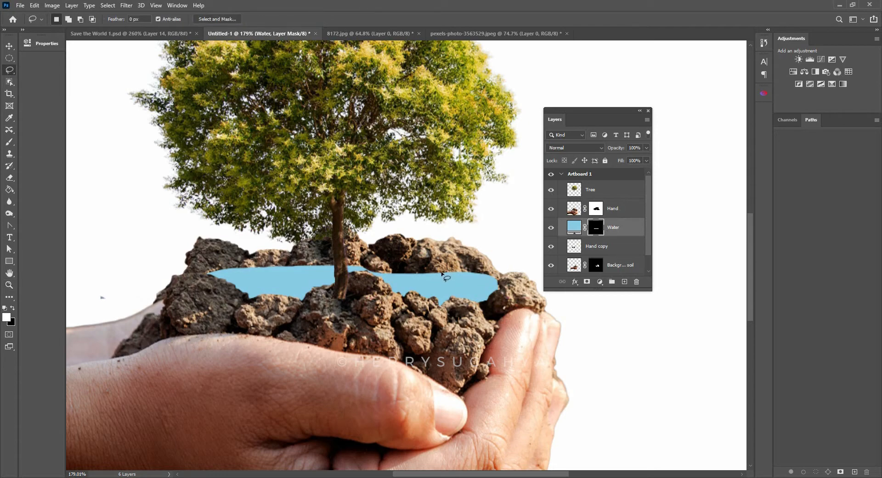
pyautogui.moveTo(459, 271)
pyautogui.mouseDown()
pyautogui.moveTo(466, 278)
pyautogui.moveTo(431, 266)
pyautogui.mouseUp()
pyautogui.click(12, 322)
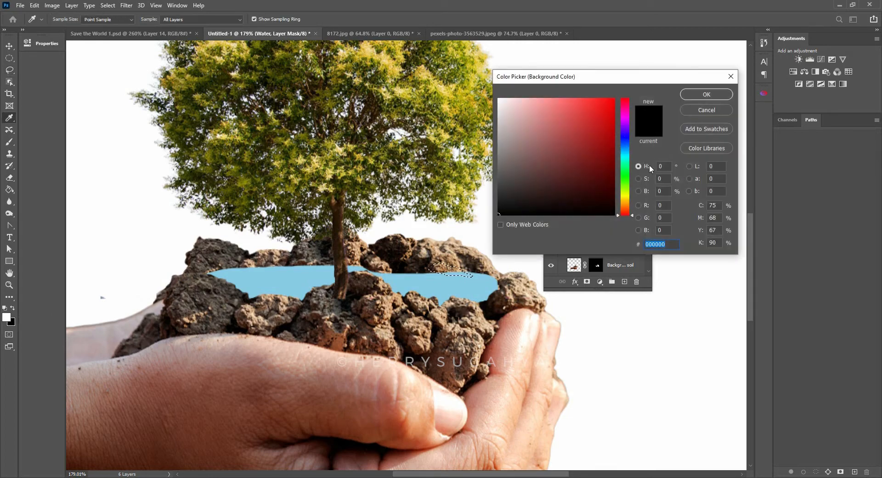
pyautogui.click(692, 93)
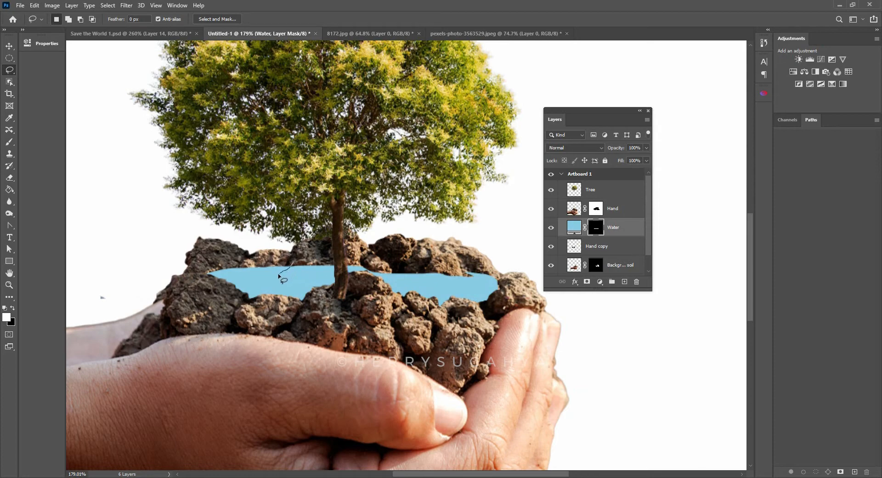
# - Lasso and hide two more irregular notches along the pool's rear edge left of the trunk on the Water mask
pyautogui.moveTo(292, 262)
pyautogui.mouseDown()
pyautogui.moveTo(286, 273)
pyautogui.moveTo(327, 269)
pyautogui.moveTo(297, 262)
pyautogui.mouseUp()
pyautogui.press('Delete')
pyautogui.moveTo(387, 201); pyautogui.dragTo(471, 183)
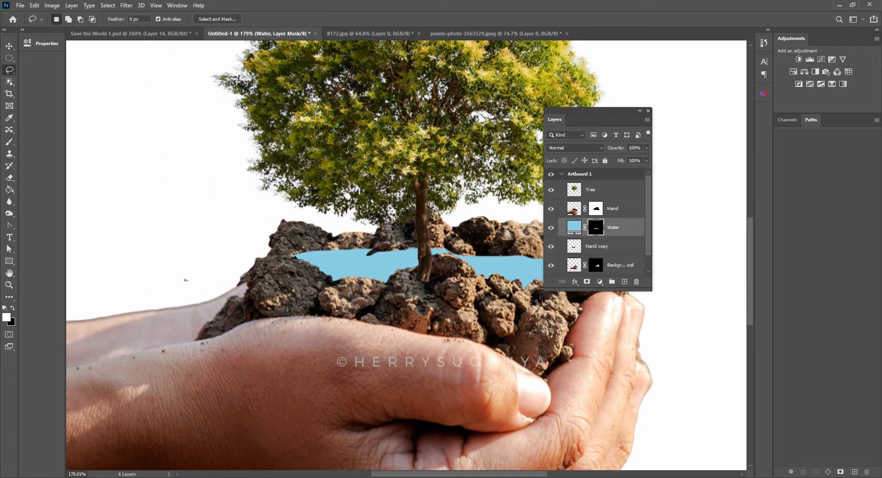
pyautogui.moveTo(309, 254)
pyautogui.mouseDown()
pyautogui.moveTo(342, 256)
pyautogui.moveTo(314, 245)
pyautogui.moveTo(291, 253)
pyautogui.moveTo(319, 251)
pyautogui.mouseUp()
pyautogui.press('Delete')
pyautogui.hotkey('ctrl', 'd')
# - Lasso a thin strip along the pool's rear edge right of the trunk and reveal it with white on the Water mask
pyautogui.press('z')
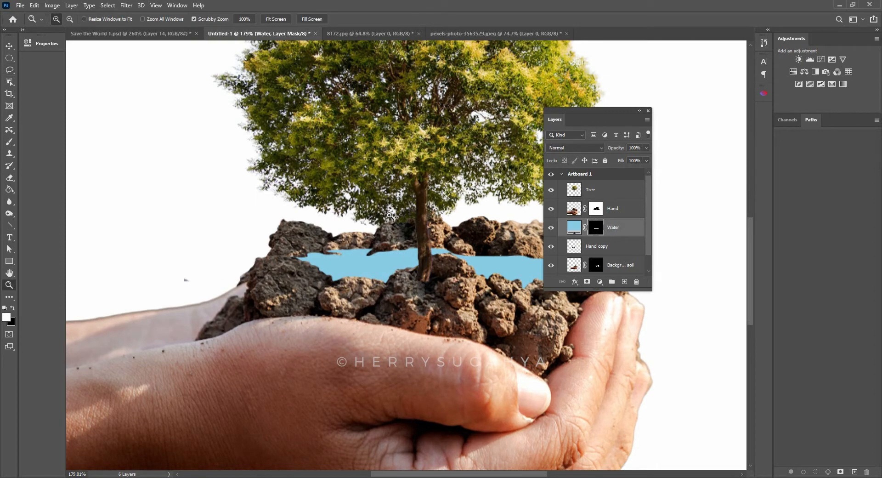
pyautogui.moveTo(388, 224)
pyautogui.mouseDown()
pyautogui.moveTo(370, 243)
pyautogui.moveTo(388, 223)
pyautogui.moveTo(346, 240)
pyautogui.moveTo(396, 235)
pyautogui.moveTo(344, 236)
pyautogui.mouseUp()
pyautogui.press('l')
pyautogui.press('End')
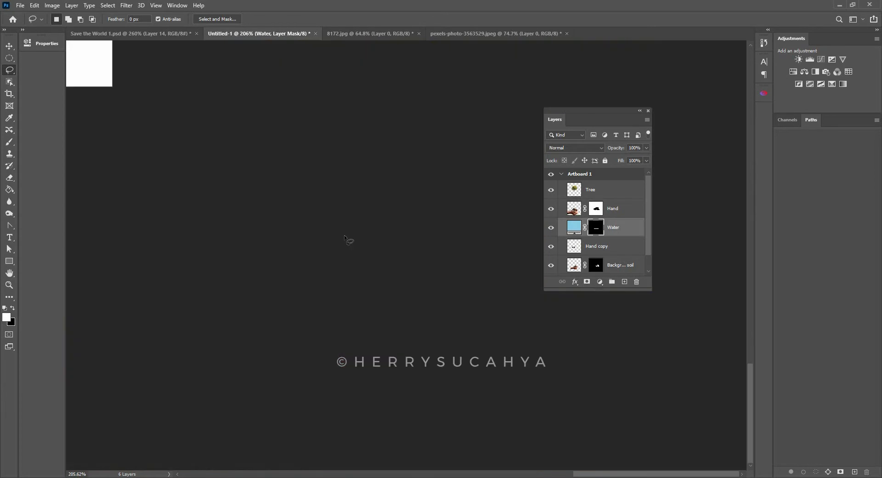
pyautogui.press('z')
pyautogui.moveTo(100, 112); pyautogui.dragTo(731, 386)
pyautogui.moveTo(428, 185); pyautogui.dragTo(352, 201)
pyautogui.moveTo(353, 201); pyautogui.dragTo(391, 372)
pyautogui.moveTo(319, 188); pyautogui.dragTo(413, 197)
pyautogui.moveTo(441, 193); pyautogui.dragTo(393, 199)
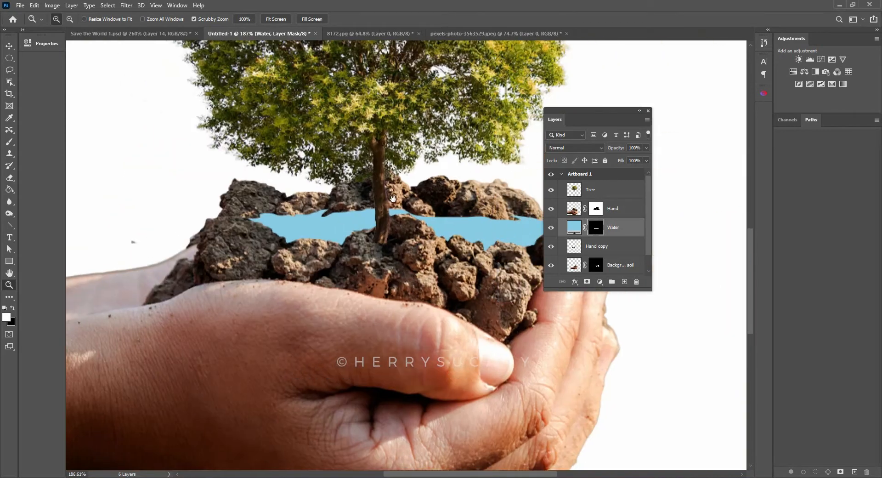
pyautogui.press('l')
pyautogui.moveTo(459, 203); pyautogui.dragTo(422, 212)
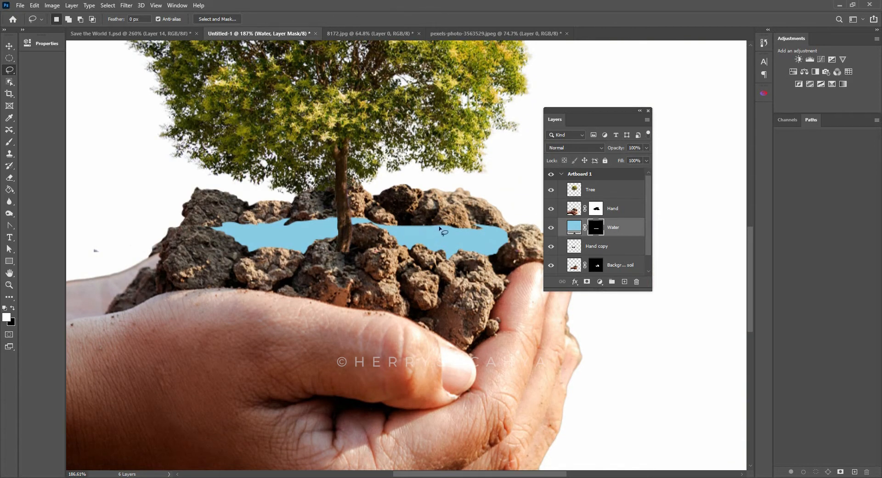
pyautogui.moveTo(437, 227)
pyautogui.mouseDown()
pyautogui.moveTo(396, 226)
pyautogui.moveTo(427, 228)
pyautogui.mouseUp()
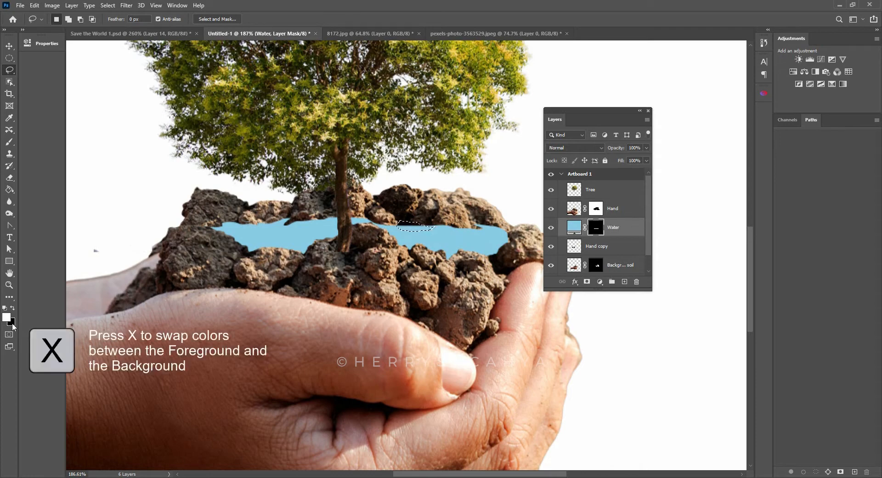
pyautogui.press('x')
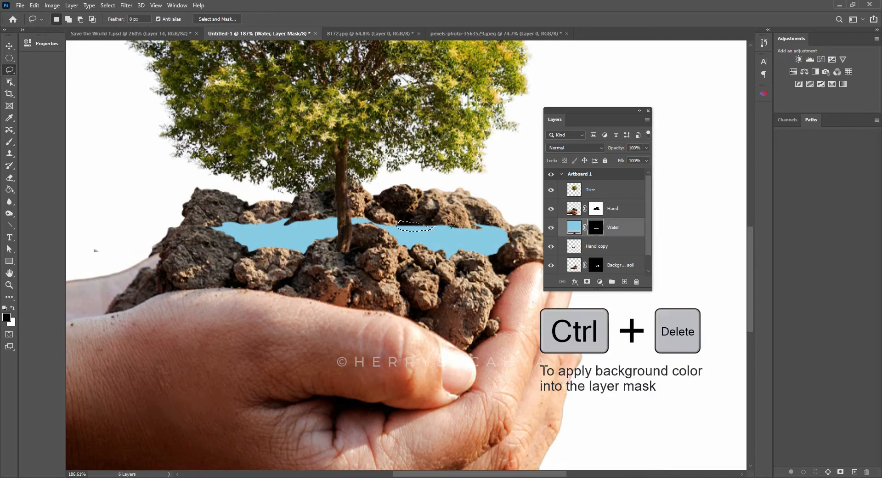
pyautogui.hotkey('ctrl', 'Delete')
pyautogui.hotkey('ctrl', 'd')
# - Lasso and fill further irregular areas on the Water mask to roughen the pool's rear shoreline
pyautogui.press('z')
pyautogui.moveTo(449, 213)
pyautogui.mouseDown()
pyautogui.moveTo(483, 225)
pyautogui.moveTo(459, 215)
pyautogui.mouseUp()
pyautogui.press('l')
pyautogui.press('x')
pyautogui.press('z')
pyautogui.moveTo(441, 207)
pyautogui.mouseDown()
pyautogui.moveTo(420, 207)
pyautogui.moveTo(457, 211)
pyautogui.mouseUp()
pyautogui.press('l')
pyautogui.press('z')
pyautogui.press('l')
pyautogui.moveTo(318, 227); pyautogui.dragTo(370, 212)
pyautogui.hotkey('ctrl', 'd')
pyautogui.press('x')
pyautogui.press('z')
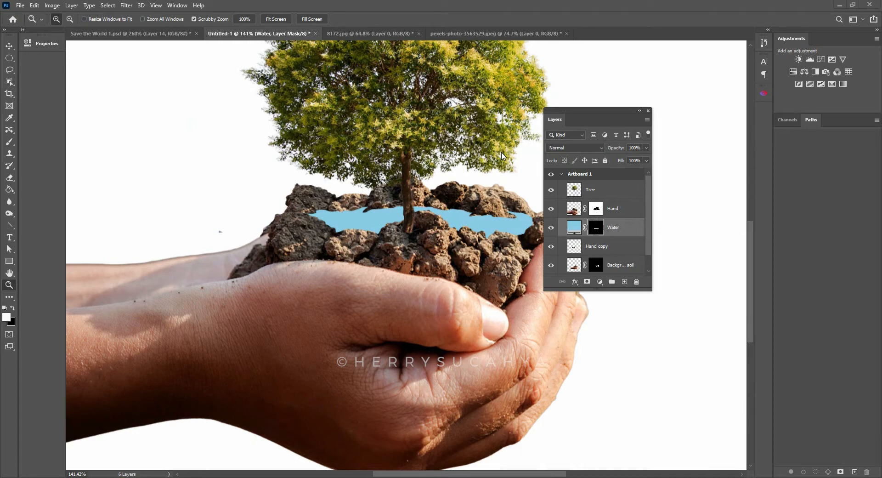
# - Switch to the island photo aishath-naj-jwnsA9jX81U-unsplash.jpg and Quick Select its green bushes, subtracting the palm trees
pyautogui.click(131, 34)
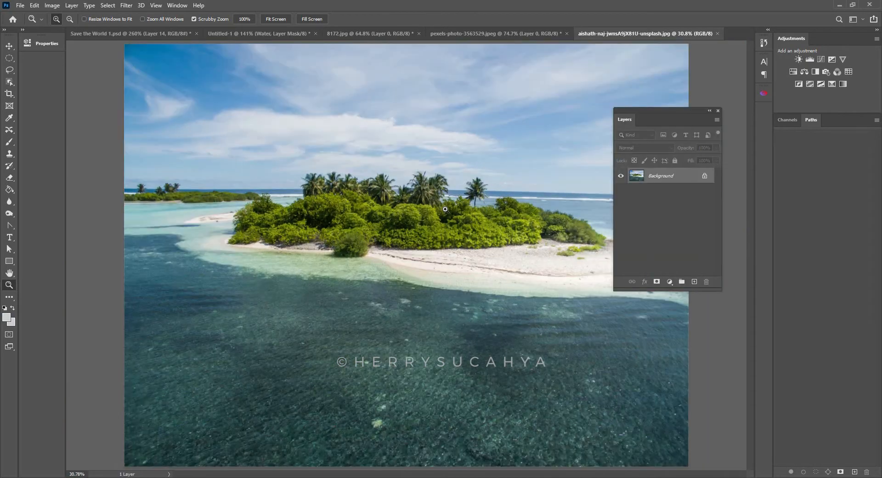
pyautogui.moveTo(446, 203)
pyautogui.mouseDown()
pyautogui.moveTo(467, 193)
pyautogui.moveTo(446, 215)
pyautogui.mouseUp()
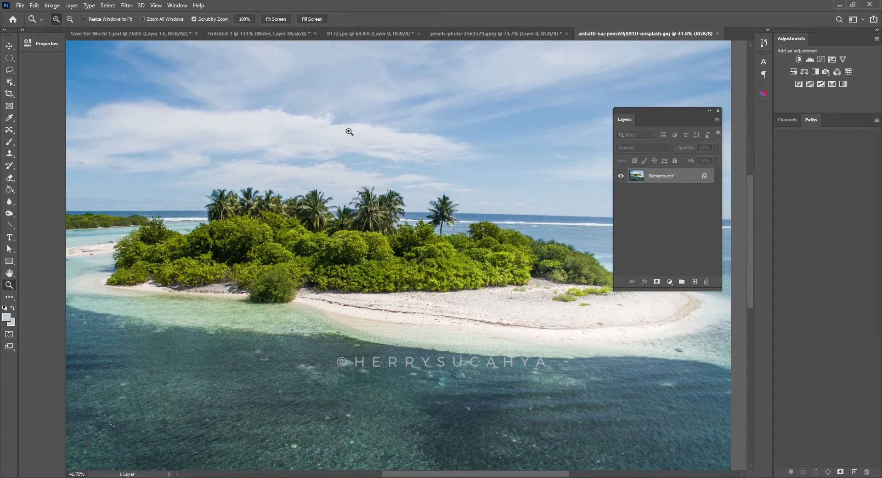
pyautogui.click(9, 81)
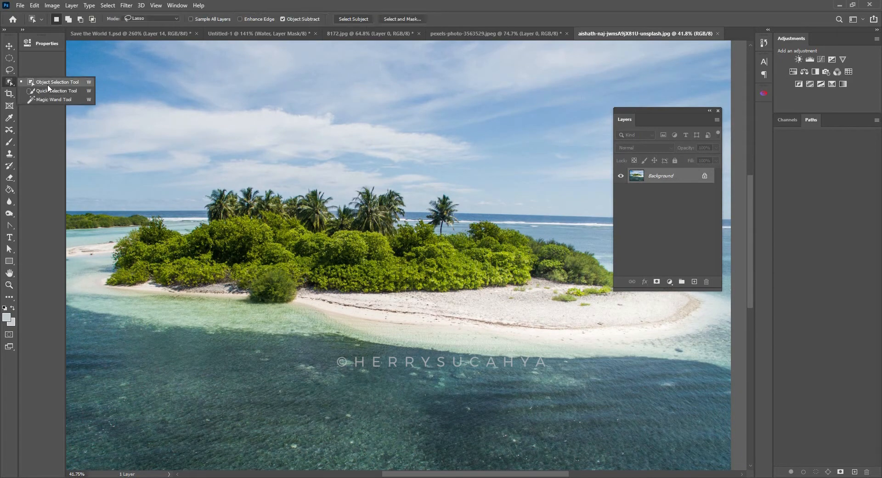
pyautogui.click(52, 91)
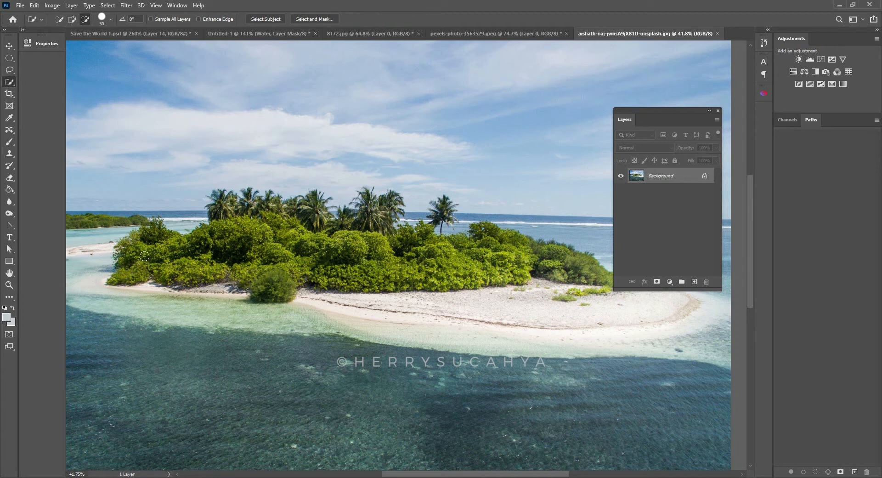
pyautogui.click(72, 19)
pyautogui.moveTo(146, 274)
pyautogui.mouseDown()
pyautogui.moveTo(206, 263)
pyautogui.moveTo(244, 243)
pyautogui.moveTo(346, 258)
pyautogui.moveTo(526, 253)
pyautogui.moveTo(589, 270)
pyautogui.mouseUp()
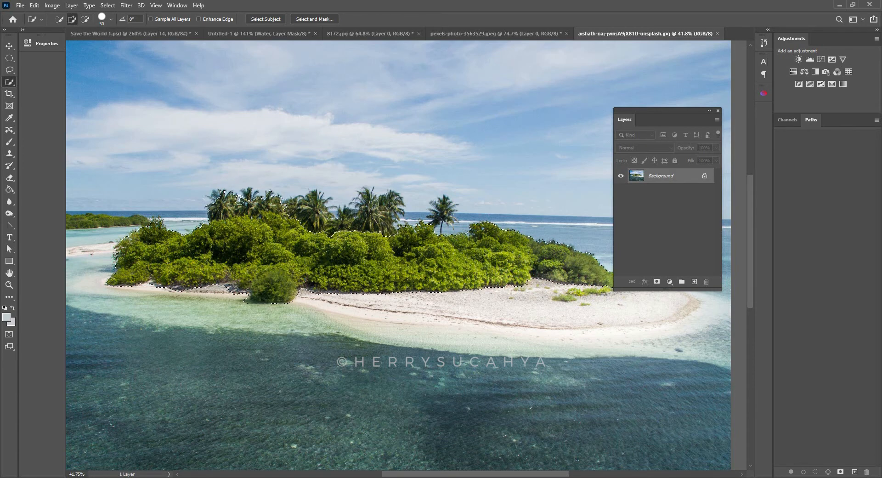
pyautogui.click(85, 19)
pyautogui.moveTo(280, 205); pyautogui.dragTo(205, 206)
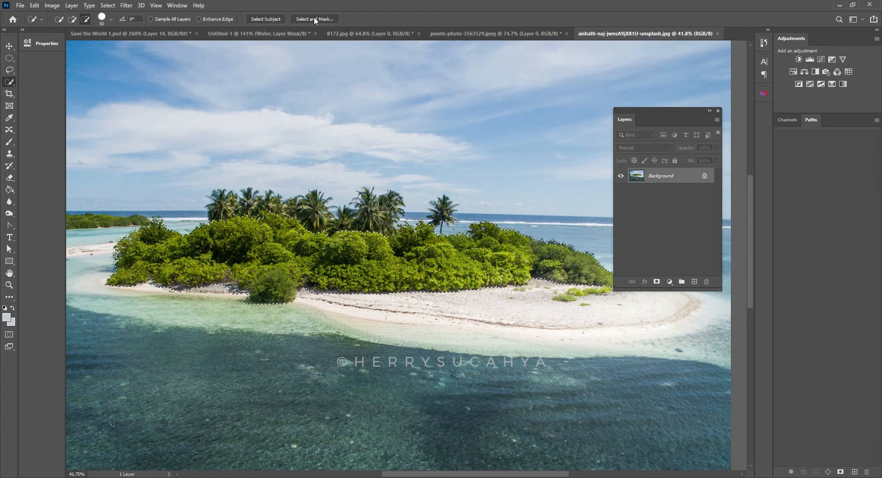
# - Enter Select and Mask and start refining the bushes' upper left edge with a 68 px Refine Edge Brush
pyautogui.click(107, 6)
pyautogui.click(133, 126)
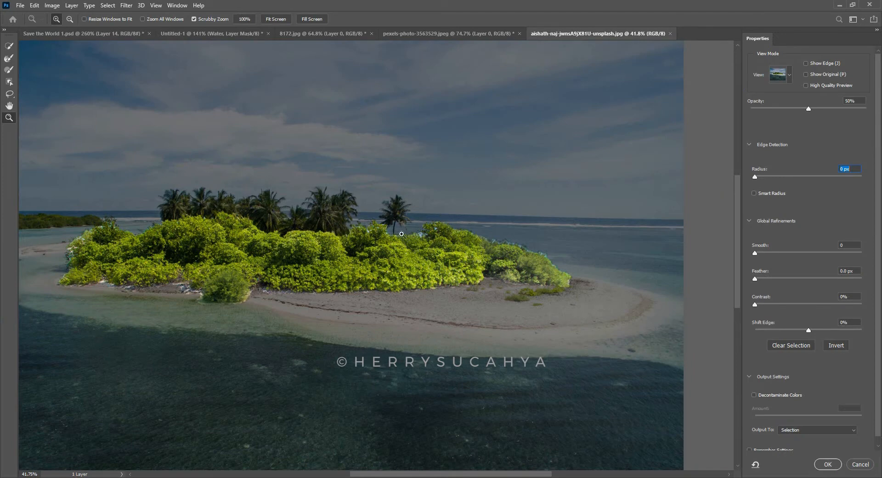
pyautogui.moveTo(430, 229); pyautogui.dragTo(536, 236)
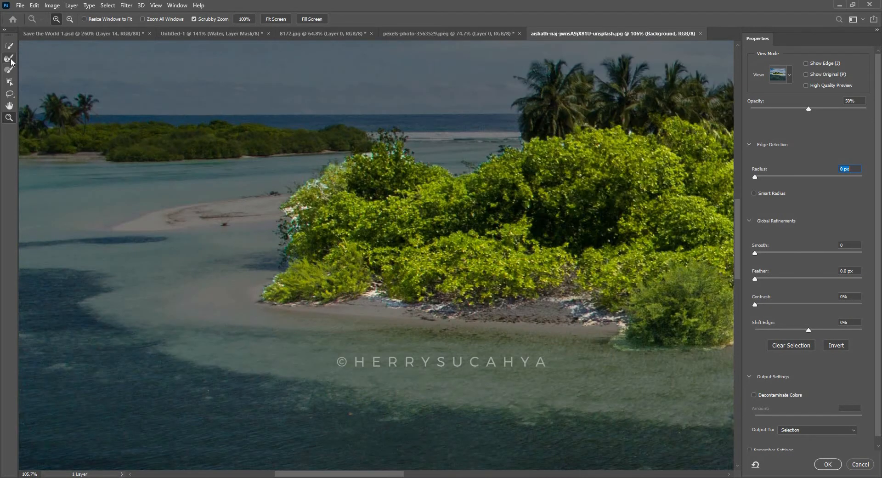
pyautogui.click(10, 58)
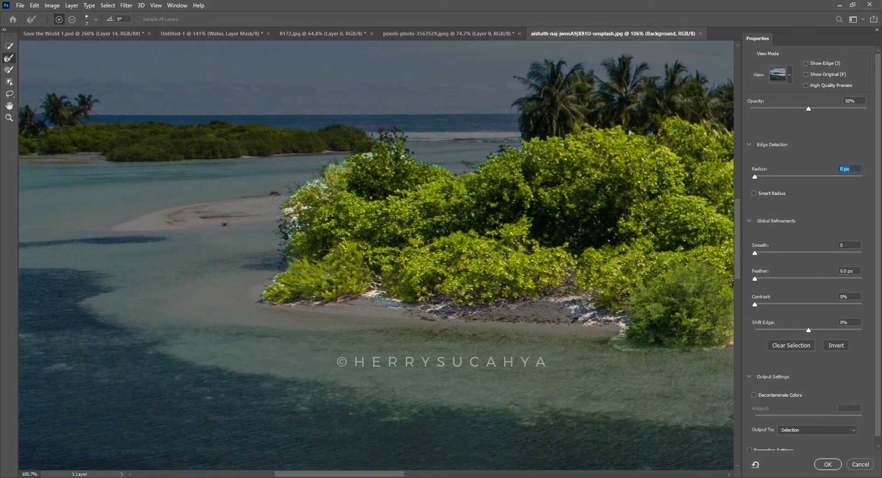
pyautogui.press(']')
pyautogui.press(']')
pyautogui.press(']')
pyautogui.rightClick(322, 166)
pyautogui.moveTo(360, 188); pyautogui.dragTo(361, 188)
pyautogui.moveTo(365, 134)
pyautogui.mouseDown()
pyautogui.moveTo(382, 154)
pyautogui.moveTo(414, 144)
pyautogui.mouseUp()
pyautogui.rightClick(452, 141)
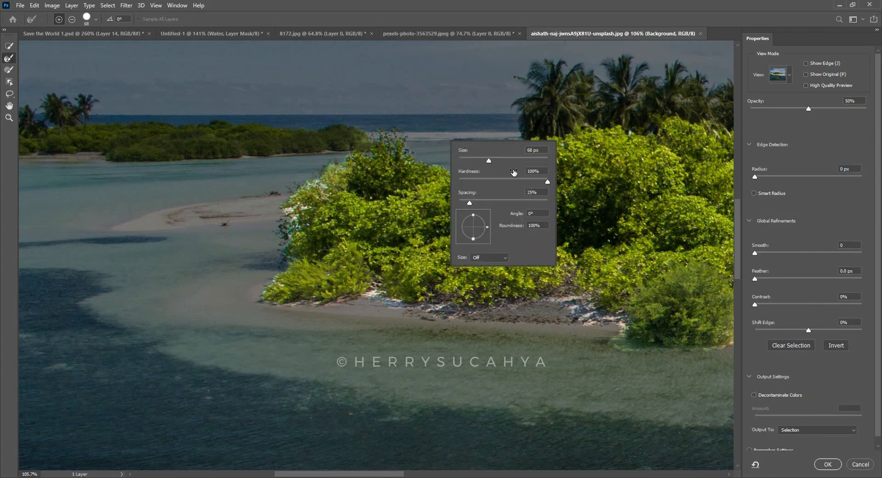
pyautogui.moveTo(480, 160); pyautogui.dragTo(478, 161)
# - Brush the remaining bush outline with a smaller Refine Edge Brush along the left side, sandy base and crowns
pyautogui.moveTo(307, 174)
pyautogui.mouseDown()
pyautogui.moveTo(263, 300)
pyautogui.moveTo(377, 299)
pyautogui.mouseUp()
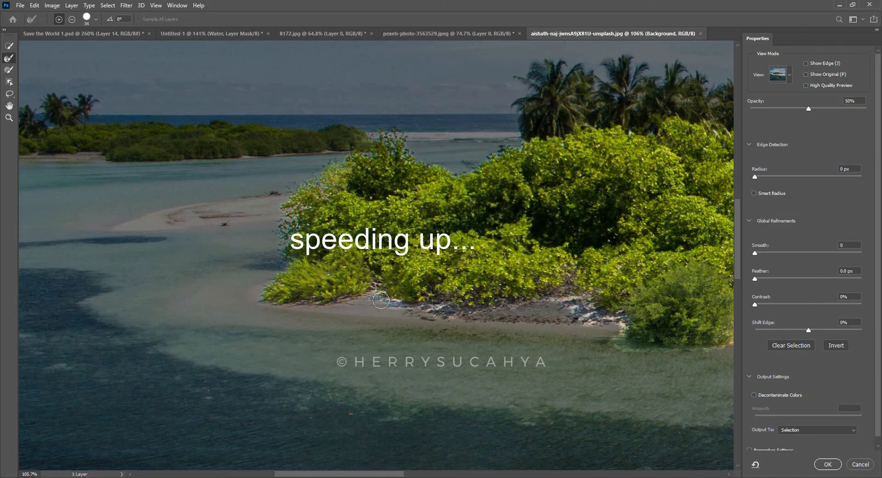
pyautogui.moveTo(376, 299); pyautogui.dragTo(441, 303)
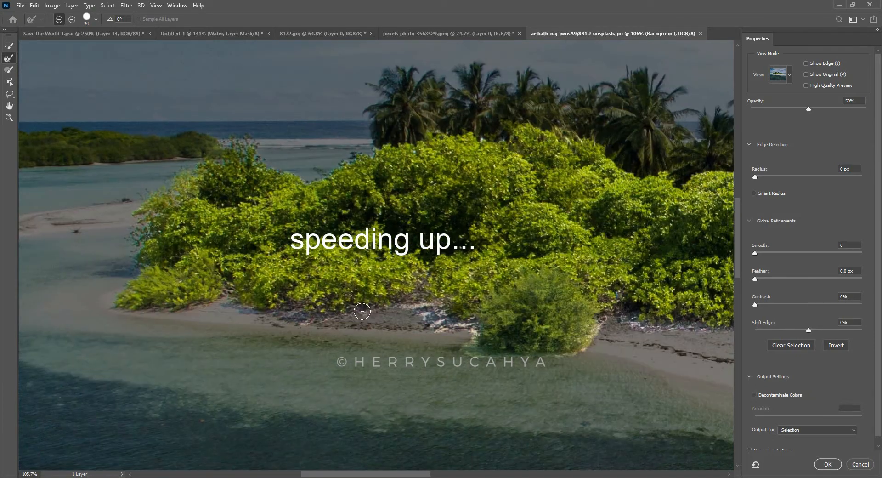
pyautogui.moveTo(362, 311)
pyautogui.mouseDown()
pyautogui.moveTo(439, 324)
pyautogui.moveTo(600, 324)
pyautogui.moveTo(310, 337)
pyautogui.mouseUp()
pyautogui.moveTo(310, 336); pyautogui.dragTo(585, 333)
pyautogui.moveTo(691, 315)
pyautogui.mouseDown()
pyautogui.moveTo(400, 334)
pyautogui.moveTo(633, 330)
pyautogui.moveTo(419, 346)
pyautogui.mouseUp()
pyautogui.moveTo(606, 345)
pyautogui.mouseDown()
pyautogui.moveTo(539, 281)
pyautogui.moveTo(391, 228)
pyautogui.moveTo(695, 197)
pyautogui.mouseUp()
pyautogui.moveTo(546, 198); pyautogui.dragTo(363, 184)
pyautogui.moveTo(298, 193); pyautogui.dragTo(687, 183)
pyautogui.moveTo(394, 154)
pyautogui.mouseDown()
pyautogui.moveTo(221, 179)
pyautogui.moveTo(137, 153)
pyautogui.mouseUp()
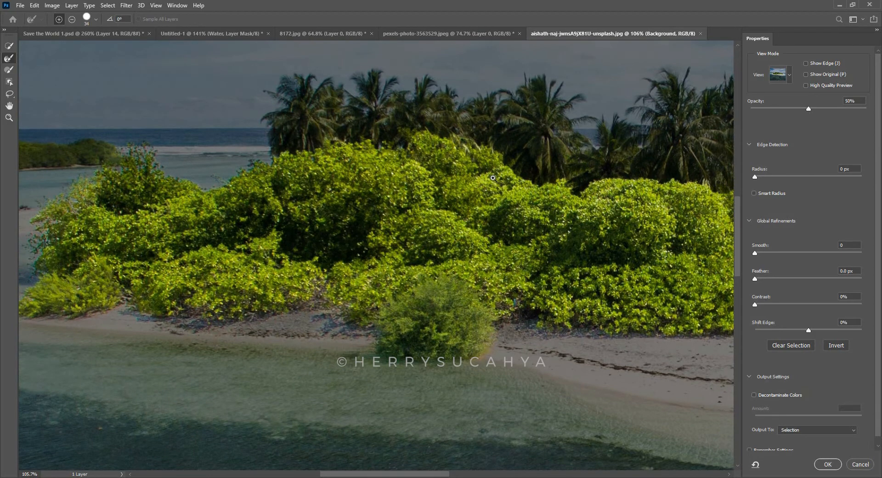
pyautogui.press('z')
pyautogui.moveTo(502, 178); pyautogui.dragTo(411, 186)
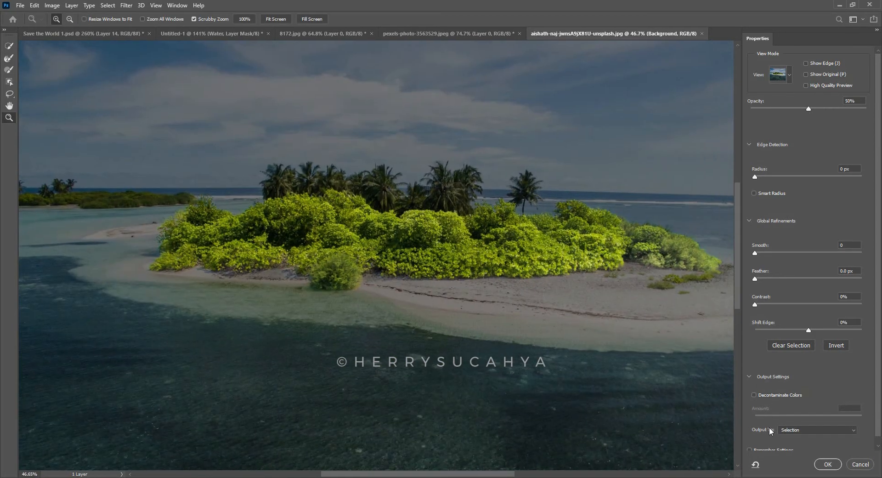
# - Output the refined selection as a layer mask and apply that mask permanently to Layer 0
pyautogui.click(792, 429)
pyautogui.click(800, 441)
pyautogui.click(828, 464)
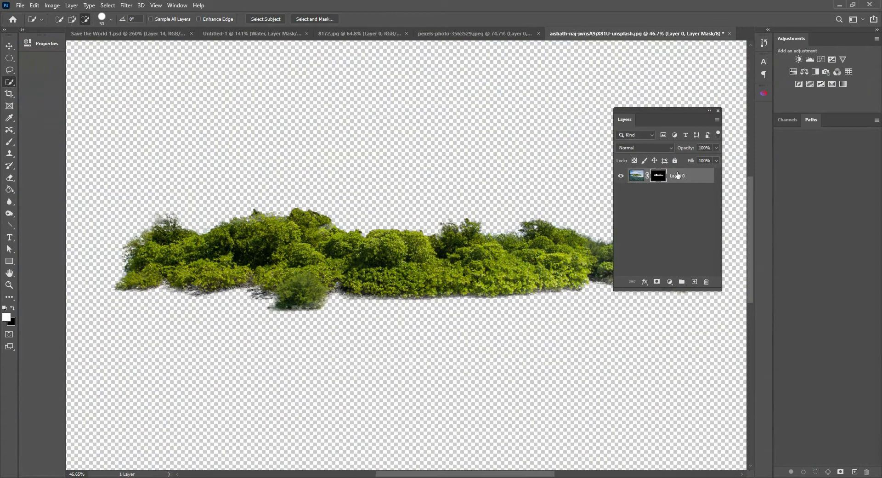
pyautogui.moveTo(660, 118); pyautogui.dragTo(576, 232)
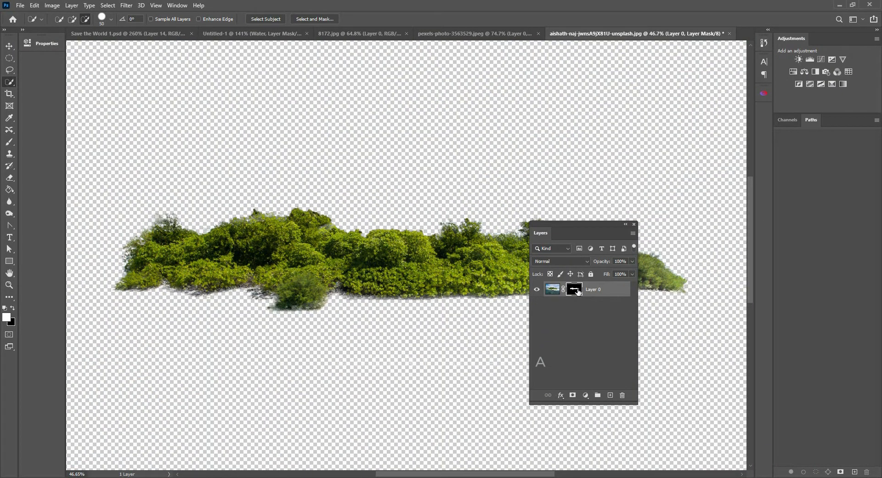
pyautogui.rightClick(578, 292)
pyautogui.click(602, 314)
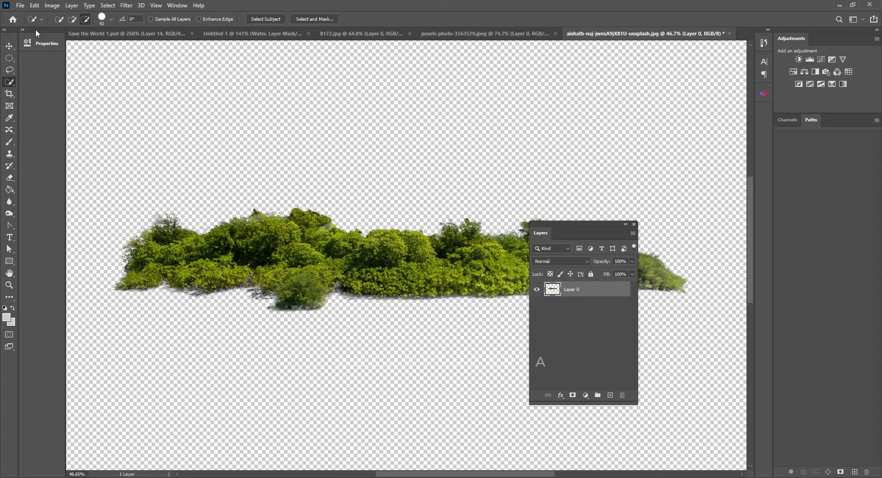
# - Move the cut-out bushes into Untitled-1 and rename their new layer Grass
pyautogui.click(9, 46)
pyautogui.moveTo(395, 270); pyautogui.dragTo(348, 224)
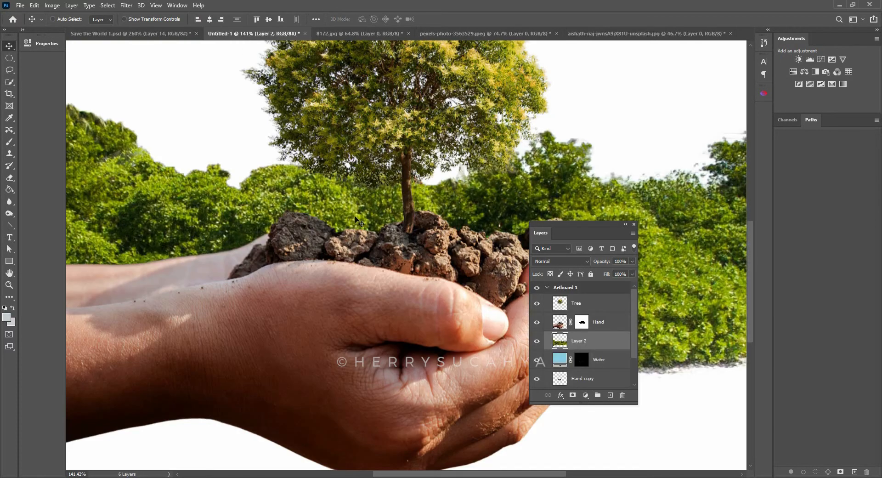
pyautogui.press('z')
pyautogui.moveTo(441, 184); pyautogui.dragTo(425, 203)
pyautogui.moveTo(497, 184); pyautogui.dragTo(454, 191)
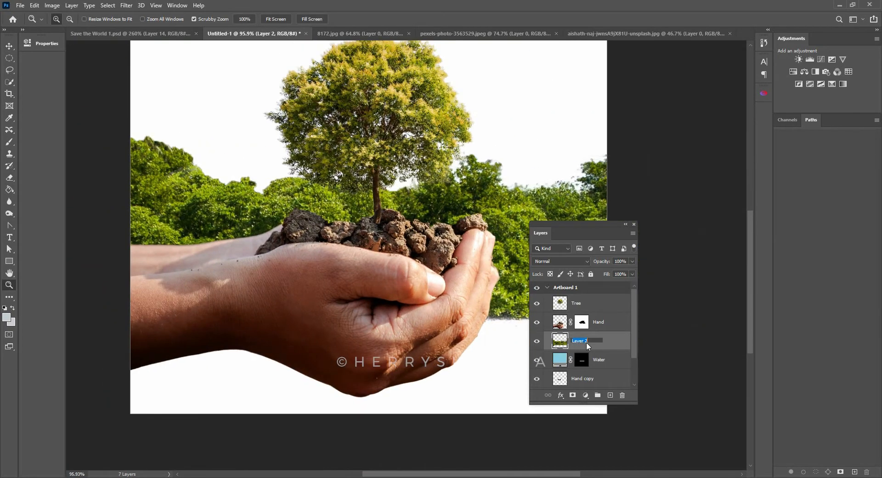
pyautogui.click(586, 342)
pyautogui.write('Grass')
pyautogui.press('Return')
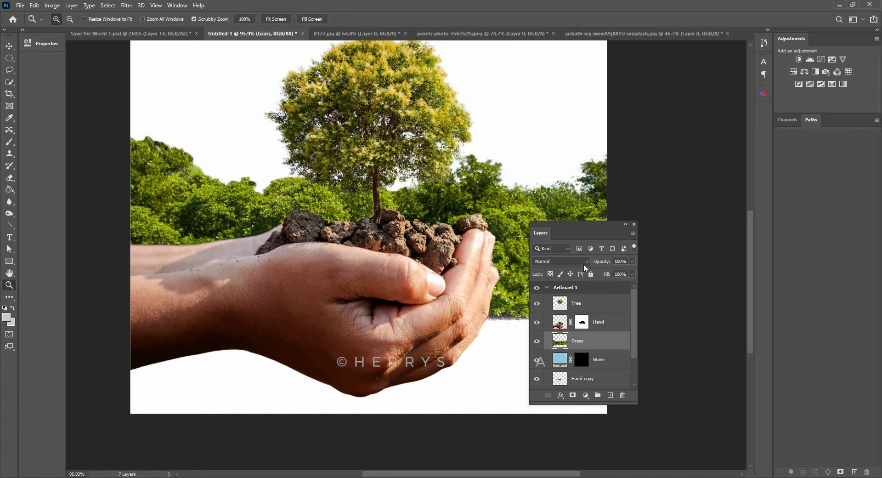
# - Place the Grass layer above Hand and scale it down to span the soil at the tree's base
pyautogui.moveTo(589, 346); pyautogui.dragTo(597, 318)
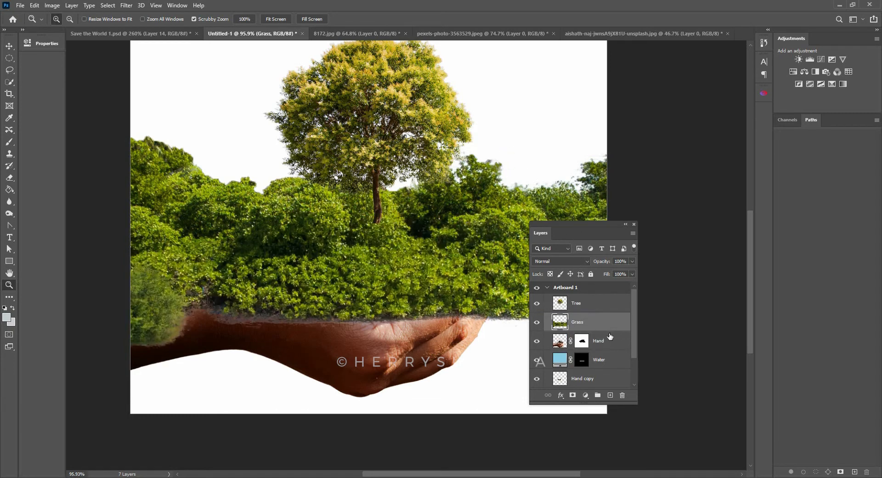
pyautogui.moveTo(581, 233); pyautogui.dragTo(647, 225)
pyautogui.hotkey('ctrl', 't')
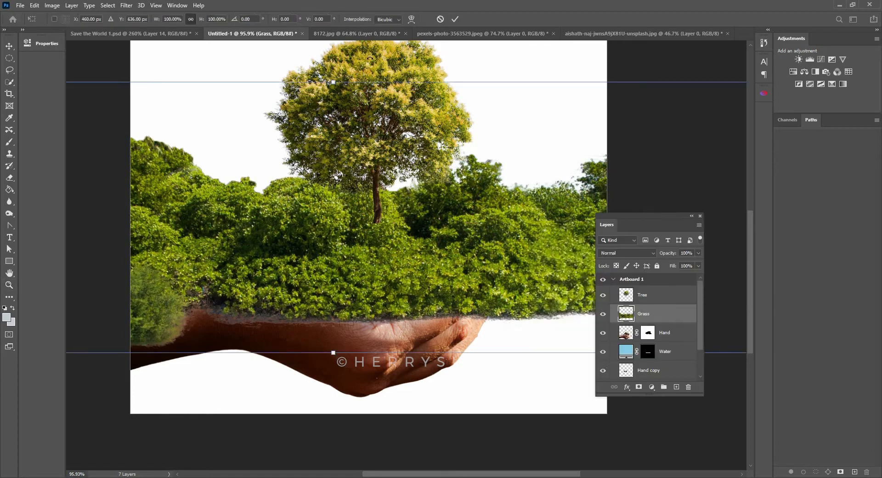
pyautogui.moveTo(333, 82); pyautogui.dragTo(333, 245)
pyautogui.moveTo(349, 284); pyautogui.dragTo(384, 207)
pyautogui.moveTo(368, 167); pyautogui.dragTo(368, 196)
pyautogui.moveTo(386, 238); pyautogui.dragTo(406, 226)
pyautogui.press('Return')
pyautogui.press('z')
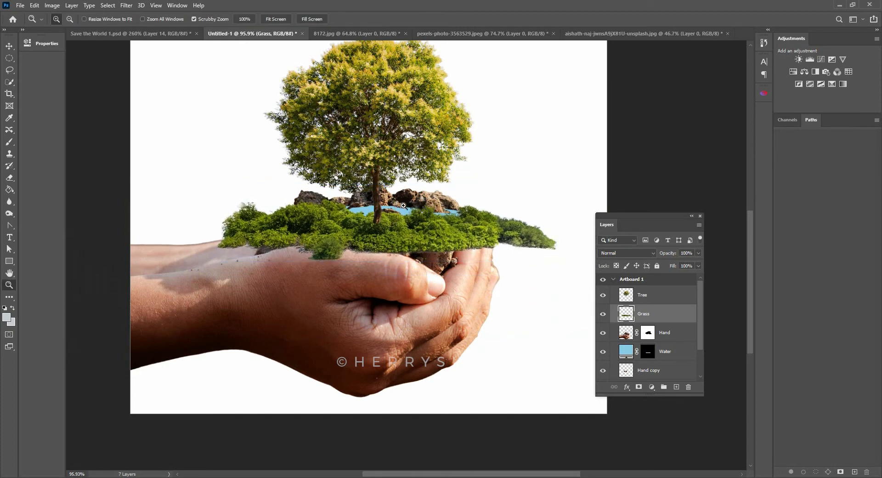
# - Examine how the grass covers the soil in Save the World 1.psd and return to Untitled-1
pyautogui.scroll(2, 372, 183)
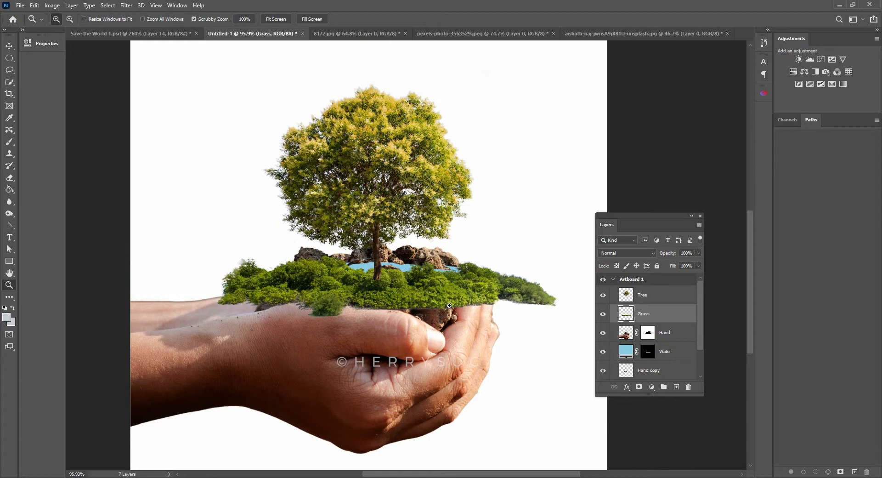
pyautogui.click(132, 34)
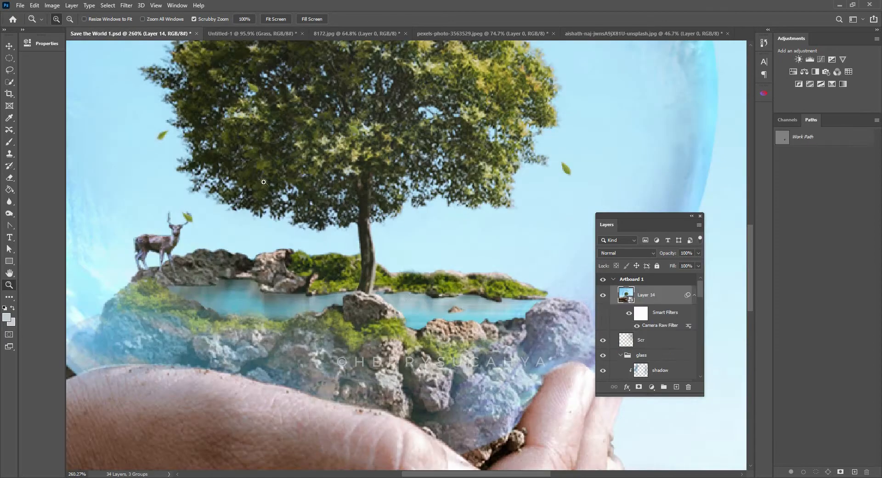
pyautogui.click(243, 34)
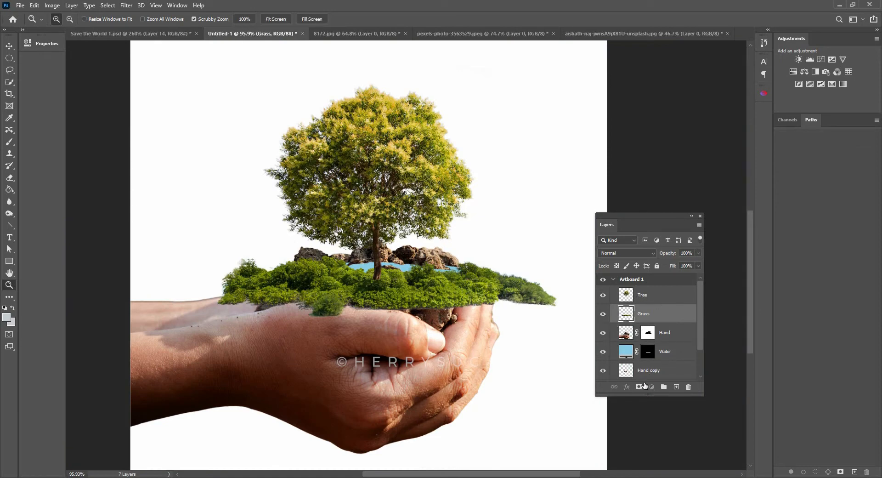
# - Add a black, hide-all layer mask to the Grass layer and activate the Brush tool
pyautogui.press('alt')
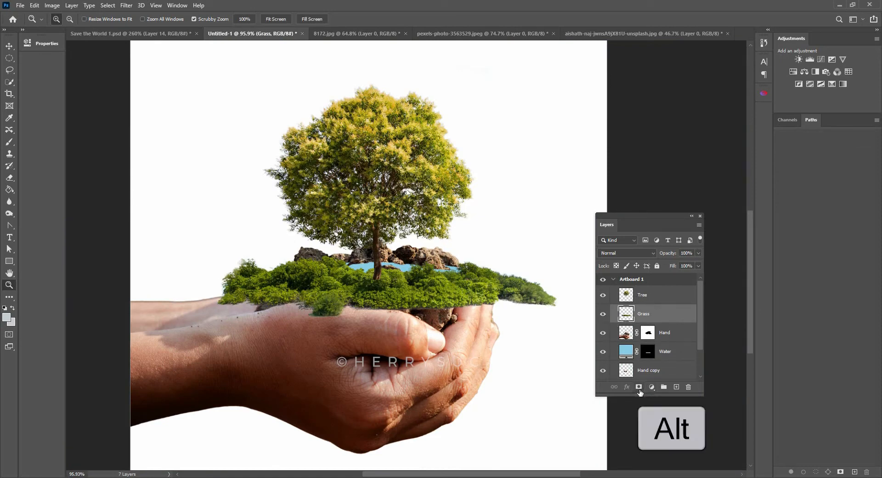
pyautogui.keyDown('alt'); pyautogui.click(638, 387); pyautogui.keyUp('alt')
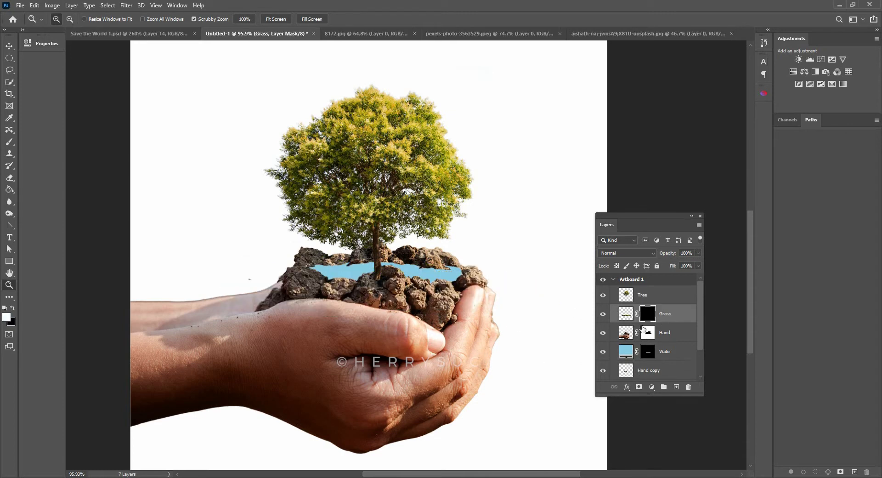
pyautogui.click(9, 142)
pyautogui.click(46, 143)
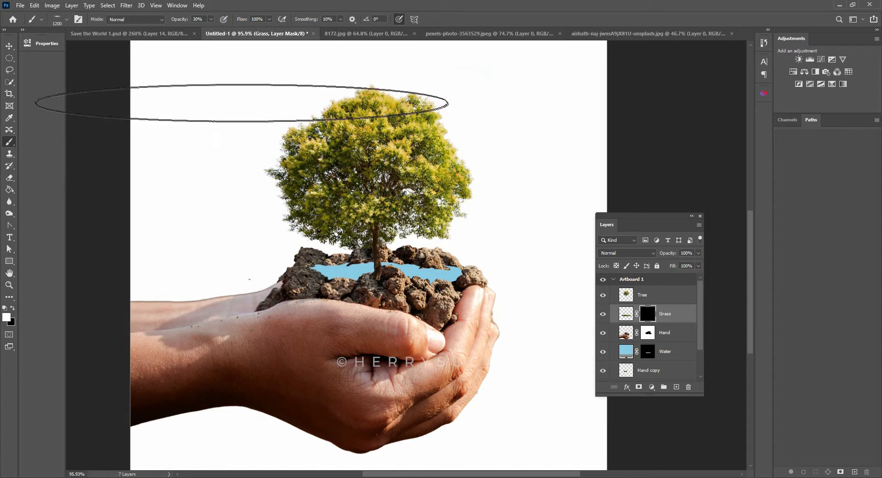
# - Choose the 46 px spatter brush from the brush presets for painting the Grass layer's mask
pyautogui.rightClick(257, 109)
pyautogui.moveTo(354, 201); pyautogui.dragTo(357, 228)
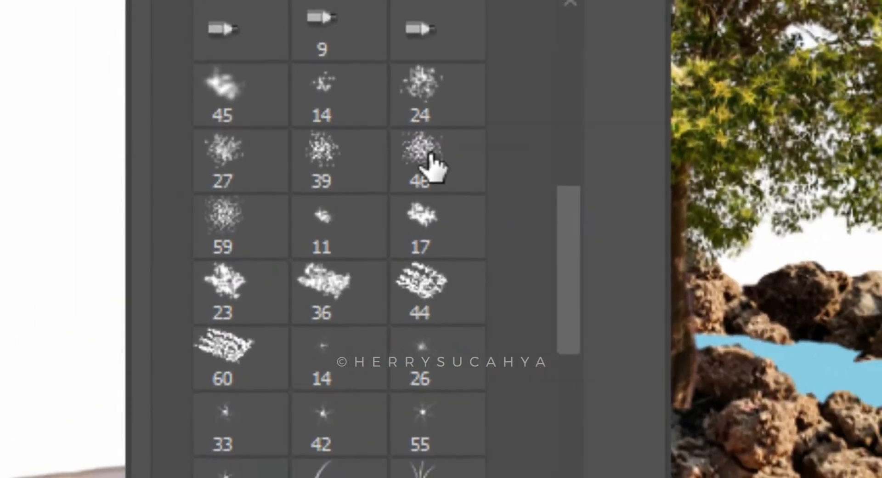
pyautogui.click(430, 156)
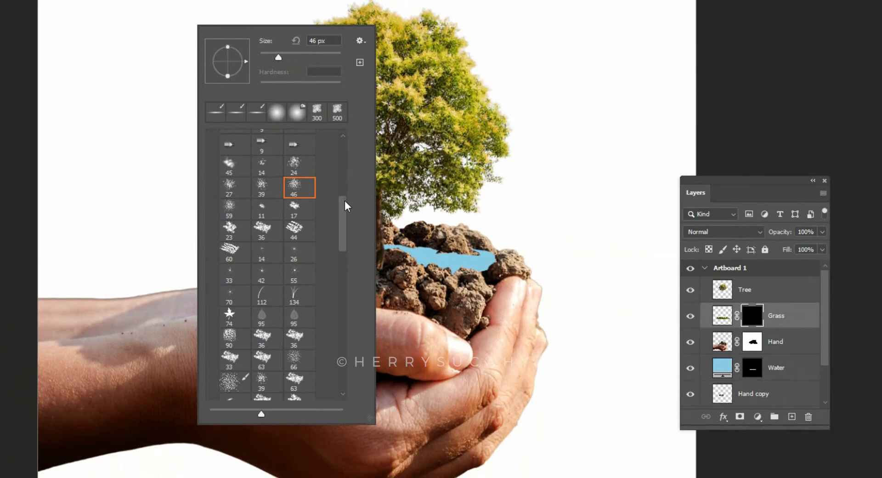
pyautogui.moveTo(345, 201); pyautogui.dragTo(343, 172)
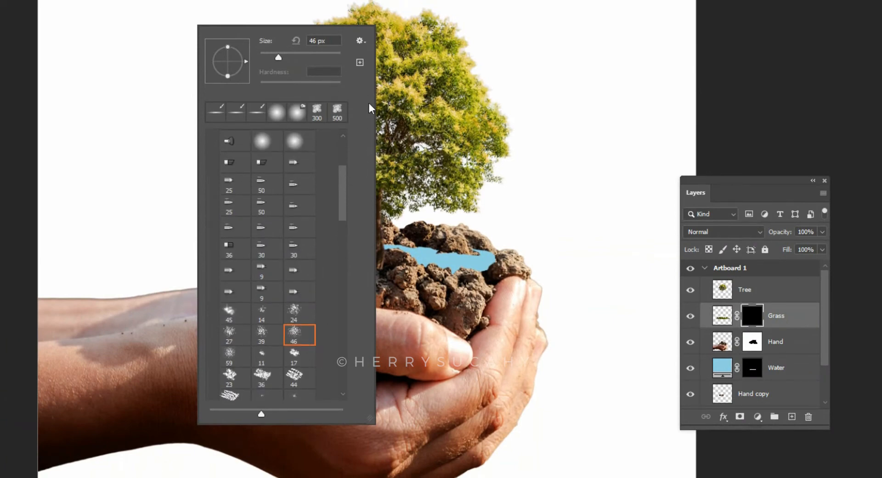
pyautogui.click(360, 41)
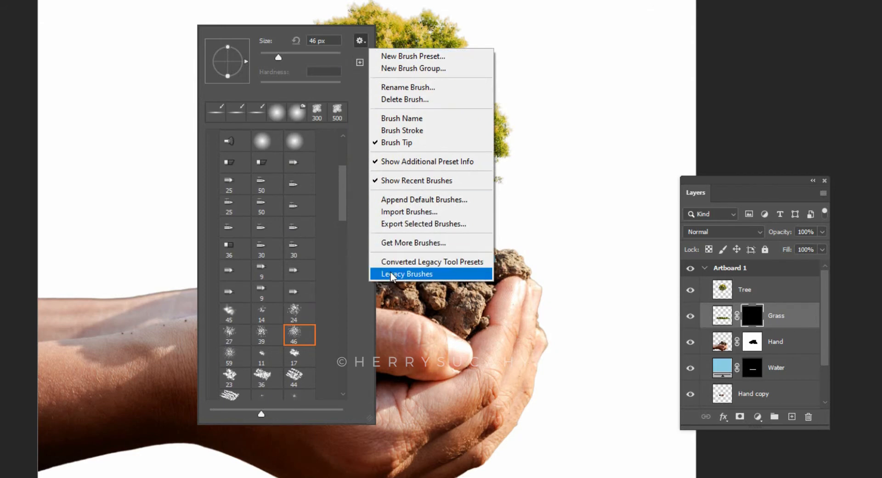
pyautogui.click(343, 264)
pyautogui.moveTo(341, 188); pyautogui.dragTo(339, 202)
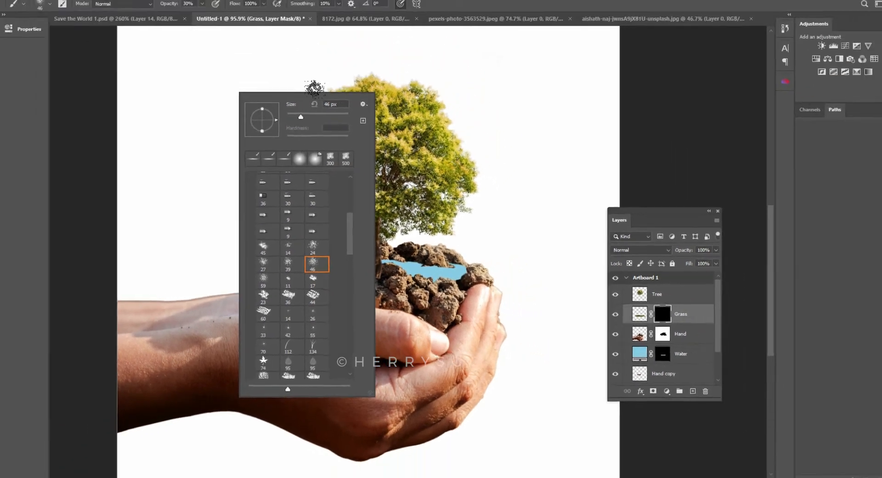
pyautogui.click(543, 96)
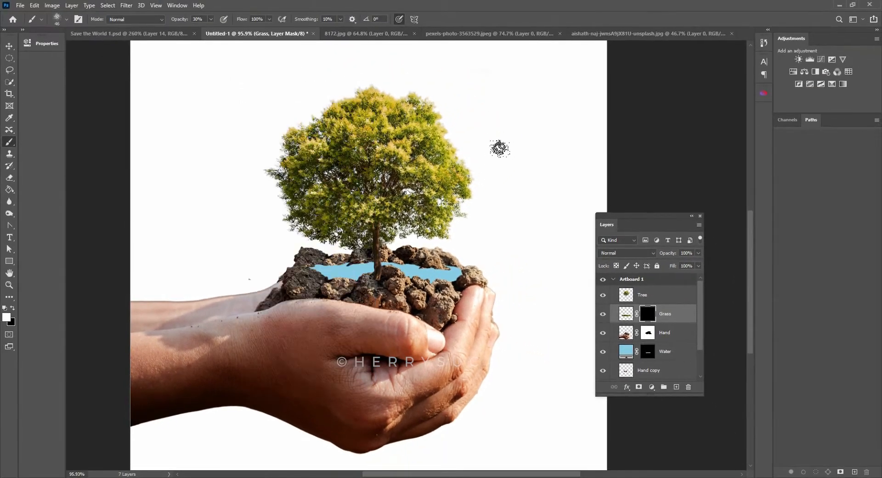
# - Set the brush's Shape Dynamics to 34% size jitter and 43% angle jitter
pyautogui.click(78, 20)
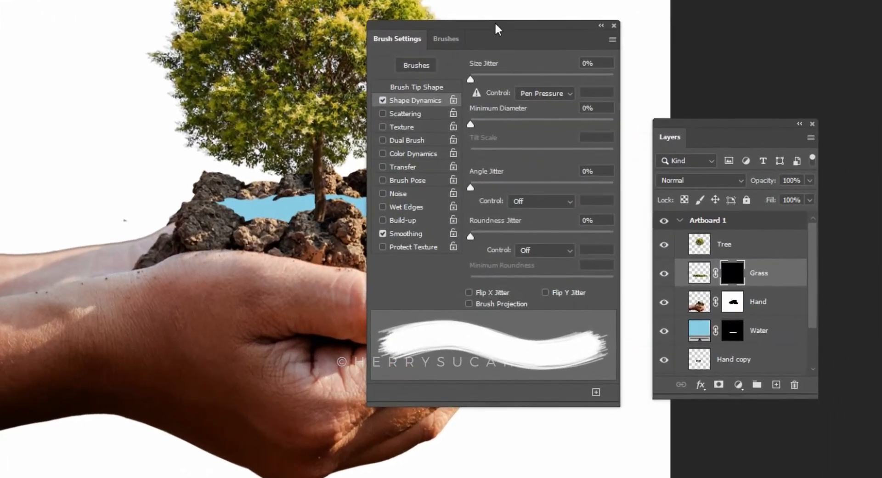
pyautogui.moveTo(491, 27); pyautogui.dragTo(427, 0)
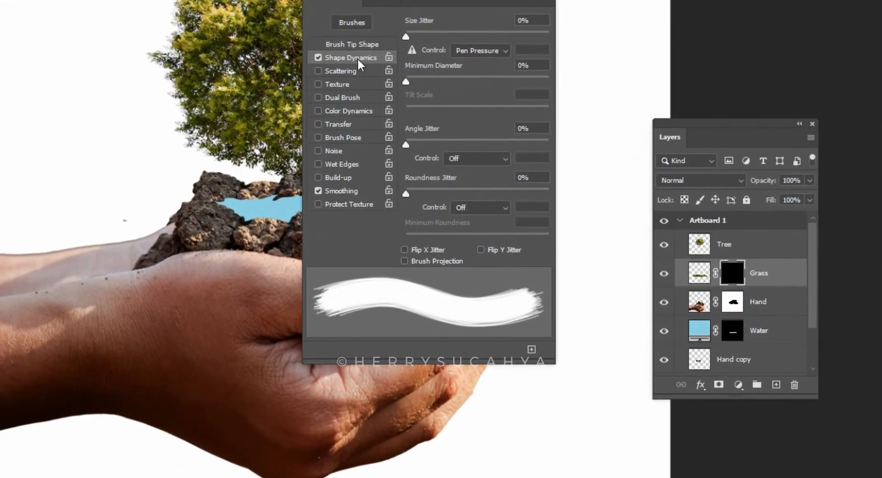
pyautogui.moveTo(406, 35); pyautogui.dragTo(450, 36)
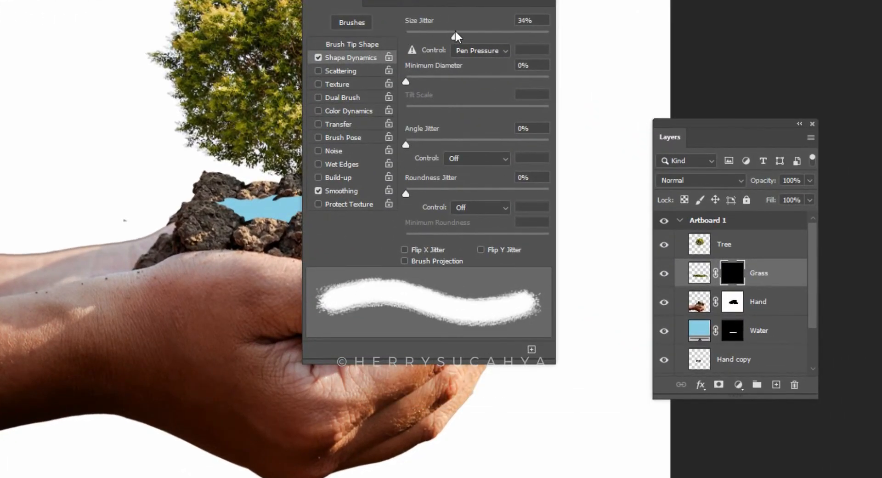
pyautogui.moveTo(406, 144); pyautogui.dragTo(466, 143)
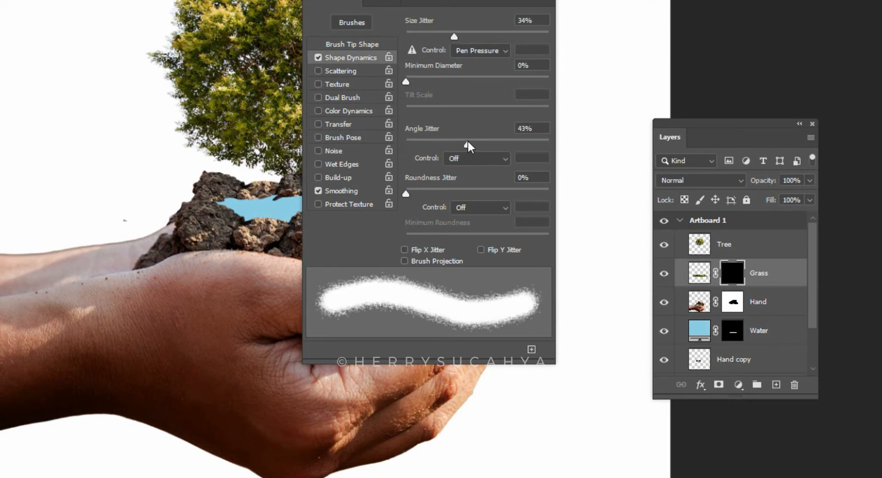
pyautogui.click(549, 1)
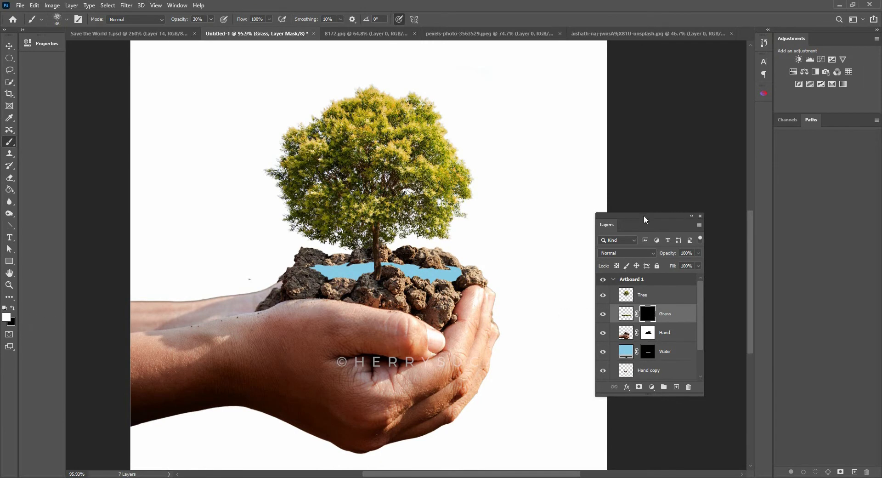
# - Lower the brush opacity to 19% and paint white on the Grass mask over the rock just in front of the trunk
pyautogui.moveTo(644, 216); pyautogui.dragTo(565, 192)
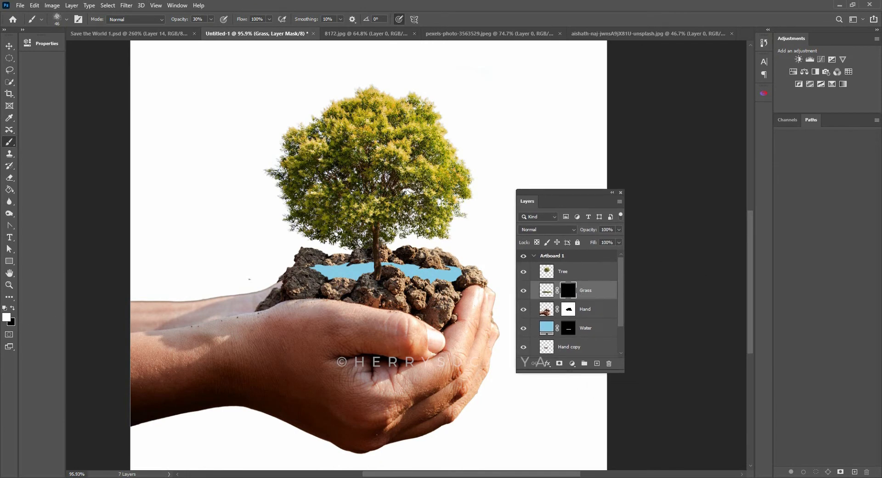
pyautogui.scroll(2, 407, 281)
pyautogui.click(211, 19)
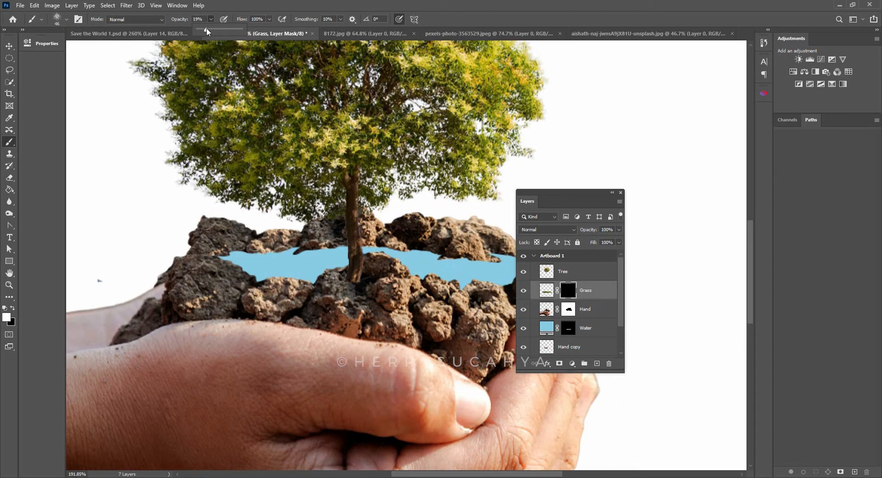
pyautogui.moveTo(413, 290)
pyautogui.mouseDown()
pyautogui.moveTo(409, 321)
pyautogui.moveTo(413, 315)
pyautogui.mouseUp()
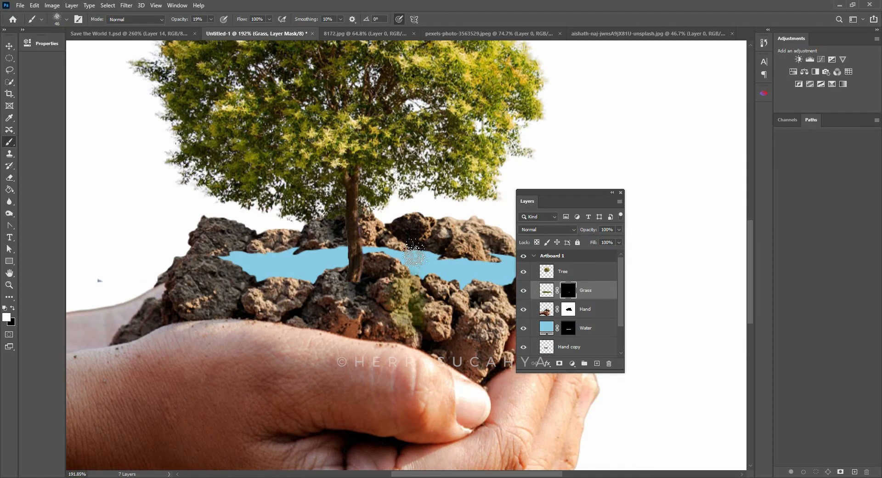
# - Reduce the brush size to 23 px and reveal grass over the front rocks between the trunk and the fingertips
pyautogui.rightClick(464, 241)
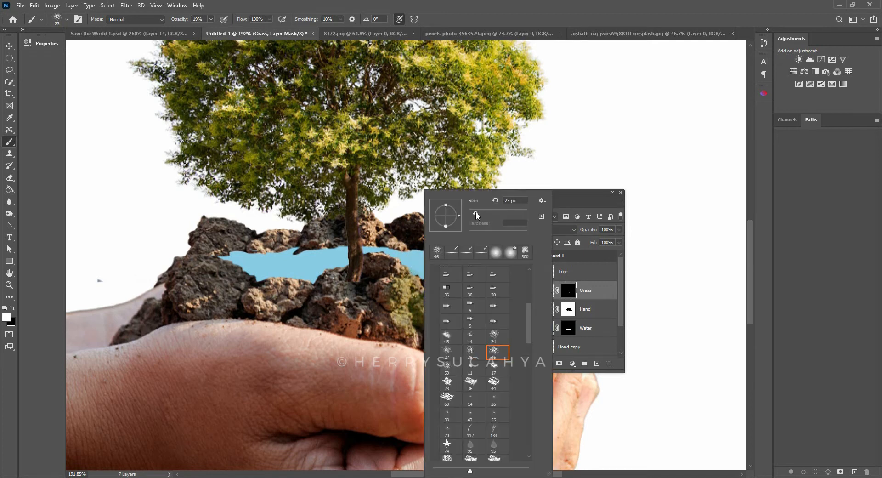
pyautogui.moveTo(403, 288)
pyautogui.mouseDown()
pyautogui.moveTo(419, 293)
pyautogui.moveTo(435, 322)
pyautogui.moveTo(451, 320)
pyautogui.moveTo(437, 314)
pyautogui.mouseUp()
pyautogui.moveTo(469, 279)
pyautogui.mouseDown()
pyautogui.moveTo(341, 285)
pyautogui.moveTo(326, 301)
pyautogui.moveTo(370, 334)
pyautogui.moveTo(372, 348)
pyautogui.moveTo(352, 356)
pyautogui.mouseUp()
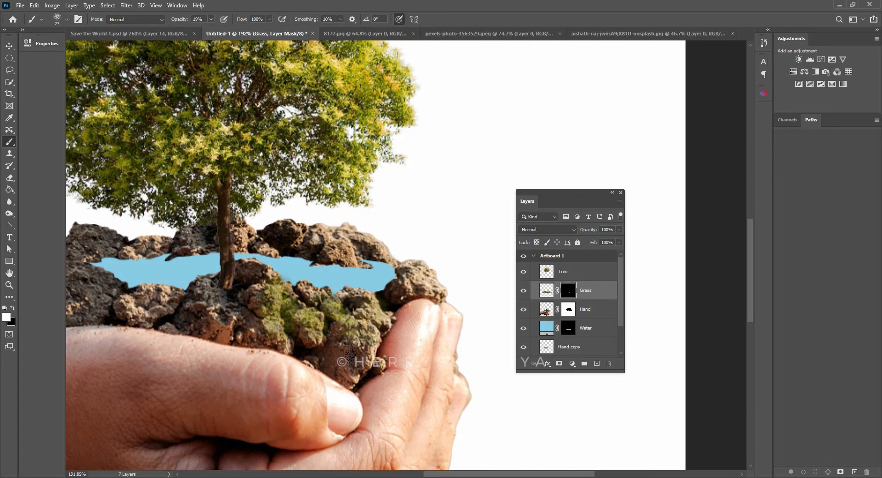
pyautogui.moveTo(414, 277)
pyautogui.mouseDown()
pyautogui.moveTo(437, 292)
pyautogui.moveTo(397, 293)
pyautogui.moveTo(416, 285)
pyautogui.moveTo(407, 270)
pyautogui.moveTo(443, 290)
pyautogui.moveTo(420, 291)
pyautogui.mouseUp()
pyautogui.moveTo(430, 272); pyautogui.dragTo(570, 253)
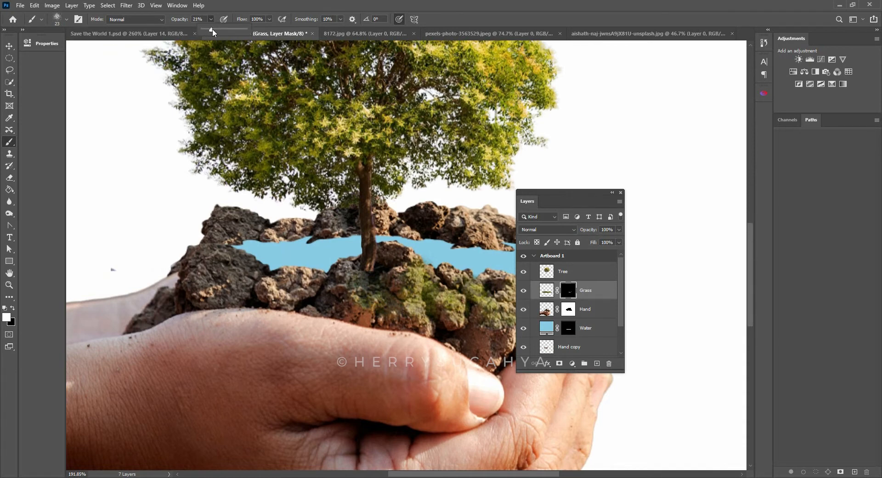
# - Raise the brush opacity to 39% and reveal denser grass across all the front rocks on the Grass mask
pyautogui.click(242, 8)
pyautogui.moveTo(300, 288)
pyautogui.mouseDown()
pyautogui.moveTo(281, 288)
pyautogui.moveTo(294, 278)
pyautogui.moveTo(305, 296)
pyautogui.moveTo(272, 286)
pyautogui.moveTo(304, 287)
pyautogui.moveTo(282, 299)
pyautogui.moveTo(203, 259)
pyautogui.moveTo(239, 293)
pyautogui.moveTo(256, 280)
pyautogui.moveTo(193, 271)
pyautogui.mouseUp()
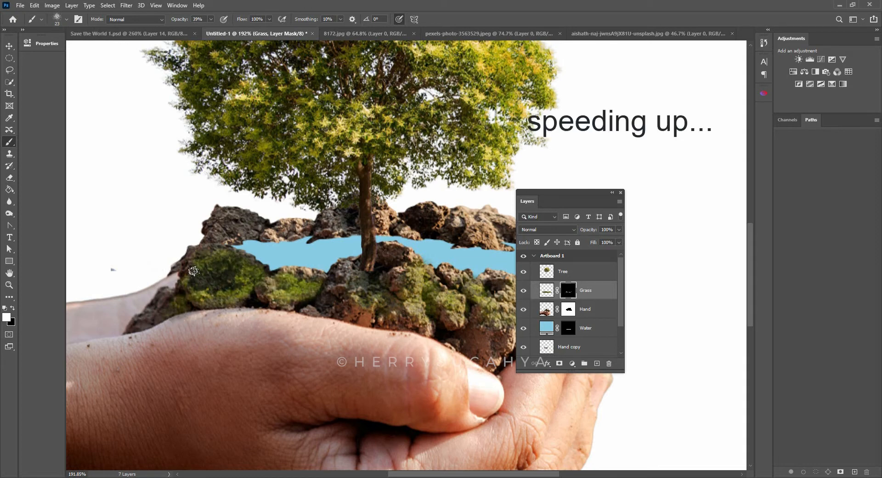
pyautogui.moveTo(345, 284); pyautogui.dragTo(353, 307)
pyautogui.moveTo(400, 269)
pyautogui.mouseDown()
pyautogui.moveTo(437, 300)
pyautogui.moveTo(330, 306)
pyautogui.mouseUp()
pyautogui.moveTo(373, 294)
pyautogui.mouseDown()
pyautogui.moveTo(406, 303)
pyautogui.moveTo(308, 282)
pyautogui.mouseUp()
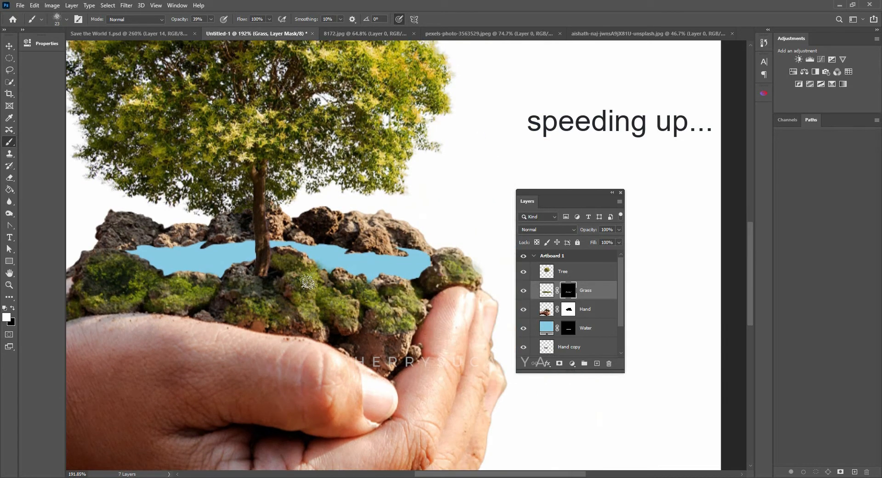
pyautogui.moveTo(404, 293)
pyautogui.mouseDown()
pyautogui.moveTo(453, 264)
pyautogui.moveTo(443, 283)
pyautogui.mouseUp()
pyautogui.scroll(-5, 478, 243)
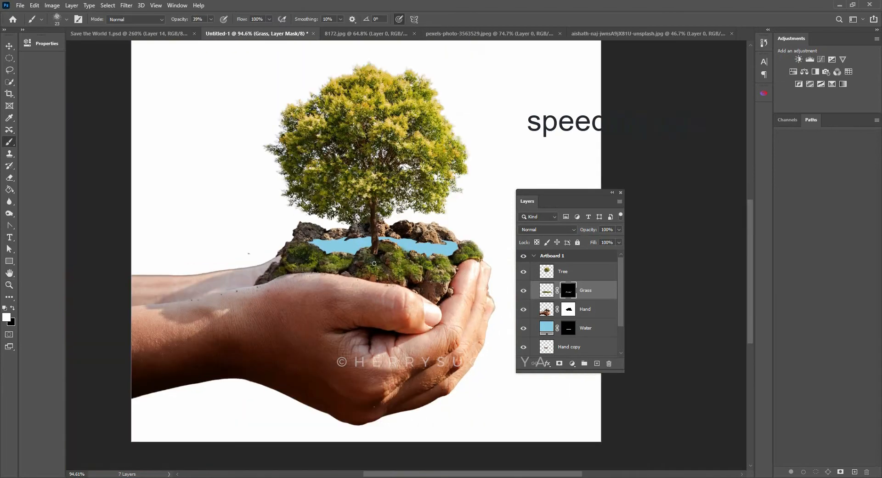
# - Duplicate the Grass layer beneath the Water layer and move the copy up over the rear rocks
pyautogui.press('z')
pyautogui.moveTo(367, 225)
pyautogui.mouseDown()
pyautogui.moveTo(392, 217)
pyautogui.moveTo(402, 187)
pyautogui.mouseUp()
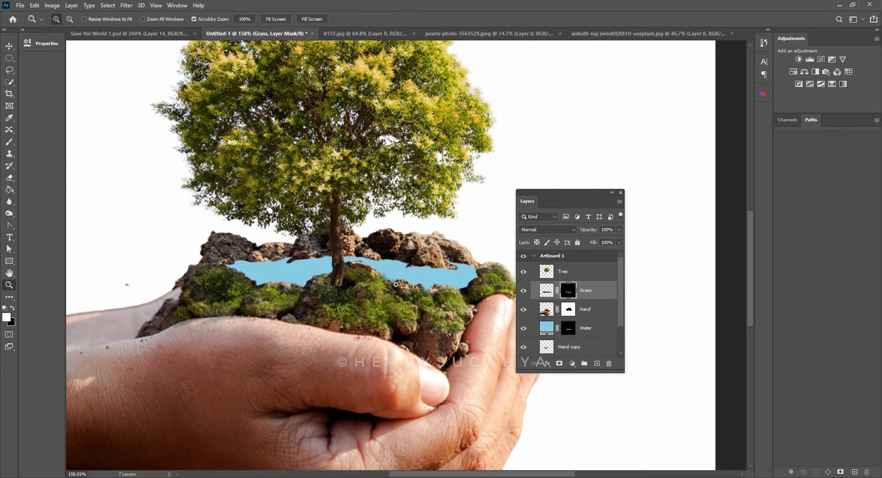
pyautogui.click(593, 295)
pyautogui.scroll(-1, 541, 288)
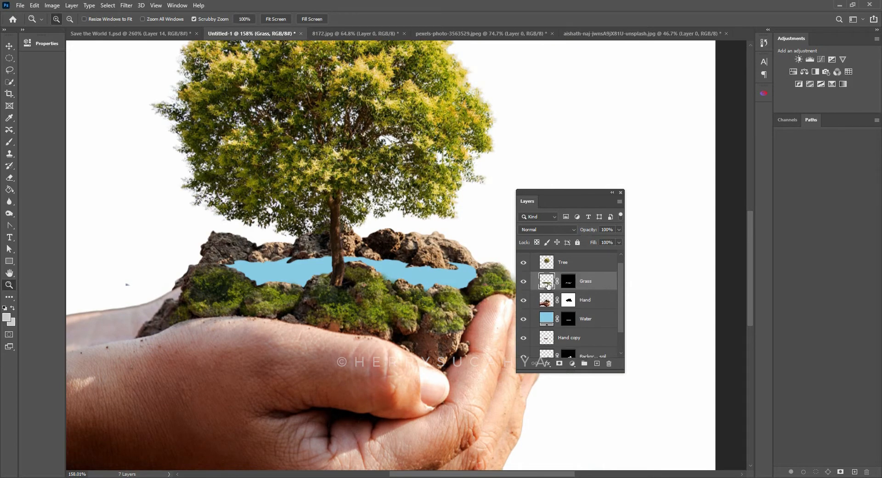
pyautogui.moveTo(548, 285); pyautogui.dragTo(586, 324)
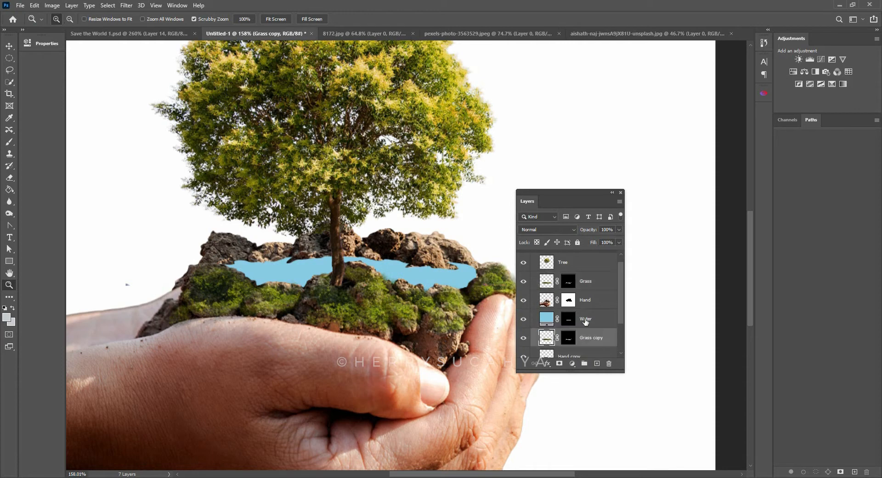
pyautogui.press('v')
pyautogui.moveTo(382, 311); pyautogui.dragTo(383, 264)
# - Delete the layer mask from the Grass copy layer and shift the bushes behind the pool
pyautogui.rightClick(571, 339)
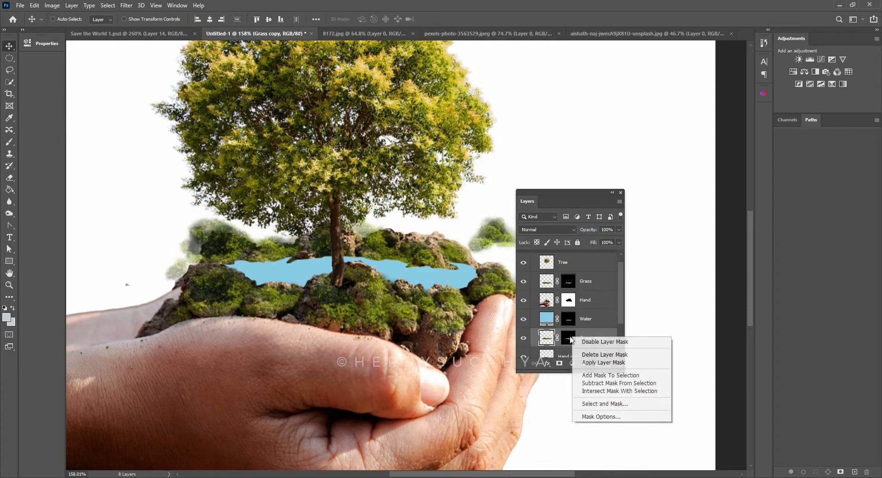
pyautogui.click(585, 356)
pyautogui.moveTo(412, 245); pyautogui.dragTo(382, 248)
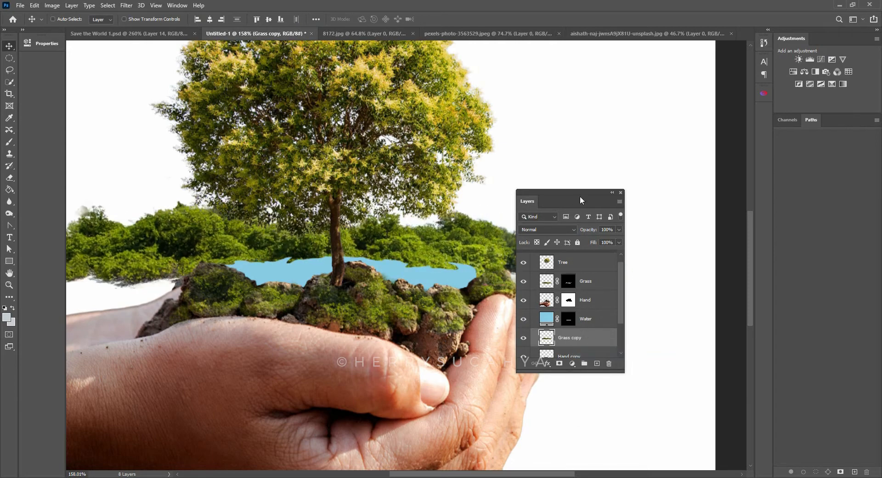
# - Scale the Grass copy layer down to 63.54% and position it across the rear rocks behind the pool
pyautogui.moveTo(558, 192); pyautogui.dragTo(621, 176)
pyautogui.hotkey('ctrl', 't')
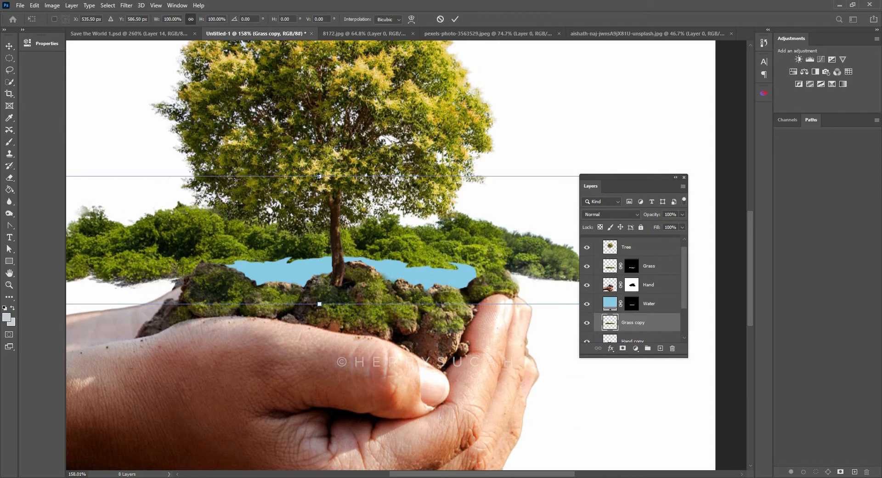
pyautogui.moveTo(319, 176); pyautogui.dragTo(337, 203)
pyautogui.moveTo(365, 235); pyautogui.dragTo(384, 235)
pyautogui.press('Return')
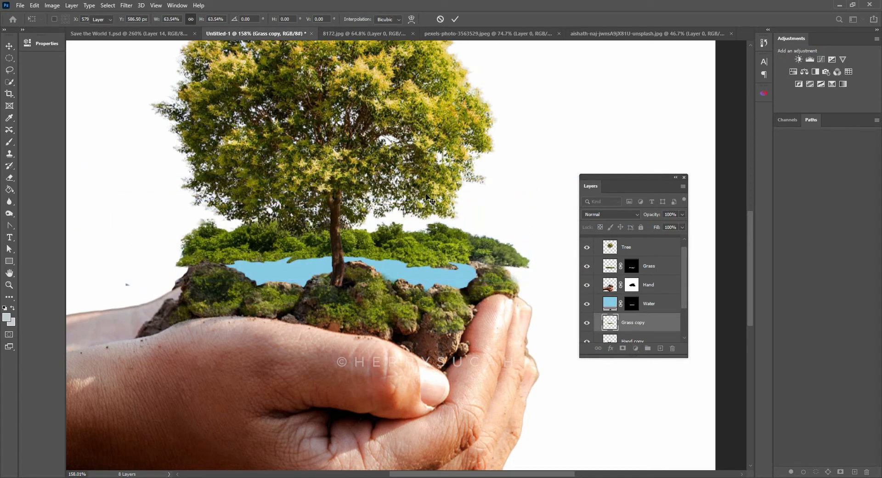
# - Clip the Grass copy layer to the Hand copy layer with a clipping mask
pyautogui.scroll(-2, 634, 308)
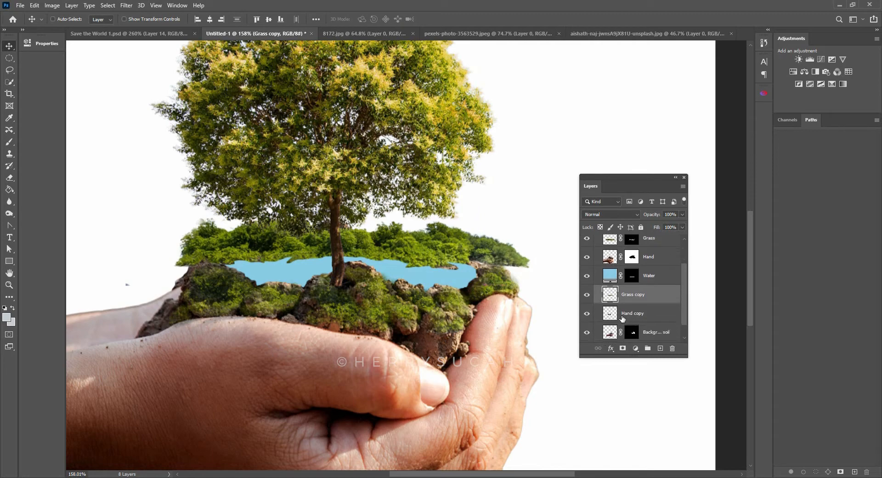
pyautogui.moveTo(676, 354); pyautogui.dragTo(677, 411)
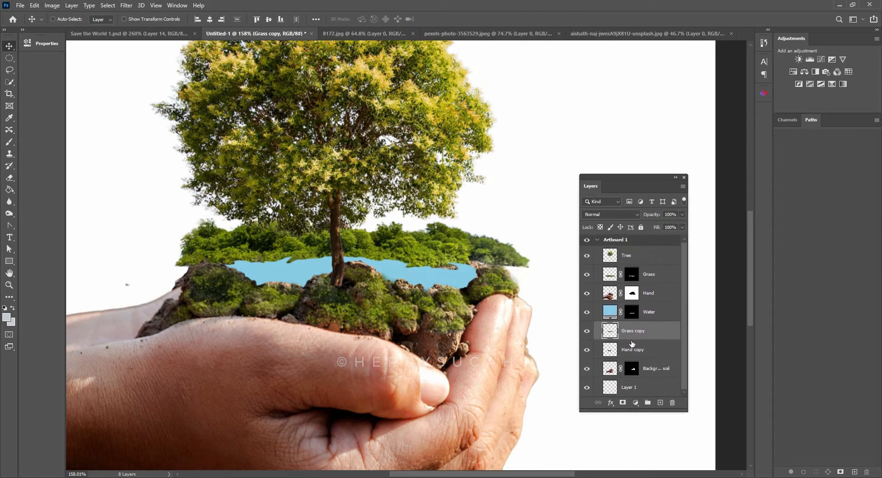
pyautogui.press('alt')
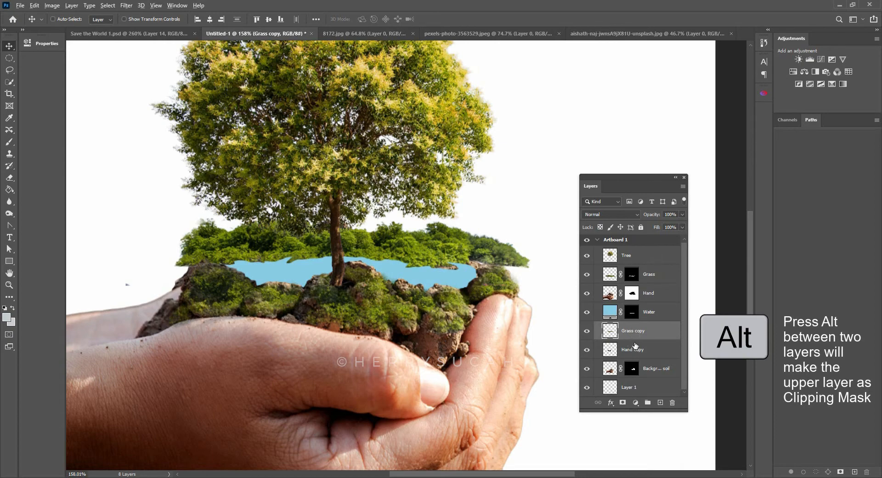
pyautogui.keyDown('alt'); pyautogui.click(633, 345); pyautogui.keyUp('alt')
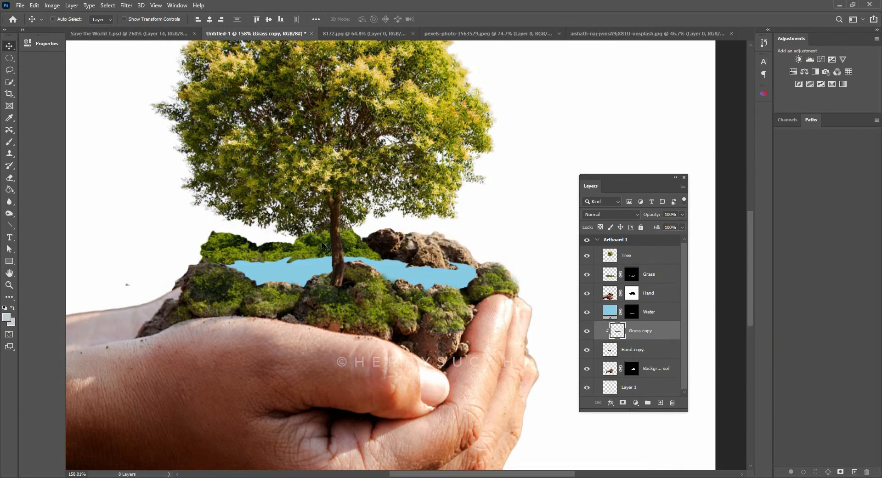
# - Add a black, hide-all layer mask to the Grass copy layer and activate the Brush tool for the rear rocks
pyautogui.press('z')
pyautogui.moveTo(292, 254); pyautogui.dragTo(316, 168)
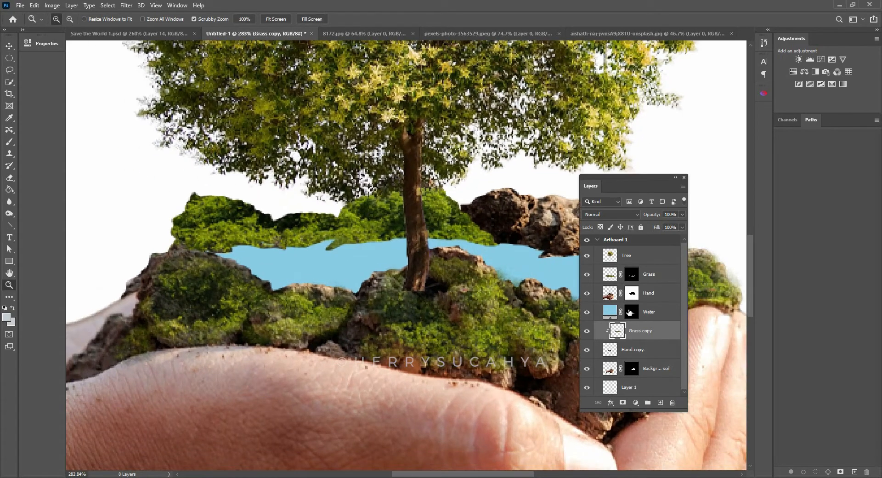
pyautogui.keyDown('alt'); pyautogui.click(623, 403); pyautogui.keyUp('alt')
pyautogui.press('b')
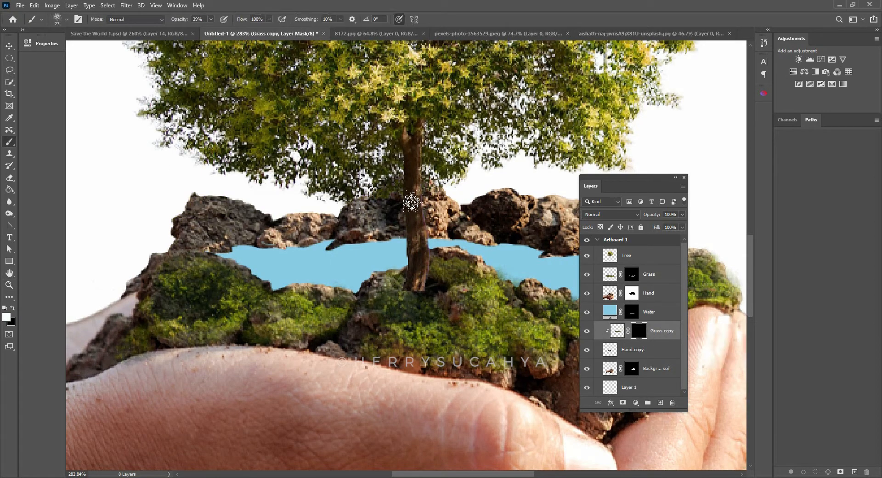
pyautogui.moveTo(512, 266); pyautogui.dragTo(394, 258)
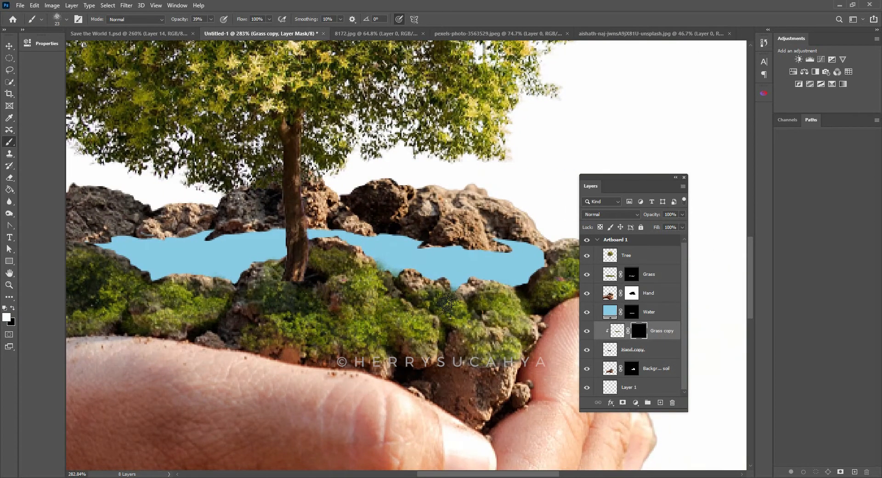
pyautogui.moveTo(327, 262); pyautogui.dragTo(460, 284)
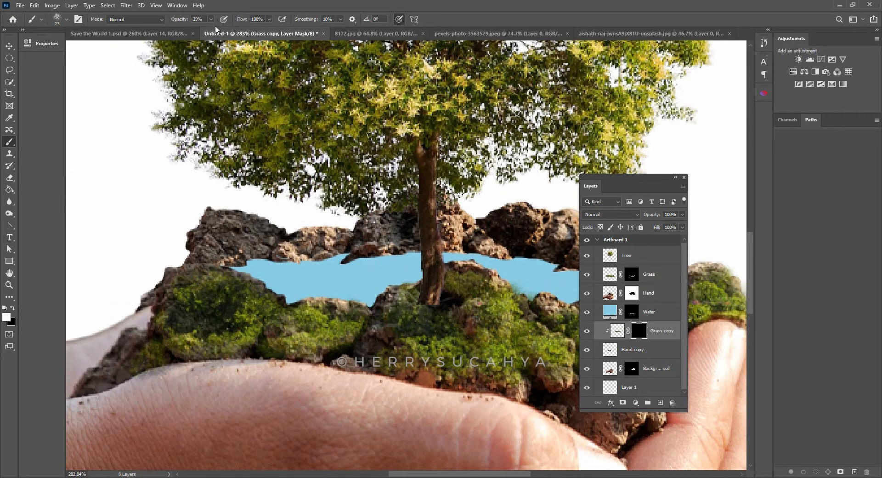
# - Paint white on the Grass copy mask to reveal grass over the rear rocks left of and behind the tree trunk
pyautogui.moveTo(427, 204); pyautogui.dragTo(365, 209)
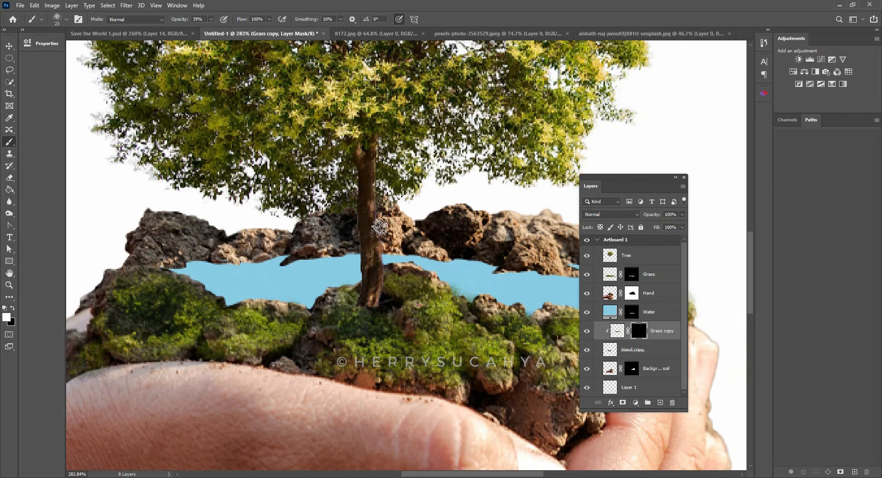
pyautogui.moveTo(381, 227)
pyautogui.mouseDown()
pyautogui.moveTo(346, 213)
pyautogui.moveTo(443, 256)
pyautogui.mouseUp()
pyautogui.moveTo(282, 239)
pyautogui.mouseDown()
pyautogui.moveTo(170, 239)
pyautogui.moveTo(301, 248)
pyautogui.moveTo(298, 226)
pyautogui.mouseUp()
pyautogui.press('z')
pyautogui.moveTo(225, 236); pyautogui.dragTo(234, 236)
pyautogui.press('b')
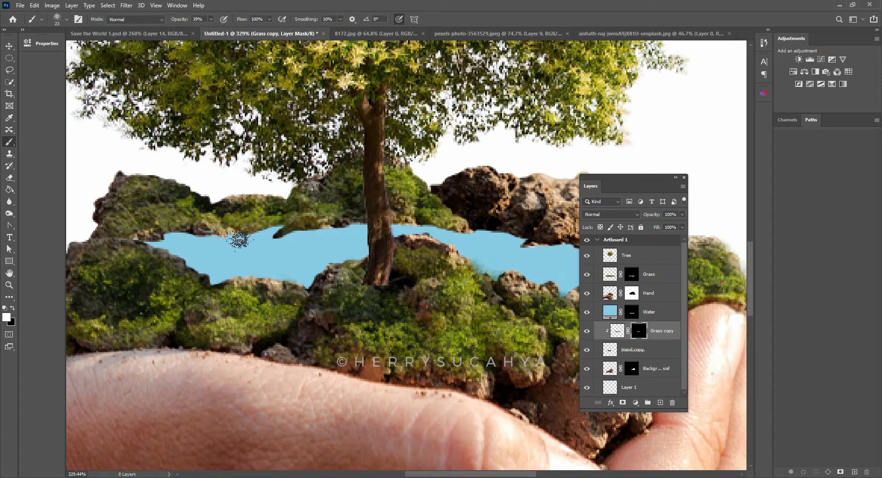
# - Paint black on the Grass copy mask along the pool's rear waterline to clean up the rock edge
pyautogui.press('x')
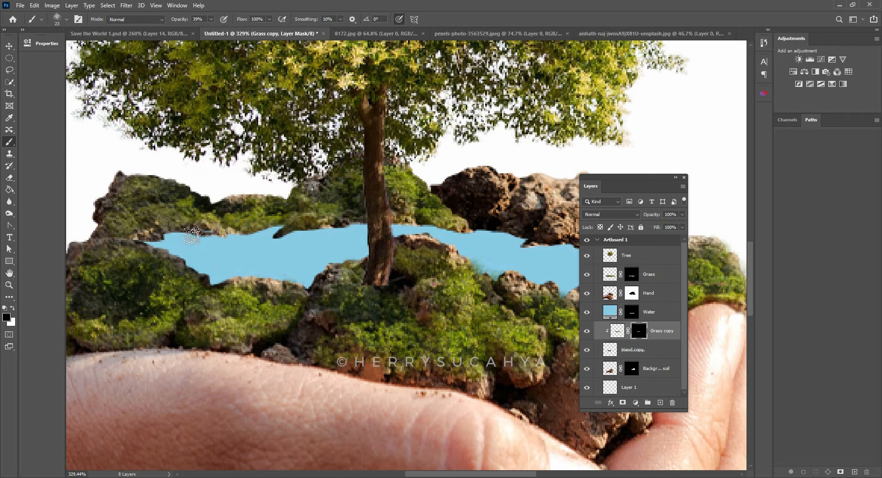
pyautogui.moveTo(226, 241)
pyautogui.mouseDown()
pyautogui.moveTo(264, 225)
pyautogui.moveTo(329, 219)
pyautogui.moveTo(375, 231)
pyautogui.mouseUp()
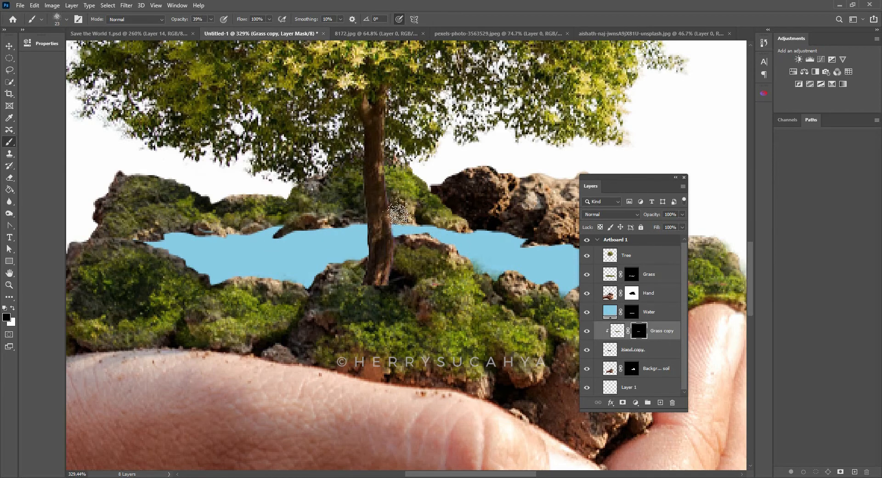
pyautogui.press('x')
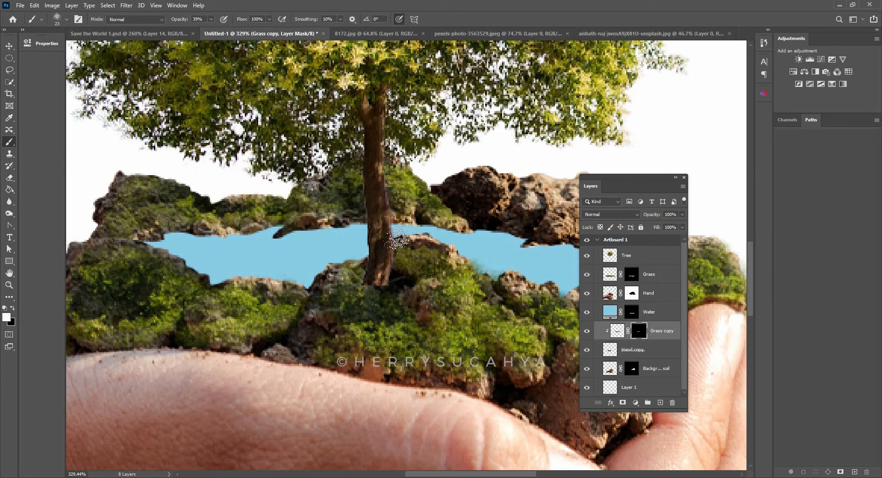
# - Duplicate the Grass copy layer beneath Hand copy and delete the duplicate's layer mask
pyautogui.moveTo(519, 188); pyautogui.dragTo(358, 189)
pyautogui.press('v')
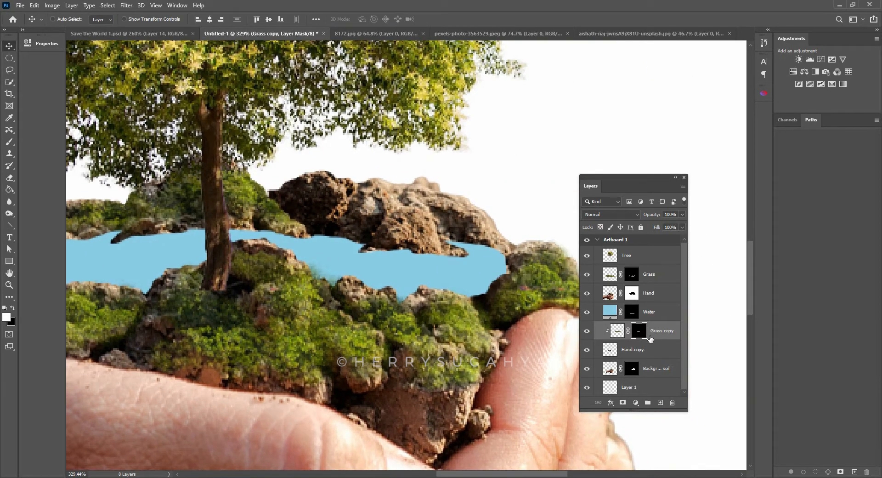
pyautogui.press('alt')
pyautogui.moveTo(658, 333); pyautogui.dragTo(649, 368)
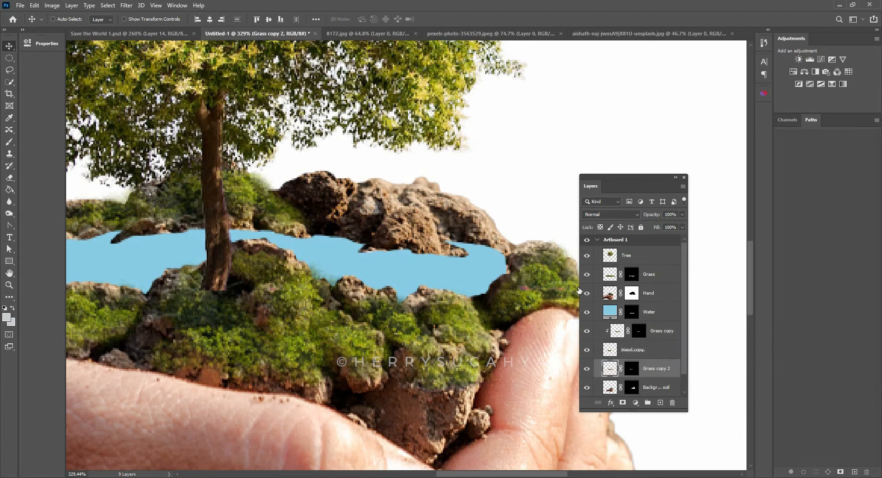
pyautogui.rightClick(634, 370)
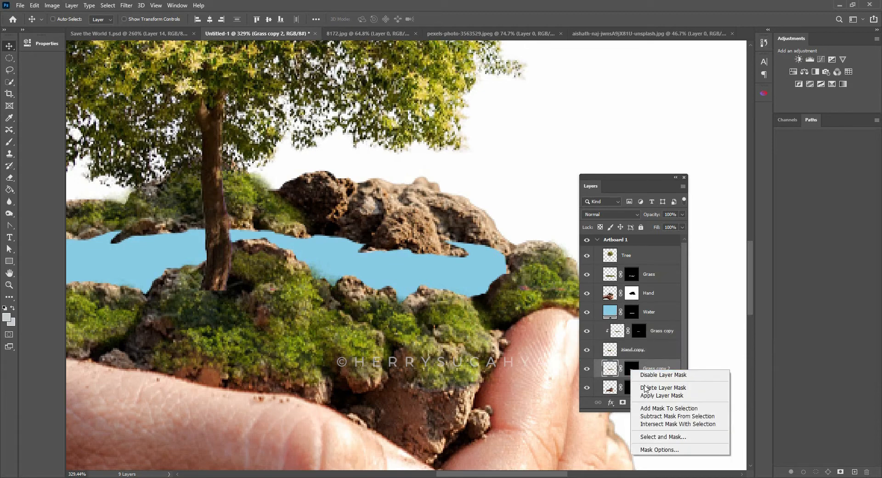
pyautogui.click(651, 388)
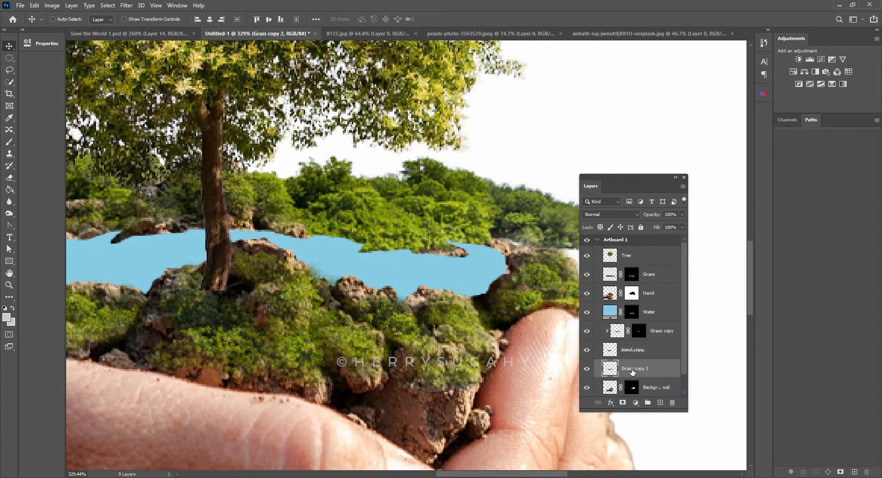
# - Clip the Grass copy 2 layer to the background soil layer with a clipping mask
pyautogui.scroll(-1, 680, 376)
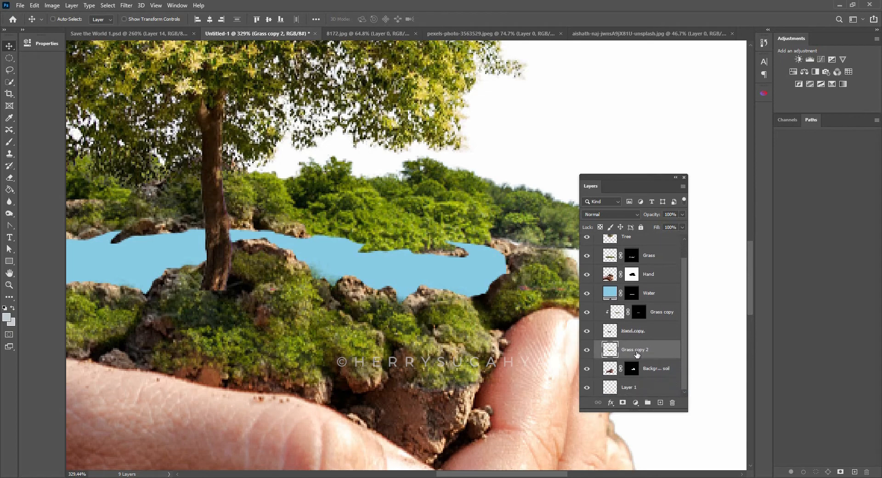
pyautogui.moveTo(635, 361); pyautogui.dragTo(658, 360)
pyautogui.press('alt')
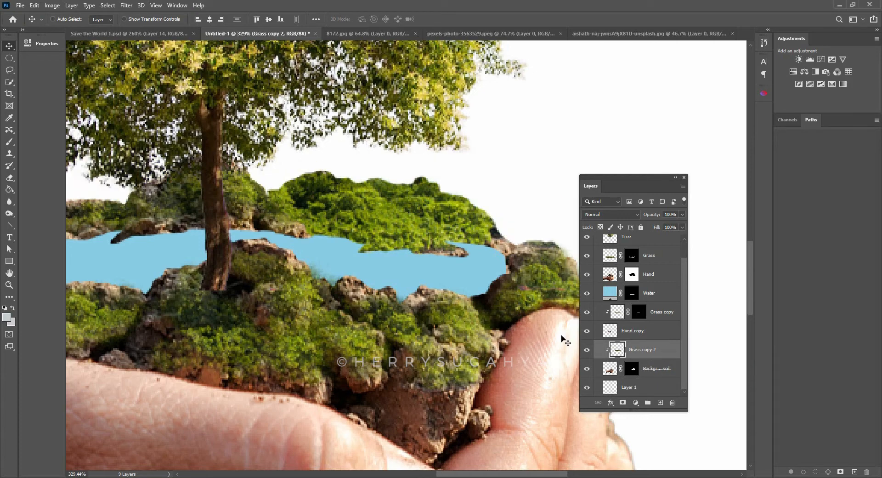
# - Scale the Grass copy 2 layer to 69.33% and adjust its position and height to cover the right rear rocks
pyautogui.hotkey('ctrl', 't')
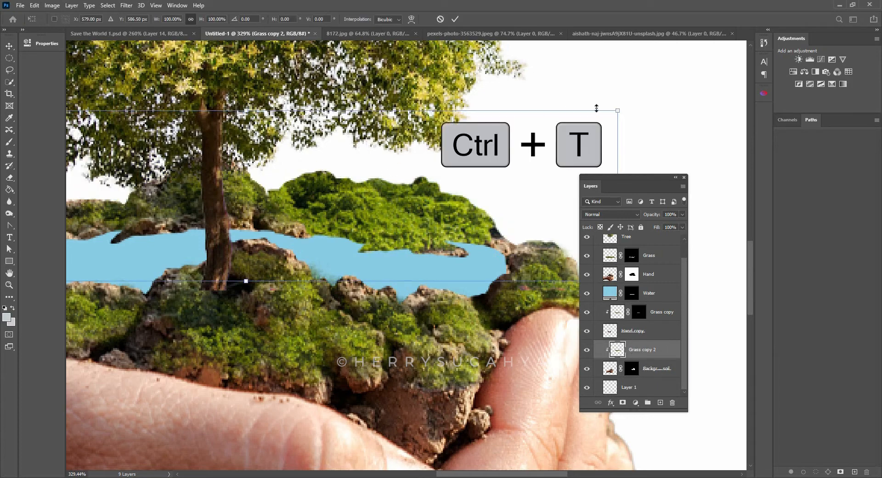
pyautogui.moveTo(615, 110); pyautogui.dragTo(504, 136)
pyautogui.moveTo(284, 197); pyautogui.dragTo(457, 205)
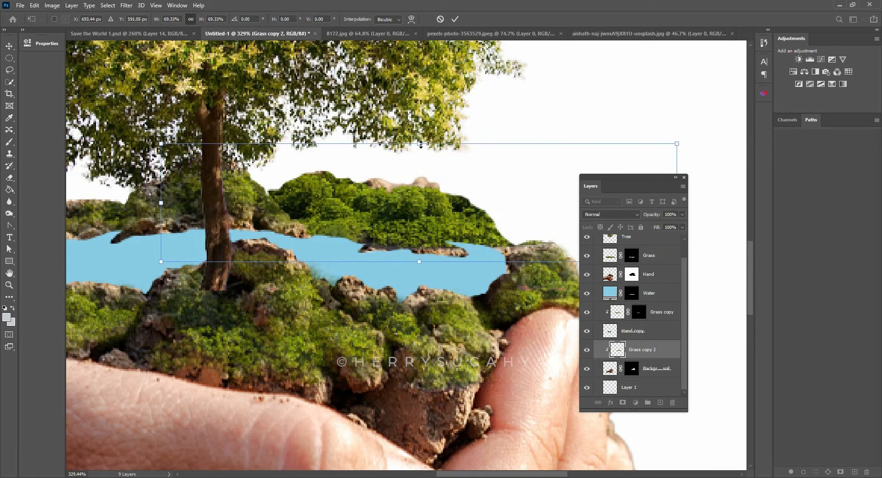
pyautogui.moveTo(421, 144); pyautogui.dragTo(425, 166)
pyautogui.press('Return')
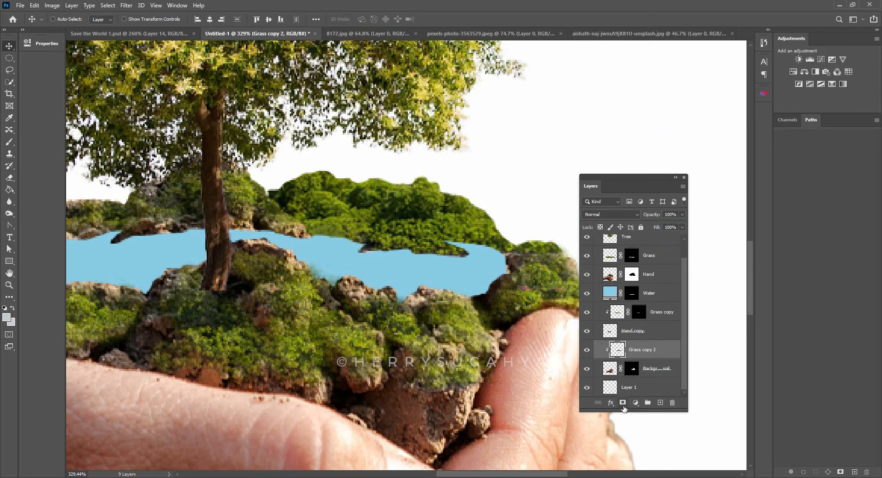
# - Add a black, hide-all layer mask to the Grass copy 2 layer and activate the Brush tool
pyautogui.press('alt')
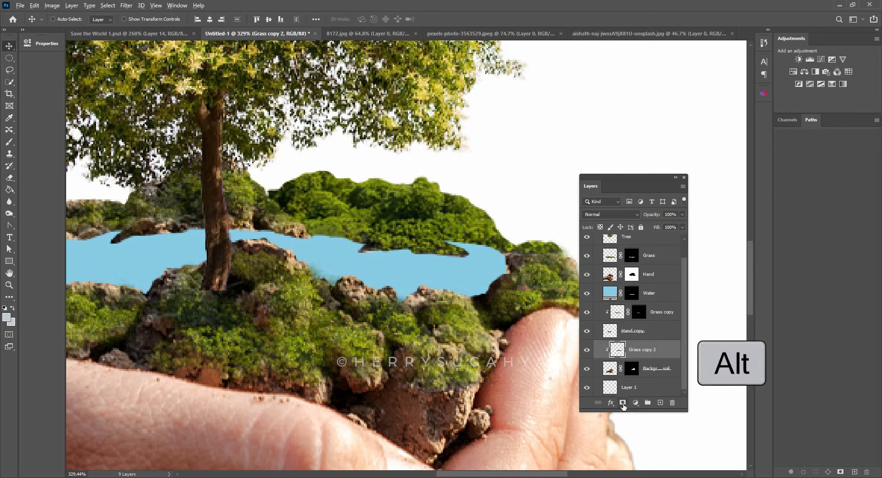
pyautogui.keyDown('alt'); pyautogui.click(623, 403); pyautogui.keyUp('alt')
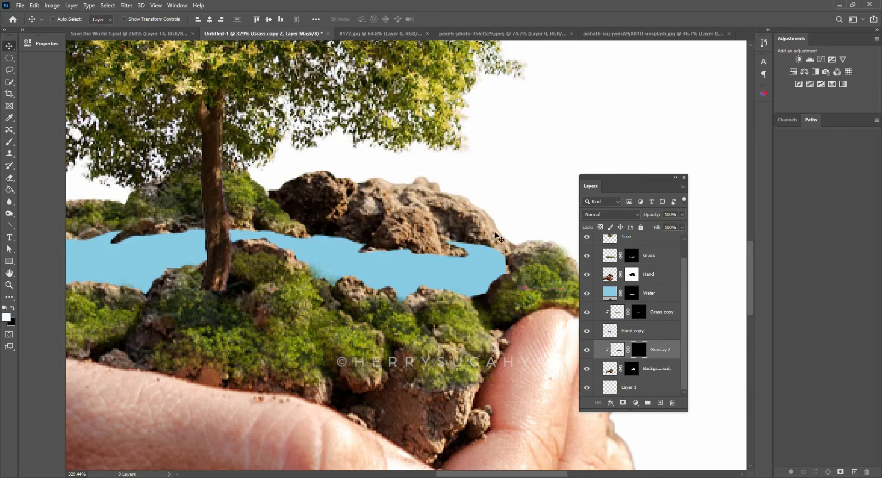
pyautogui.press('b')
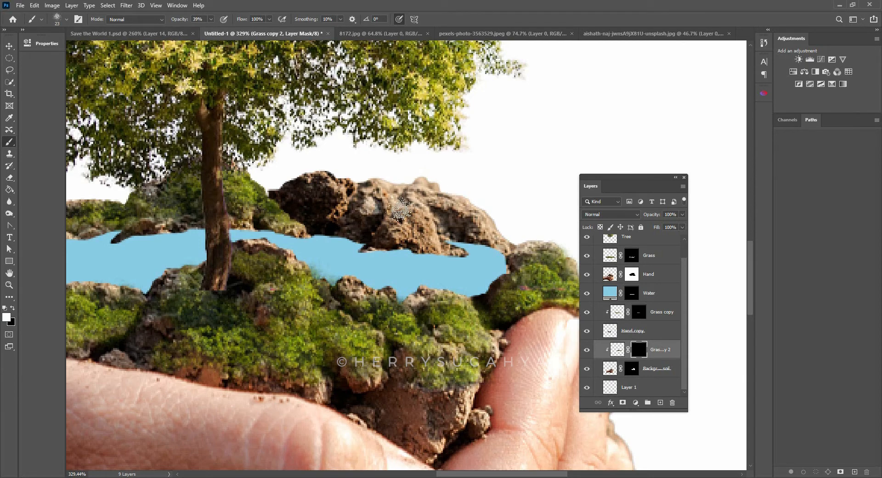
# - Paint white on the Grass copy 2 mask to reveal grass across the right rear rocks behind the pool
pyautogui.moveTo(400, 210)
pyautogui.mouseDown()
pyautogui.moveTo(431, 235)
pyautogui.moveTo(406, 206)
pyautogui.moveTo(423, 223)
pyautogui.moveTo(413, 239)
pyautogui.mouseUp()
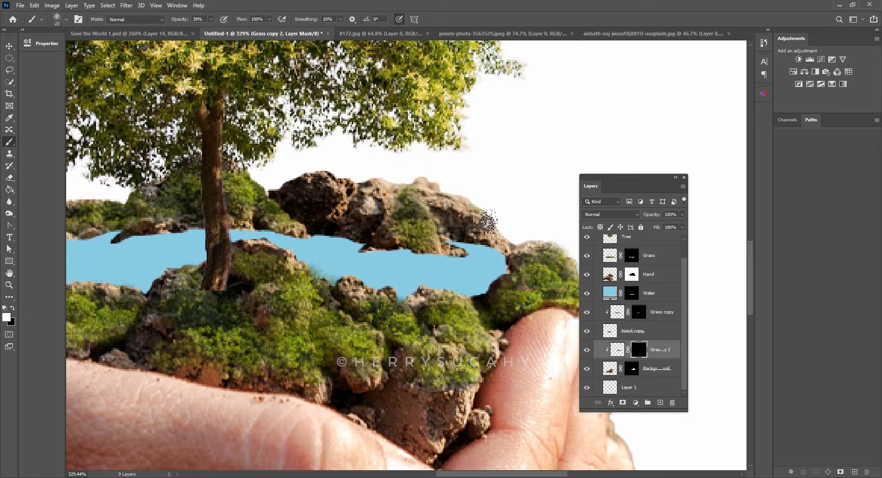
pyautogui.moveTo(490, 214)
pyautogui.mouseDown()
pyautogui.moveTo(474, 225)
pyautogui.moveTo(338, 195)
pyautogui.moveTo(358, 219)
pyautogui.moveTo(417, 222)
pyautogui.moveTo(443, 243)
pyautogui.mouseUp()
pyautogui.press('z')
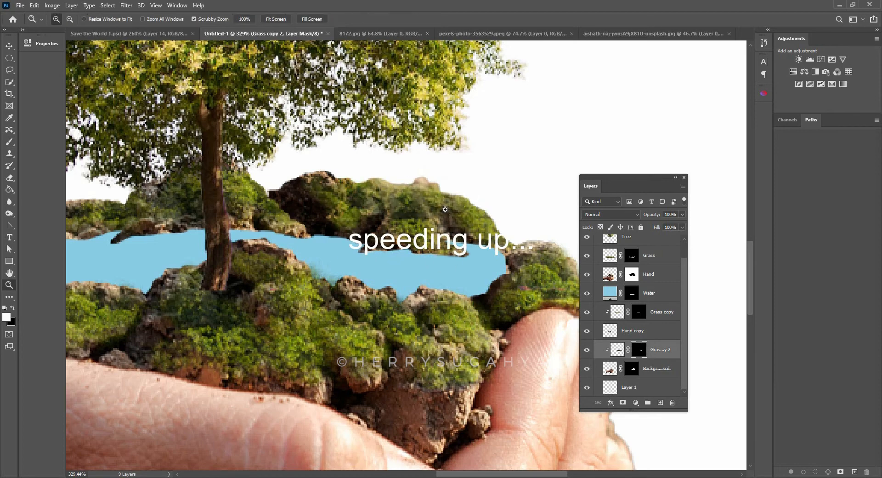
pyautogui.moveTo(445, 209); pyautogui.dragTo(404, 207)
pyautogui.moveTo(450, 198); pyautogui.dragTo(480, 198)
pyautogui.press('b')
pyautogui.press('x')
# - Examine the grass coverage around the pool against the whole artboard
pyautogui.press('z')
pyautogui.moveTo(469, 166); pyautogui.dragTo(442, 98)
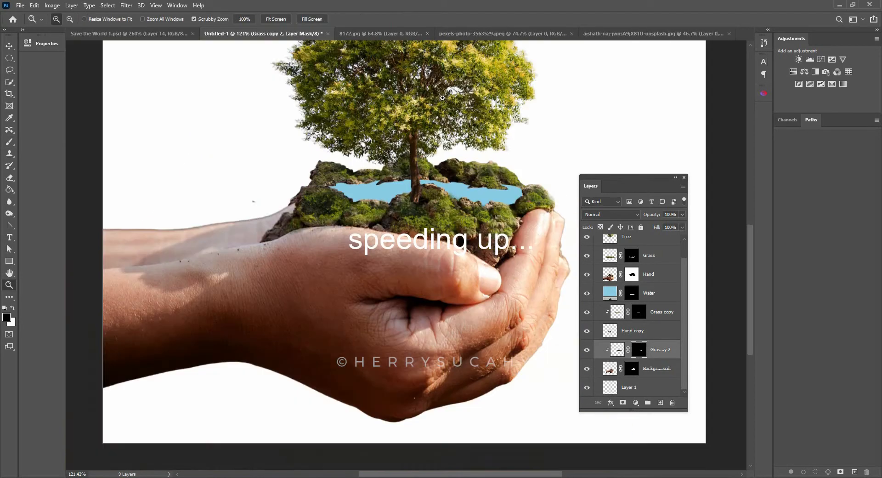
pyautogui.press('b')
pyautogui.moveTo(489, 180)
pyautogui.mouseDown()
pyautogui.moveTo(512, 177)
pyautogui.moveTo(481, 151)
pyautogui.mouseUp()
pyautogui.press('z')
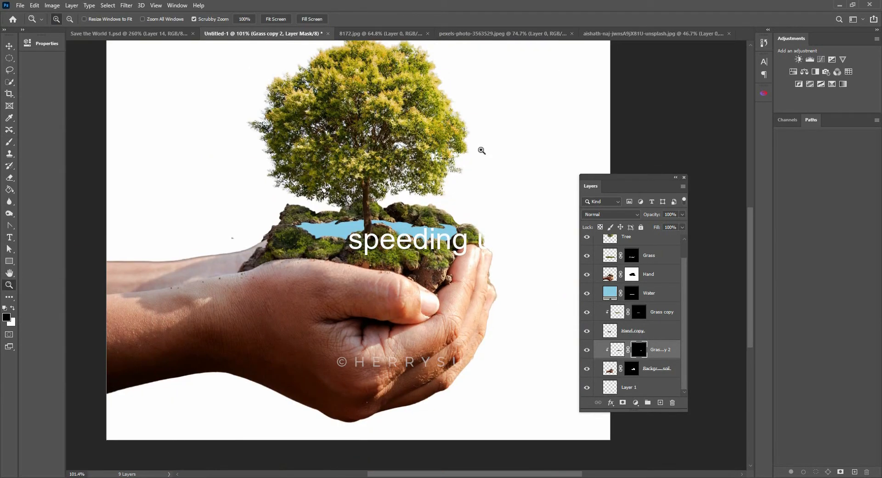
pyautogui.moveTo(477, 287); pyautogui.dragTo(437, 284)
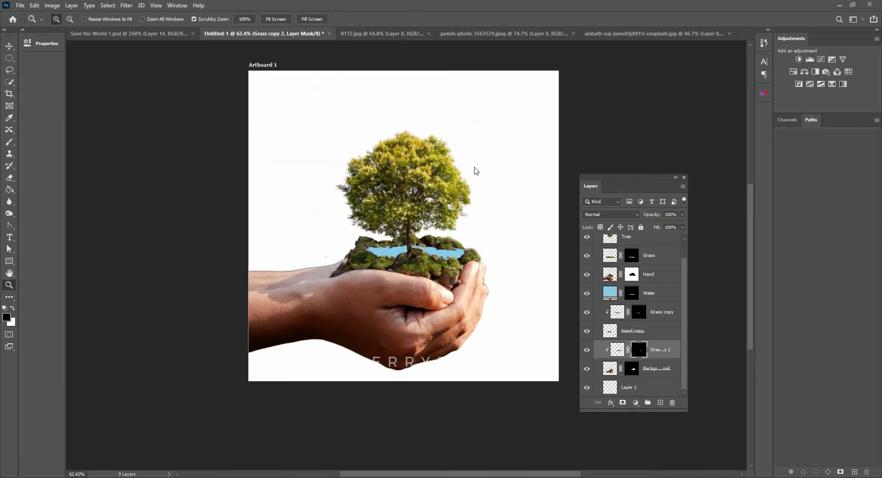
pyautogui.moveTo(424, 248); pyautogui.dragTo(453, 266)
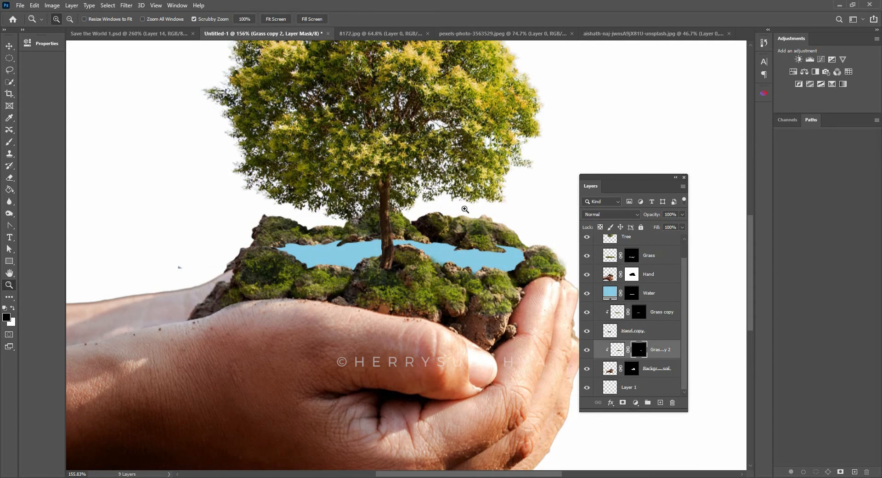
# - Duplicate the four layers from Grass copy down to the background soil and merge the duplicates into one layer
pyautogui.click(628, 288)
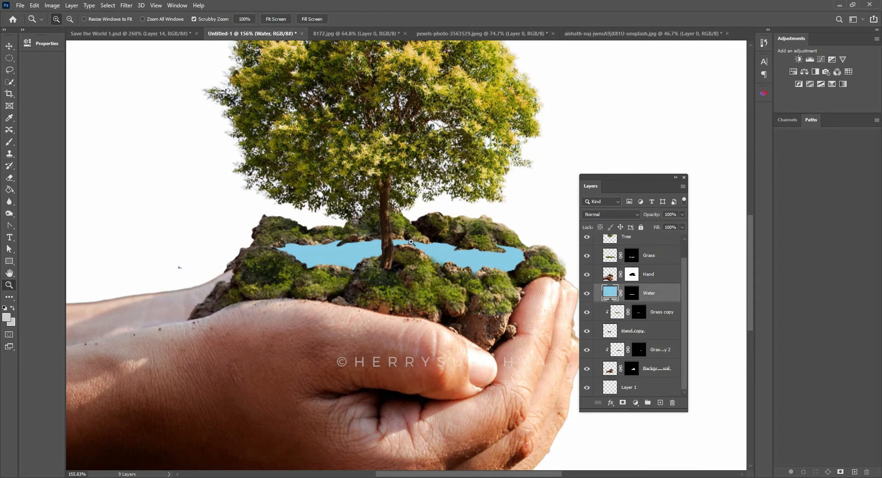
pyautogui.moveTo(411, 242); pyautogui.dragTo(418, 238)
pyautogui.press('v')
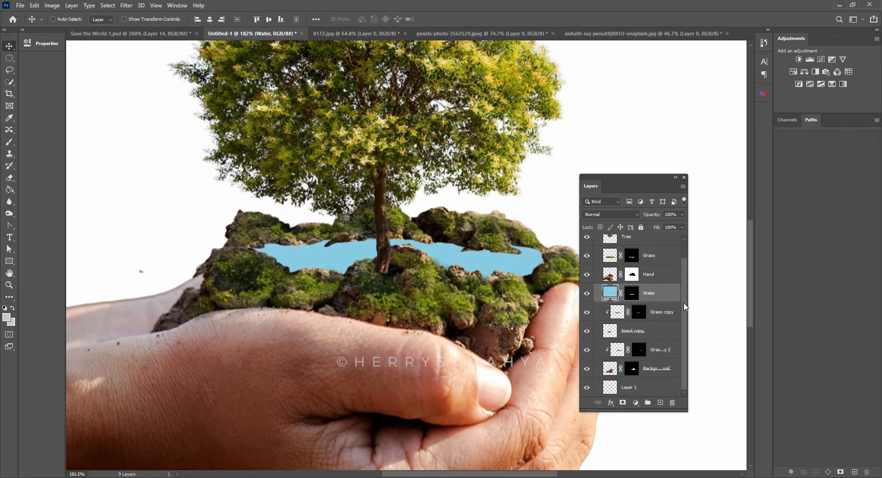
pyautogui.moveTo(593, 318)
pyautogui.mouseDown()
pyautogui.moveTo(588, 366)
pyautogui.moveTo(598, 366)
pyautogui.moveTo(587, 317)
pyautogui.mouseUp()
pyautogui.click(655, 318)
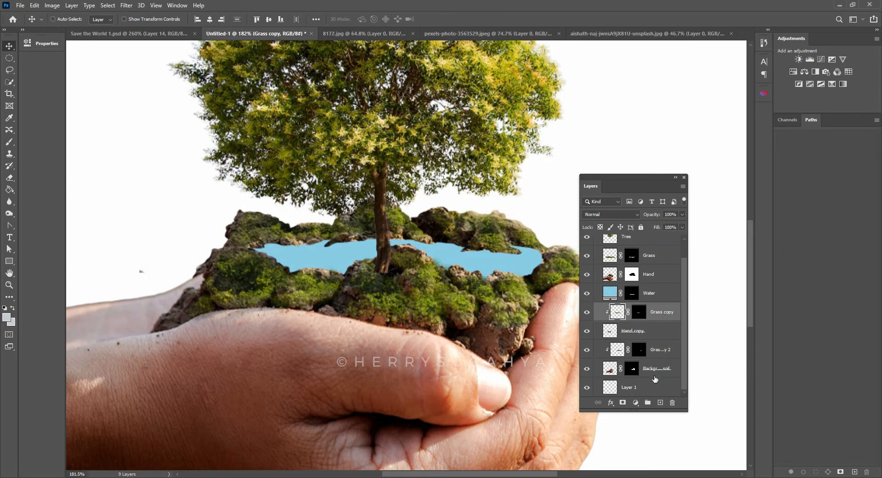
pyautogui.press('shift')
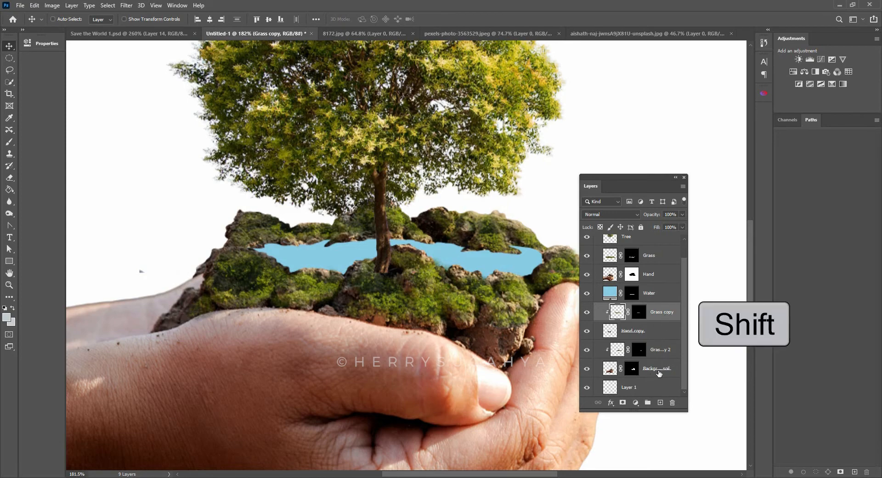
pyautogui.keyDown('shift'); pyautogui.click(658, 371); pyautogui.keyUp('shift')
pyautogui.hotkey('ctrl', 'j')
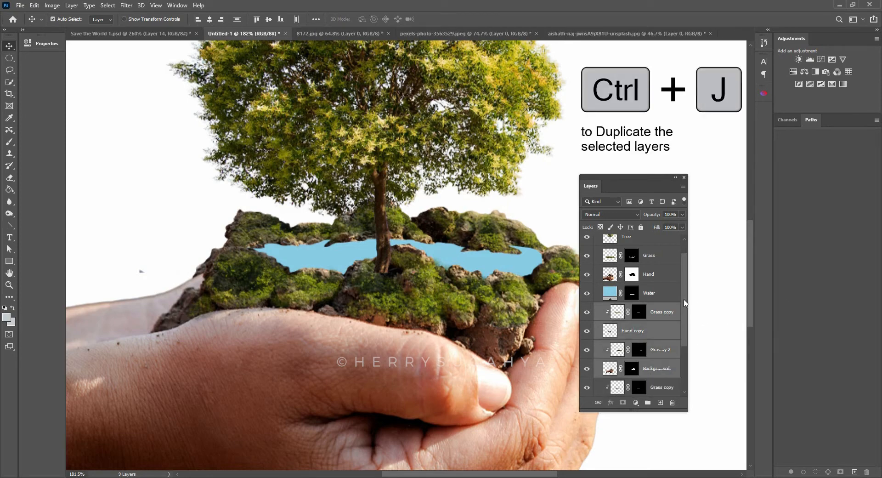
pyautogui.scroll(-2, 682, 341)
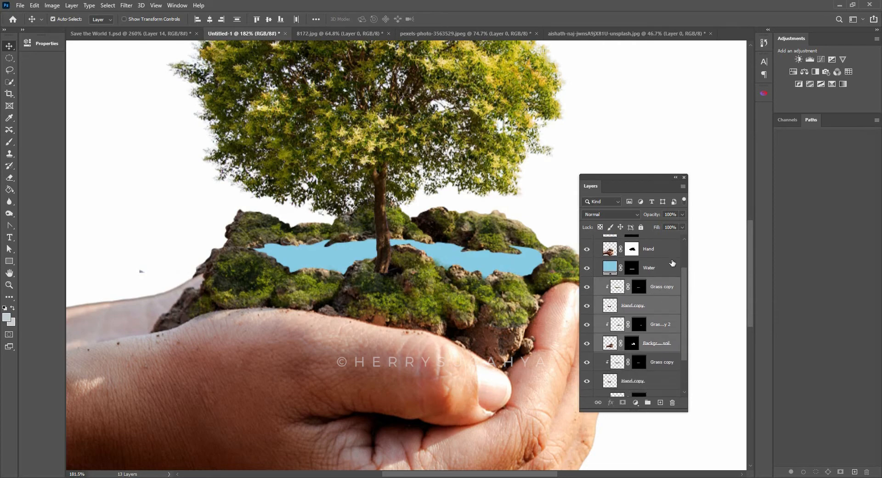
pyautogui.hotkey('ctrl', 'e')
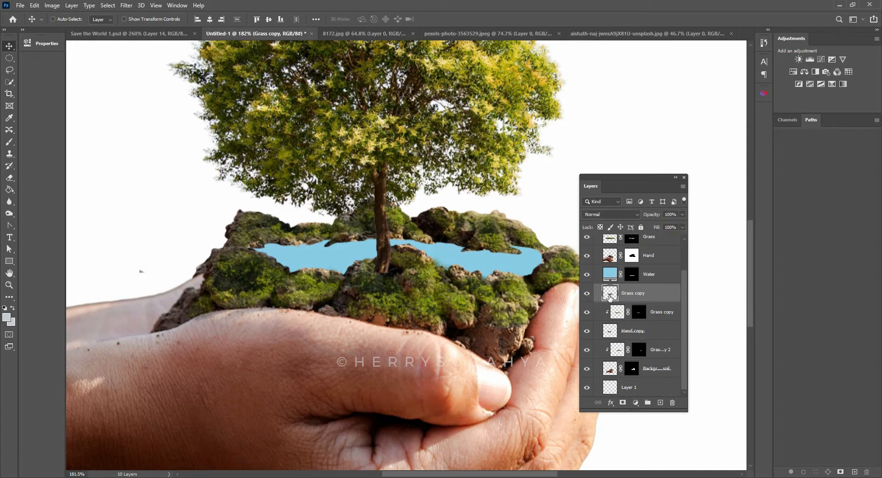
# - Convert the merged Grass copy layer into a smart object and rename it Reflection
pyautogui.moveTo(447, 281); pyautogui.dragTo(445, 239)
pyautogui.hotkey('ctrl', 'z')
pyautogui.rightClick(633, 297)
pyautogui.click(672, 216)
pyautogui.doubleClick(635, 293)
pyautogui.write('Reflection')
pyautogui.press('Return')
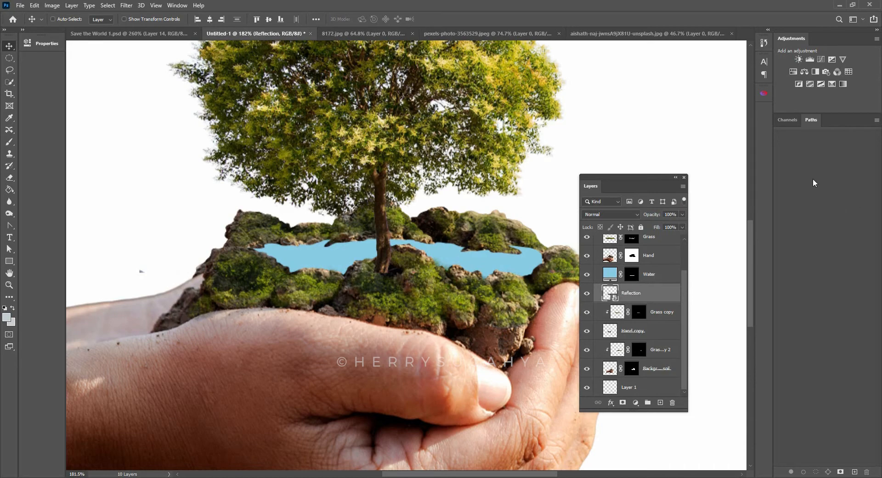
# - Move the Reflection layer above the Water layer and clip it to Water with a clipping mask
pyautogui.moveTo(637, 294); pyautogui.dragTo(638, 267)
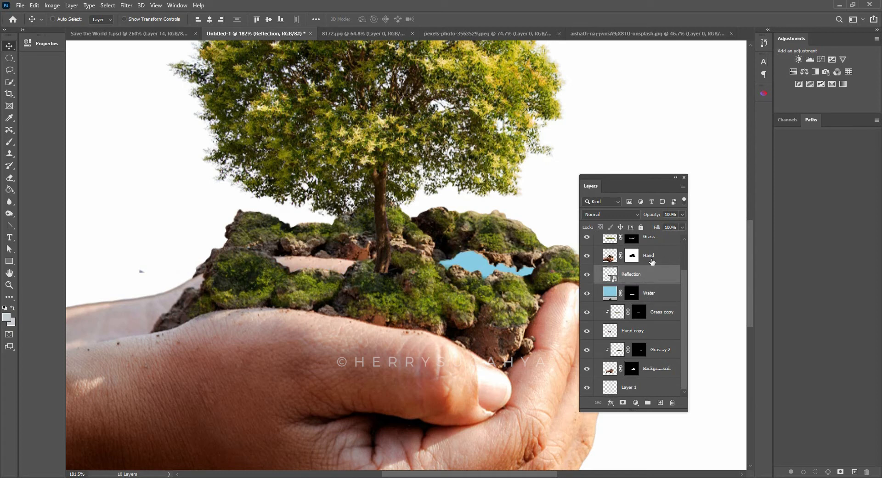
pyautogui.keyDown('alt'); pyautogui.click(647, 285); pyautogui.keyUp('alt')
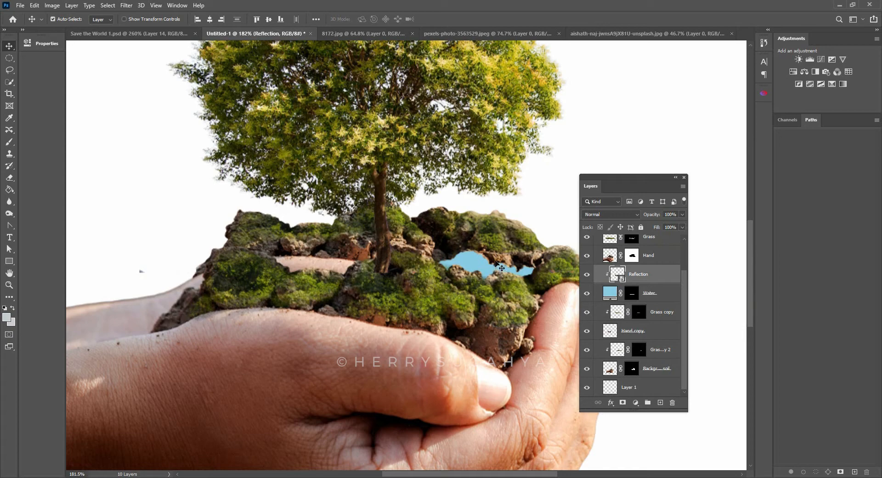
# - Flip the Reflection layer vertically and move it slightly down to Y 619.41 px so it mirrors the far bank
pyautogui.hotkey('ctrl', 't')
pyautogui.rightClick(473, 247)
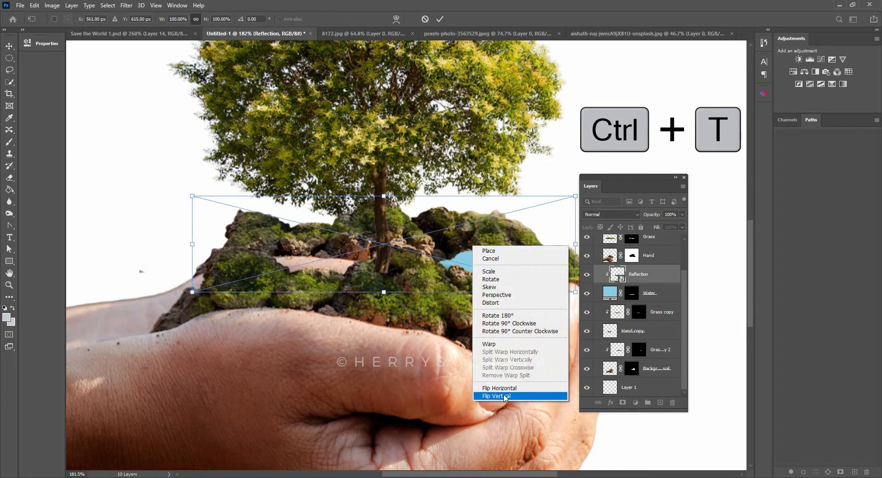
pyautogui.click(498, 398)
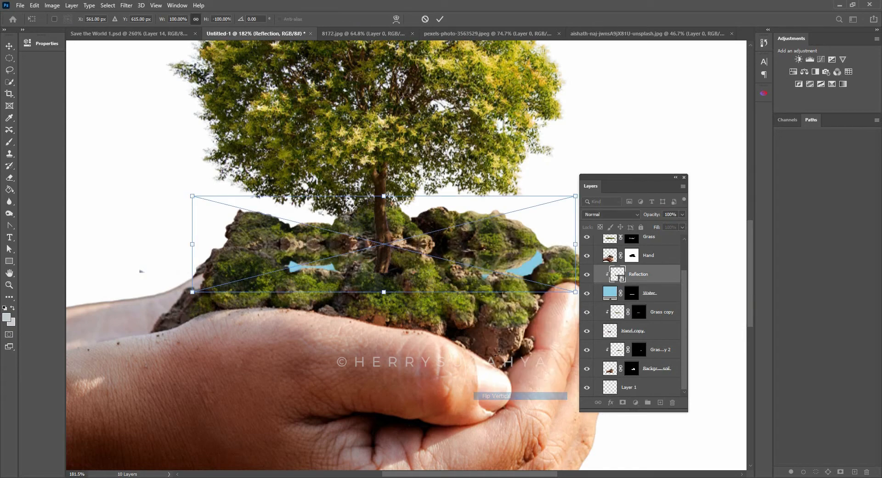
pyautogui.moveTo(525, 239)
pyautogui.mouseDown()
pyautogui.moveTo(528, 248)
pyautogui.moveTo(528, 241)
pyautogui.mouseUp()
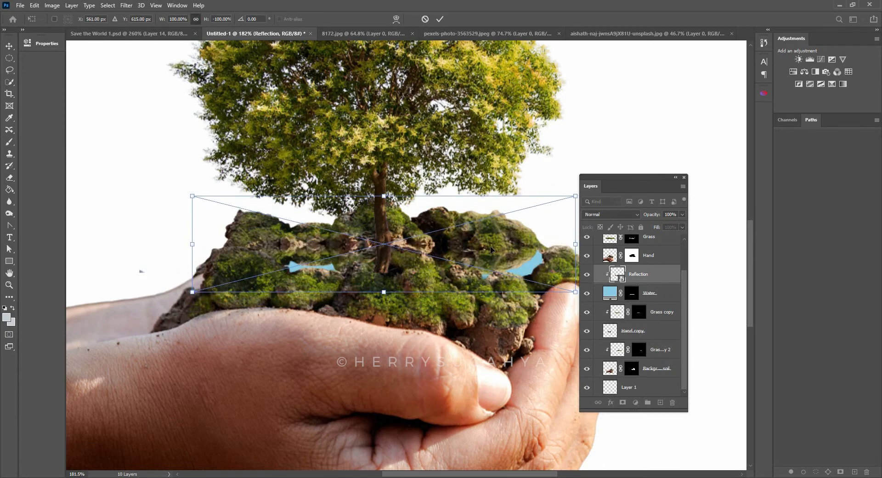
pyautogui.moveTo(492, 244); pyautogui.dragTo(495, 258)
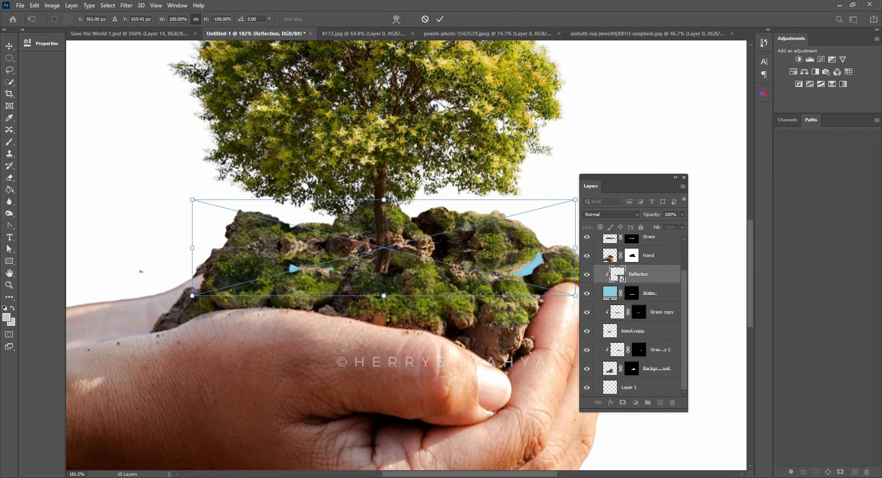
pyautogui.press('Return')
# - Add a white layer mask to the Reflection layer
pyautogui.press('z')
pyautogui.click(512, 276)
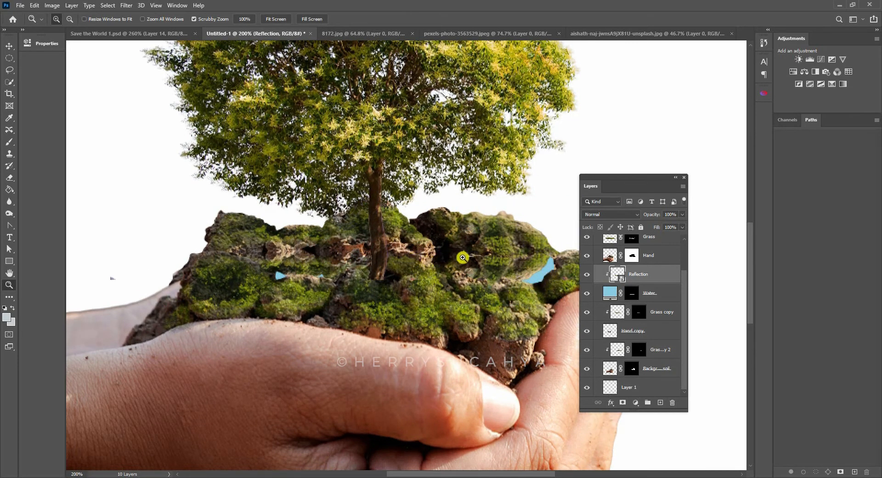
pyautogui.moveTo(462, 258); pyautogui.dragTo(372, 287)
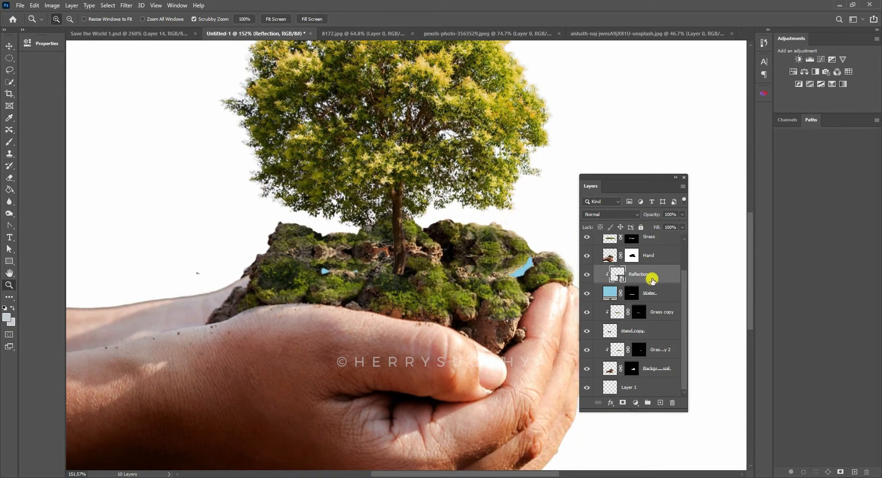
pyautogui.moveTo(467, 270); pyautogui.dragTo(459, 268)
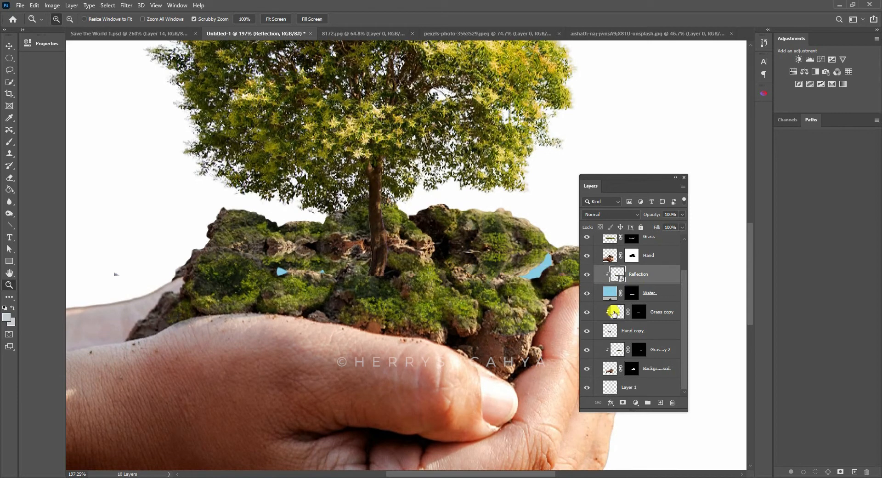
pyautogui.click(623, 404)
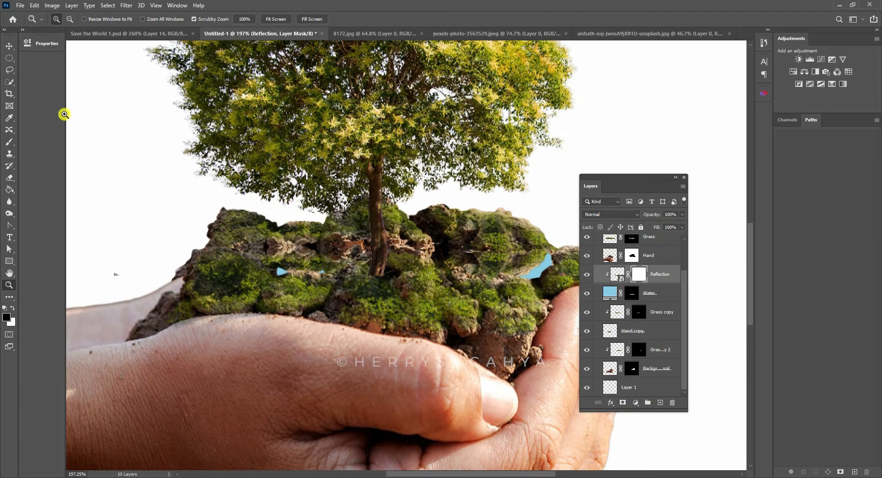
# - Paint black on the Reflection mask across the pool with a soft round 58 px brush, 0% hardness and 27% opacity, to fade the reflection
pyautogui.click(10, 142)
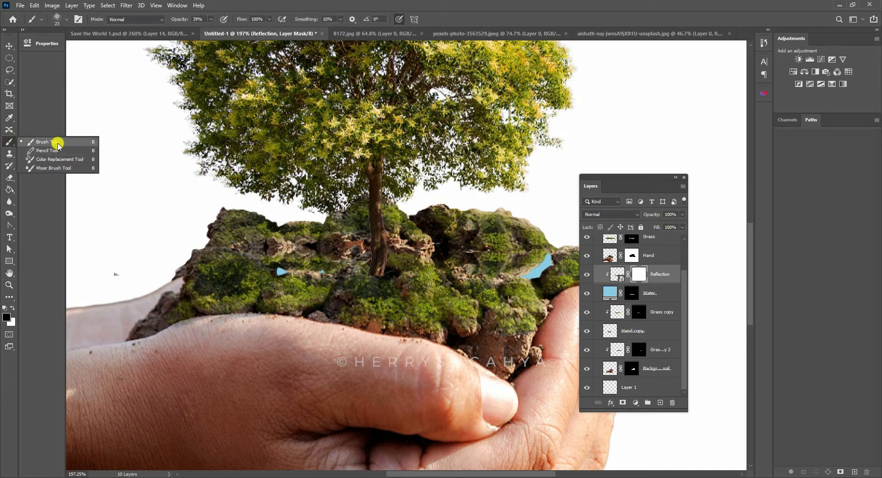
pyautogui.click(57, 143)
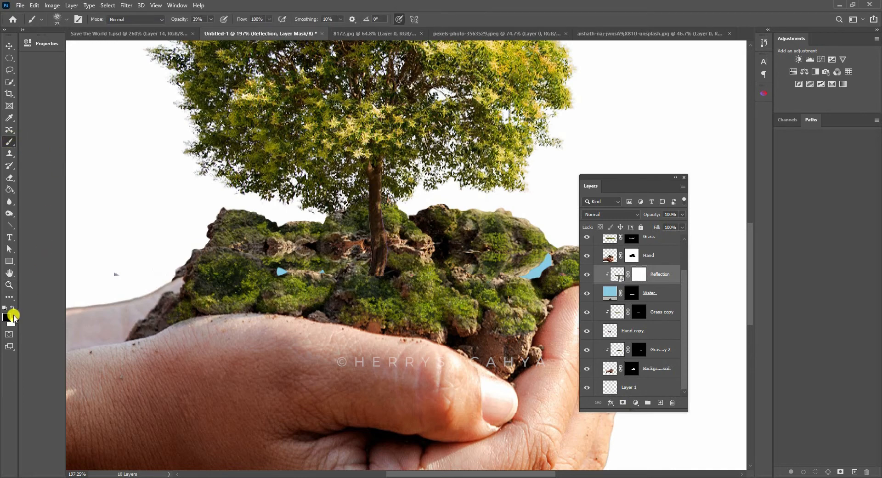
pyautogui.rightClick(219, 134)
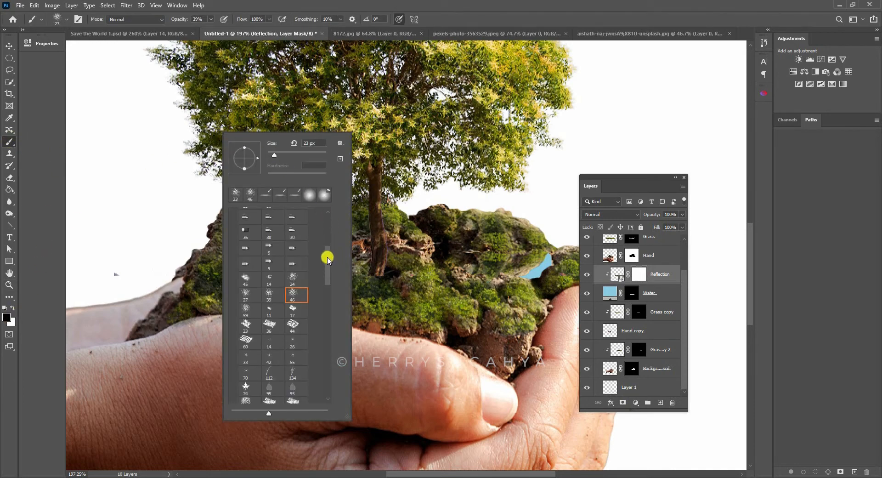
pyautogui.moveTo(328, 258); pyautogui.dragTo(327, 228)
pyautogui.click(247, 229)
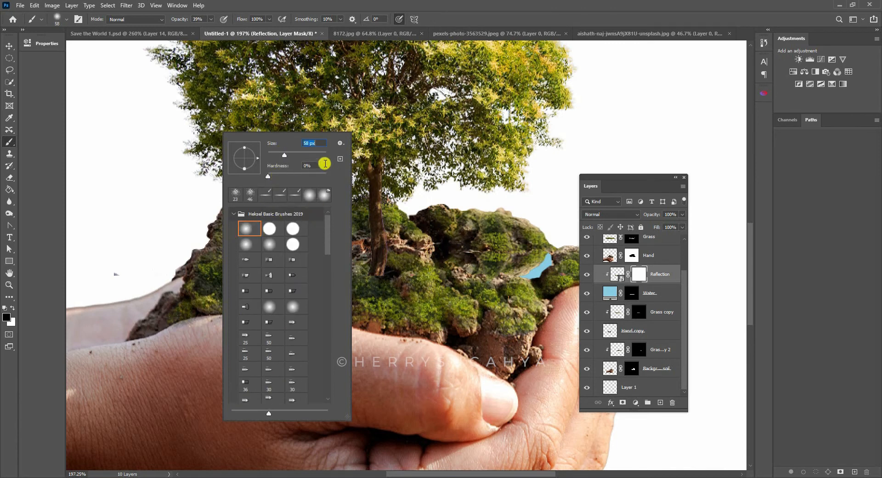
pyautogui.click(196, 19)
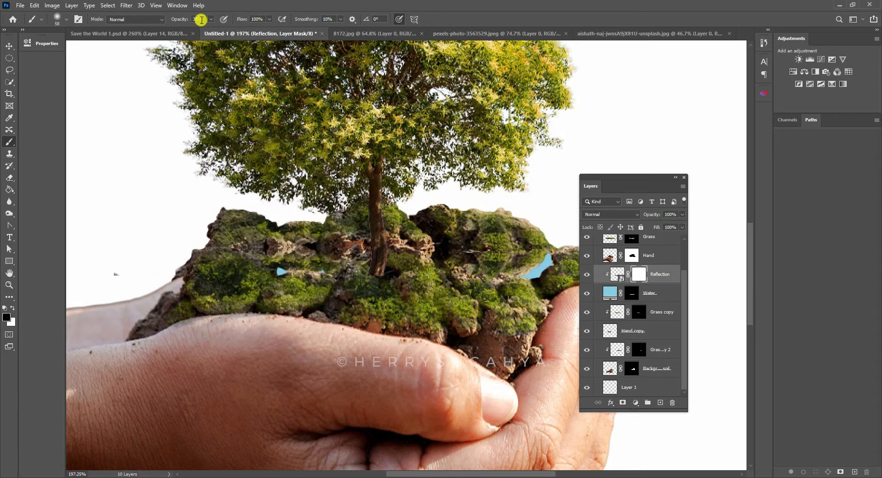
pyautogui.click(210, 19)
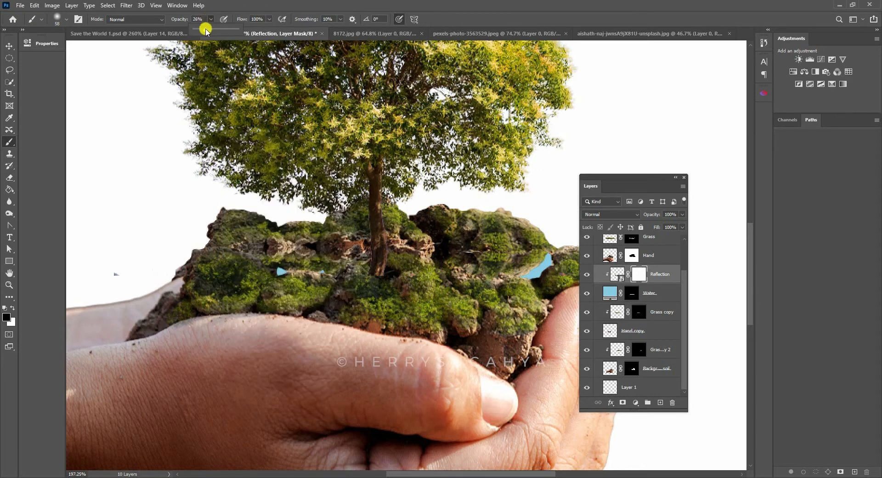
pyautogui.moveTo(205, 30); pyautogui.dragTo(206, 27)
pyautogui.click(426, 297)
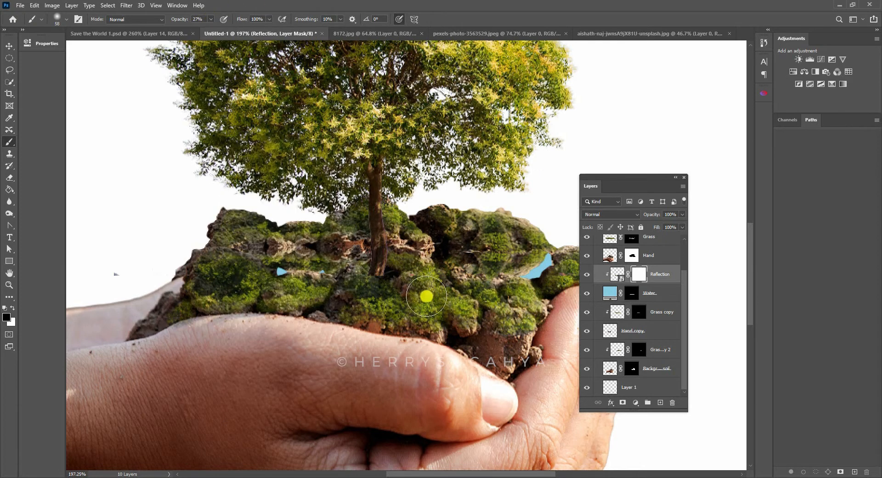
pyautogui.moveTo(426, 296)
pyautogui.mouseDown()
pyautogui.moveTo(499, 277)
pyautogui.moveTo(472, 295)
pyautogui.moveTo(426, 298)
pyautogui.moveTo(561, 279)
pyautogui.moveTo(367, 287)
pyautogui.moveTo(566, 279)
pyautogui.moveTo(302, 286)
pyautogui.moveTo(357, 274)
pyautogui.moveTo(224, 286)
pyautogui.moveTo(368, 275)
pyautogui.moveTo(215, 288)
pyautogui.moveTo(401, 270)
pyautogui.moveTo(265, 285)
pyautogui.moveTo(458, 271)
pyautogui.moveTo(496, 280)
pyautogui.moveTo(252, 293)
pyautogui.moveTo(565, 280)
pyautogui.moveTo(236, 295)
pyautogui.moveTo(542, 283)
pyautogui.moveTo(287, 311)
pyautogui.moveTo(526, 305)
pyautogui.moveTo(310, 298)
pyautogui.moveTo(271, 288)
pyautogui.moveTo(173, 314)
pyautogui.moveTo(554, 326)
pyautogui.moveTo(539, 339)
pyautogui.mouseUp()
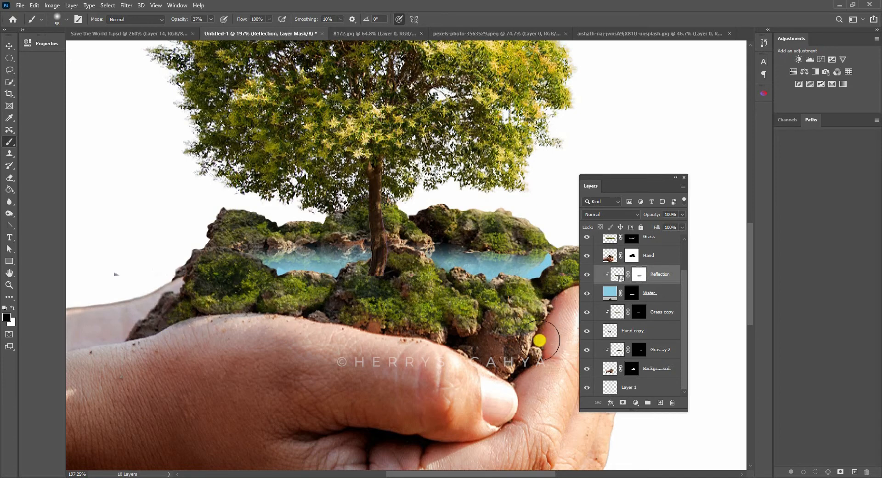
# - Apply a Motion Blur smart filter to the Reflection layer's image with an angle of -90° and a distance of 8 pixels
pyautogui.click(617, 274)
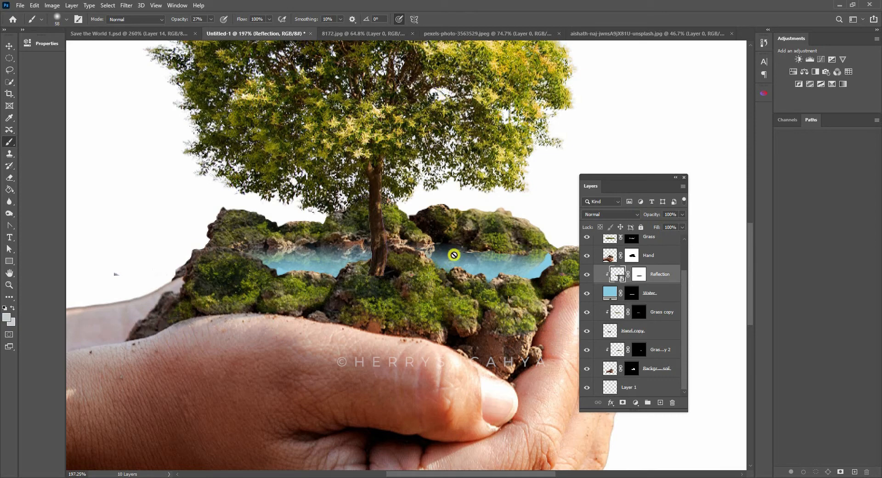
pyautogui.click(125, 7)
pyautogui.moveTo(134, 109)
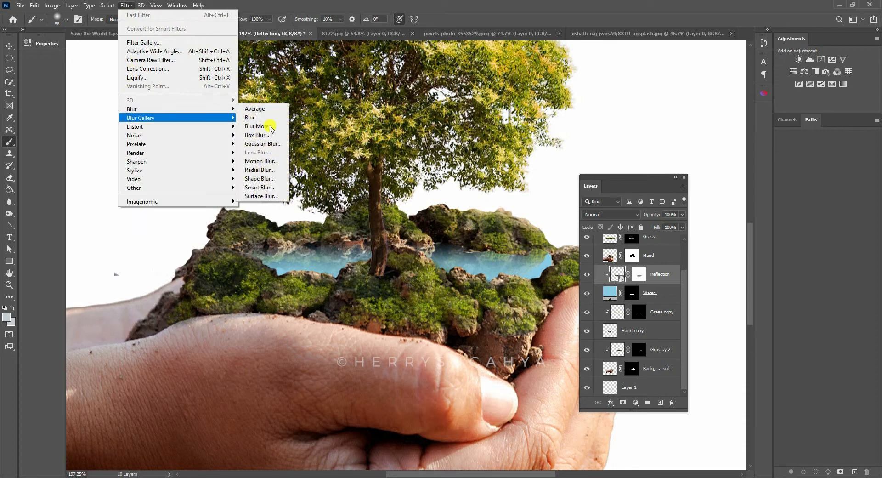
pyautogui.click(260, 161)
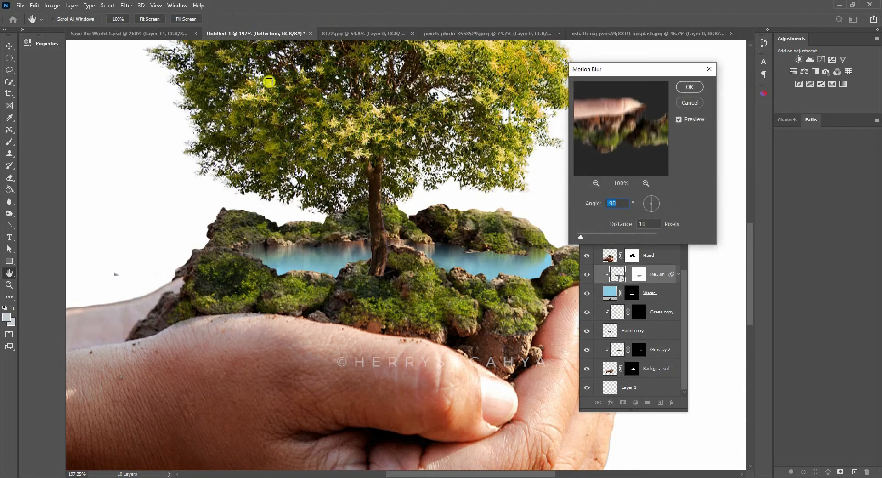
pyautogui.click(581, 258)
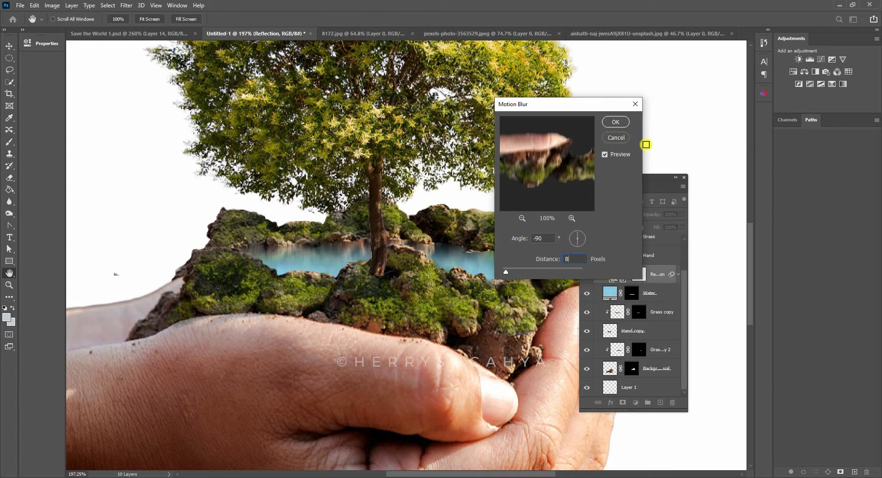
pyautogui.click(615, 122)
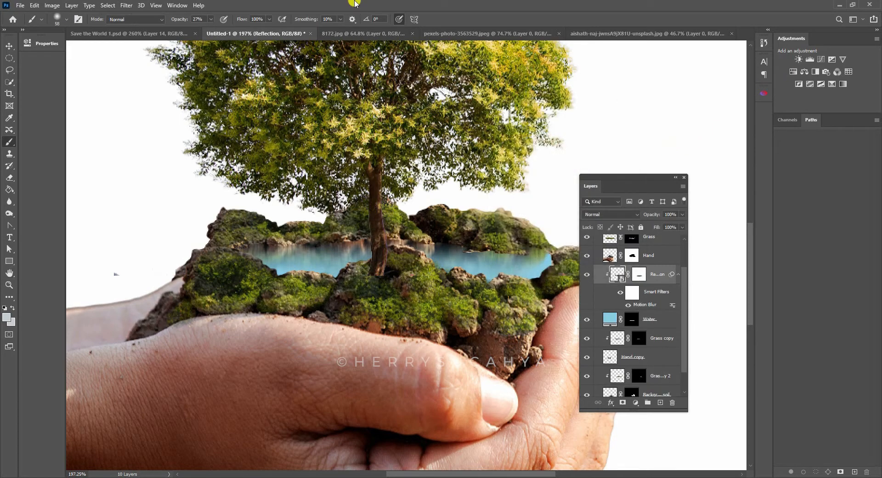
# - Add a slight Gaussian Blur smart filter to the Reflection layer on top of the Motion Blur
pyautogui.click(126, 5)
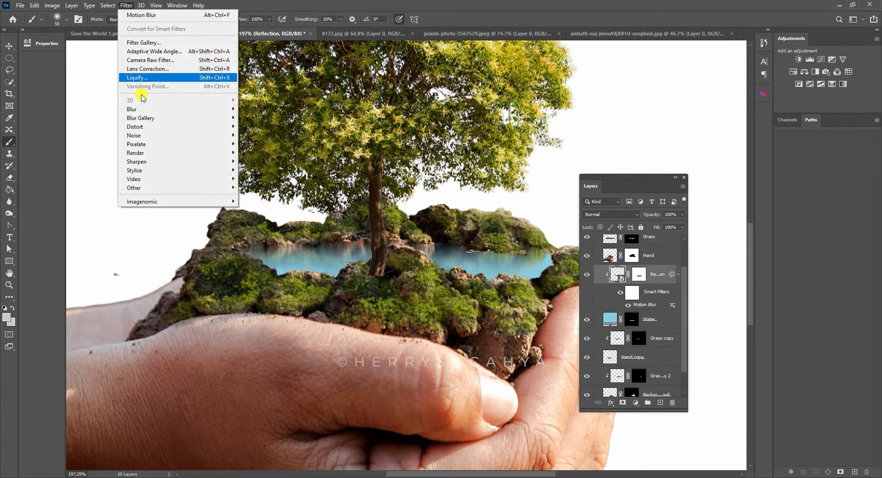
pyautogui.moveTo(140, 110)
pyautogui.click(258, 143)
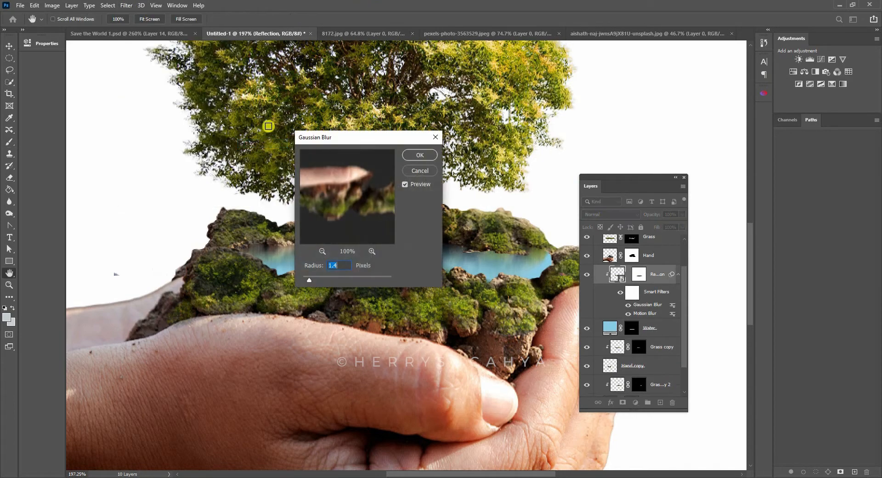
pyautogui.moveTo(354, 149); pyautogui.dragTo(371, 278)
pyautogui.click(416, 294)
# - Paint white on the Reflection mask with the soft brush at 27% opacity to bring back reflections on both sides of the trunk
pyautogui.press('b')
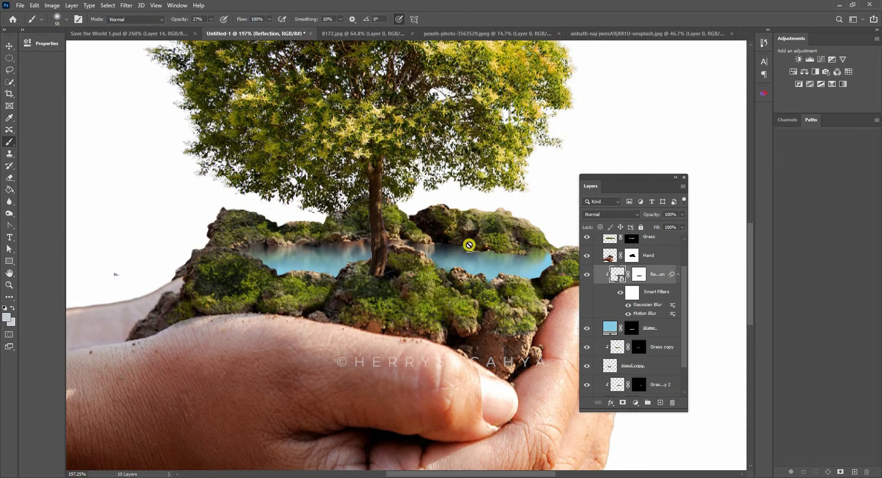
pyautogui.press('z')
pyautogui.moveTo(489, 251)
pyautogui.mouseDown()
pyautogui.moveTo(444, 262)
pyautogui.moveTo(474, 244)
pyautogui.moveTo(476, 225)
pyautogui.mouseUp()
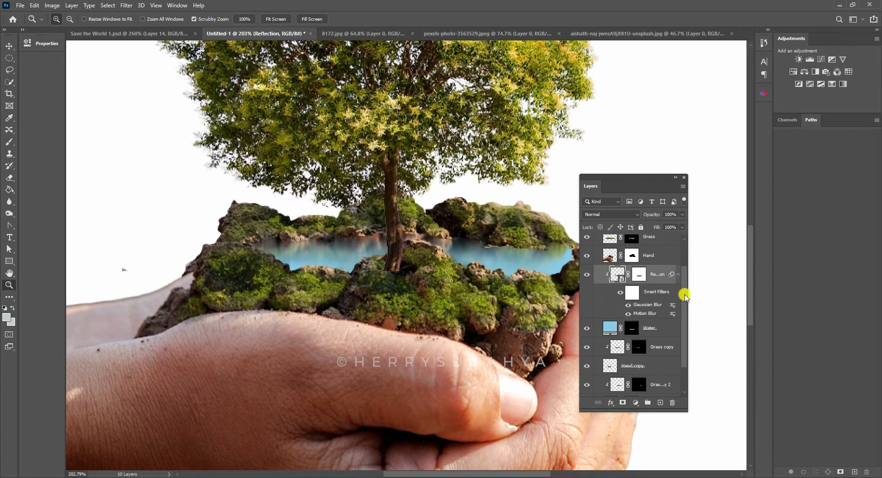
pyautogui.click(642, 276)
pyautogui.click(587, 274)
pyautogui.click(586, 274)
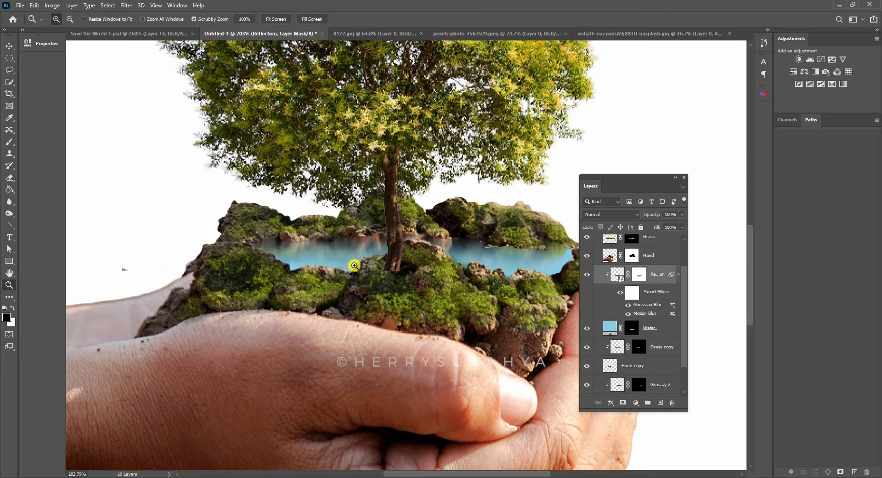
pyautogui.click(10, 142)
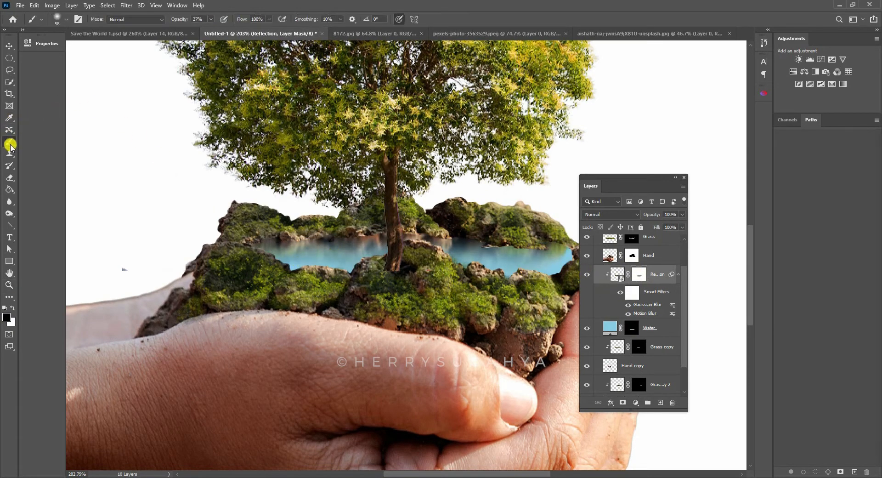
pyautogui.rightClick(9, 142)
pyautogui.click(37, 142)
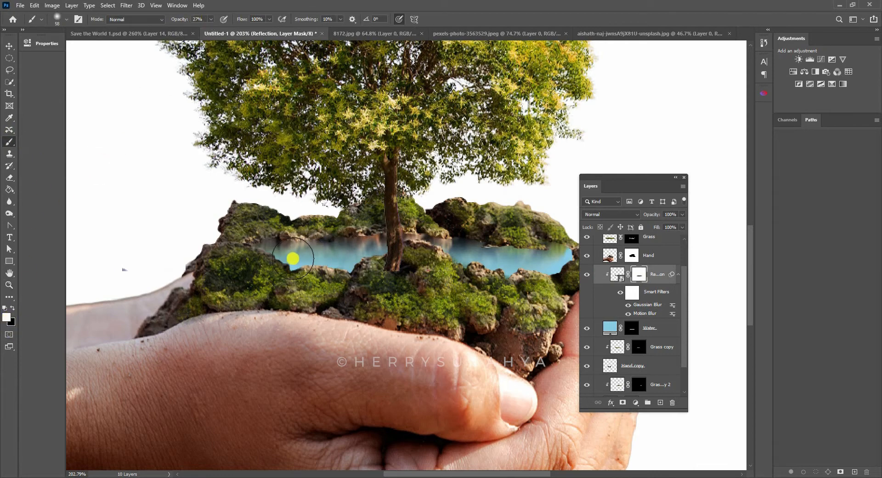
pyautogui.click(283, 256)
pyautogui.moveTo(340, 266)
pyautogui.mouseDown()
pyautogui.moveTo(279, 281)
pyautogui.moveTo(292, 252)
pyautogui.moveTo(374, 242)
pyautogui.mouseUp()
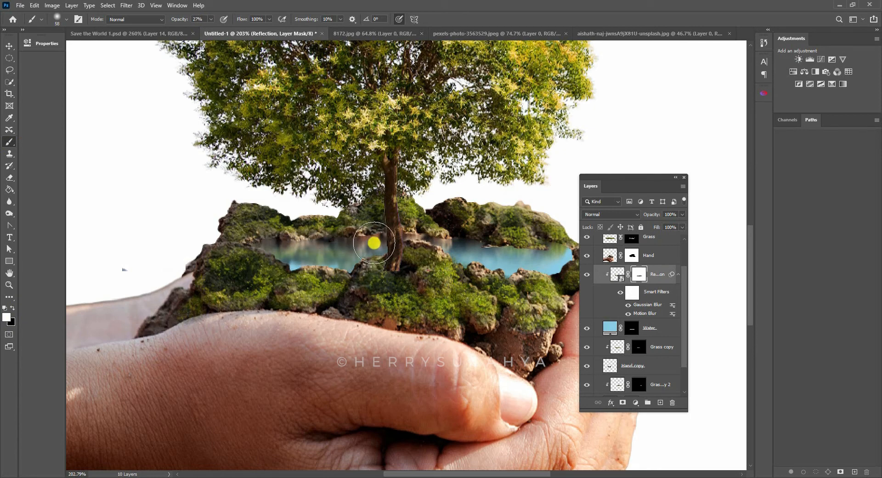
pyautogui.moveTo(466, 248)
pyautogui.mouseDown()
pyautogui.moveTo(515, 261)
pyautogui.moveTo(577, 249)
pyautogui.moveTo(487, 244)
pyautogui.mouseUp()
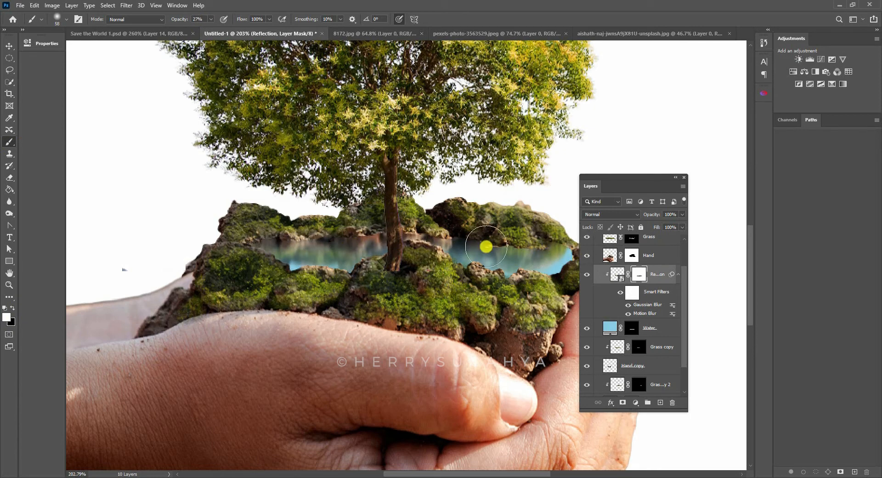
# - Compare the pool with and without the Reflection layer, then examine the reflection up close and within the whole scene
pyautogui.press('z')
pyautogui.moveTo(431, 221); pyautogui.dragTo(454, 206)
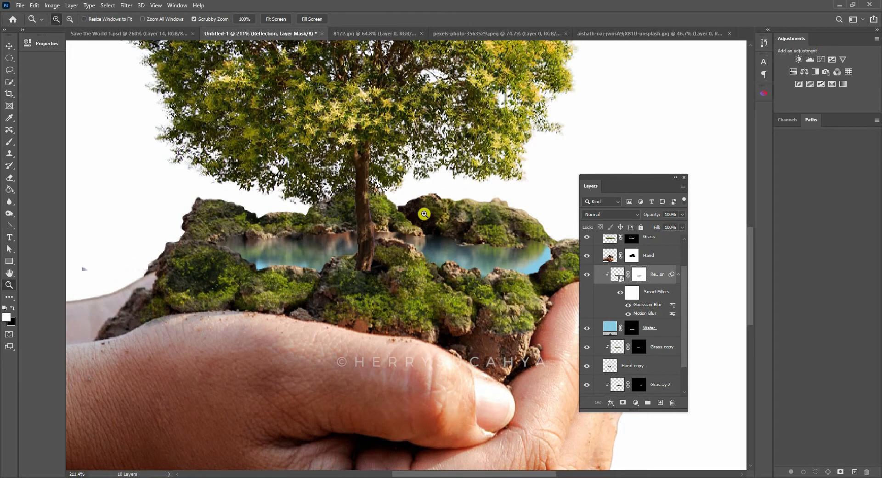
pyautogui.click(587, 275)
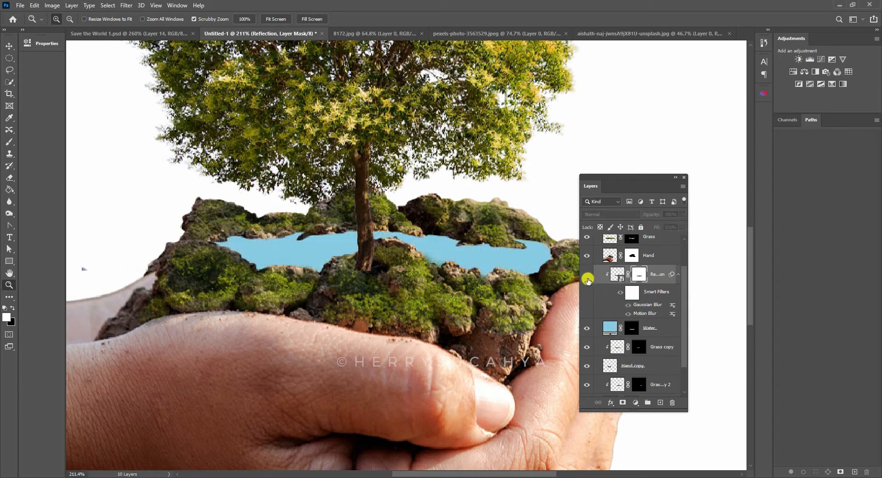
pyautogui.click(587, 274)
pyautogui.moveTo(489, 250); pyautogui.dragTo(461, 248)
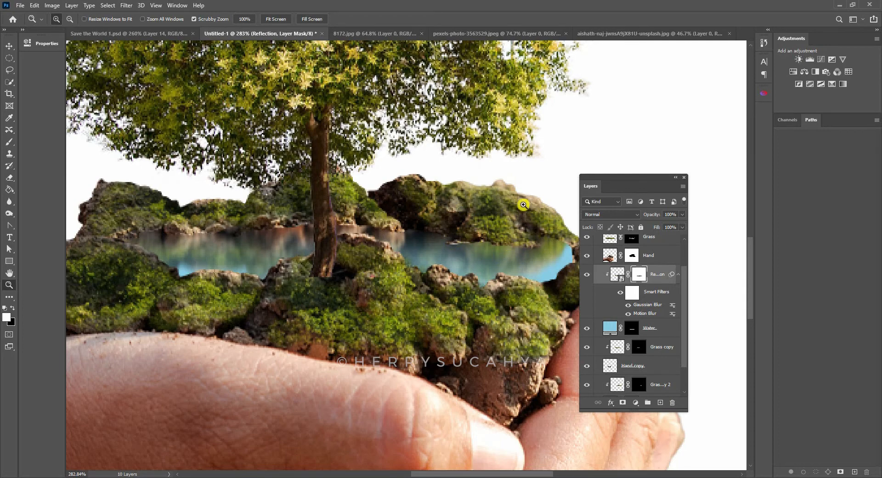
pyautogui.moveTo(523, 204); pyautogui.dragTo(524, 228)
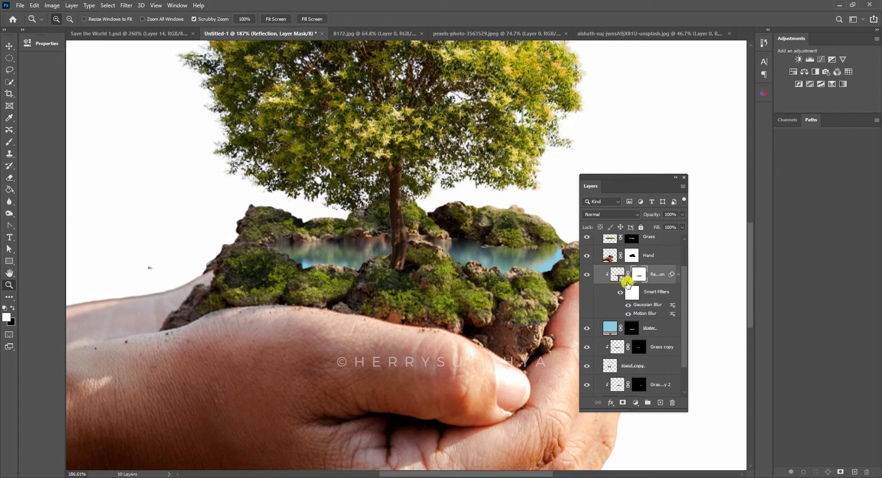
# - Add an empty layer named shadow directly above the Reflection layer
pyautogui.click(660, 402)
pyautogui.doubleClick(630, 274)
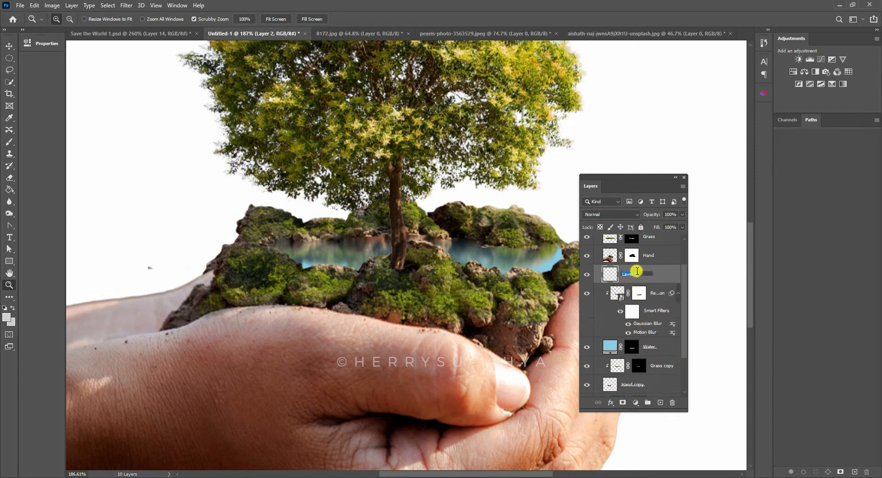
pyautogui.press('Return')
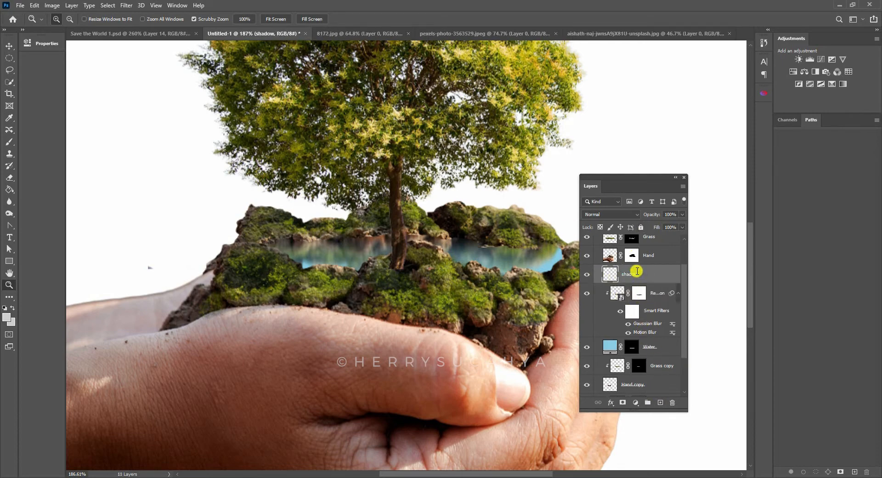
# - Set up a soft 3 px brush with 0% hardness and a near-black foreground colour for painting shadows
pyautogui.click(10, 142)
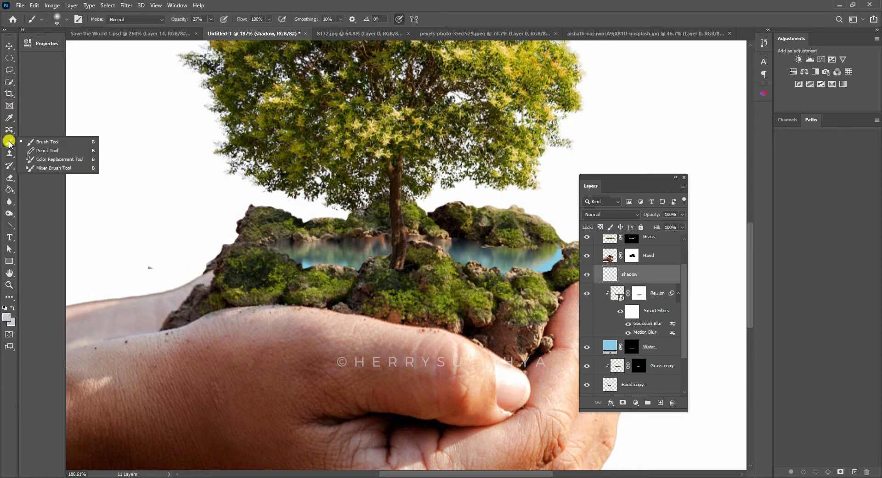
pyautogui.click(34, 142)
pyautogui.rightClick(314, 125)
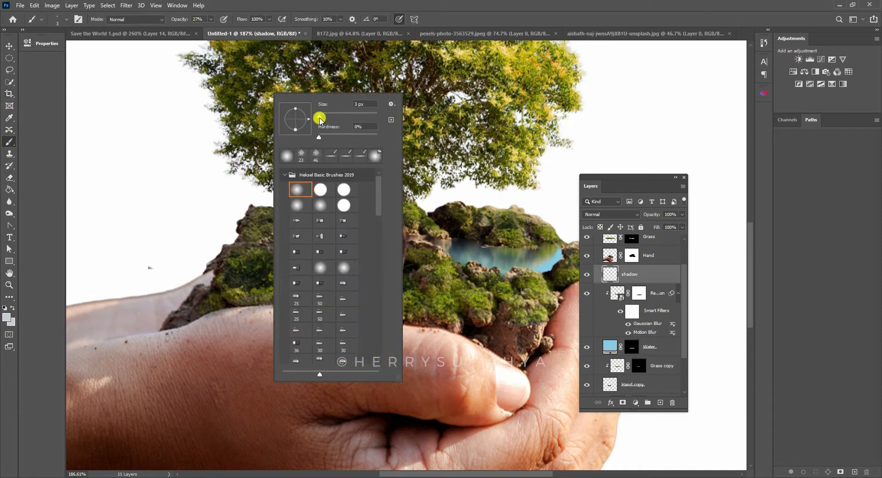
pyautogui.click(360, 104)
pyautogui.press('Return')
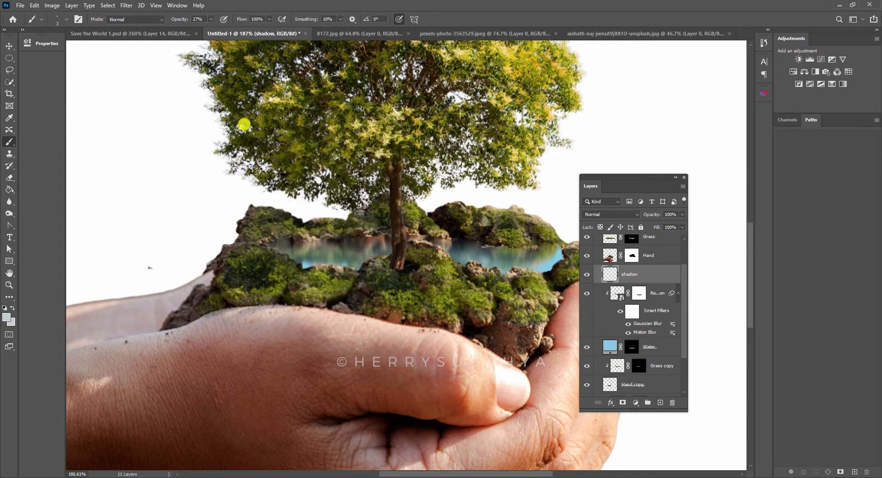
pyautogui.click(6, 317)
pyautogui.click(339, 240)
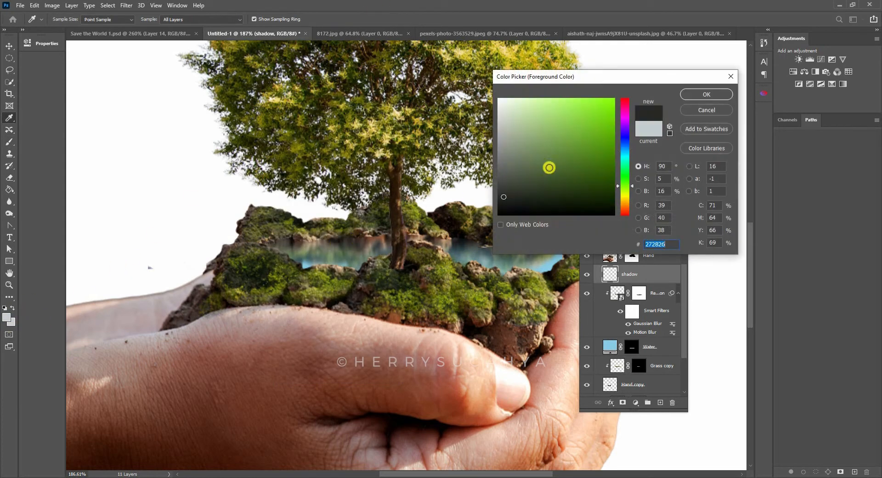
pyautogui.moveTo(547, 168); pyautogui.dragTo(498, 200)
pyautogui.click(710, 95)
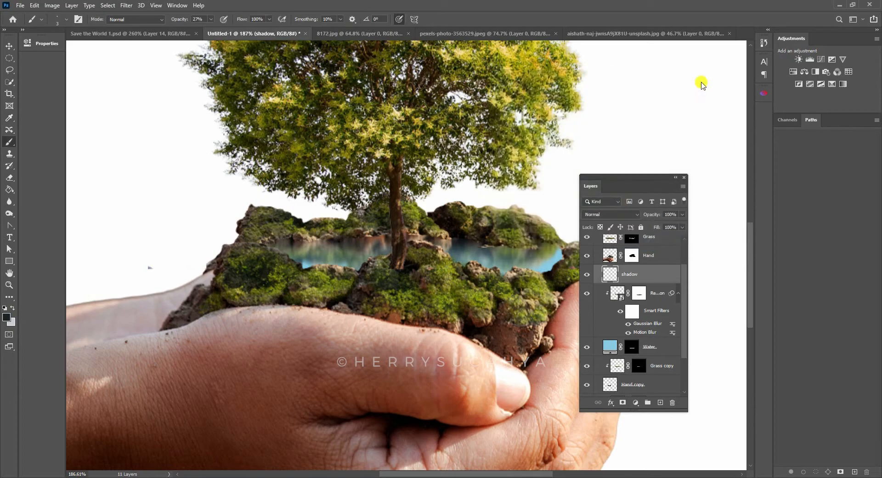
# - Paint thin dark shadows at 27% opacity on the shadow layer along the pool's far waterline, on both sides of the trunk
pyautogui.press('z')
pyautogui.moveTo(533, 250); pyautogui.dragTo(550, 239)
pyautogui.press('b')
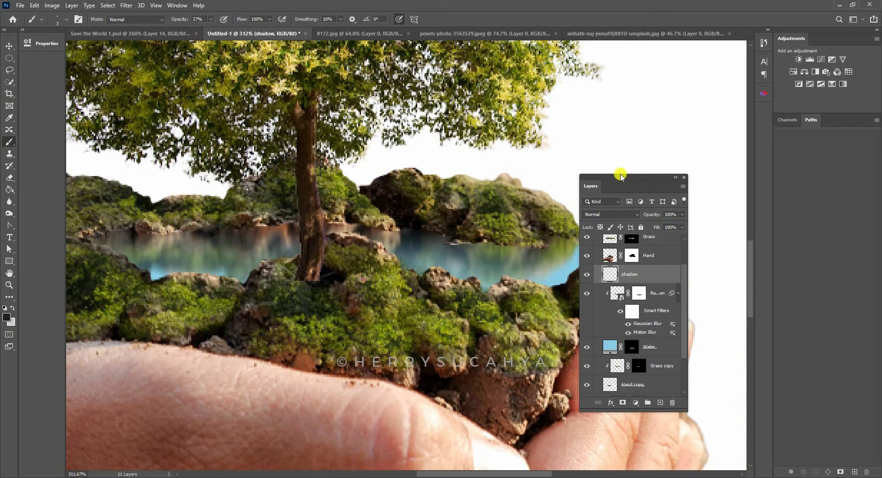
pyautogui.moveTo(590, 187); pyautogui.dragTo(668, 188)
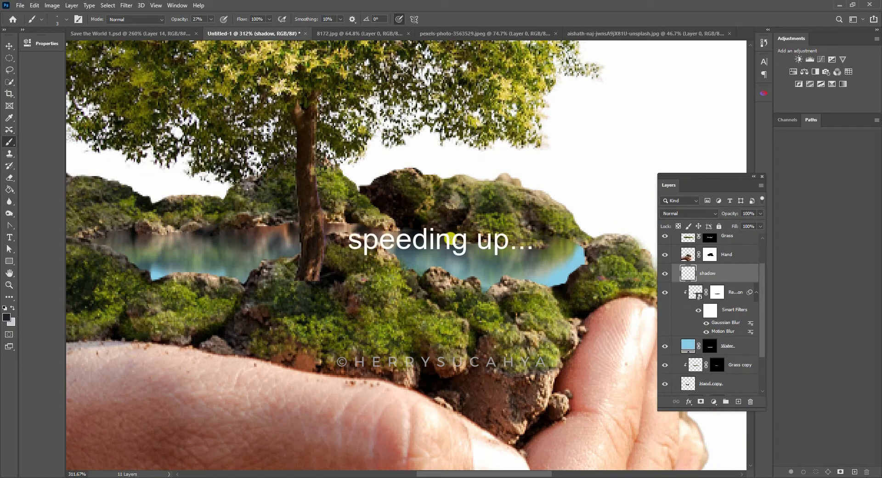
pyautogui.moveTo(351, 227); pyautogui.dragTo(462, 221)
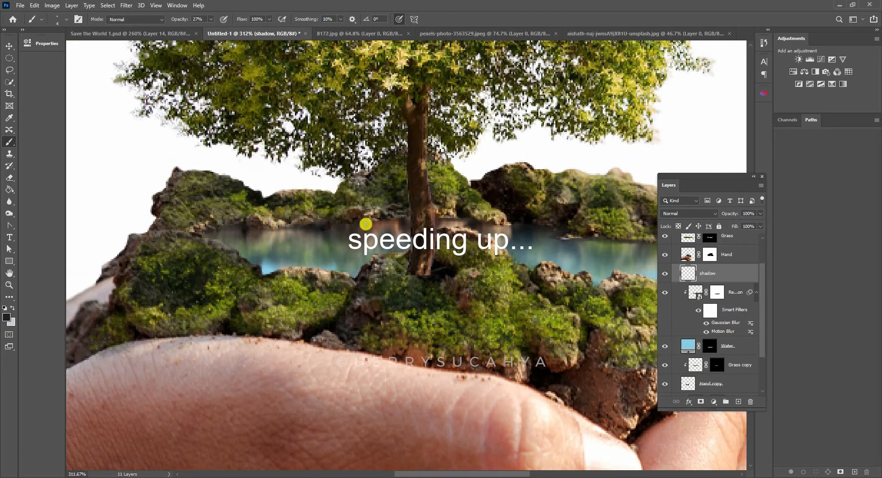
pyautogui.moveTo(547, 229); pyautogui.dragTo(370, 239)
# - Compare the pool's far edge with and without the shadow layer in a wider view of the scene
pyautogui.press('z')
pyautogui.moveTo(502, 210); pyautogui.dragTo(482, 211)
pyautogui.moveTo(708, 176); pyautogui.dragTo(642, 174)
pyautogui.click(601, 274)
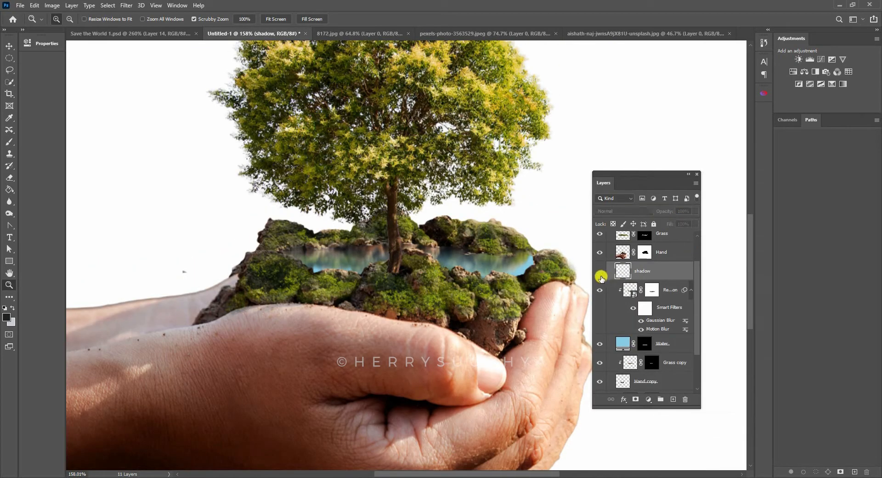
pyautogui.click(602, 274)
pyautogui.click(601, 274)
pyautogui.click(602, 274)
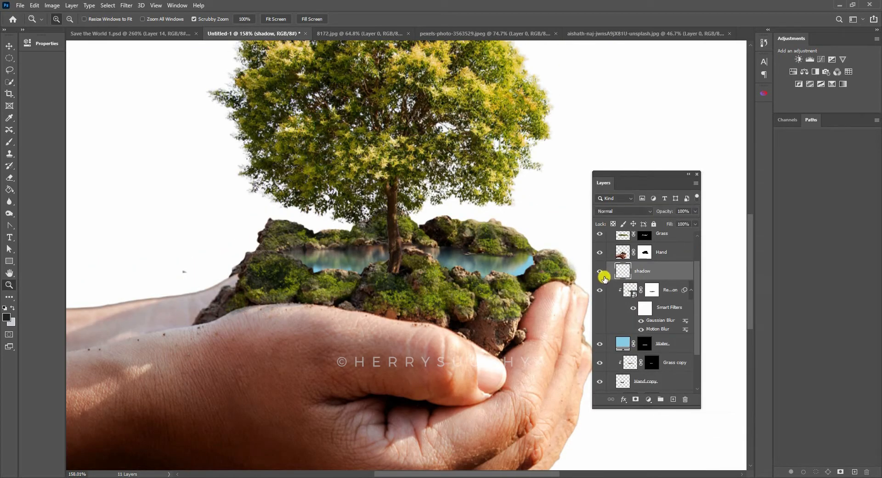
pyautogui.click(602, 274)
pyautogui.click(602, 274)
pyautogui.click(602, 274)
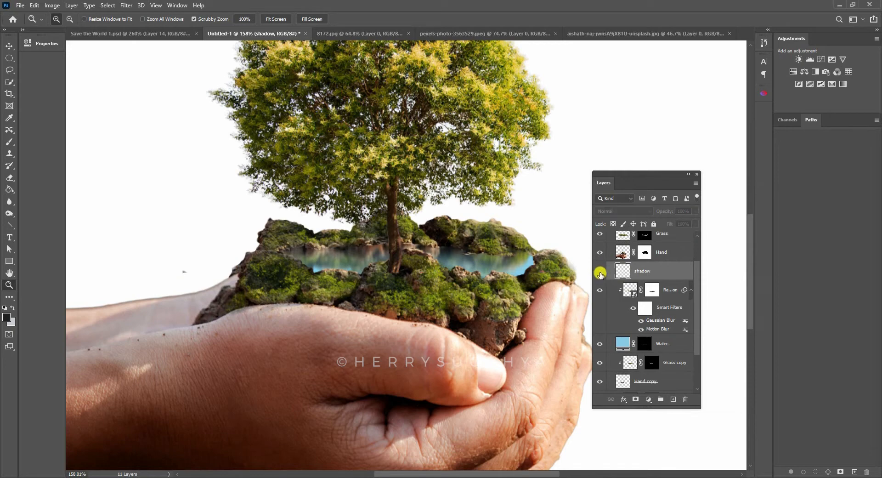
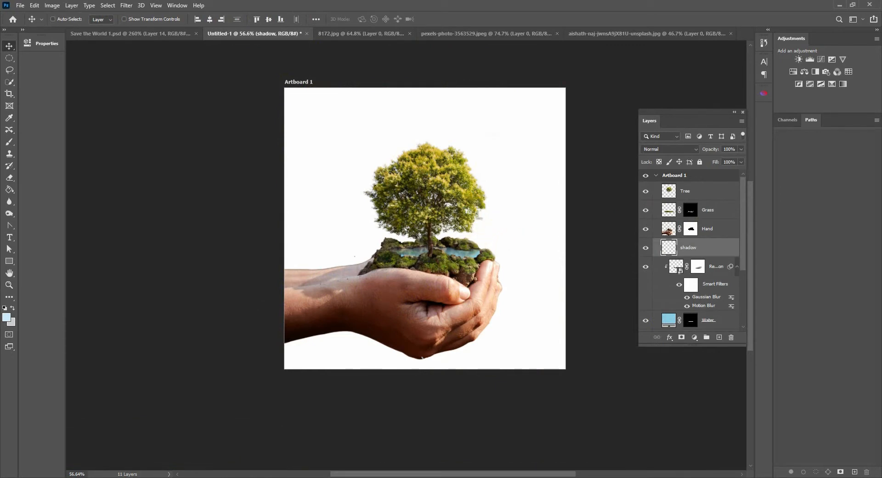
# - Place the ploughed-field photo at the bottom of the layer stack at 18% scale, shifted down to Y 900 px behind the hands
pyautogui.moveTo(740, 223); pyautogui.dragTo(744, 303)
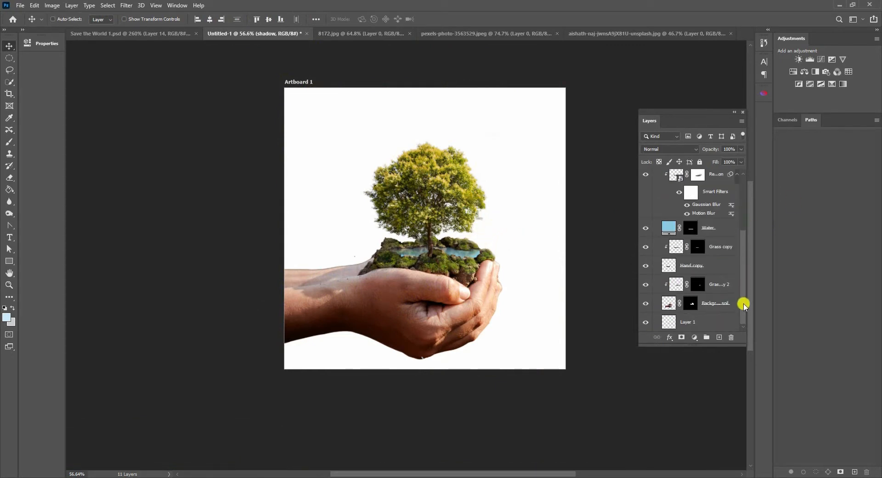
pyautogui.click(698, 318)
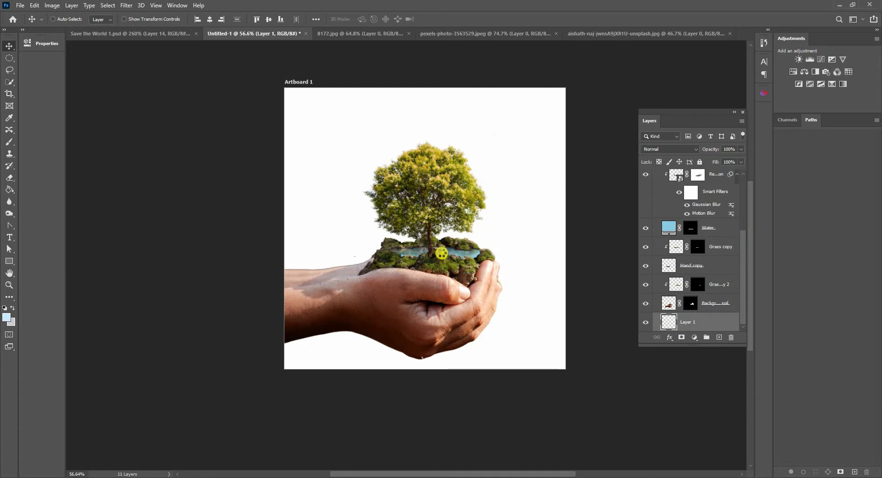
pyautogui.moveTo(499, 195); pyautogui.dragTo(507, 290)
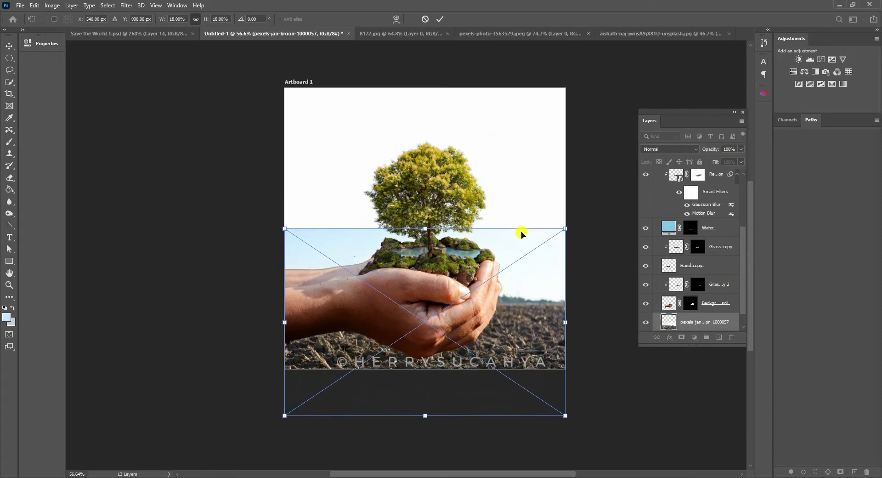
pyautogui.press('Return')
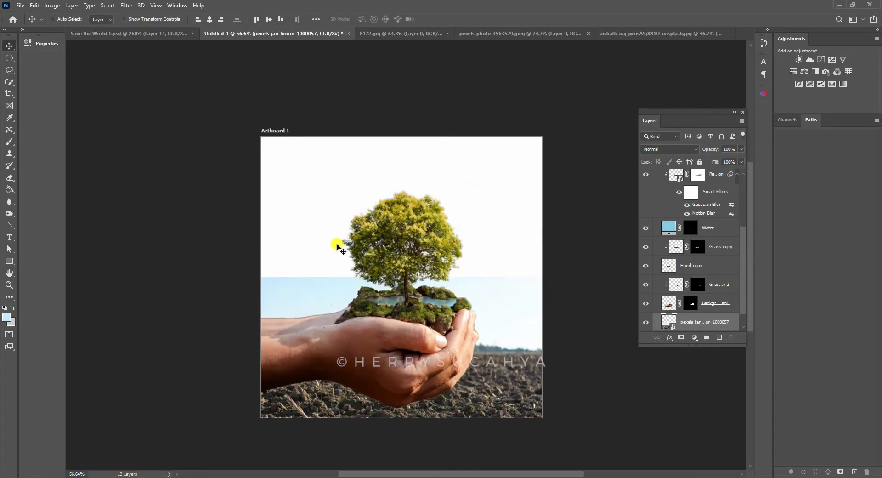
# - Add an empty layer named Sky directly above the field photo
pyautogui.click(719, 338)
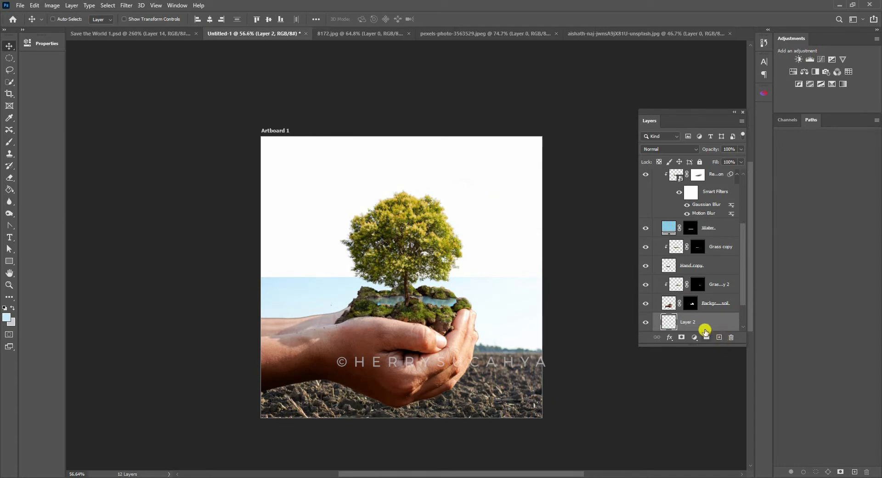
pyautogui.doubleClick(690, 323)
pyautogui.write('Sky')
pyautogui.press('Return')
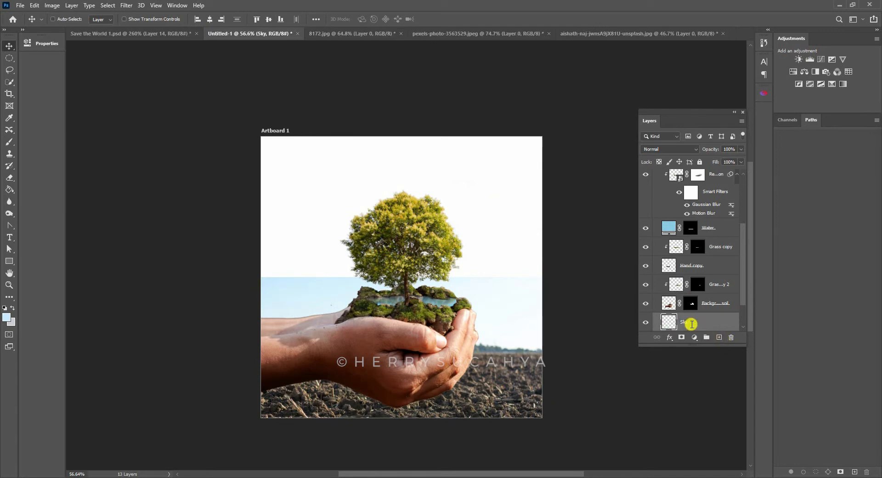
# - Paint the empty upper background on the Sky layer in the photo's light blue (#c8e9fb) with a soft 259 px brush at 76% opacity
pyautogui.click(6, 320)
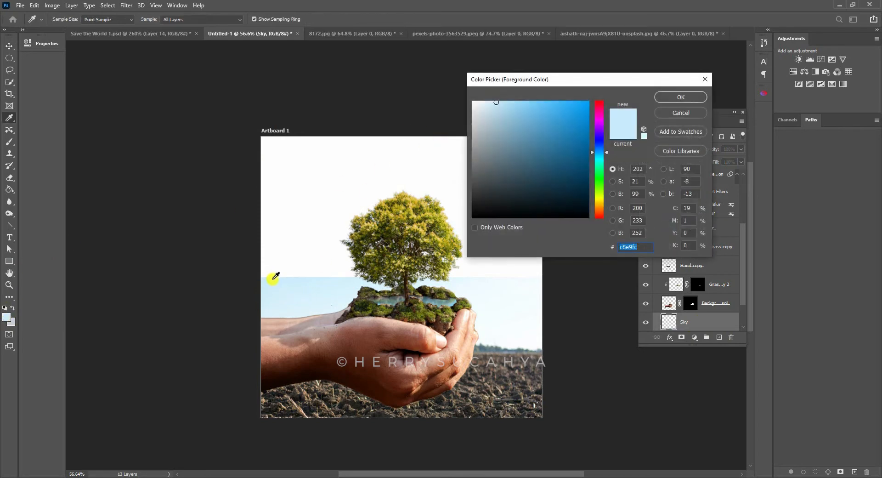
pyautogui.click(678, 96)
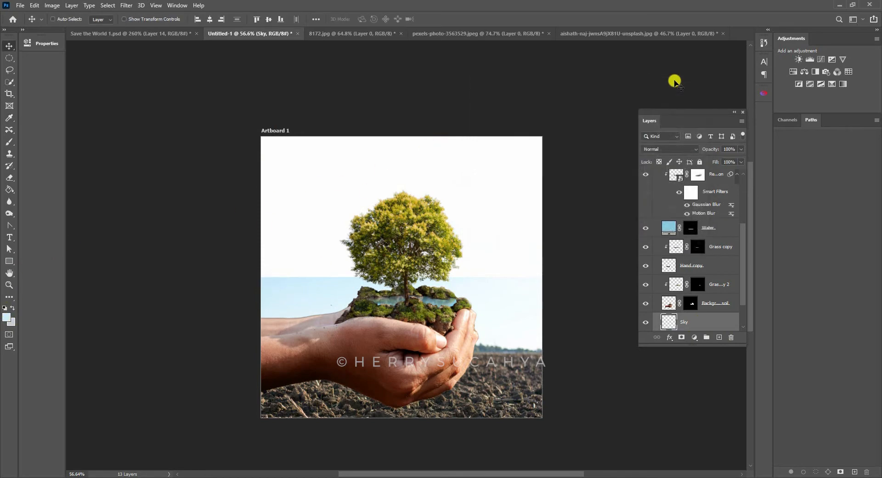
pyautogui.click(10, 142)
pyautogui.click(37, 142)
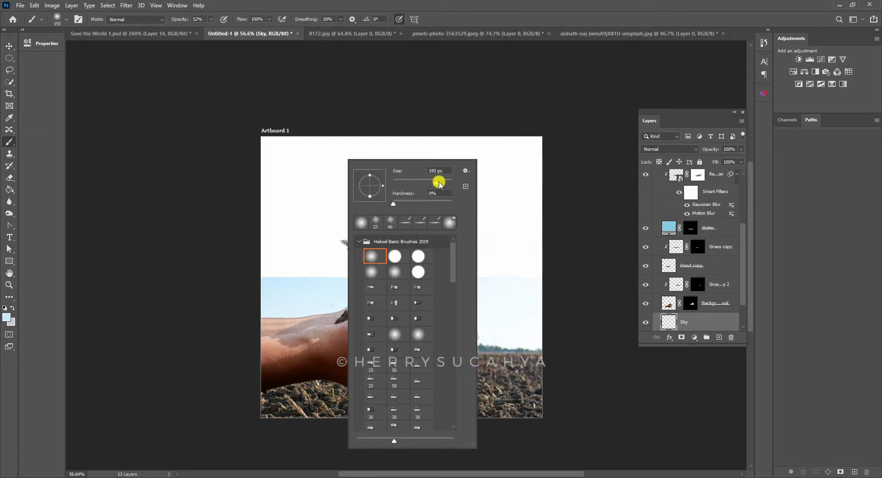
pyautogui.click(439, 183)
pyautogui.click(212, 19)
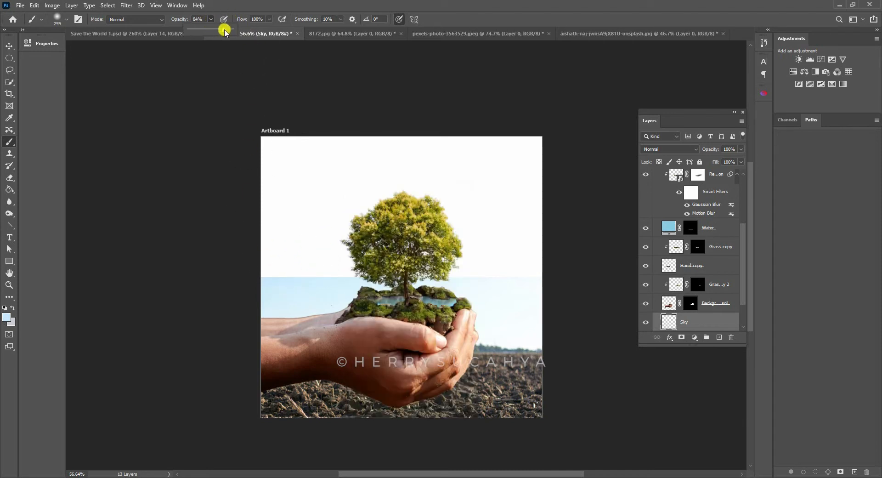
pyautogui.moveTo(264, 266)
pyautogui.mouseDown()
pyautogui.moveTo(394, 256)
pyautogui.moveTo(285, 255)
pyautogui.moveTo(497, 224)
pyautogui.moveTo(208, 240)
pyautogui.moveTo(399, 189)
pyautogui.moveTo(372, 152)
pyautogui.moveTo(250, 145)
pyautogui.moveTo(364, 178)
pyautogui.moveTo(351, 260)
pyautogui.moveTo(276, 263)
pyautogui.moveTo(588, 248)
pyautogui.moveTo(360, 260)
pyautogui.moveTo(482, 257)
pyautogui.moveTo(535, 237)
pyautogui.moveTo(501, 122)
pyautogui.moveTo(550, 205)
pyautogui.moveTo(239, 153)
pyautogui.moveTo(230, 191)
pyautogui.moveTo(310, 261)
pyautogui.moveTo(250, 263)
pyautogui.moveTo(327, 230)
pyautogui.moveTo(379, 120)
pyautogui.moveTo(245, 250)
pyautogui.moveTo(552, 163)
pyautogui.moveTo(386, 125)
pyautogui.moveTo(280, 164)
pyautogui.moveTo(520, 131)
pyautogui.moveTo(214, 191)
pyautogui.moveTo(302, 225)
pyautogui.moveTo(554, 193)
pyautogui.moveTo(399, 133)
pyautogui.moveTo(282, 236)
pyautogui.moveTo(261, 290)
pyautogui.moveTo(285, 287)
pyautogui.moveTo(412, 229)
pyautogui.moveTo(483, 295)
pyautogui.mouseUp()
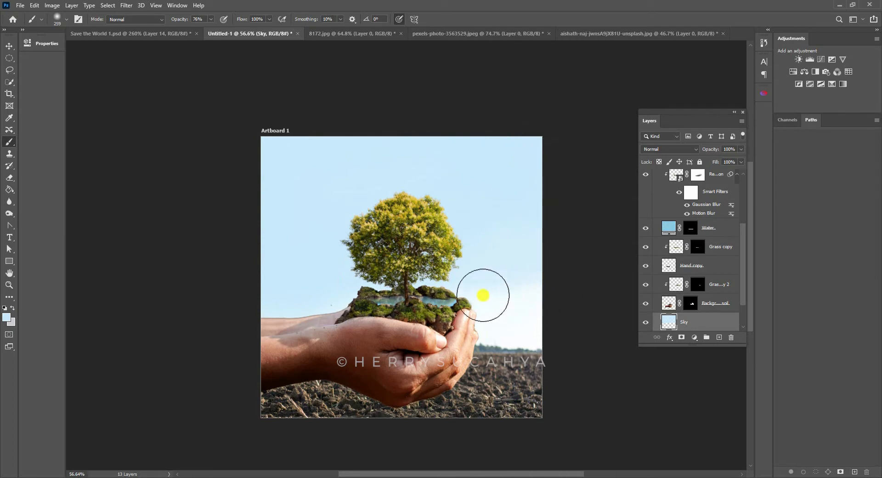
# - Brighten the lower sky around the hands on the Sky layer with a paler blue (#effaff) at 45% brush opacity
pyautogui.click(10, 316)
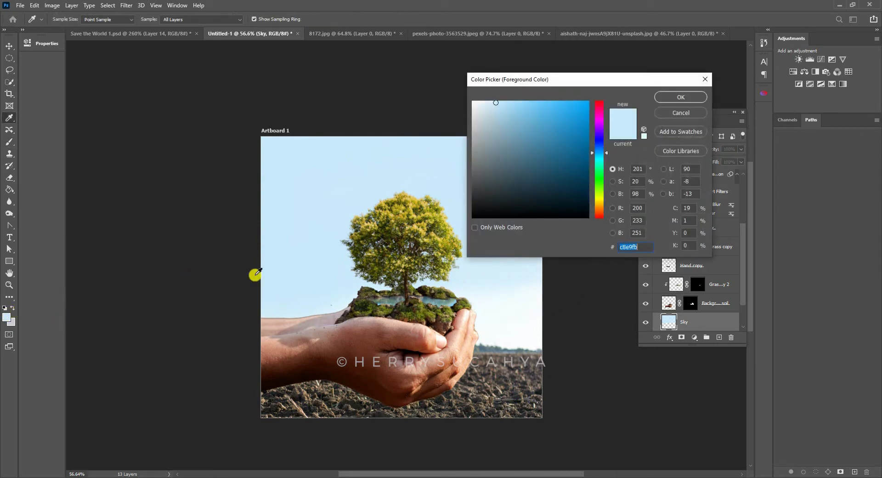
pyautogui.click(484, 302)
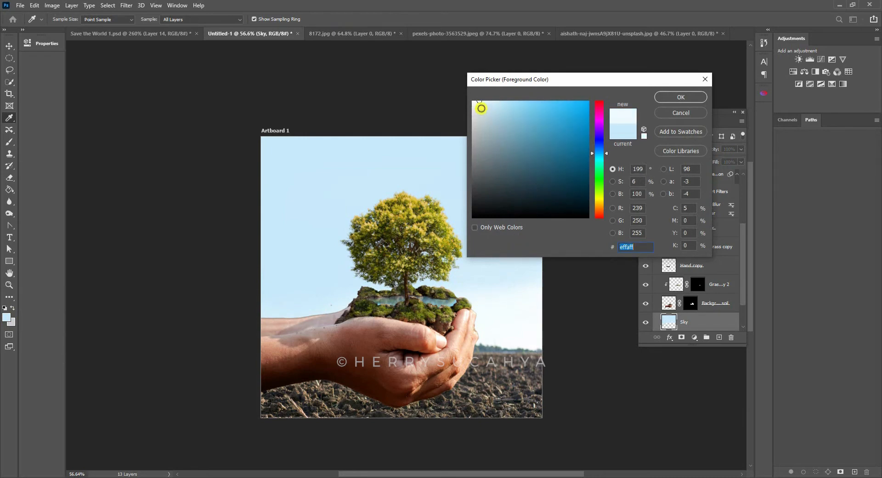
pyautogui.click(680, 97)
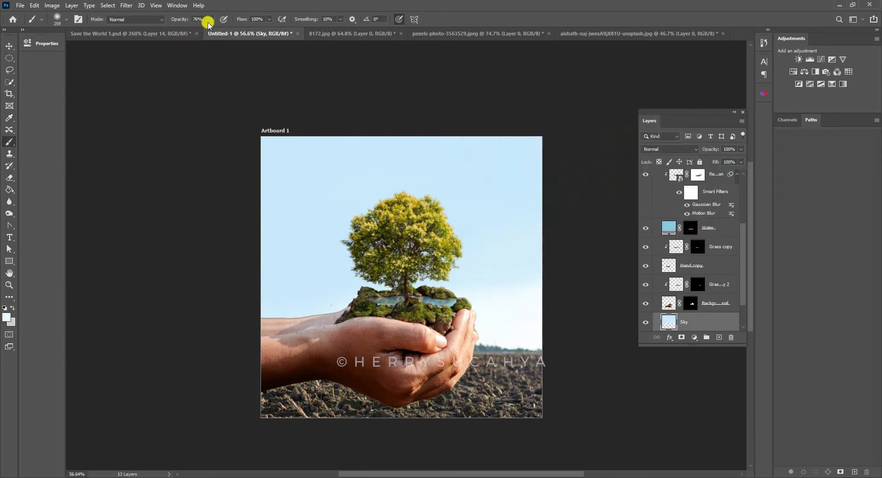
pyautogui.click(209, 19)
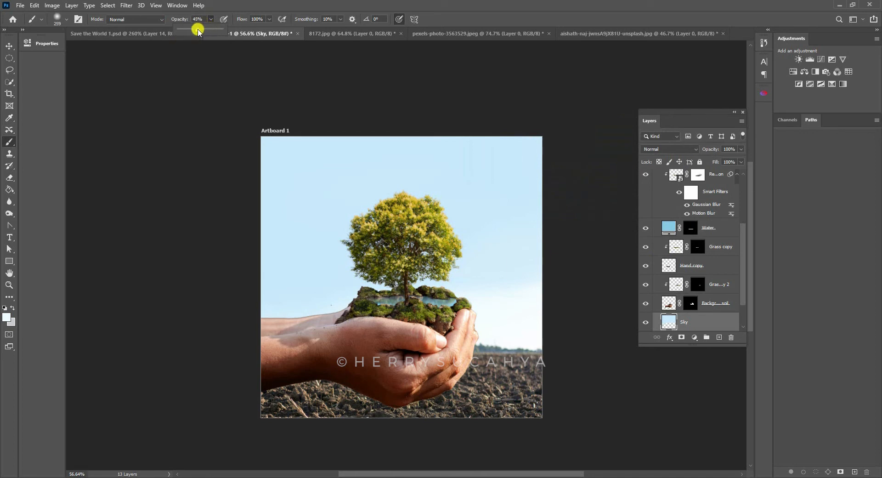
pyautogui.moveTo(485, 302); pyautogui.dragTo(564, 275)
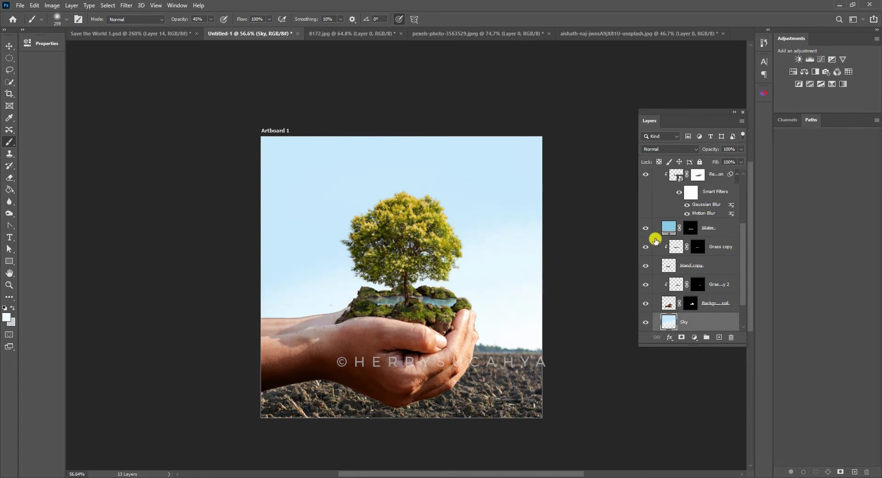
# - Compare the scene with and without the Sky layer
pyautogui.click(646, 323)
pyautogui.click(646, 323)
pyautogui.click(646, 323)
pyautogui.click(646, 323)
# - Examine the rear forearm's upper edge against the sky and identify its layer, toggling the Hand layer's visibility
pyautogui.press('z')
pyautogui.click(363, 278)
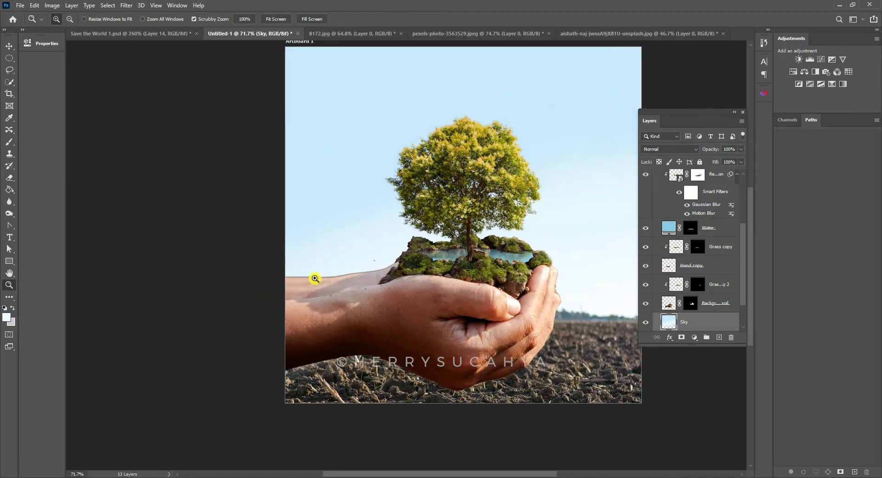
pyautogui.moveTo(335, 279); pyautogui.dragTo(443, 265)
pyautogui.moveTo(500, 258); pyautogui.dragTo(446, 266)
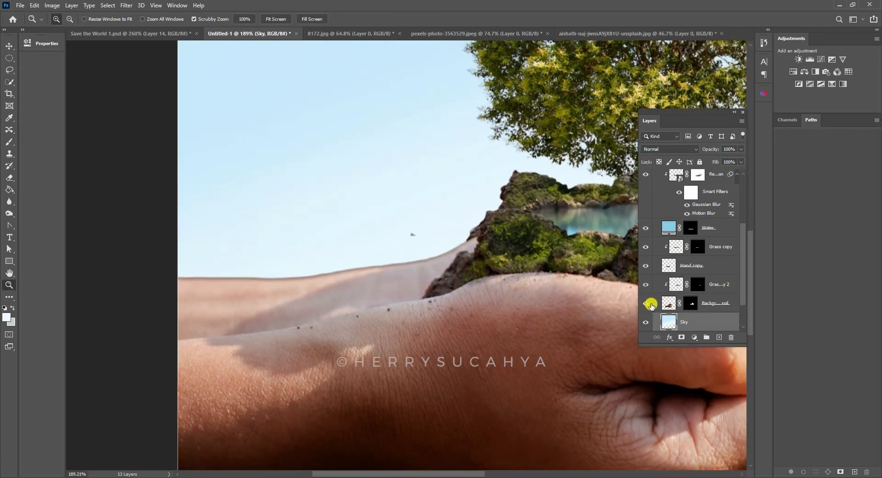
pyautogui.click(708, 303)
pyautogui.press('v')
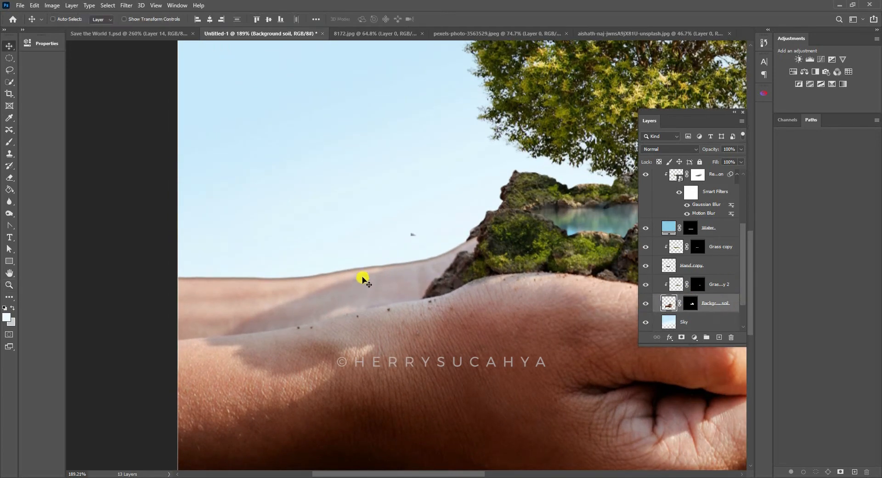
pyautogui.keyDown('ctrl'); pyautogui.click(342, 278); pyautogui.keyUp('ctrl')
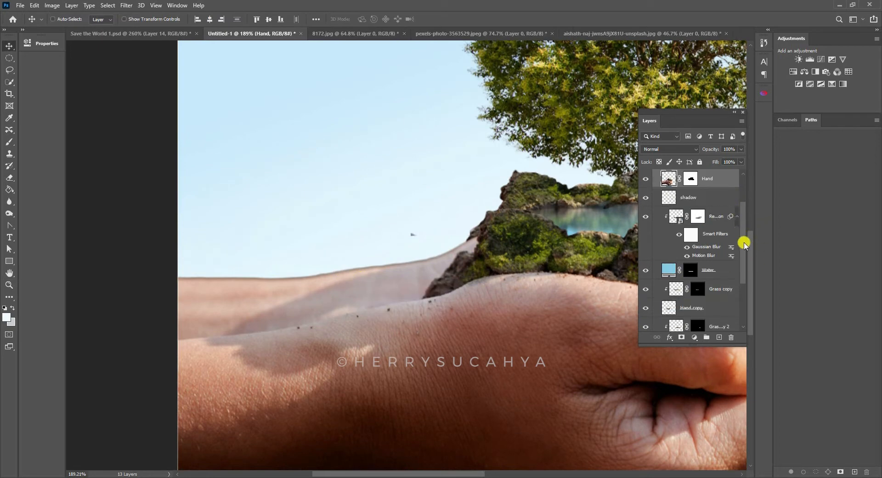
pyautogui.scroll(2, 707, 208)
pyautogui.click(646, 231)
pyautogui.click(647, 231)
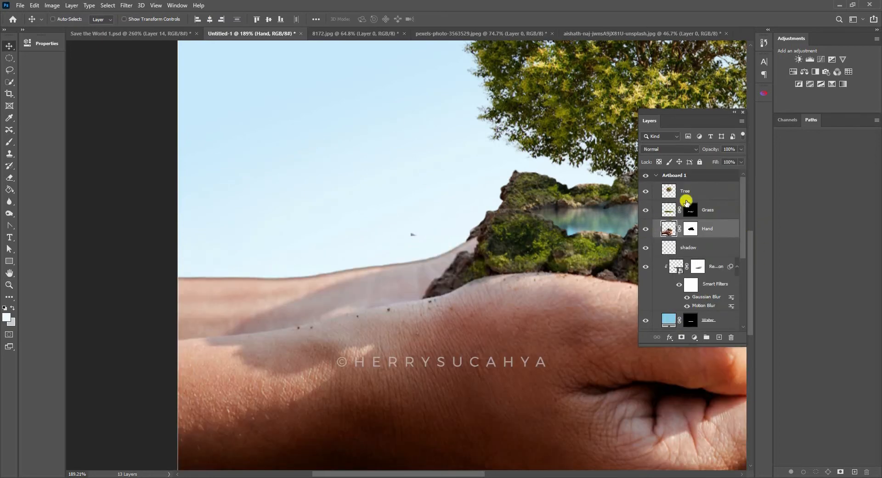
# - Add an empty layer named Lighting above the Hand layer and clip it to the Hand layer
pyautogui.click(721, 339)
pyautogui.doubleClick(689, 228)
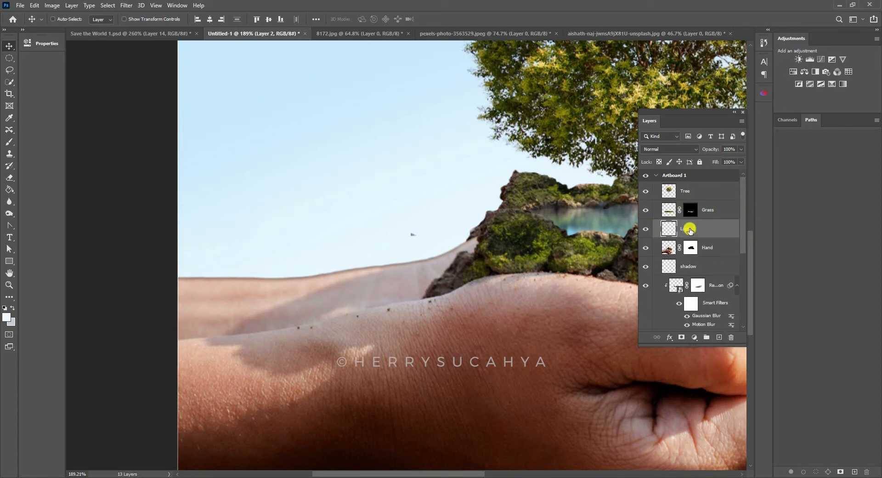
pyautogui.write('Lighting')
pyautogui.press('Return')
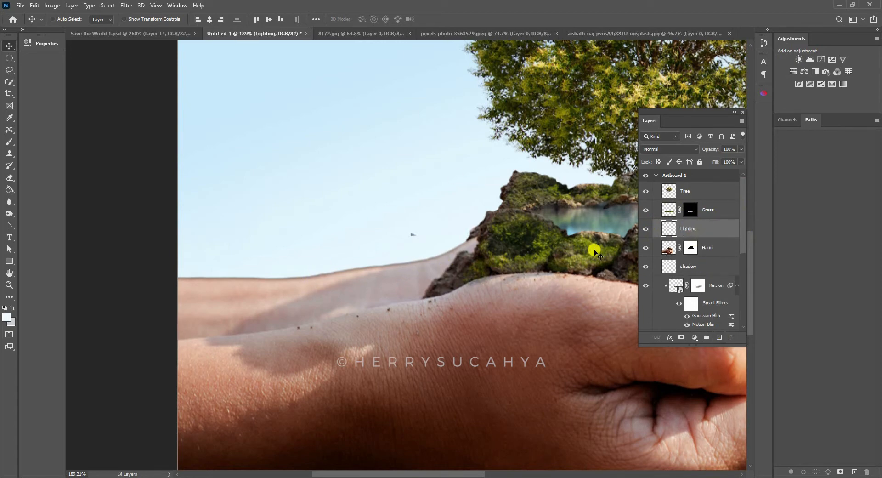
pyautogui.press('alt')
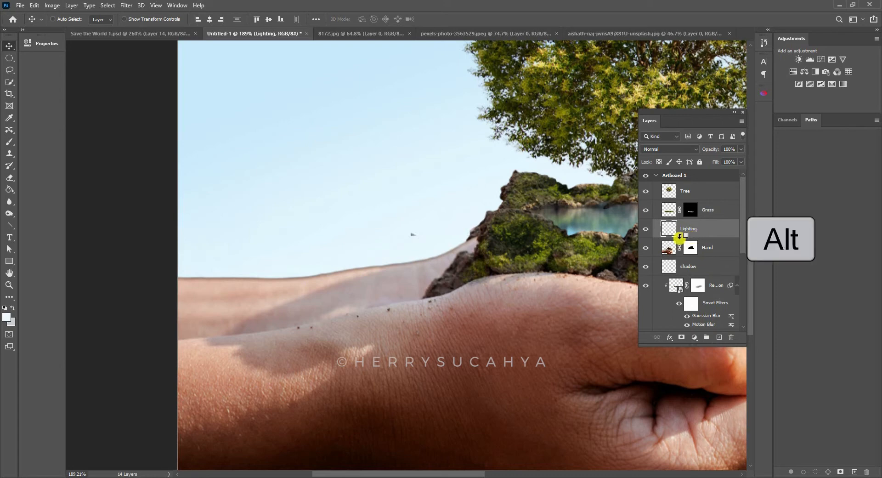
pyautogui.keyDown('alt'); pyautogui.click(681, 235); pyautogui.keyUp('alt')
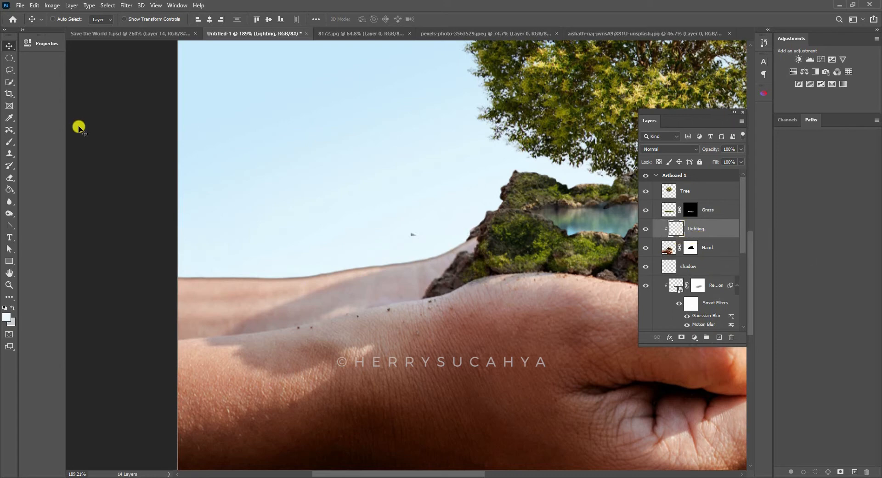
# - Paint sky-coloured light (#e5f5fd) along the rear forearm's upper edge on the Lighting layer with a soft 23 px brush at 45% opacity
pyautogui.press('b')
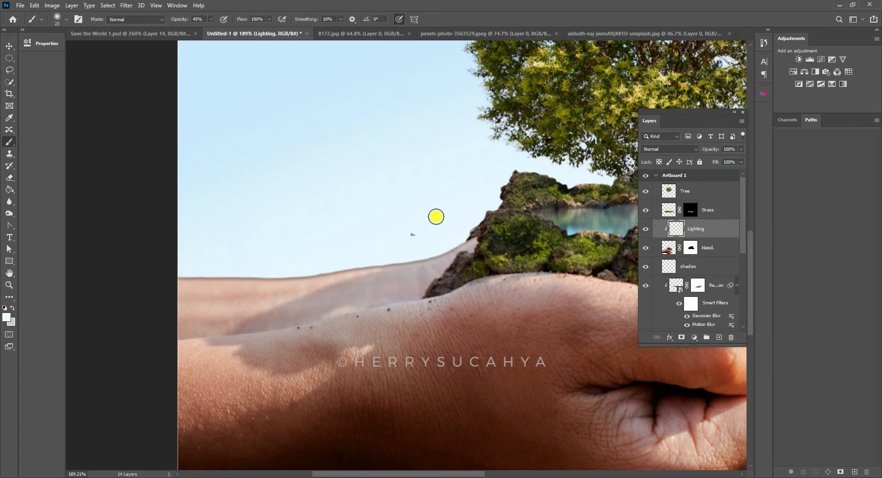
pyautogui.rightClick(10, 142)
pyautogui.click(34, 142)
pyautogui.click(266, 266)
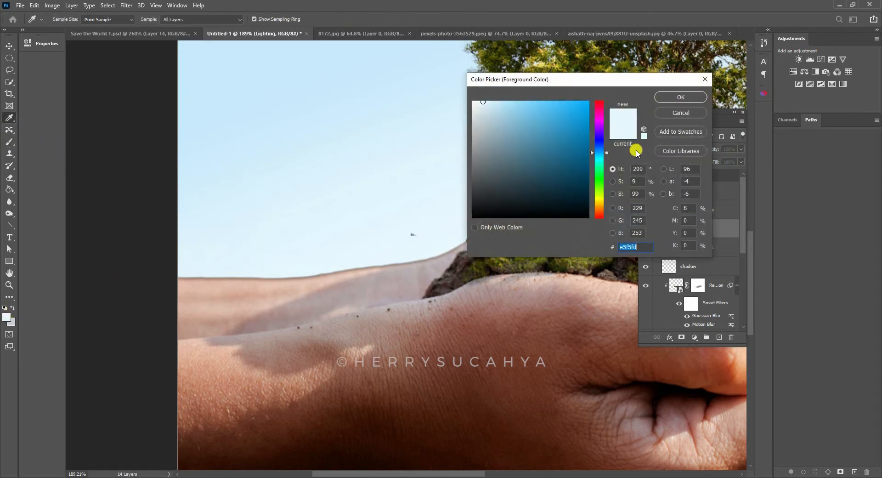
pyautogui.click(675, 98)
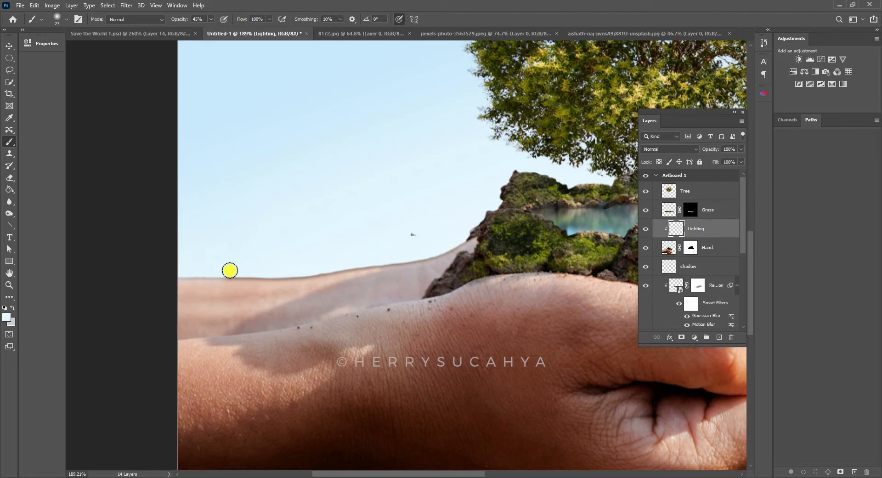
pyautogui.moveTo(169, 274); pyautogui.dragTo(280, 273)
pyautogui.moveTo(202, 273); pyautogui.dragTo(324, 269)
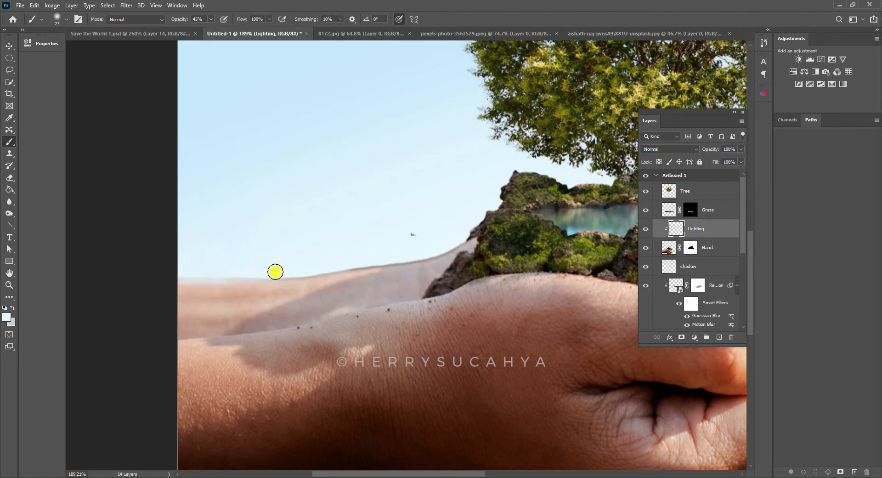
pyautogui.moveTo(275, 272); pyautogui.dragTo(419, 247)
pyautogui.moveTo(331, 263)
pyautogui.mouseDown()
pyautogui.moveTo(427, 253)
pyautogui.moveTo(463, 236)
pyautogui.moveTo(453, 238)
pyautogui.mouseUp()
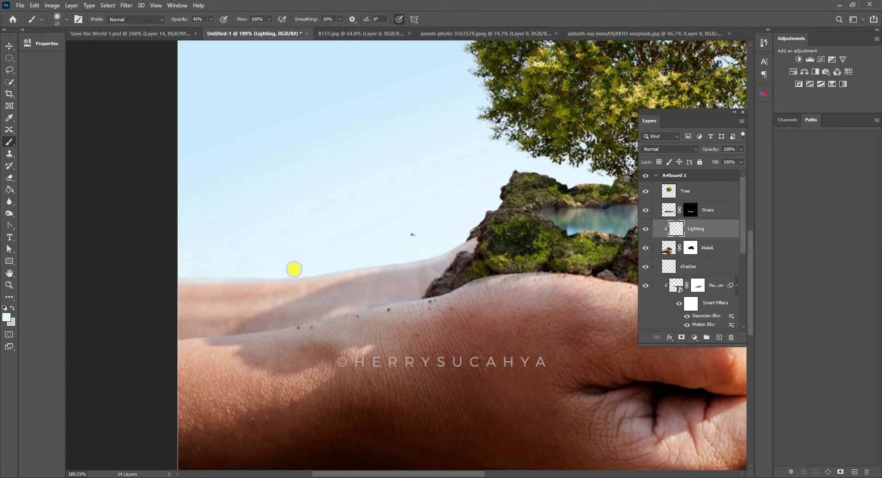
# - Paint the sky-coloured light along the outer edge of the fingers on the Lighting layer with a 9 px brush at 45% opacity
pyautogui.press('z')
pyautogui.scroll(-5, 414, 239)
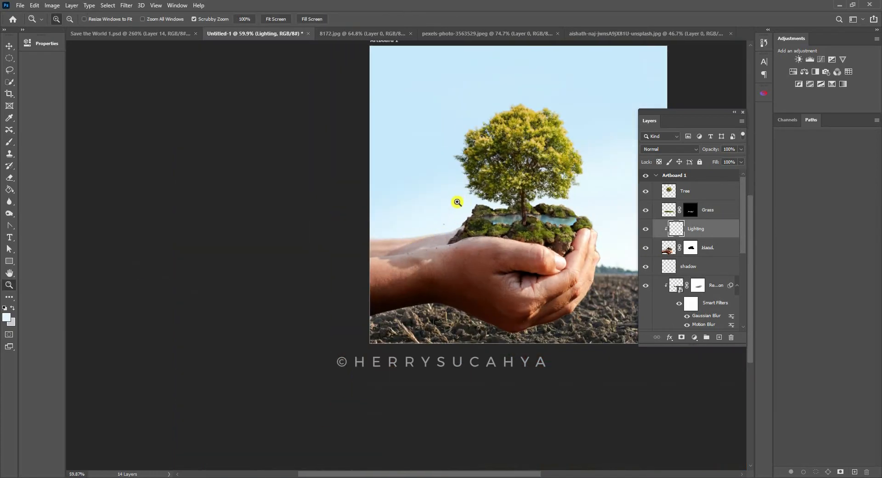
pyautogui.scroll(5, 458, 202)
pyautogui.scroll(-5, 472, 214)
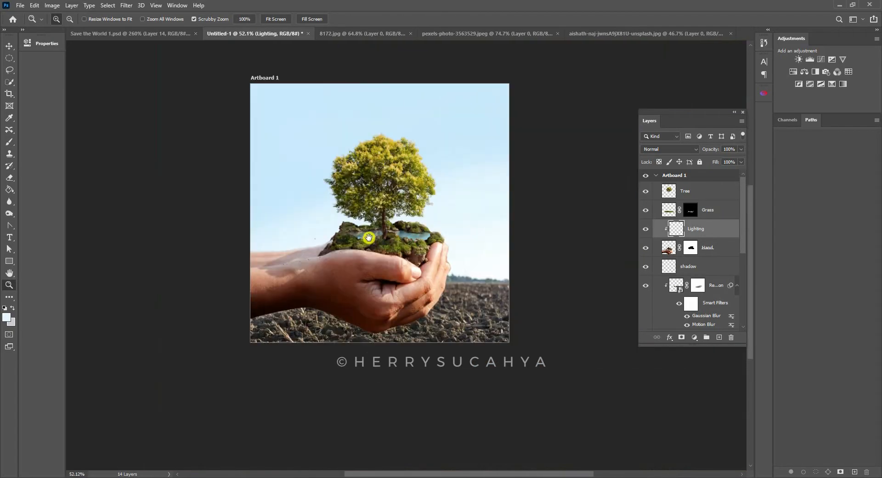
pyautogui.scroll(5, 478, 232)
pyautogui.moveTo(385, 220); pyautogui.dragTo(375, 197)
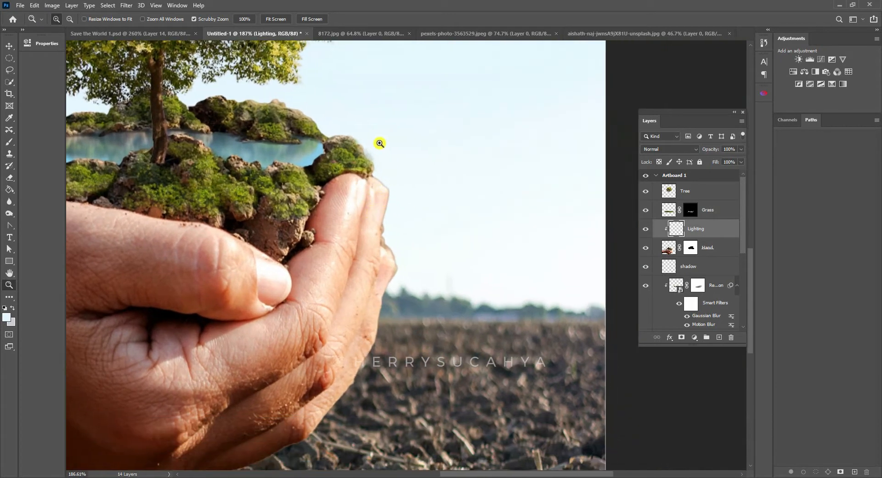
pyautogui.press('b')
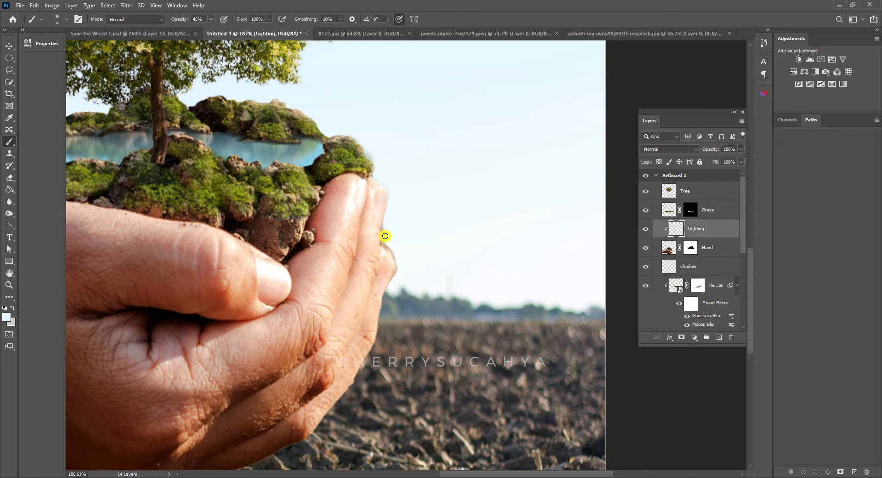
pyautogui.moveTo(399, 256); pyautogui.dragTo(391, 205)
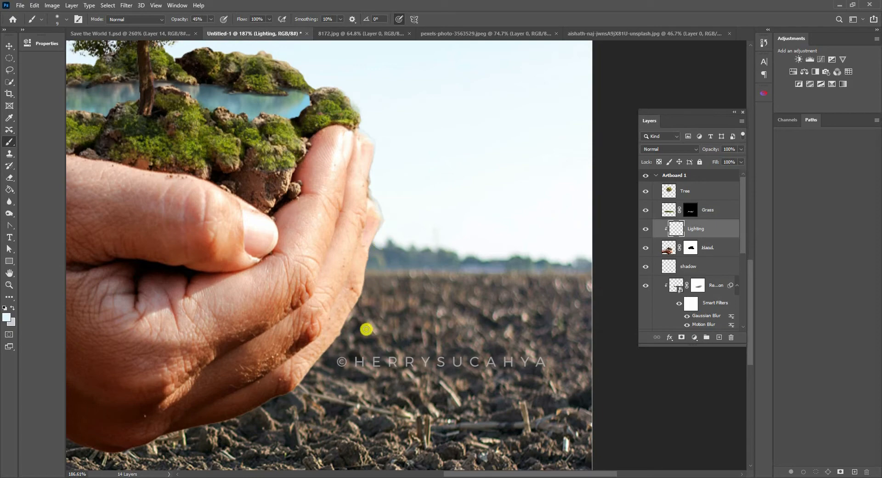
# - Compare the hands with and without the Lighting layer
pyautogui.press('z')
pyautogui.scroll(-5, 386, 241)
pyautogui.moveTo(325, 258); pyautogui.dragTo(465, 259)
pyautogui.scroll(-1, 443, 218)
pyautogui.moveTo(443, 218); pyautogui.dragTo(460, 250)
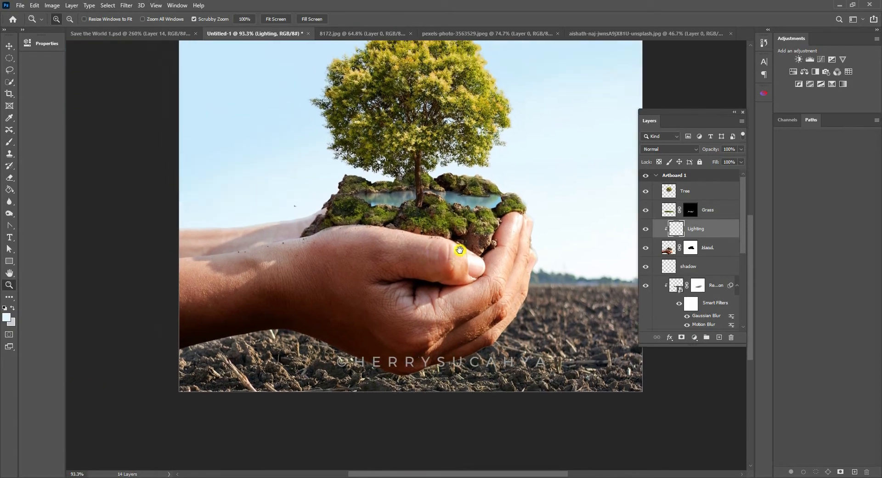
pyautogui.click(645, 229)
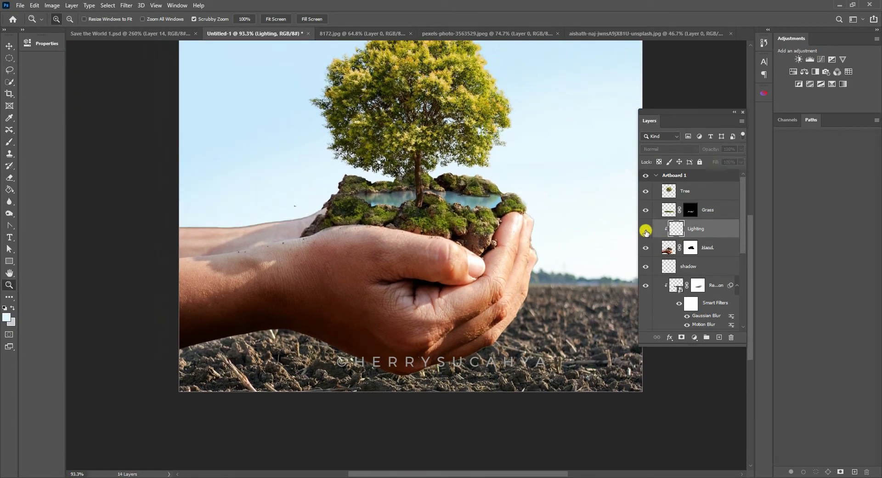
pyautogui.click(646, 230)
pyautogui.click(646, 229)
pyautogui.click(646, 231)
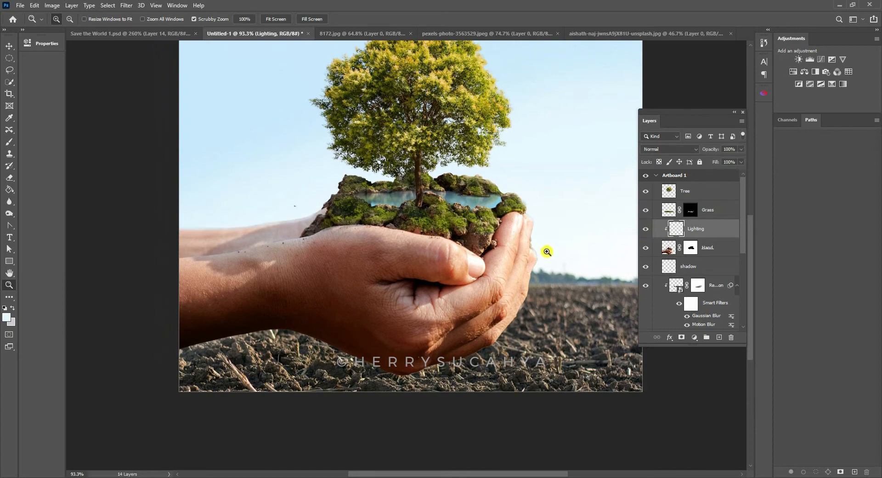
# - Touch up the light on the fingers' outer edge below the mossy rock
pyautogui.scroll(5, 546, 250)
pyautogui.press('b')
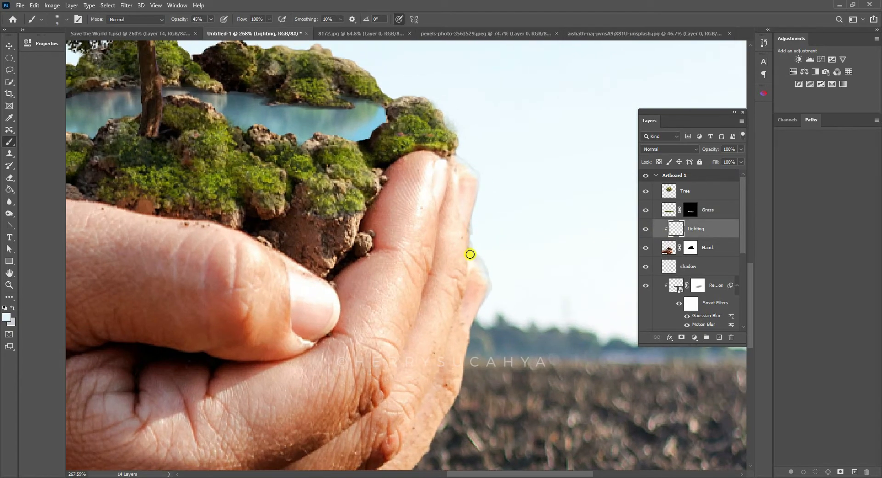
pyautogui.press('z')
pyautogui.scroll(-5, 483, 220)
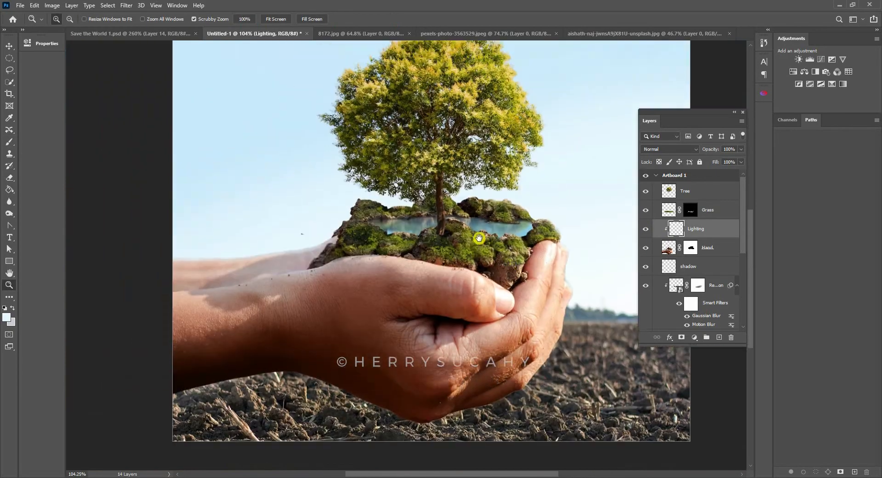
# - Move the Tree layer below the Hand layer, directly above the shadow layer
pyautogui.scroll(-2, 470, 211)
pyautogui.moveTo(486, 175); pyautogui.dragTo(425, 208)
pyautogui.scroll(6, 414, 211)
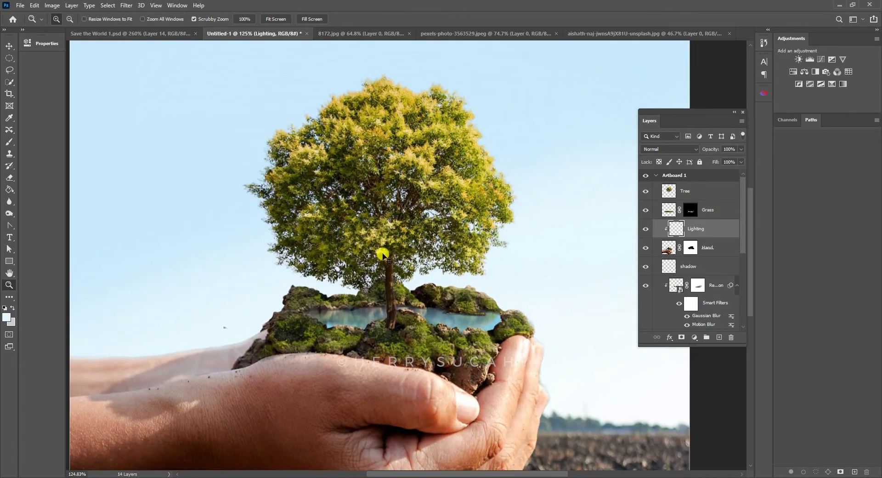
pyautogui.press('v')
pyautogui.click(687, 191)
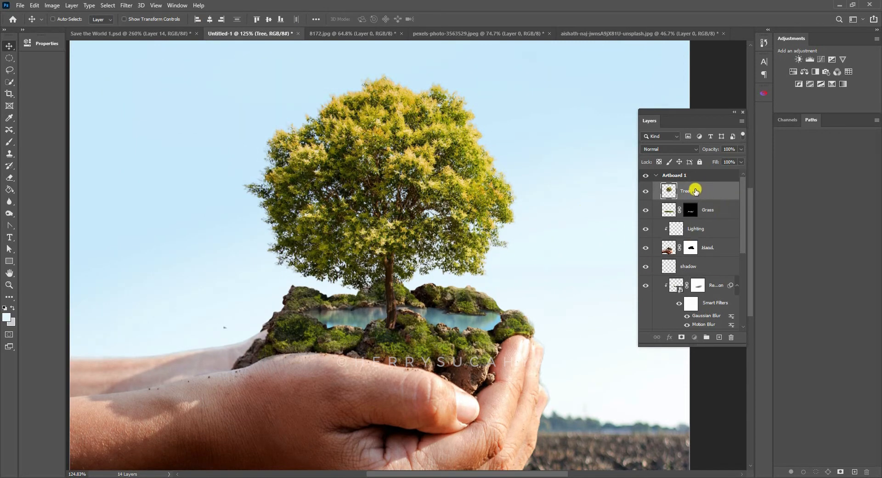
pyautogui.moveTo(695, 192); pyautogui.dragTo(703, 253)
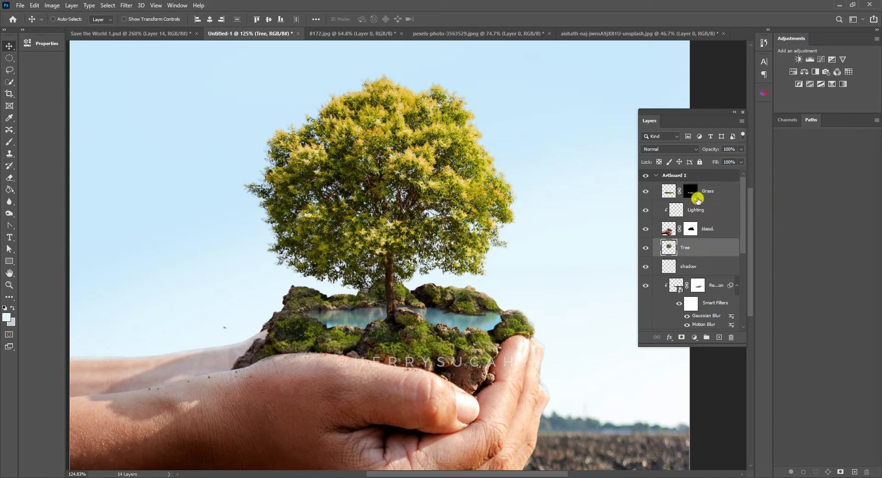
# - Reposition the tree so the base of its trunk sits behind the pool's front rock
pyautogui.keyDown('ctrl'); pyautogui.moveTo(556, 271); pyautogui.dragTo(617, 270); pyautogui.keyUp('ctrl')
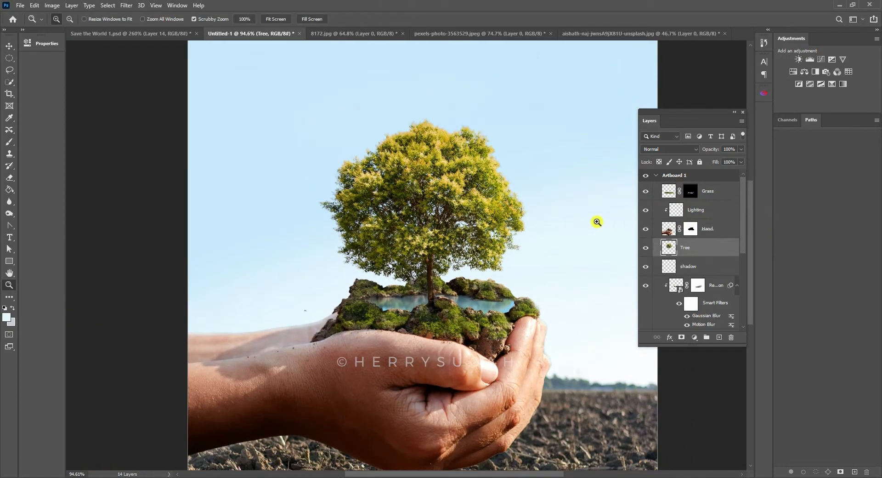
pyautogui.scroll(-3, 503, 245)
pyautogui.scroll(3, 506, 239)
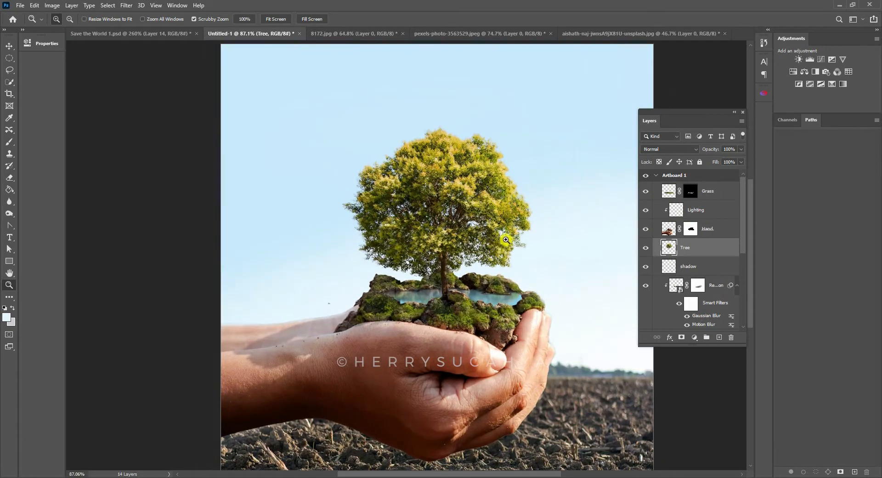
pyautogui.press('v')
pyautogui.moveTo(441, 250); pyautogui.dragTo(450, 275)
pyautogui.press('z')
pyautogui.scroll(3, 474, 285)
pyautogui.press('v')
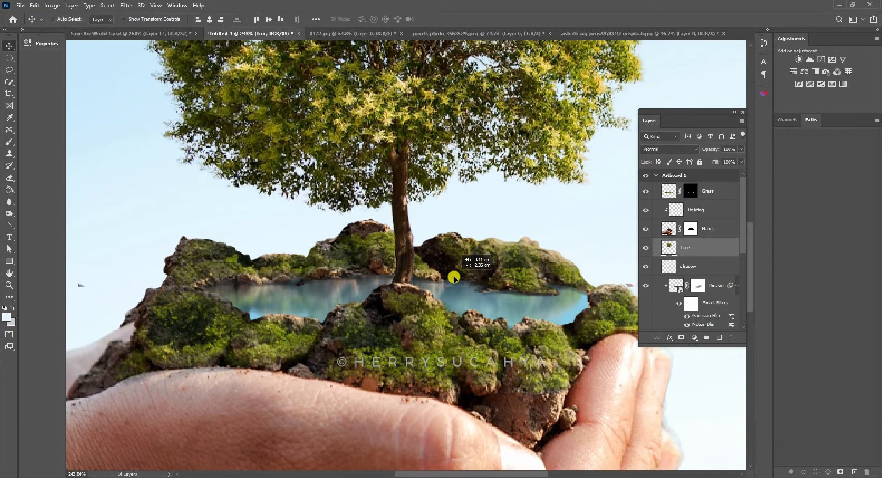
pyautogui.press('z')
pyautogui.scroll(-1, 499, 241)
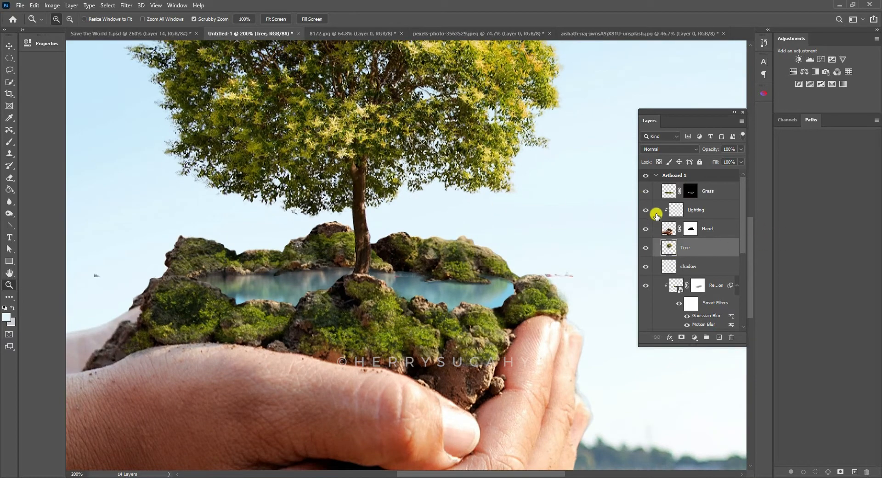
# - Lasso the stray specks on both sides of the trunk on the Tree layer, delete them and clear the selection
pyautogui.press('l')
pyautogui.moveTo(480, 234)
pyautogui.mouseDown()
pyautogui.moveTo(402, 244)
pyautogui.moveTo(386, 269)
pyautogui.moveTo(578, 314)
pyautogui.moveTo(537, 241)
pyautogui.moveTo(480, 234)
pyautogui.mouseUp()
pyautogui.moveTo(519, 276); pyautogui.dragTo(752, 271)
pyautogui.moveTo(336, 237)
pyautogui.keyDown('shift'); pyautogui.mouseDown()
pyautogui.moveTo(311, 235)
pyautogui.moveTo(324, 234)
pyautogui.mouseUp(); pyautogui.keyUp('shift')
pyautogui.hscroll(5, 299, 235)
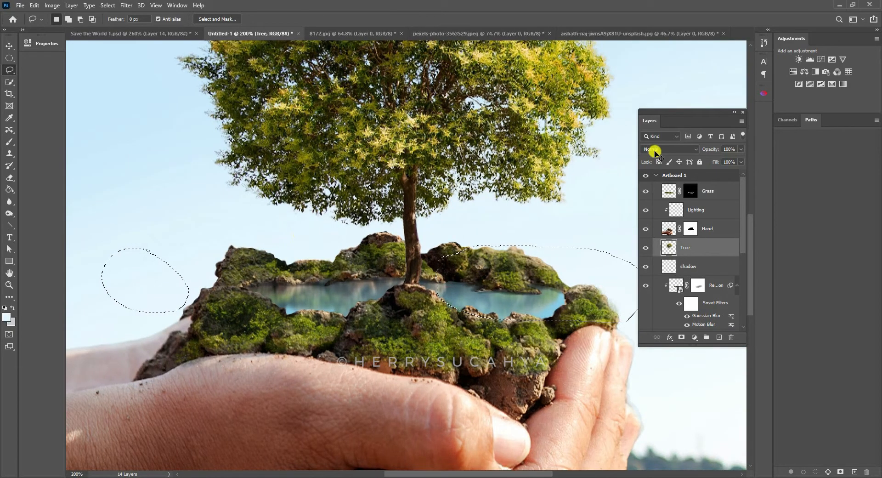
pyautogui.hotkey('ctrl', 'd')
pyautogui.press('z')
pyautogui.keyDown('alt'); pyautogui.click(510, 216); pyautogui.keyUp('alt')
pyautogui.moveTo(498, 215); pyautogui.dragTo(473, 236)
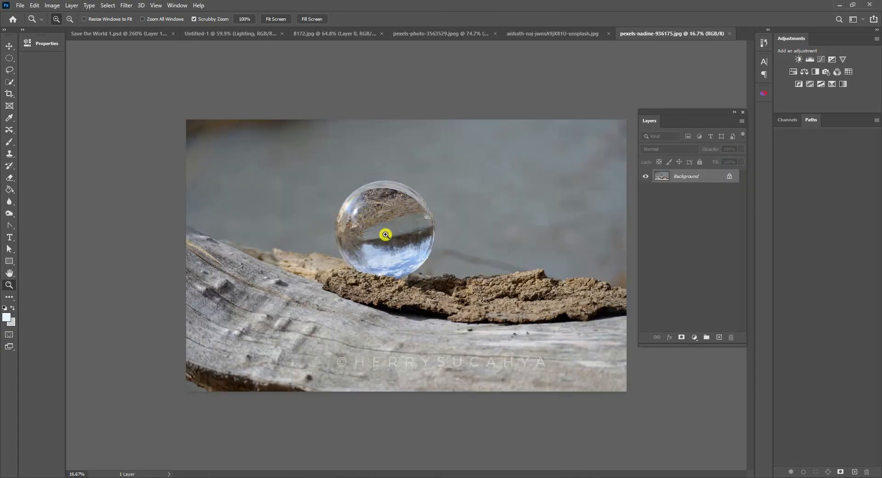
# - Select the glass ball in pexels-nadine-936175.jpg with the Elliptical Marquee tool
pyautogui.moveTo(386, 235); pyautogui.dragTo(415, 208)
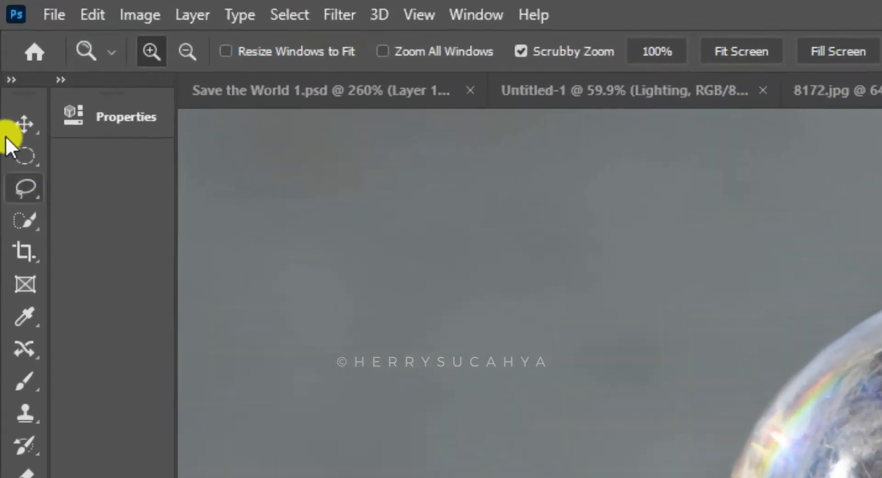
pyautogui.click(9, 58)
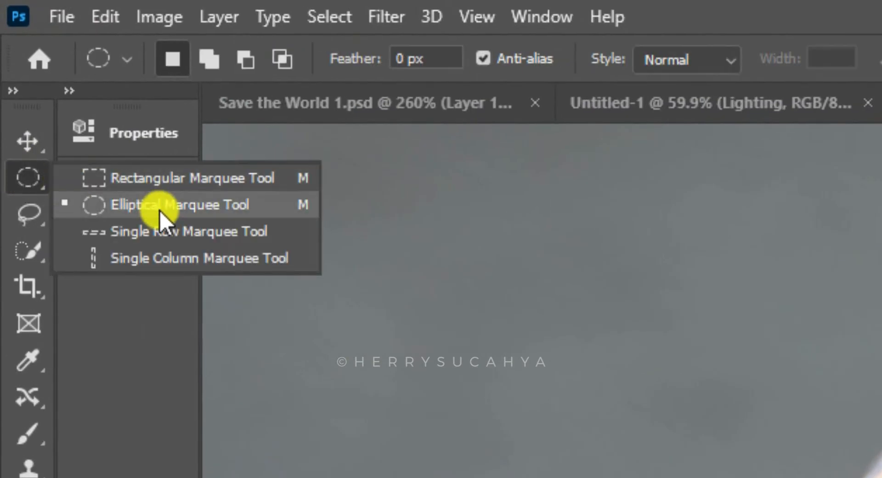
pyautogui.click(232, 205)
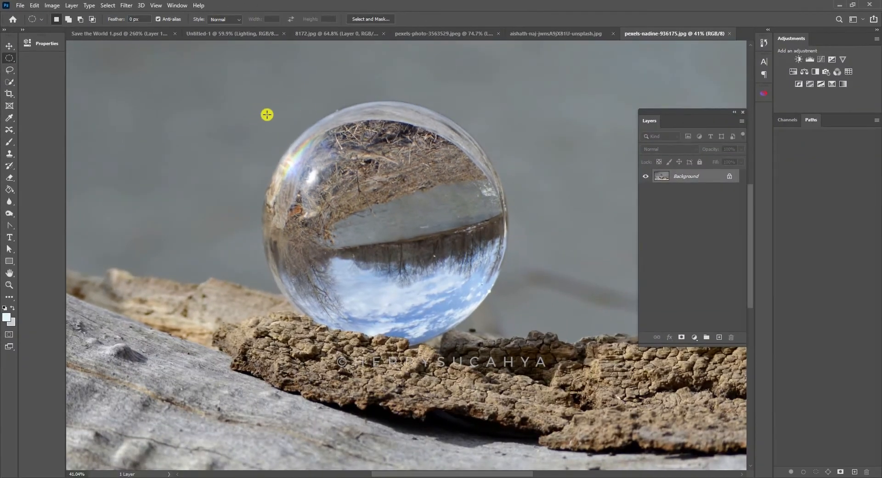
pyautogui.moveTo(262, 106); pyautogui.dragTo(577, 350)
pyautogui.moveTo(403, 260); pyautogui.dragTo(404, 256)
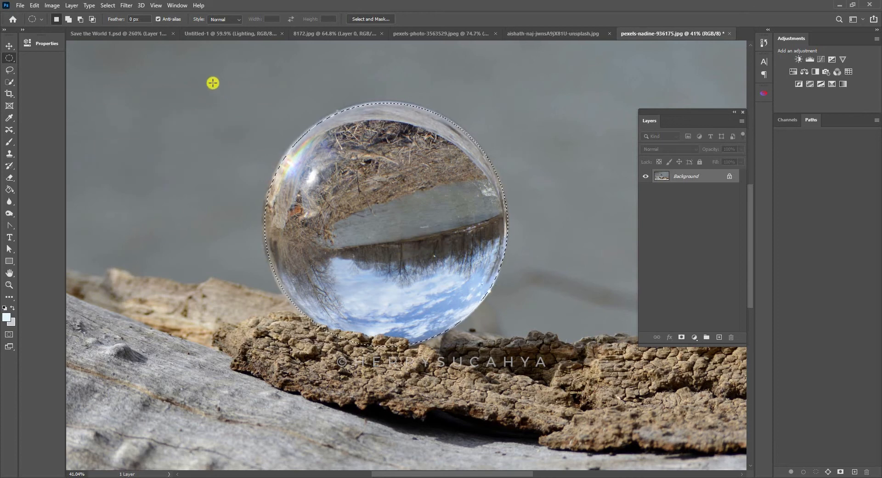
# - Scale the elliptical selection to 100.57% with Transform Selection so it fits the ball's outline
pyautogui.click(108, 5)
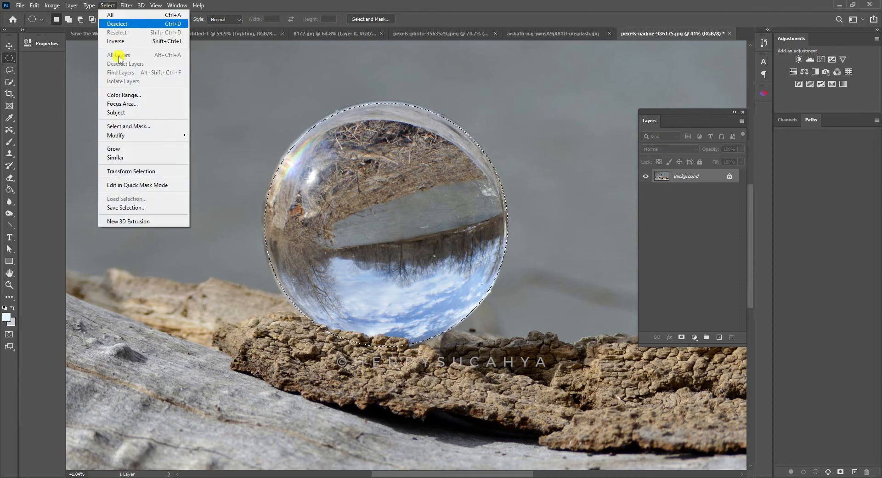
pyautogui.click(140, 172)
pyautogui.moveTo(265, 103); pyautogui.dragTo(264, 101)
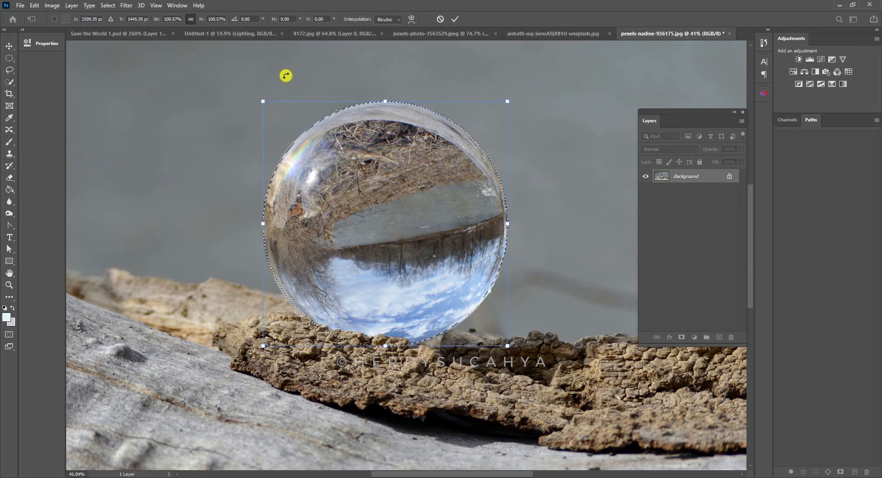
pyautogui.press('Return')
# - Feather the ball selection to soften its edge
pyautogui.click(107, 5)
pyautogui.moveTo(139, 136)
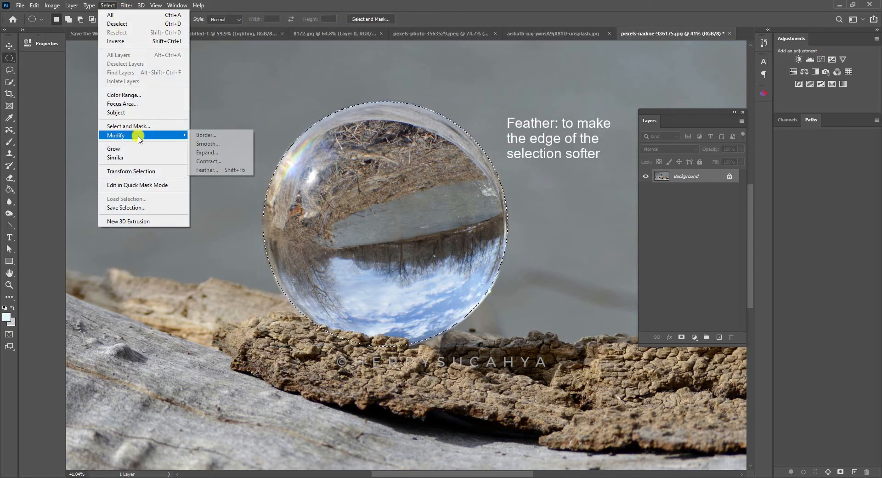
pyautogui.click(212, 169)
pyautogui.click(485, 152)
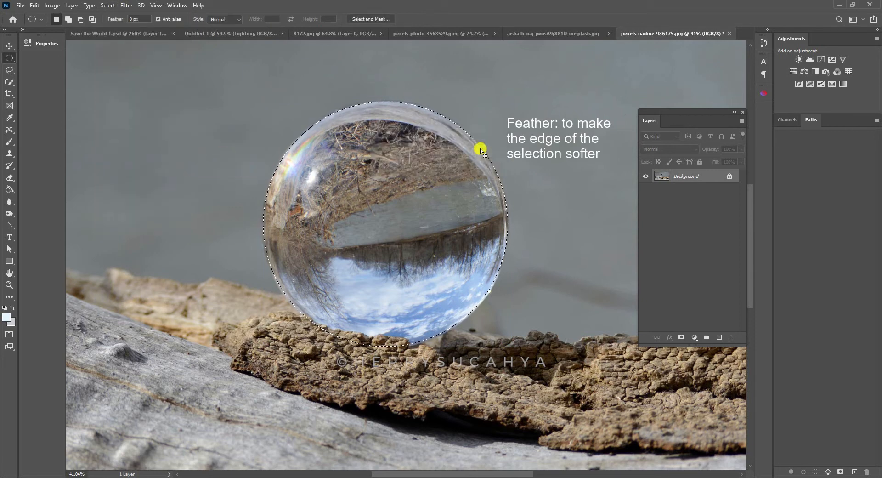
# - Copy the selected glass ball and paste it into the Untitled-1 composite as a new layer
pyautogui.hotkey('ctrl', 'c')
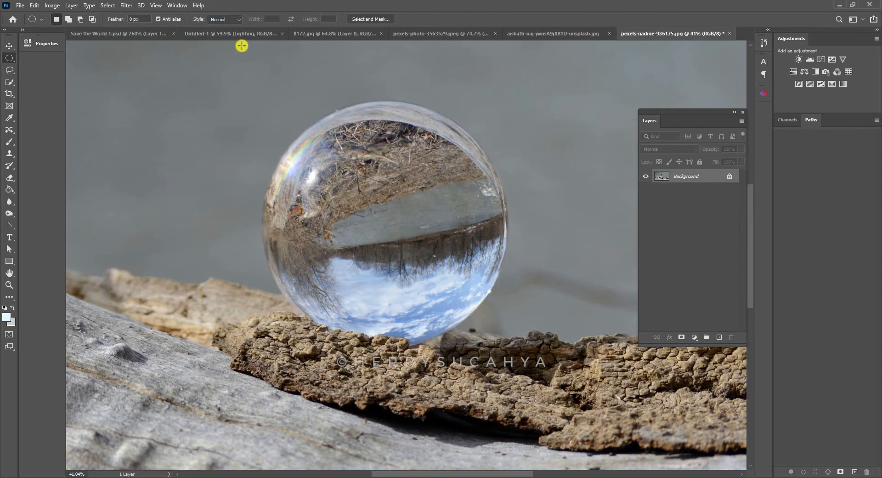
pyautogui.click(256, 33)
pyautogui.hotkey('ctrl', 'v')
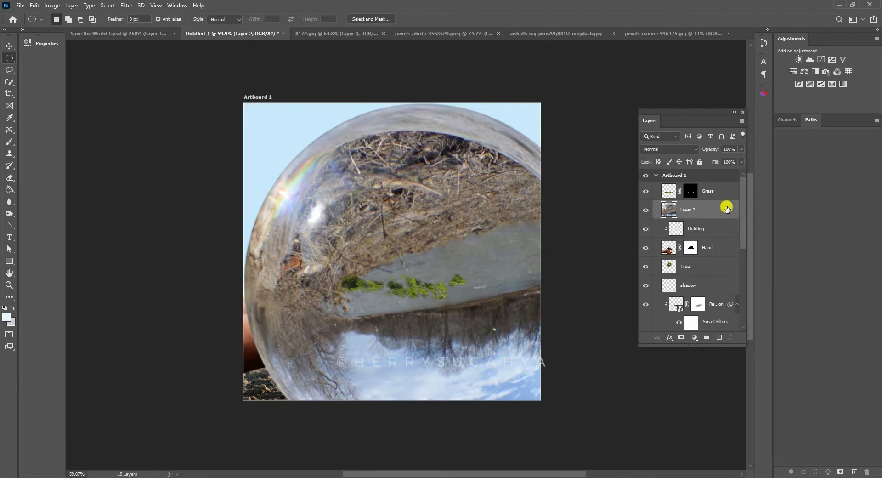
# - Place the pasted ball layer above the Grass layer and rename it Crystal Ball
pyautogui.moveTo(712, 208); pyautogui.dragTo(697, 186)
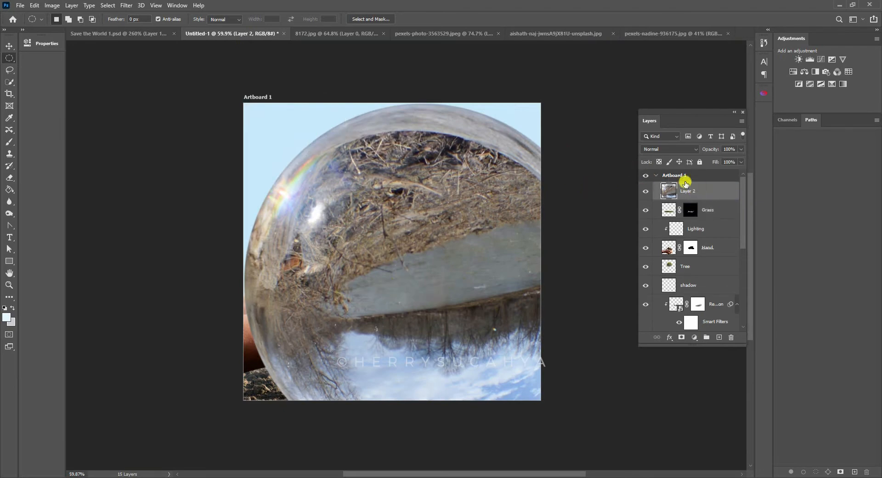
pyautogui.doubleClick(688, 189)
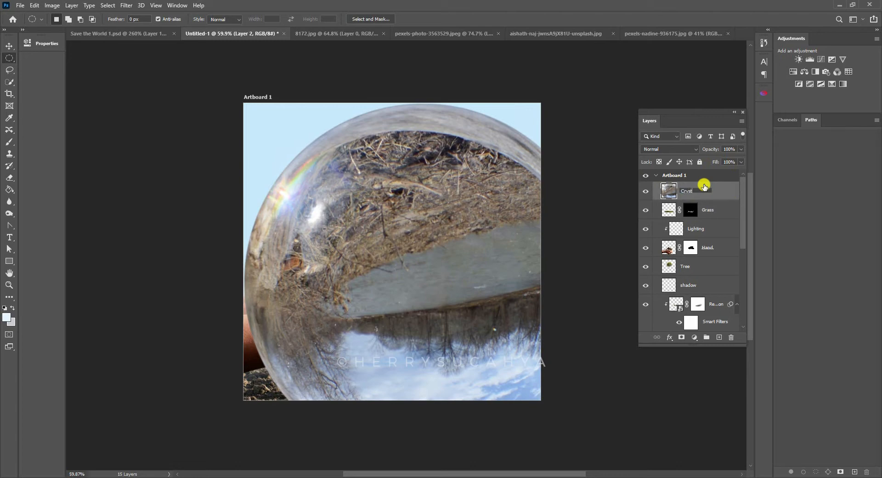
pyautogui.write('Crystal Ball')
pyautogui.press('Return')
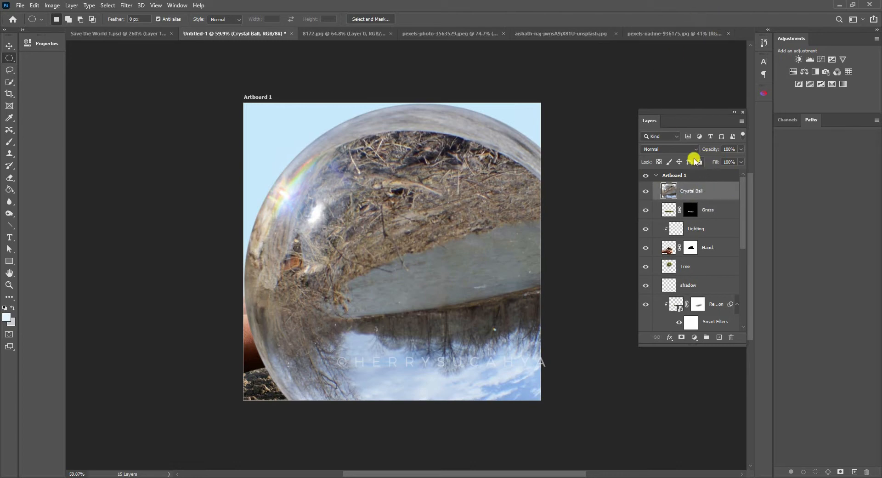
# - Lower the Crystal Ball layer's opacity to 55% and move the ball over the tree and hands
pyautogui.moveTo(711, 152); pyautogui.dragTo(693, 153)
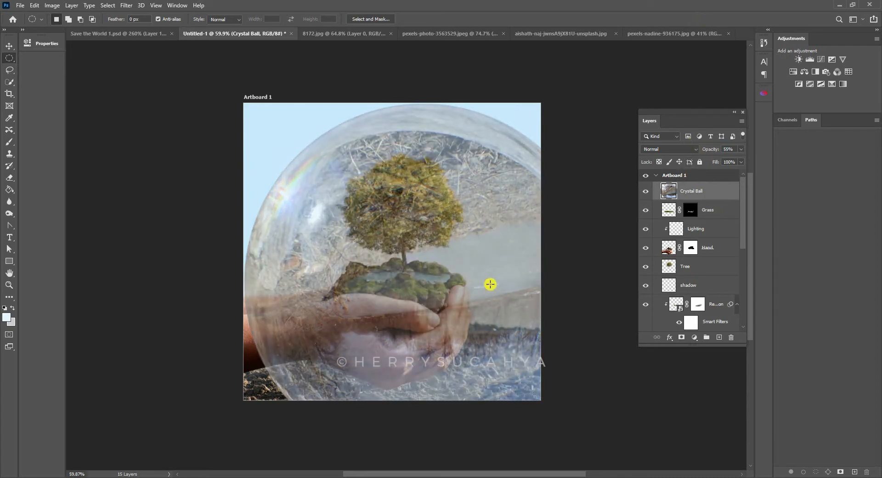
pyautogui.click(9, 46)
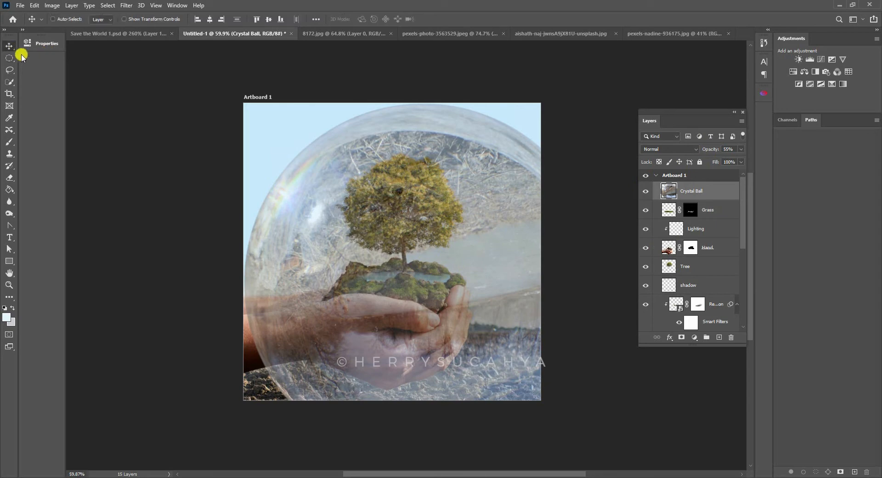
pyautogui.moveTo(481, 308); pyautogui.dragTo(459, 262)
# - Scale the crystal ball proportionally to about 49.86% and position it around the tree so it rests in the hands
pyautogui.hotkey('ctrl', 't')
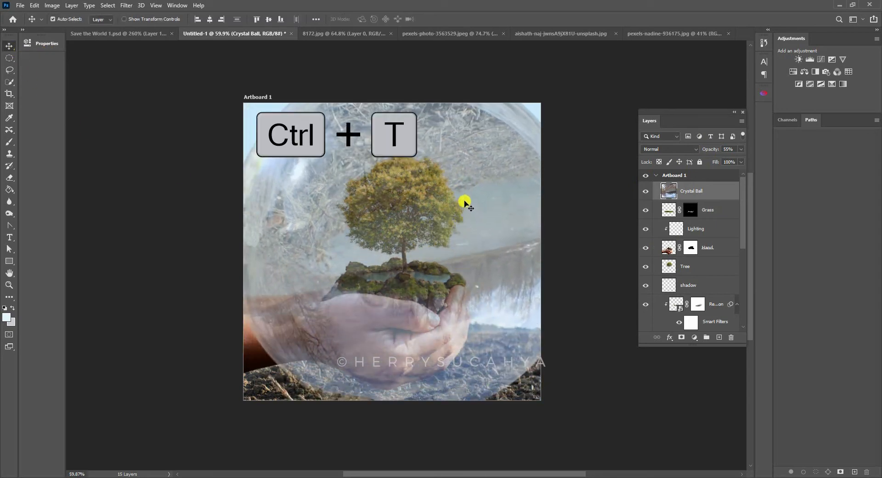
pyautogui.moveTo(404, 60); pyautogui.dragTo(391, 135)
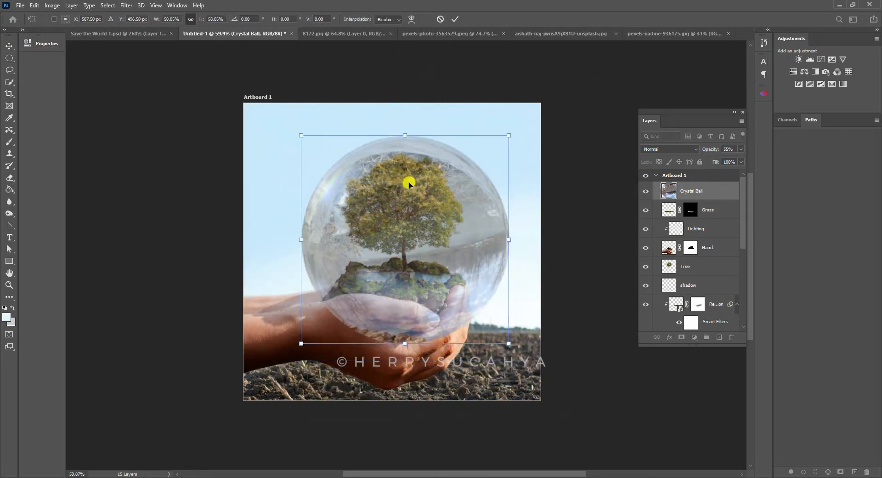
pyautogui.moveTo(407, 215); pyautogui.dragTo(404, 184)
pyautogui.moveTo(405, 105); pyautogui.dragTo(404, 123)
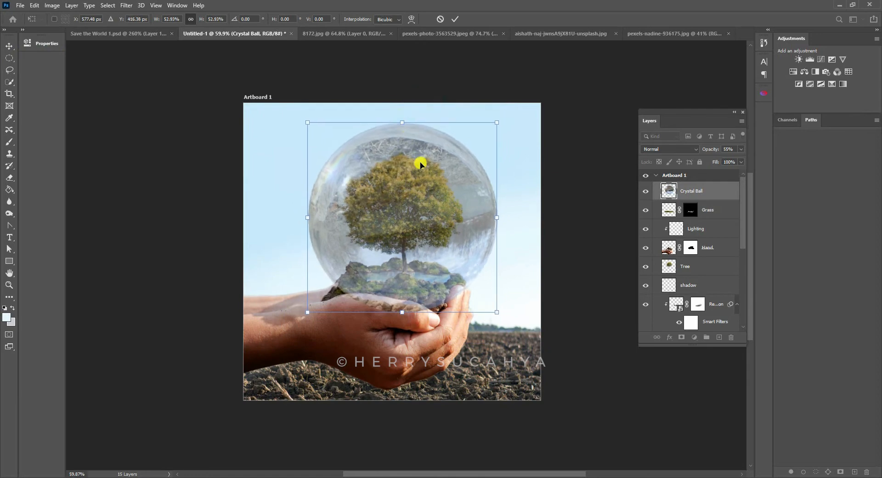
pyautogui.moveTo(420, 164)
pyautogui.mouseDown()
pyautogui.moveTo(415, 169)
pyautogui.moveTo(421, 166)
pyautogui.mouseUp()
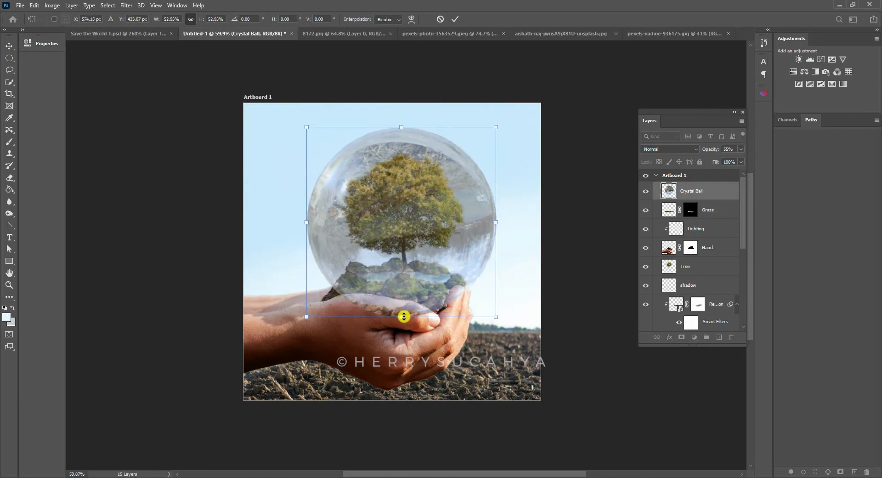
pyautogui.moveTo(404, 317); pyautogui.dragTo(408, 301)
pyautogui.moveTo(419, 291); pyautogui.dragTo(429, 257)
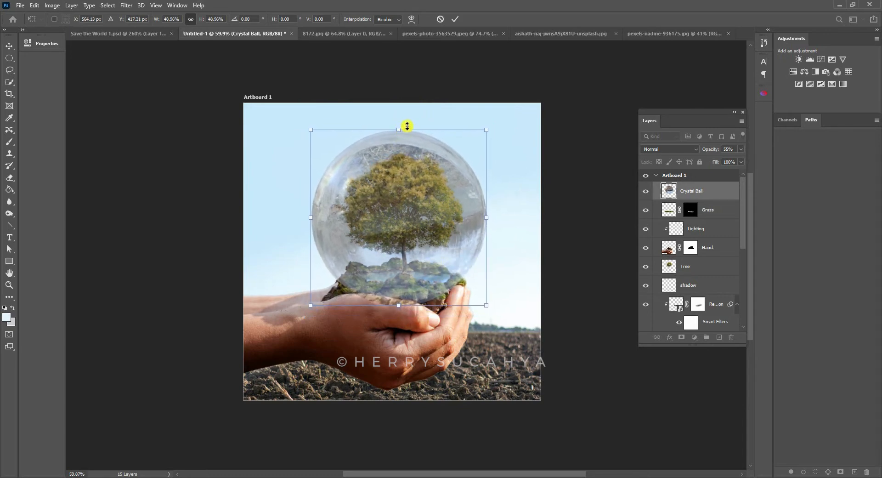
pyautogui.moveTo(399, 130); pyautogui.dragTo(408, 122)
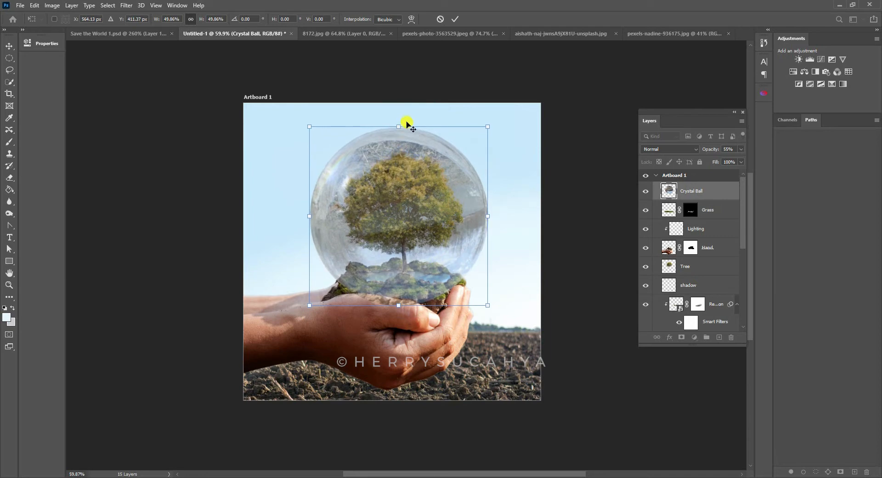
pyautogui.press('Return')
# - Add a layer mask to the Crystal Ball layer and lower its opacity to 26% to reveal the thumb edge
pyautogui.press('z')
pyautogui.moveTo(426, 185); pyautogui.dragTo(451, 167)
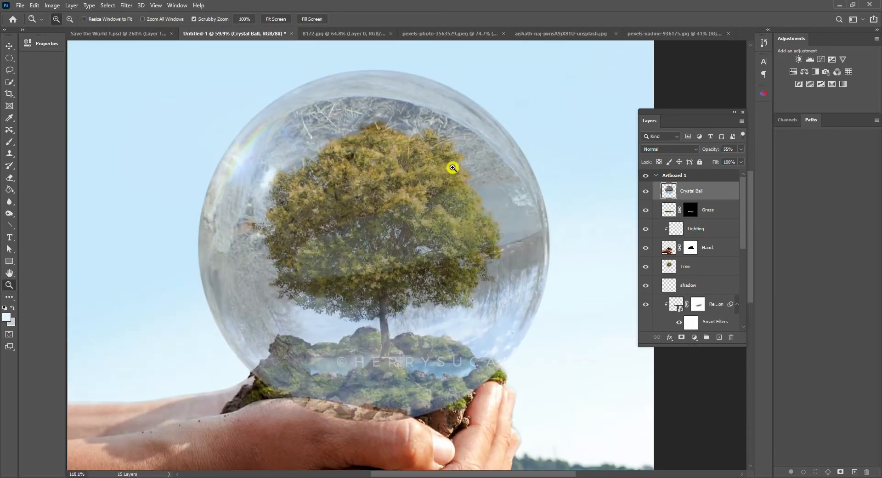
pyautogui.moveTo(382, 296); pyautogui.dragTo(330, 274)
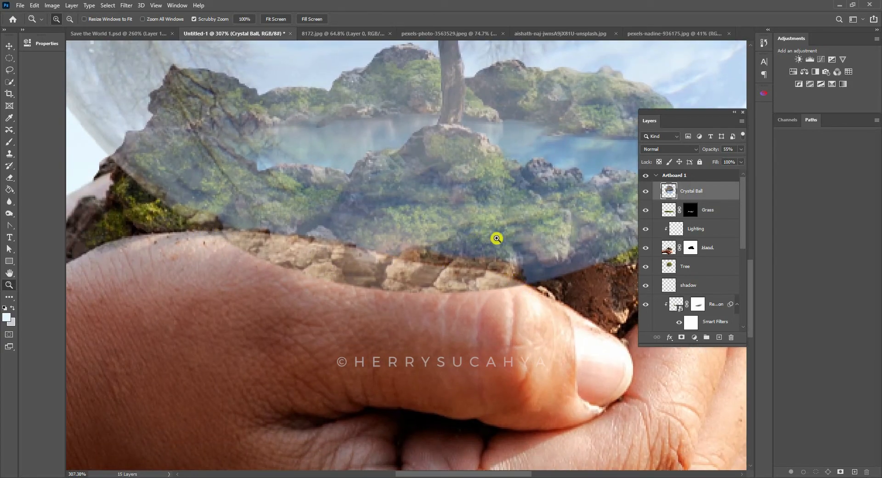
pyautogui.moveTo(436, 188); pyautogui.dragTo(441, 259)
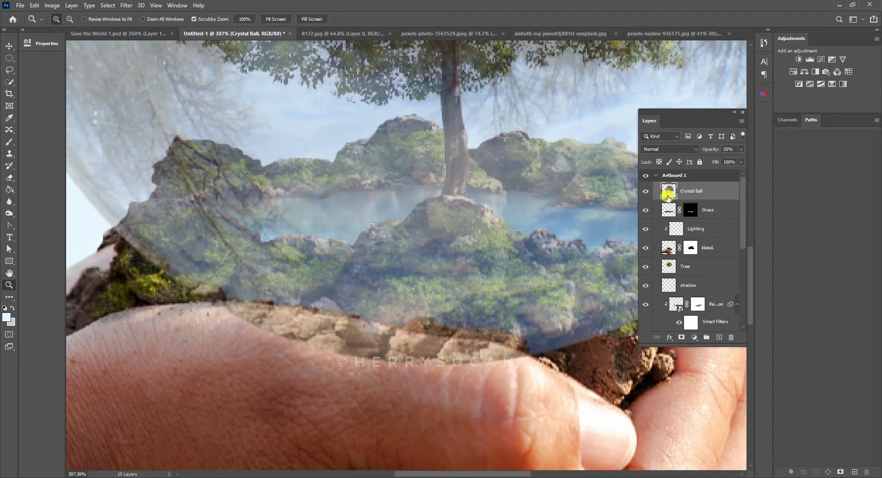
pyautogui.click(688, 338)
pyautogui.press('v')
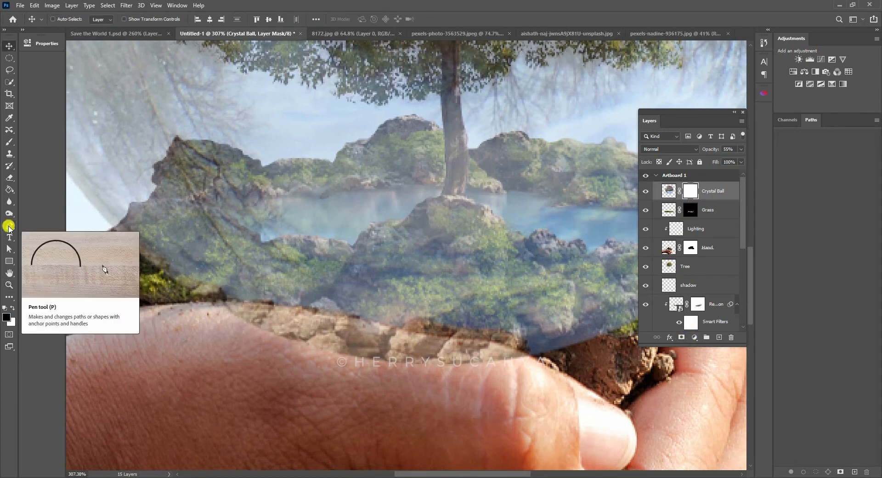
pyautogui.moveTo(8, 226); pyautogui.dragTo(36, 224)
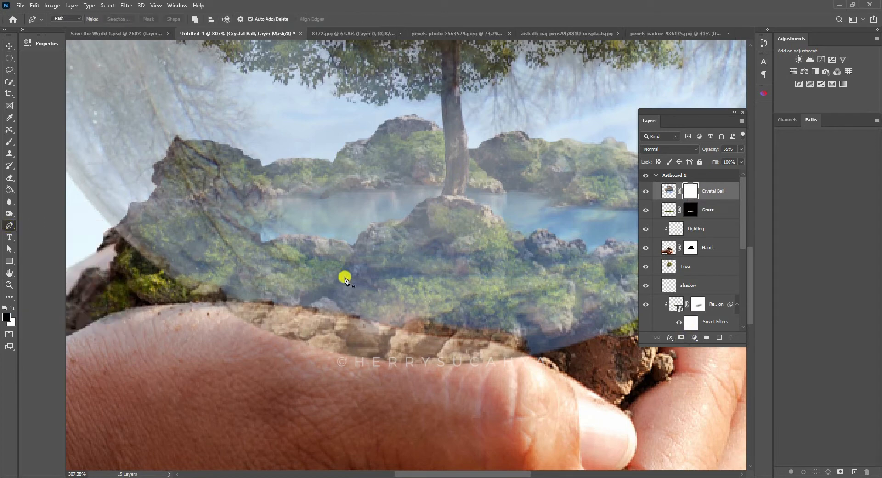
pyautogui.moveTo(281, 302); pyautogui.dragTo(335, 282)
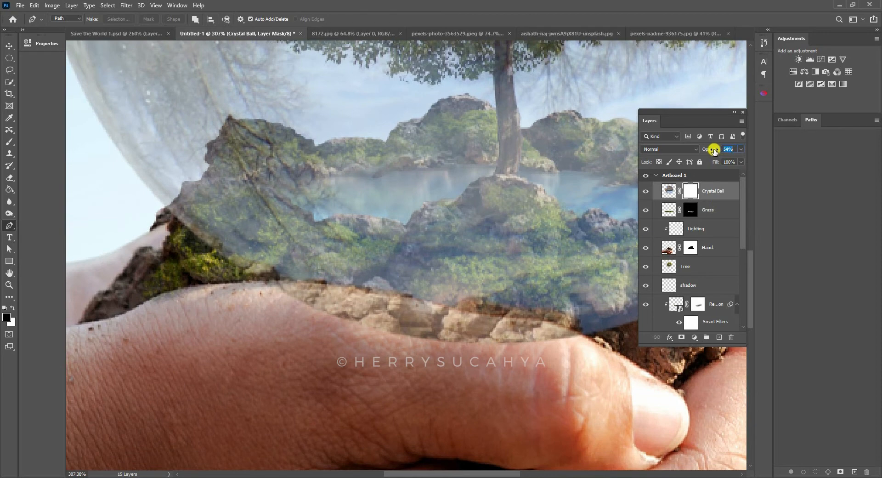
pyautogui.moveTo(713, 150); pyautogui.dragTo(699, 148)
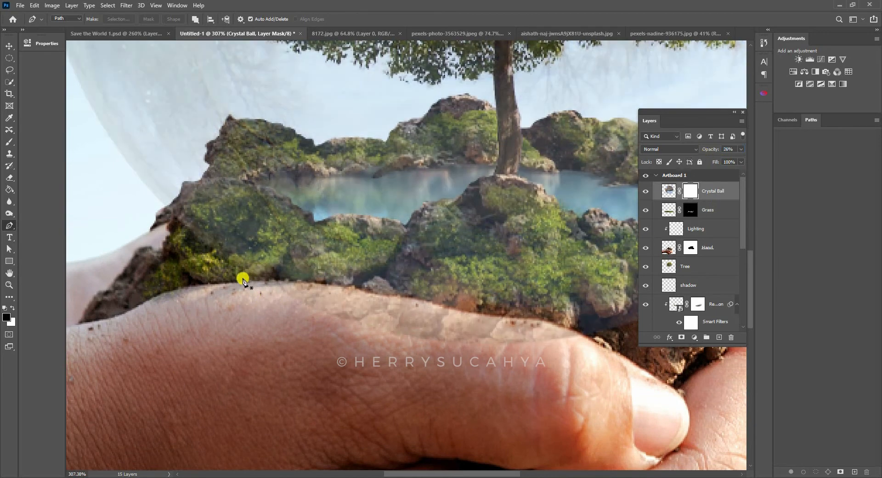
# - Trace a closed Pen path along the thumb's upper edge, enclosing the area where the ball overlaps the hand
pyautogui.moveTo(244, 282); pyautogui.dragTo(275, 281)
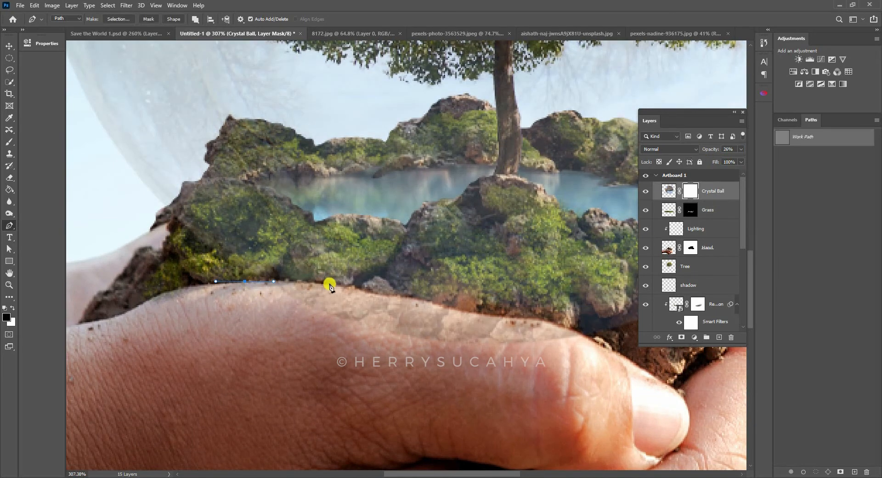
pyautogui.moveTo(330, 285); pyautogui.dragTo(340, 288)
pyautogui.moveTo(399, 297); pyautogui.dragTo(417, 297)
pyautogui.moveTo(547, 318); pyautogui.dragTo(401, 299)
pyautogui.moveTo(313, 292); pyautogui.dragTo(452, 325)
pyautogui.moveTo(427, 343); pyautogui.dragTo(398, 353)
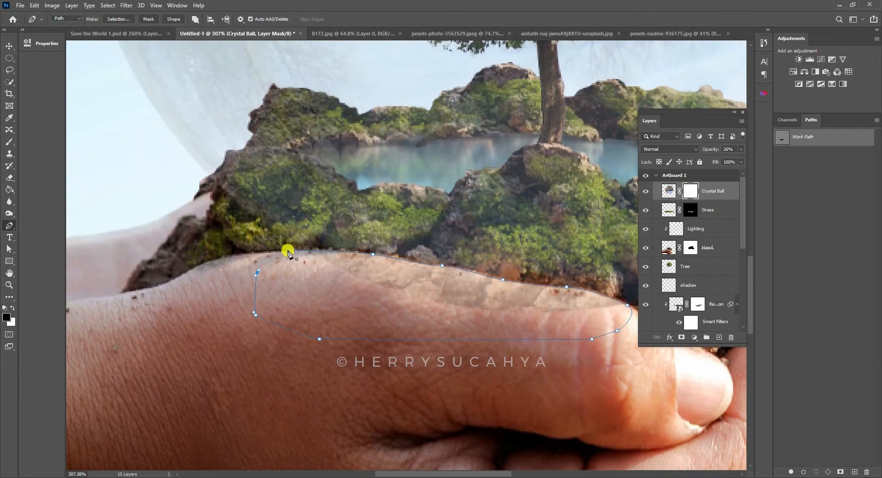
pyautogui.scroll(-3, 288, 249)
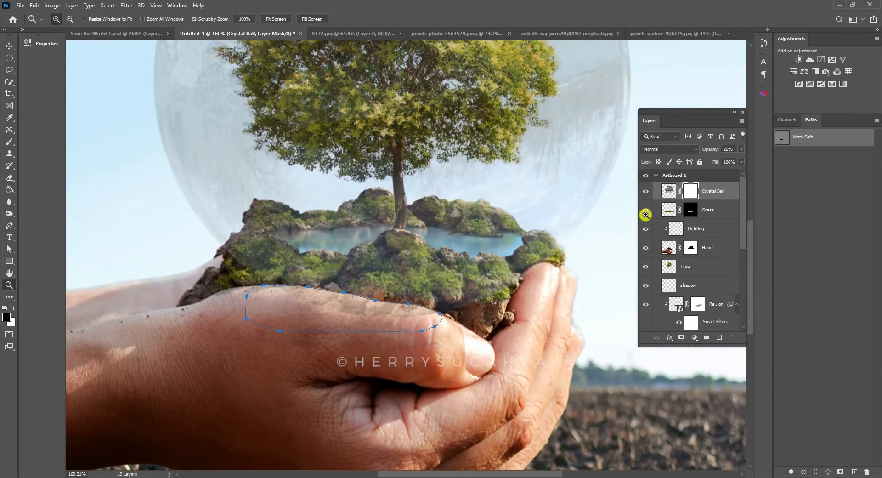
# - Set the Crystal Ball opacity to 66% and fill the thumb path's selection with black on the layer mask
pyautogui.moveTo(714, 149); pyautogui.dragTo(726, 146)
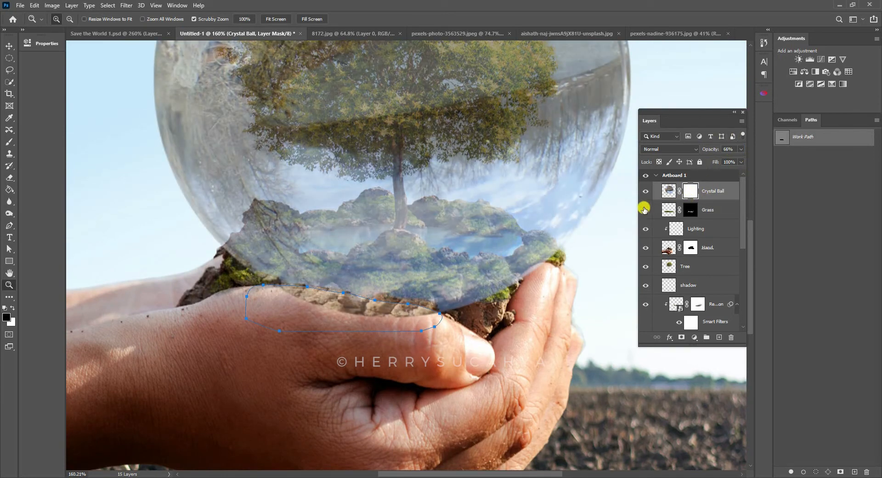
pyautogui.hotkey('ctrl', 'Return')
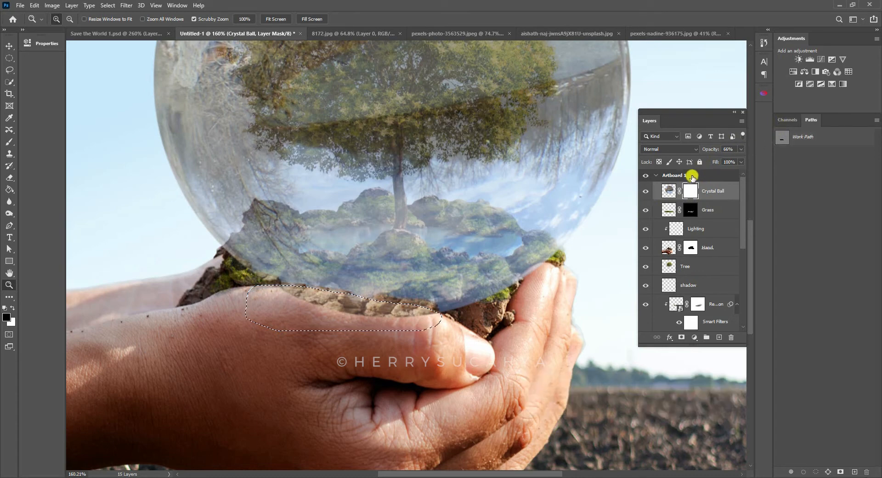
pyautogui.press('x')
pyautogui.hotkey('ctrl', 'Delete')
pyautogui.hotkey('ctrl', 'Delete')
pyautogui.hotkey('ctrl', 'd')
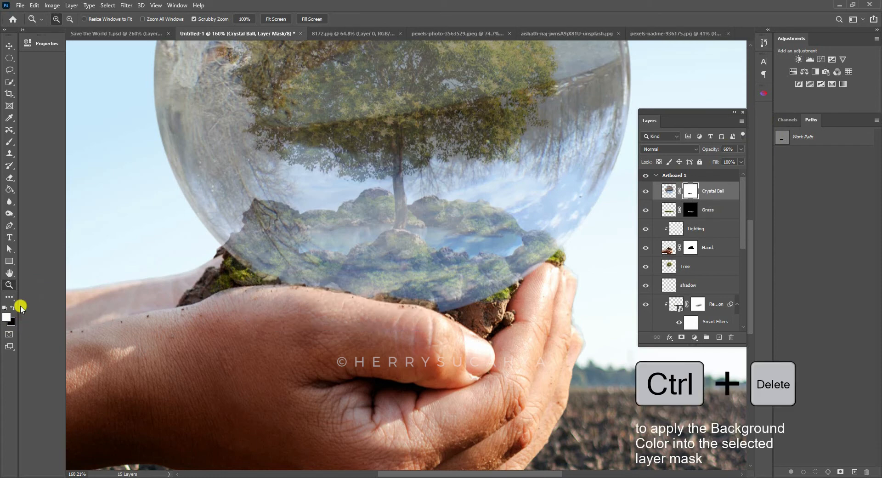
# - Trace the ball's overlap on the fingertip with the Pen tool and mask it out of the Crystal Ball layer in black
pyautogui.moveTo(414, 238); pyautogui.dragTo(441, 251)
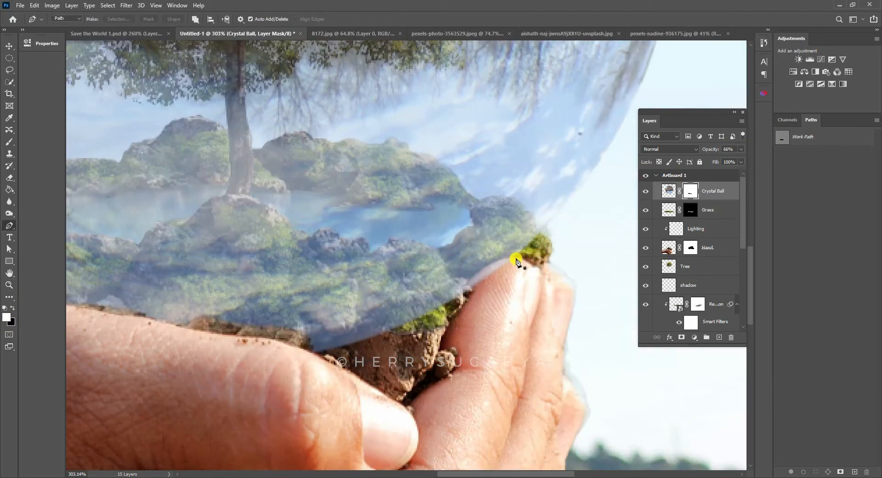
pyautogui.moveTo(515, 258); pyautogui.dragTo(504, 257)
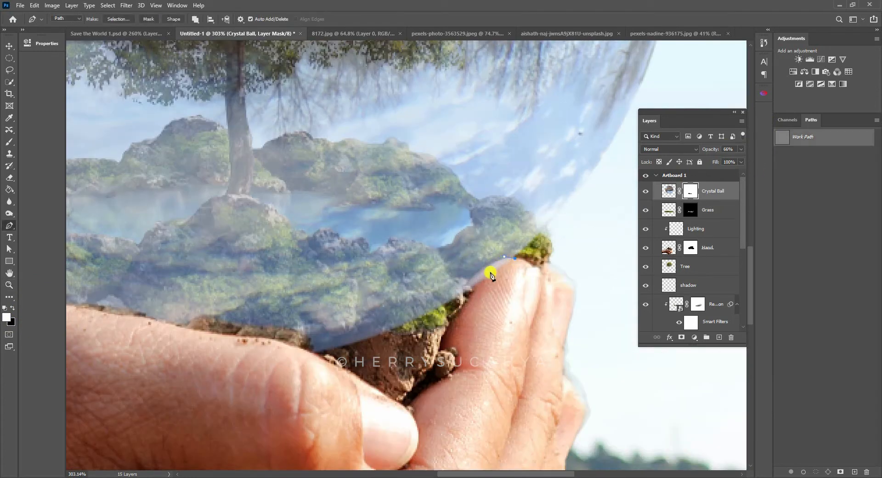
pyautogui.moveTo(468, 284); pyautogui.dragTo(505, 278)
pyautogui.click(473, 293)
pyautogui.hotkey('ctrl', 'Return')
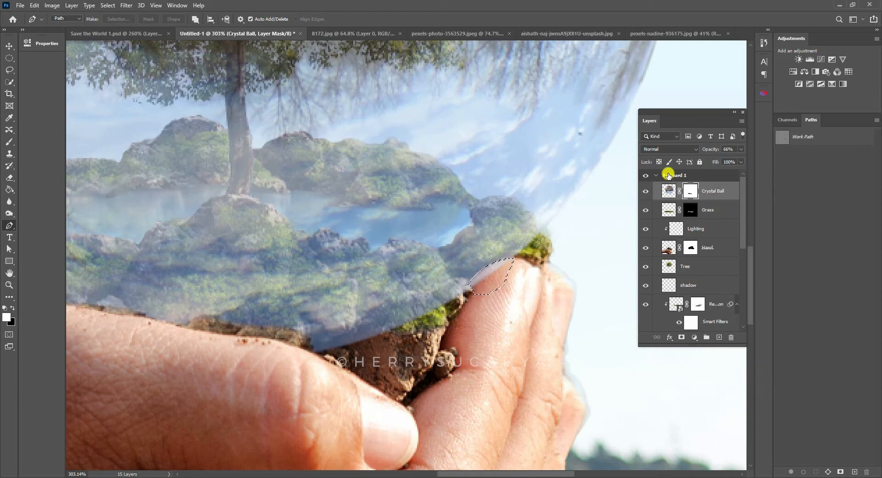
pyautogui.hotkey('ctrl', 'Delete')
pyautogui.hotkey('ctrl', 'd')
# - Soften the Crystal Ball mask's edges along the fingertip and thumb with the Blur tool at brush size 15
pyautogui.press('z')
pyautogui.moveTo(505, 214); pyautogui.dragTo(503, 107)
pyautogui.moveTo(417, 253); pyautogui.dragTo(583, 238)
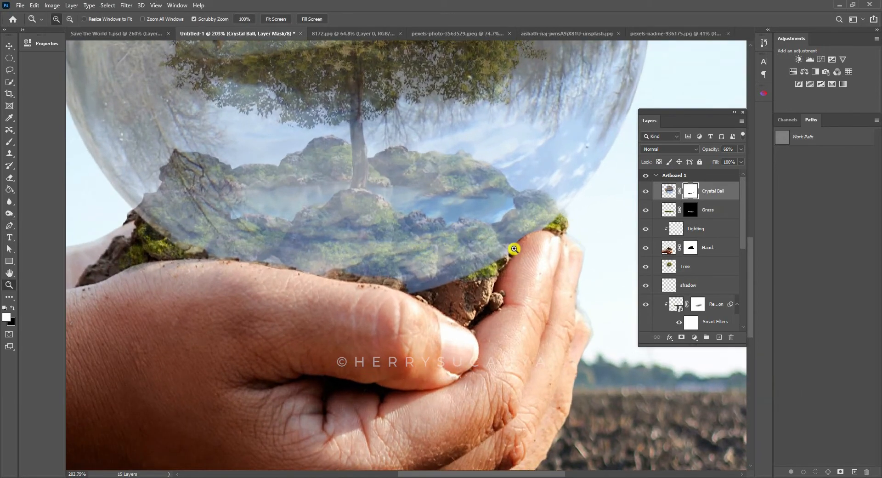
pyautogui.moveTo(514, 249); pyautogui.dragTo(515, 247)
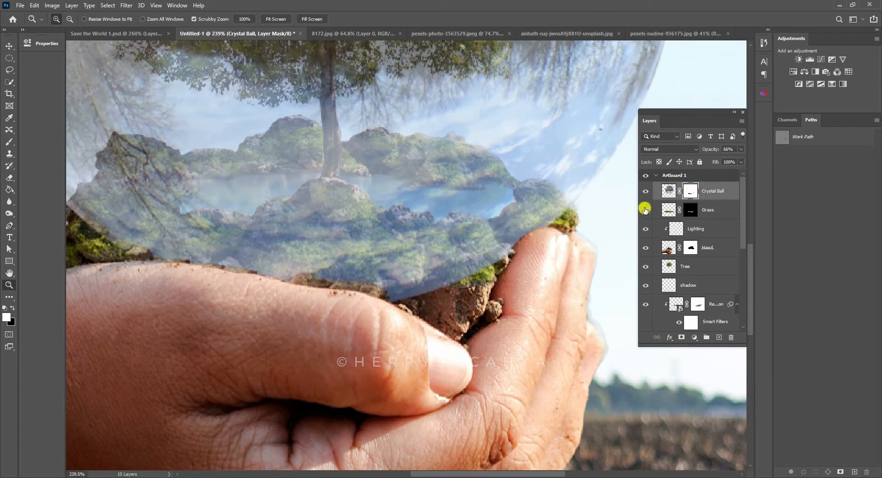
pyautogui.click(9, 201)
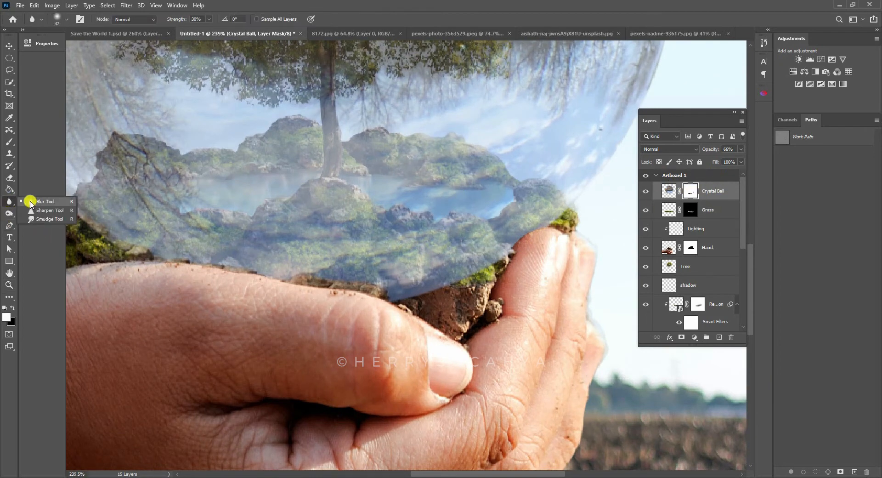
pyautogui.click(34, 202)
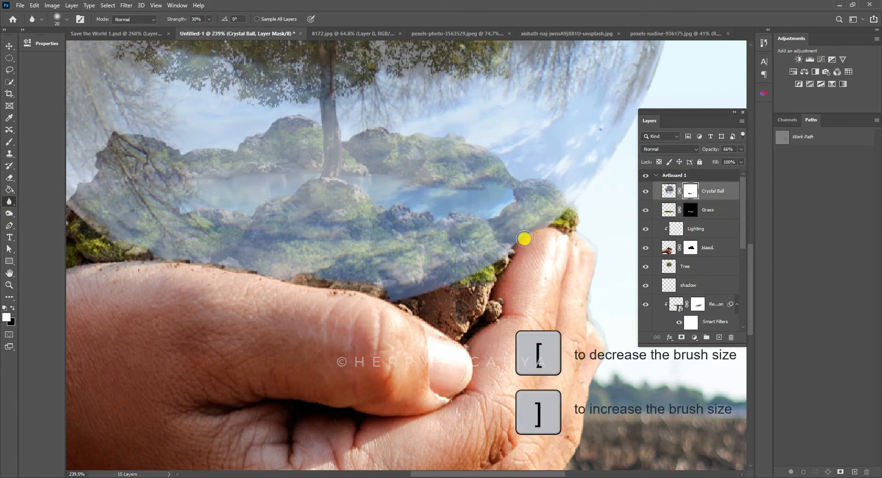
pyautogui.press('[')
pyautogui.press('[')
pyautogui.press('[')
pyautogui.moveTo(547, 223)
pyautogui.mouseDown()
pyautogui.moveTo(509, 258)
pyautogui.moveTo(555, 228)
pyautogui.moveTo(520, 239)
pyautogui.moveTo(492, 280)
pyautogui.mouseUp()
pyautogui.moveTo(159, 276)
pyautogui.mouseDown()
pyautogui.moveTo(218, 264)
pyautogui.moveTo(234, 274)
pyautogui.mouseUp()
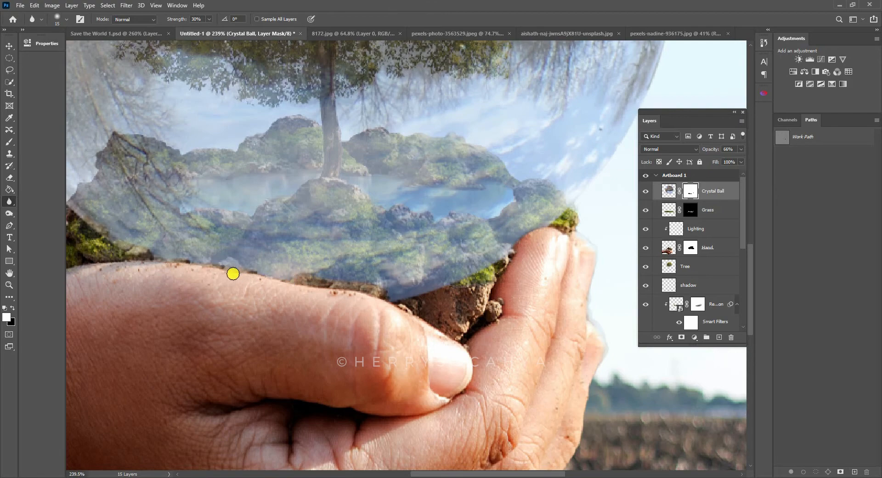
pyautogui.moveTo(309, 277)
pyautogui.mouseDown()
pyautogui.moveTo(380, 288)
pyautogui.moveTo(260, 280)
pyautogui.mouseUp()
# - Restore the Crystal Ball layer's opacity to 100%
pyautogui.press('z')
pyautogui.moveTo(407, 247); pyautogui.dragTo(370, 255)
pyautogui.moveTo(508, 144); pyautogui.dragTo(422, 142)
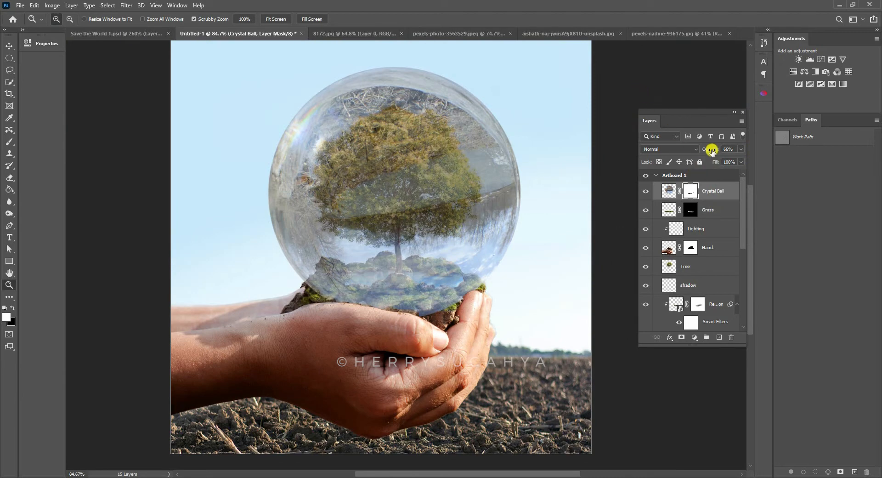
pyautogui.moveTo(710, 151); pyautogui.dragTo(743, 152)
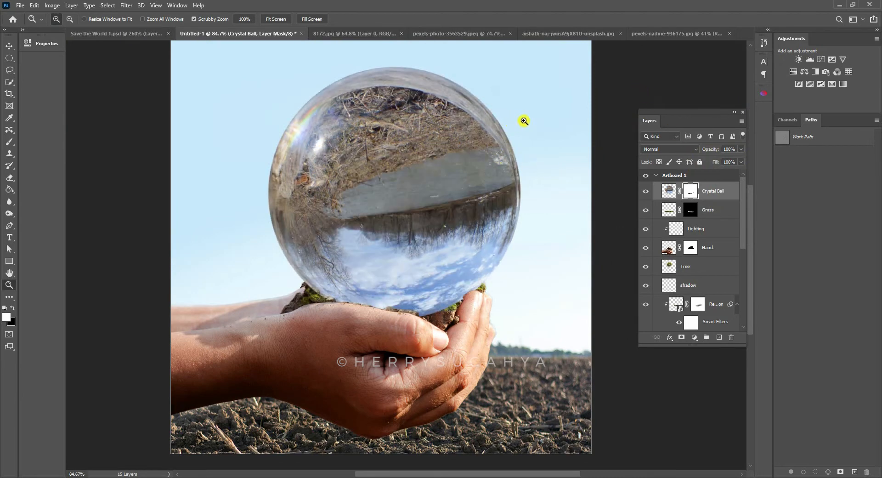
# - Unlink the Crystal Ball layer from its mask and flip only the ball image horizontally
pyautogui.moveTo(628, 104); pyautogui.dragTo(418, 111)
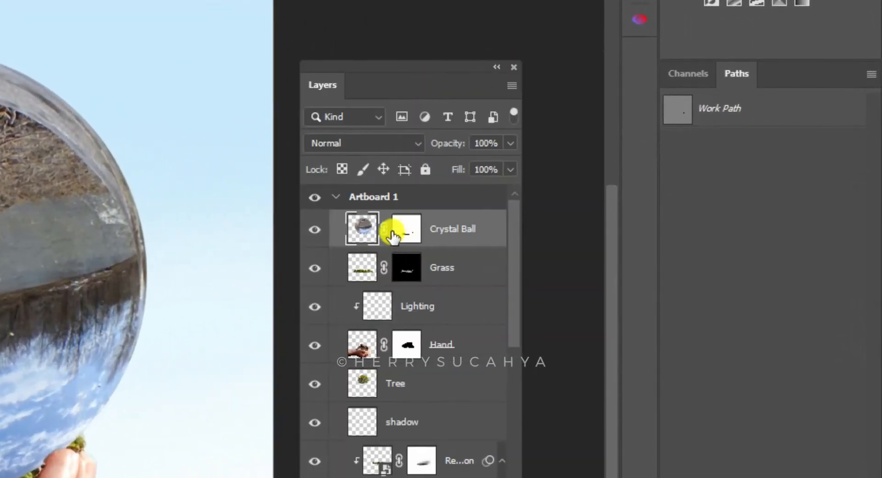
pyautogui.click(384, 230)
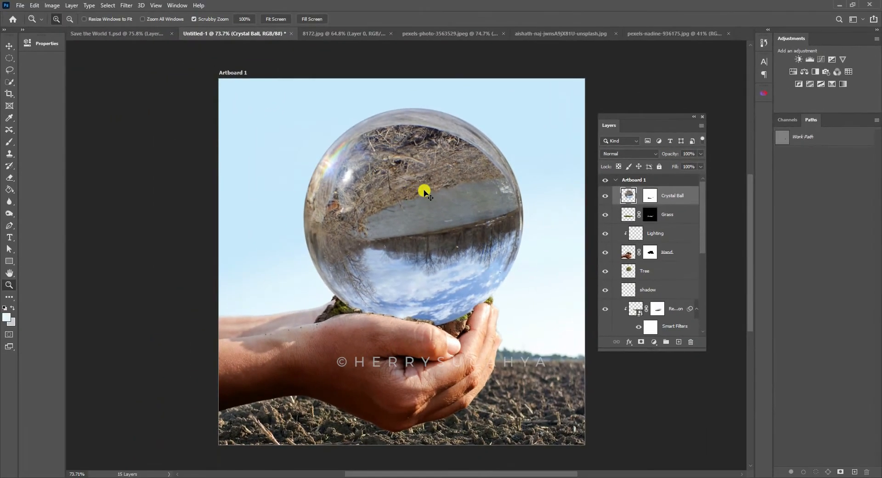
pyautogui.hotkey('ctrl', 't')
pyautogui.rightClick(426, 196)
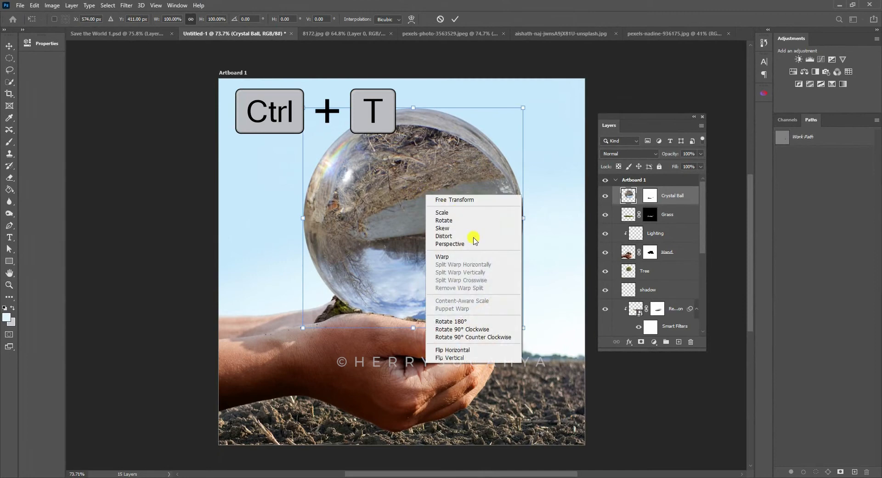
pyautogui.click(459, 350)
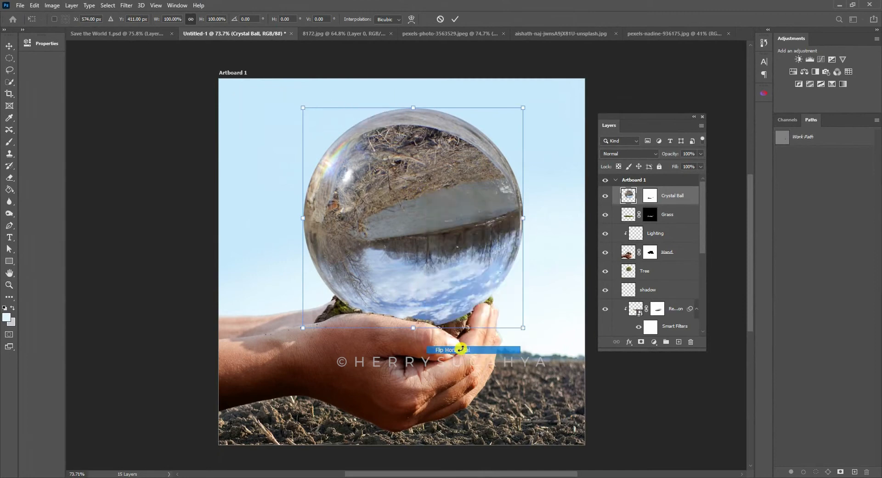
pyautogui.press('Return')
pyautogui.press('z')
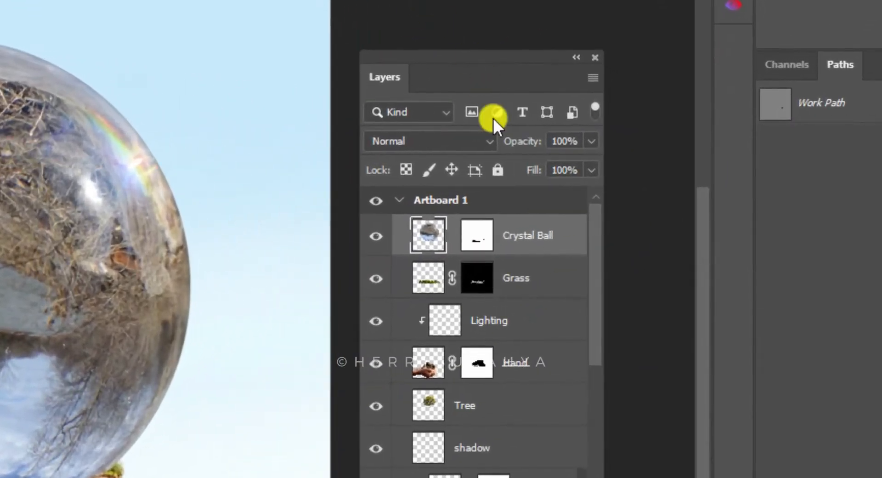
# - Relink the Crystal Ball layer to its mask and compare the composite with the reference Save the World 1.psd
pyautogui.click(452, 237)
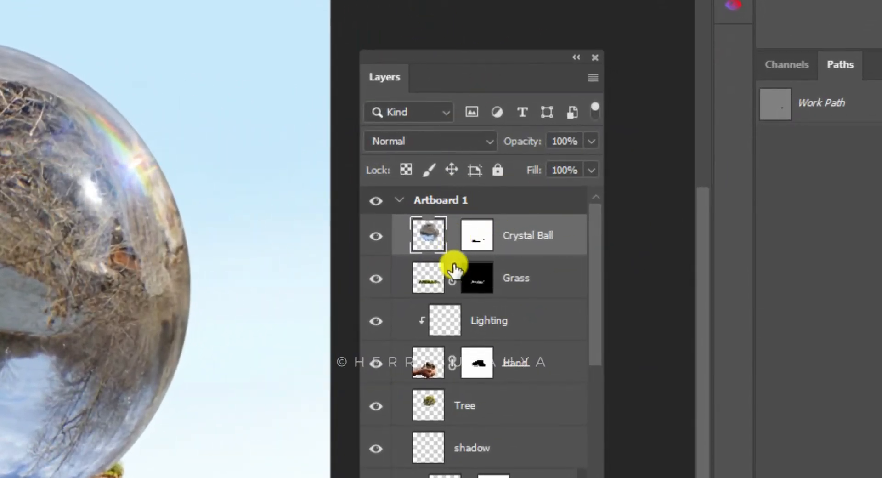
pyautogui.moveTo(433, 67); pyautogui.dragTo(388, 65)
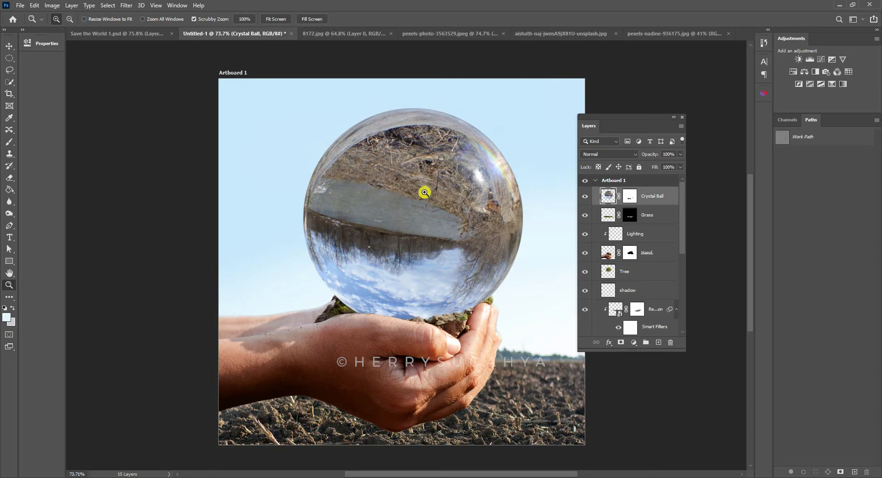
pyautogui.click(138, 34)
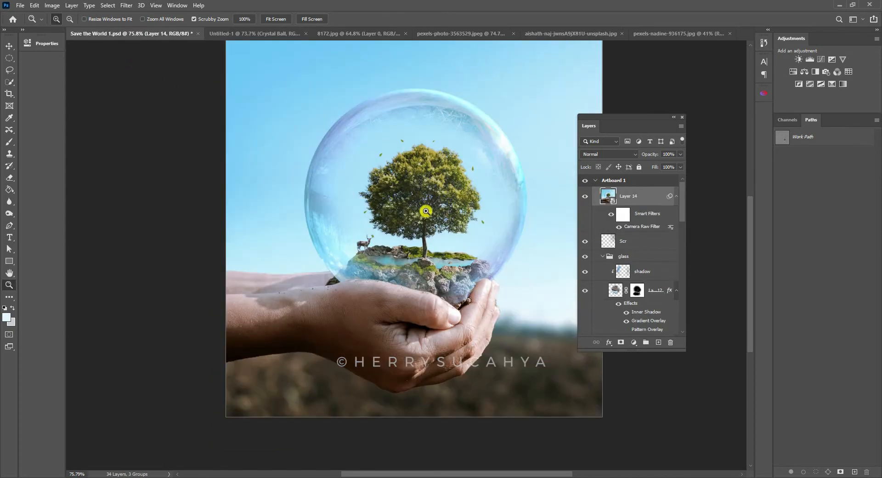
pyautogui.click(270, 35)
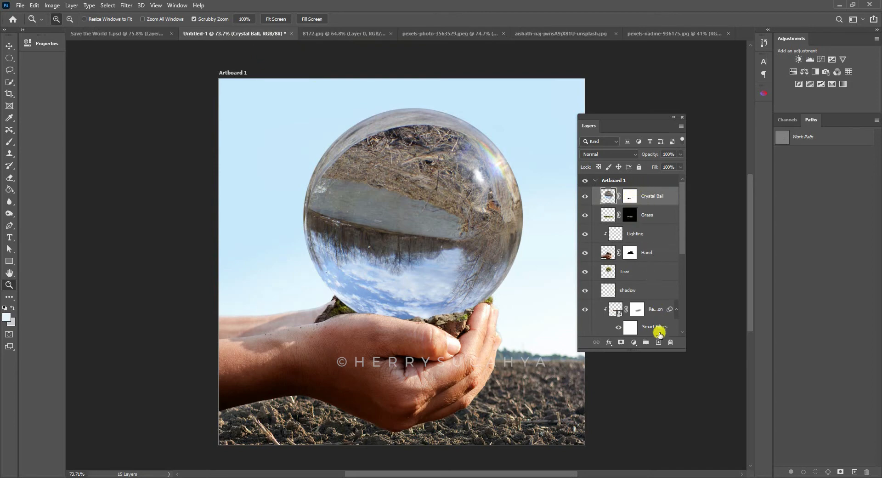
# - Place the Crystal Ball layer in a new group and add a layer mask to that group
pyautogui.click(647, 344)
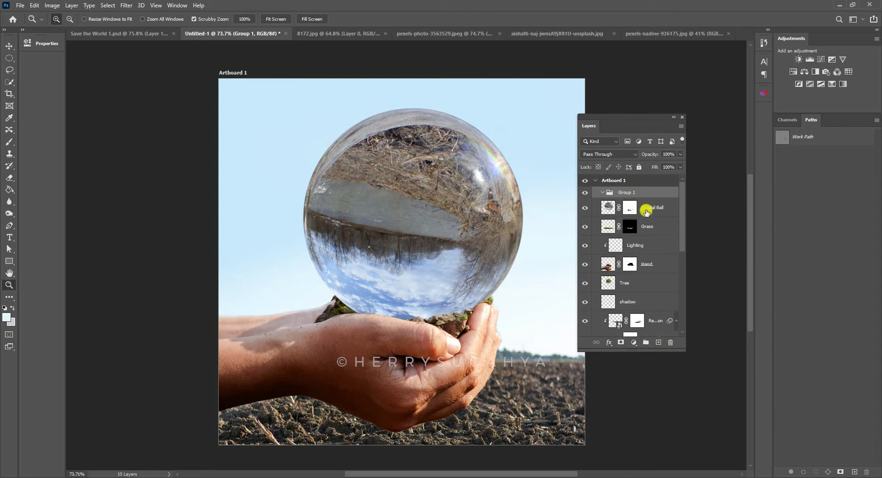
pyautogui.moveTo(647, 210); pyautogui.dragTo(613, 195)
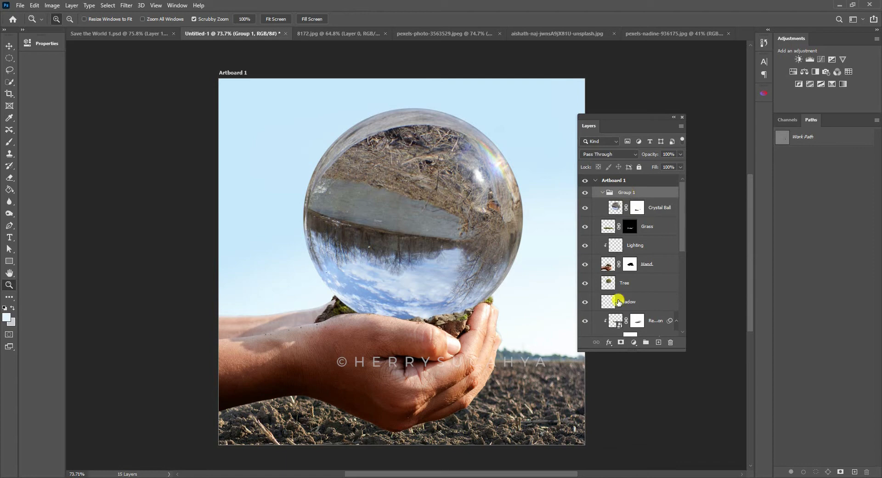
pyautogui.click(622, 342)
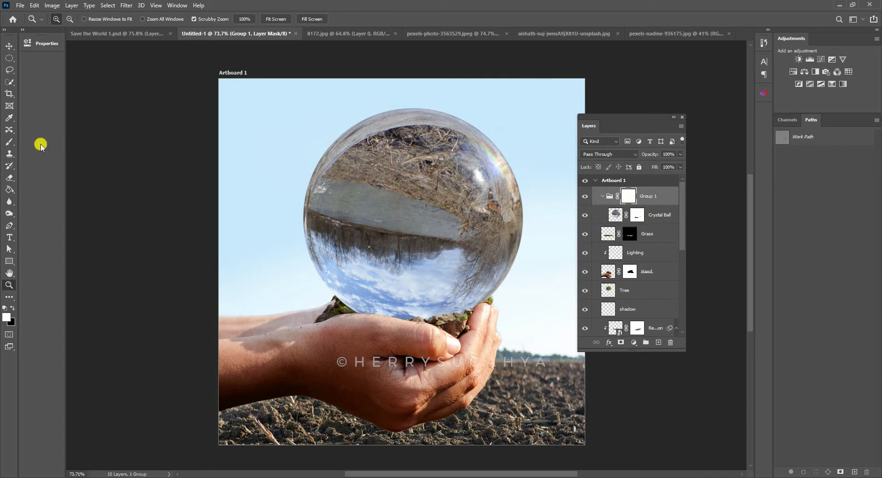
# - Paint black over the ball's centre on the group mask with a soft 275 px brush at 45% opacity, and rename the group Crystal Ball
pyautogui.click(9, 143)
pyautogui.click(41, 144)
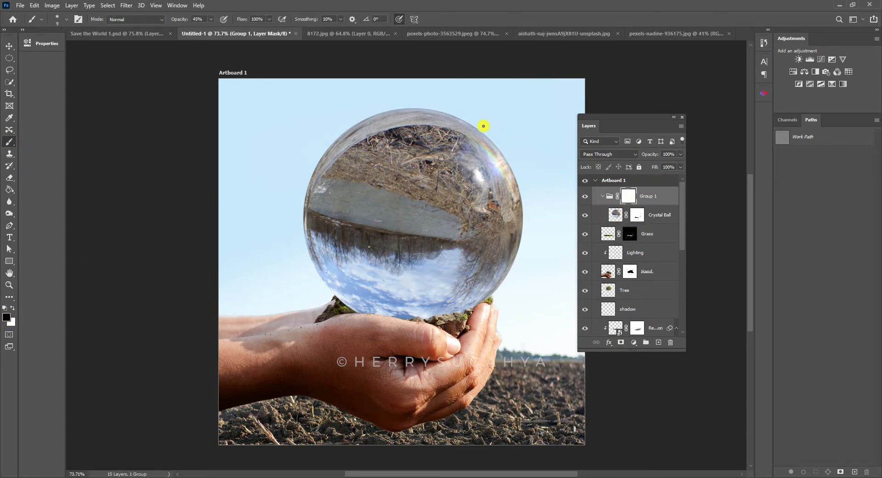
pyautogui.rightClick(394, 177)
pyautogui.moveTo(439, 197); pyautogui.dragTo(481, 200)
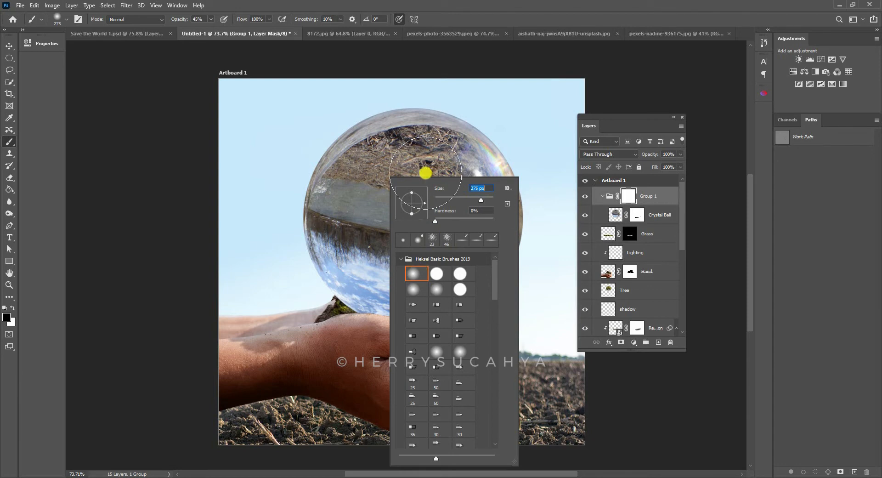
pyautogui.press('Return')
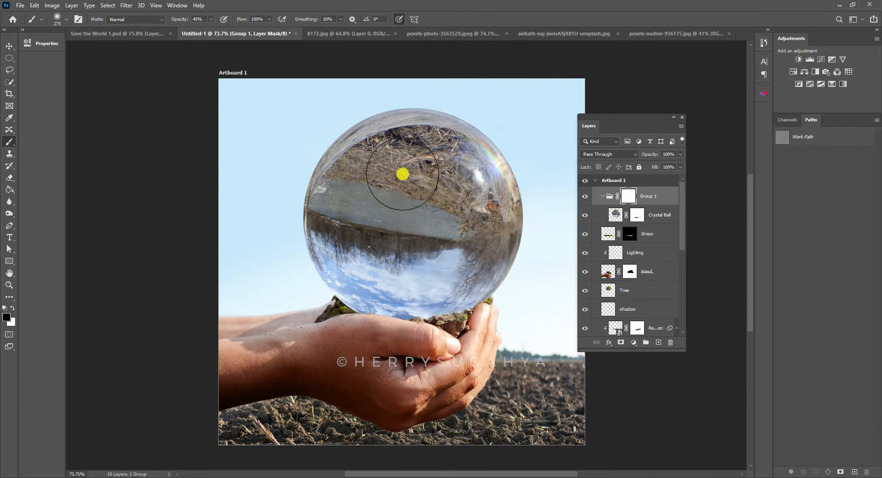
pyautogui.moveTo(401, 173)
pyautogui.mouseDown()
pyautogui.moveTo(459, 253)
pyautogui.moveTo(385, 173)
pyautogui.moveTo(436, 245)
pyautogui.moveTo(393, 172)
pyautogui.moveTo(414, 243)
pyautogui.moveTo(422, 181)
pyautogui.moveTo(472, 242)
pyautogui.moveTo(431, 160)
pyautogui.moveTo(388, 260)
pyautogui.moveTo(465, 232)
pyautogui.moveTo(366, 227)
pyautogui.moveTo(451, 249)
pyautogui.moveTo(454, 217)
pyautogui.moveTo(416, 243)
pyautogui.moveTo(364, 201)
pyautogui.moveTo(414, 168)
pyautogui.moveTo(389, 241)
pyautogui.moveTo(398, 268)
pyautogui.moveTo(454, 258)
pyautogui.moveTo(455, 190)
pyautogui.moveTo(472, 186)
pyautogui.moveTo(449, 262)
pyautogui.mouseUp()
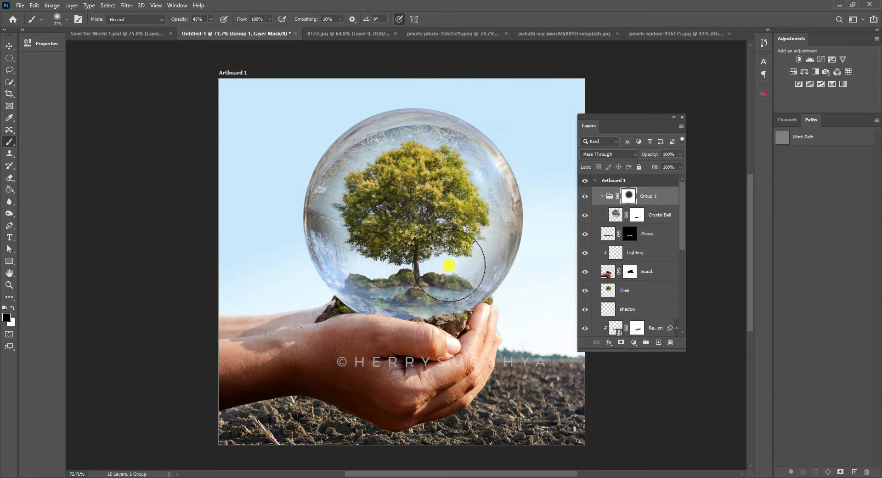
pyautogui.moveTo(415, 166)
pyautogui.mouseDown()
pyautogui.moveTo(376, 199)
pyautogui.moveTo(412, 161)
pyautogui.moveTo(452, 190)
pyautogui.moveTo(414, 225)
pyautogui.mouseUp()
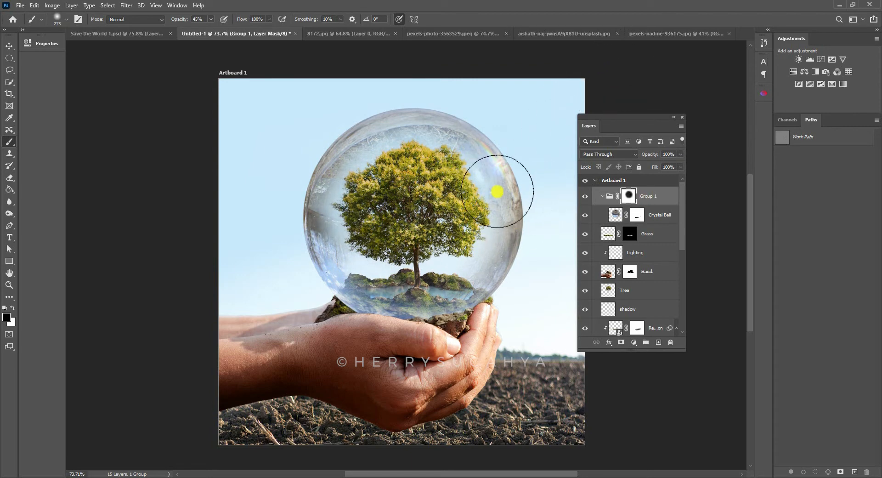
pyautogui.doubleClick(642, 200)
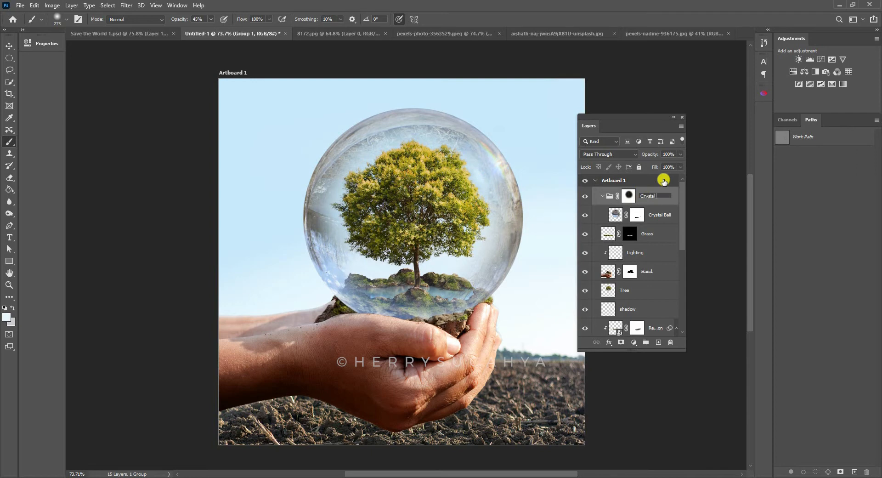
pyautogui.press('Return')
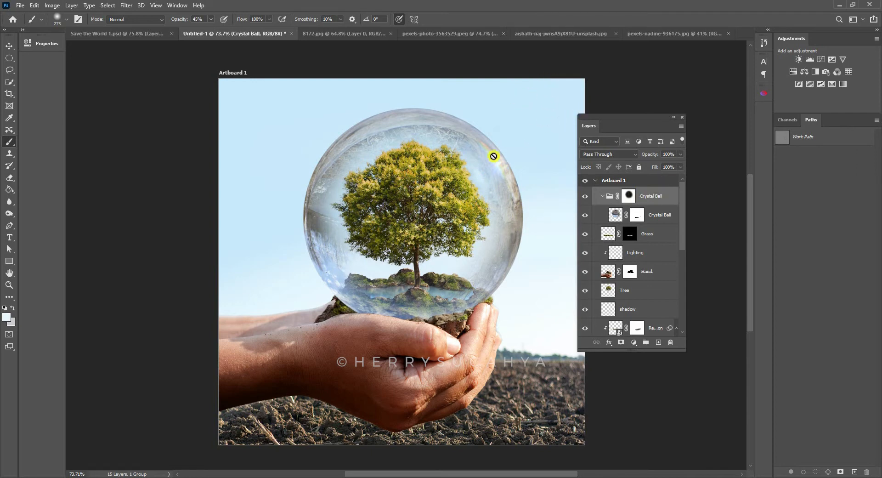
# - Scale the Tree layer down to 82.81%, keeping the trunk standing on the rocks by the pool
pyautogui.press('v')
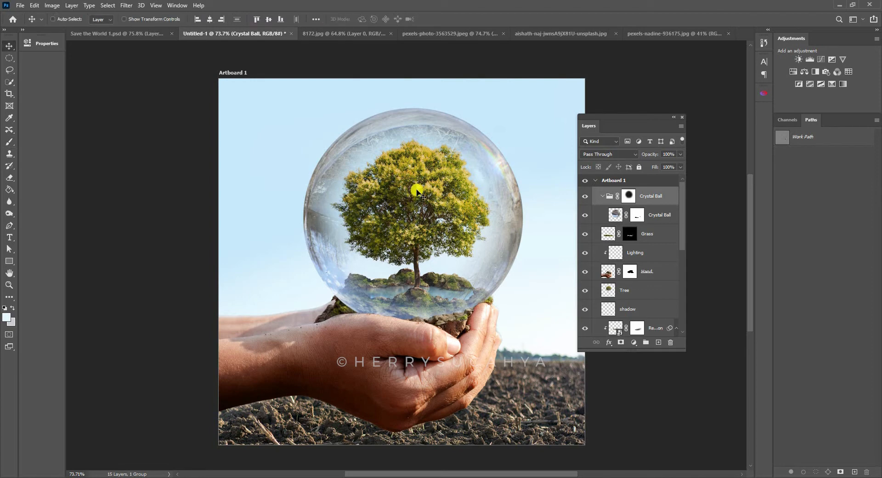
pyautogui.moveTo(416, 186); pyautogui.dragTo(413, 179)
pyautogui.click(404, 162)
pyautogui.rightClick(405, 169)
pyautogui.click(427, 182)
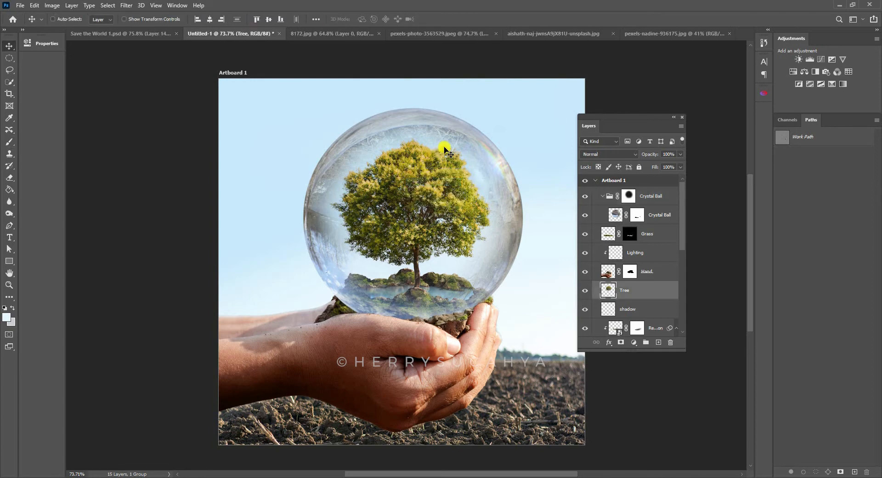
pyautogui.hotkey('ctrl', 't')
pyautogui.moveTo(416, 138); pyautogui.dragTo(417, 155)
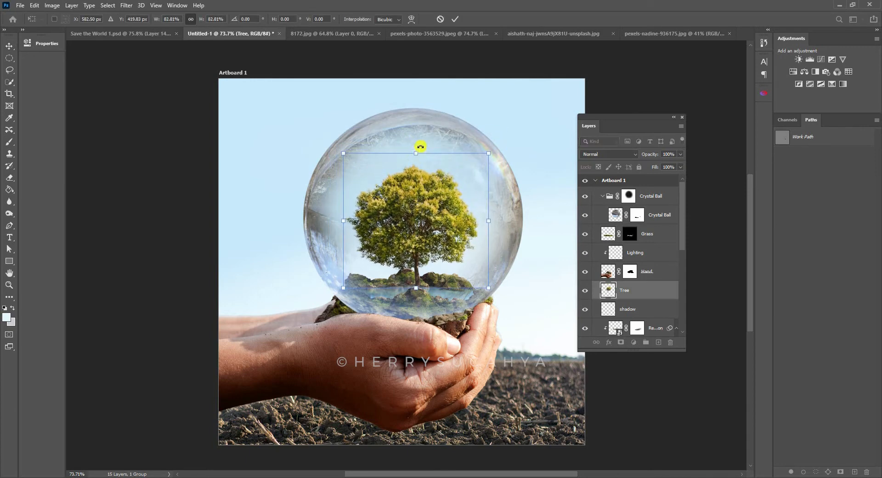
pyautogui.press('Return')
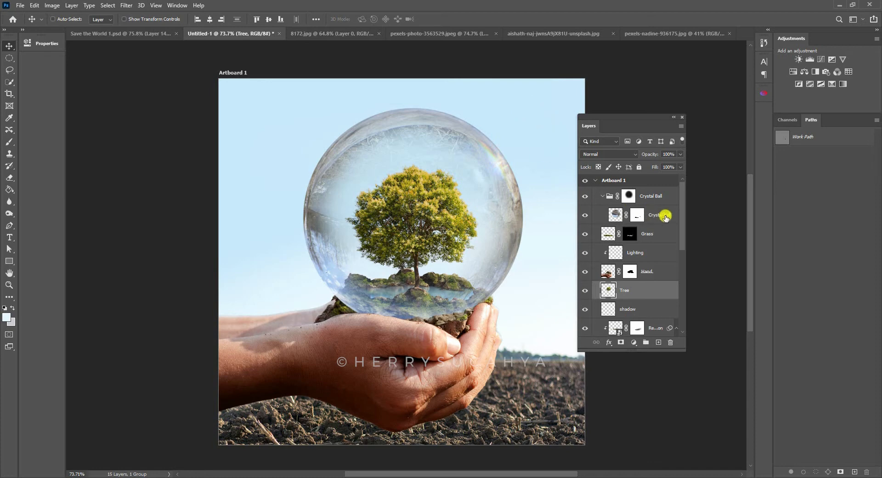
# - Add an Inner Shadow effect to the Crystal Ball layer inside the group
pyautogui.click(639, 217)
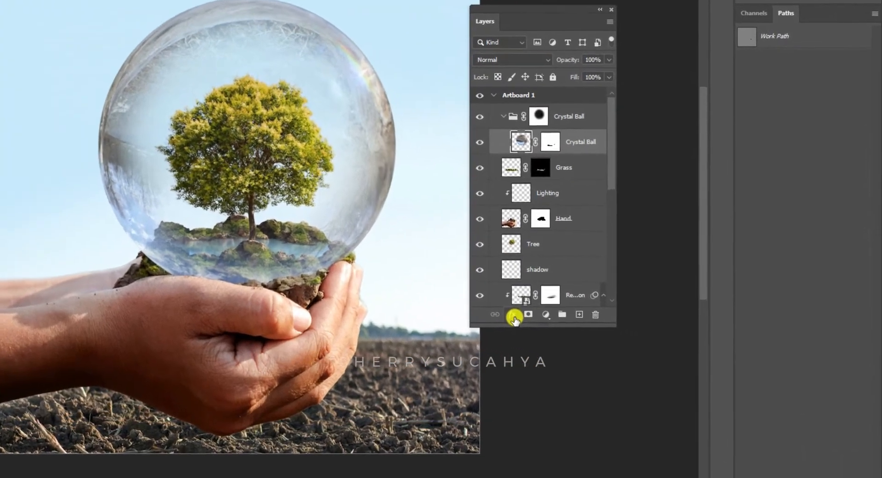
pyautogui.click(515, 316)
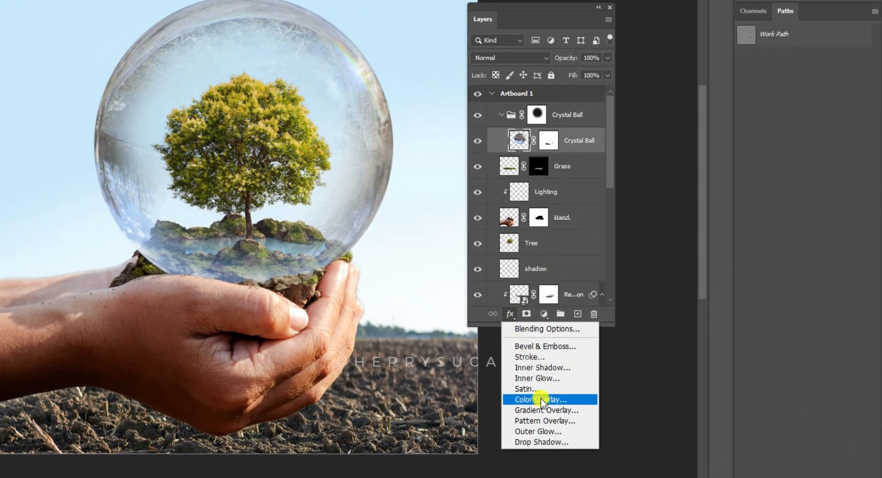
pyautogui.click(549, 367)
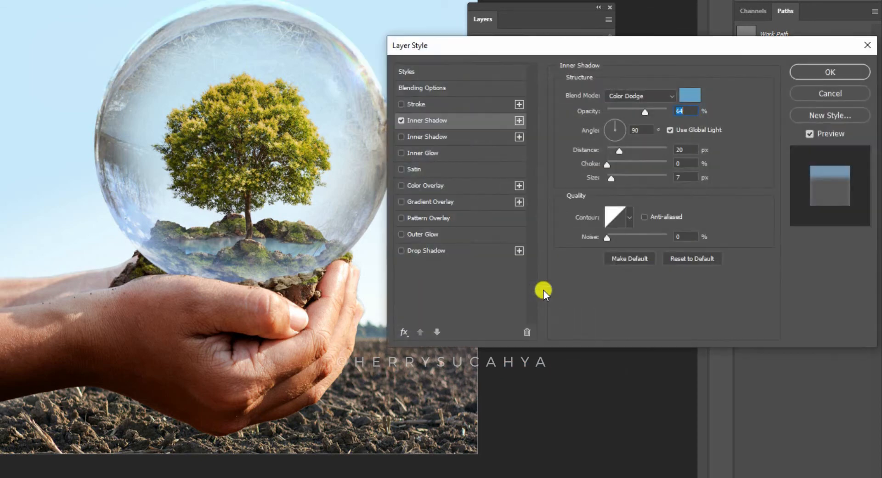
pyautogui.moveTo(456, 48); pyautogui.dragTo(499, 48)
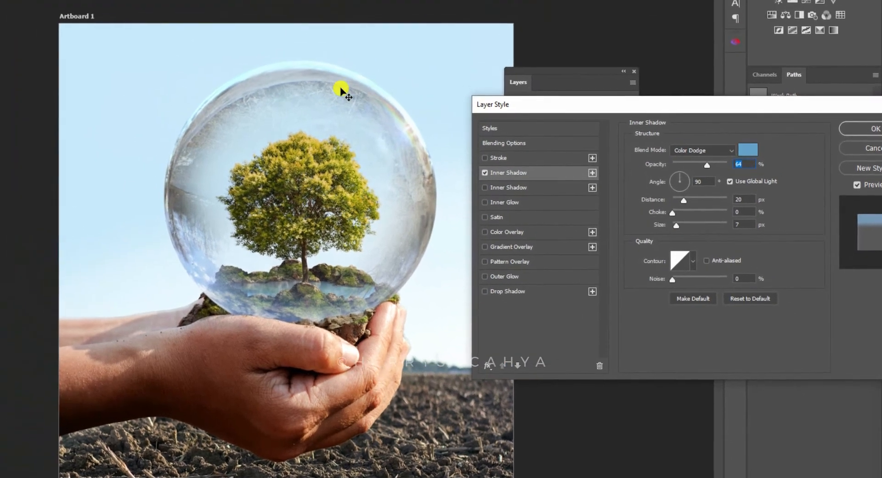
pyautogui.moveTo(522, 107); pyautogui.dragTo(484, 82)
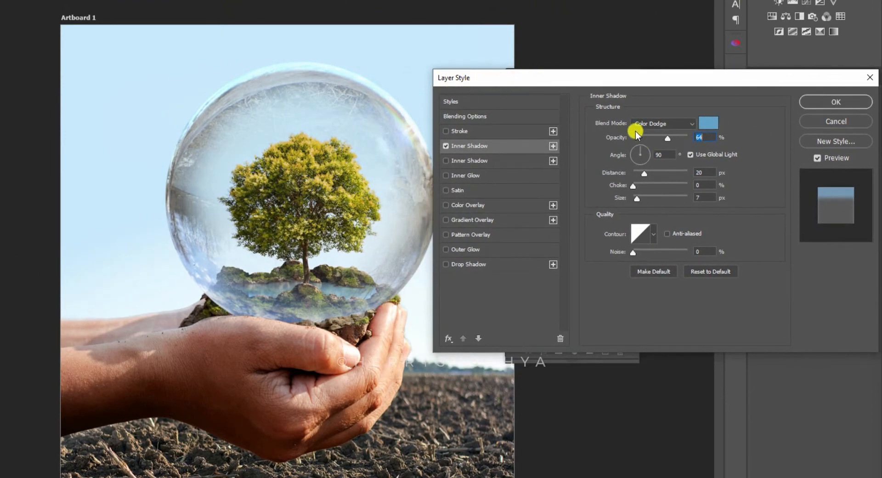
pyautogui.moveTo(636, 79); pyautogui.dragTo(544, 171)
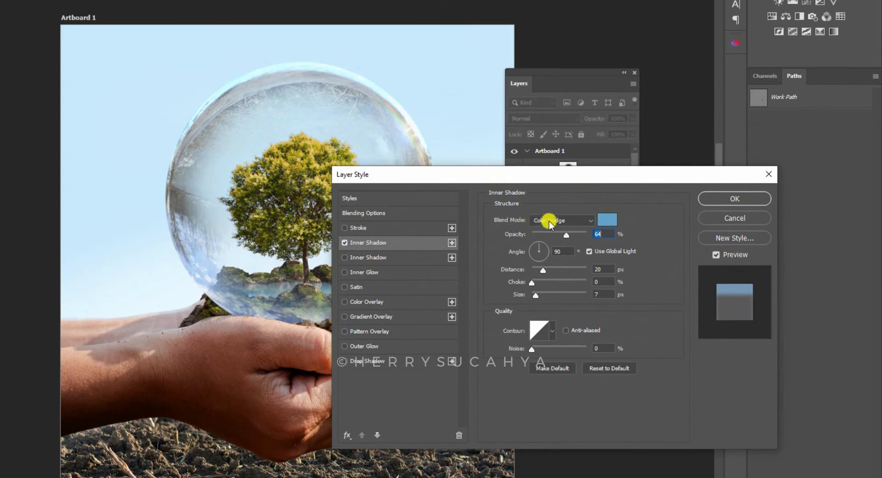
# - Set the Inner Shadow's blend mode to Color Dodge and its colour to blue 5c99bf
pyautogui.click(549, 221)
pyautogui.click(555, 323)
pyautogui.click(607, 219)
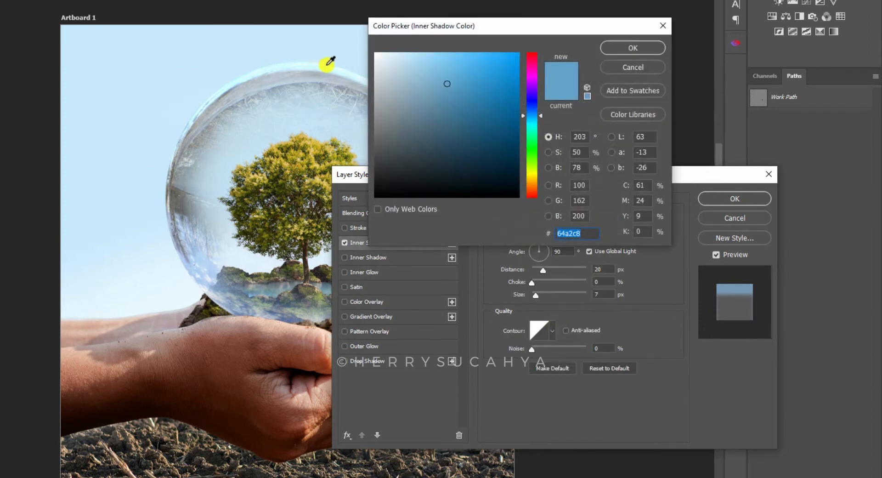
pyautogui.click(436, 76)
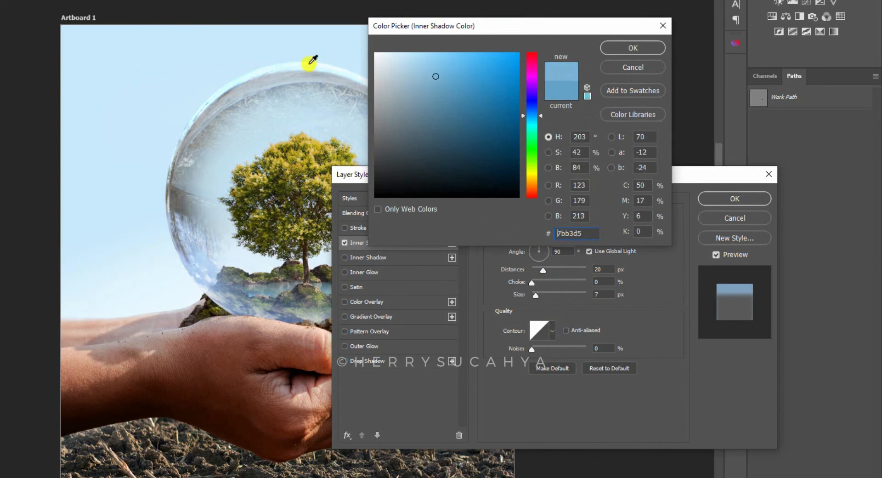
pyautogui.click(449, 89)
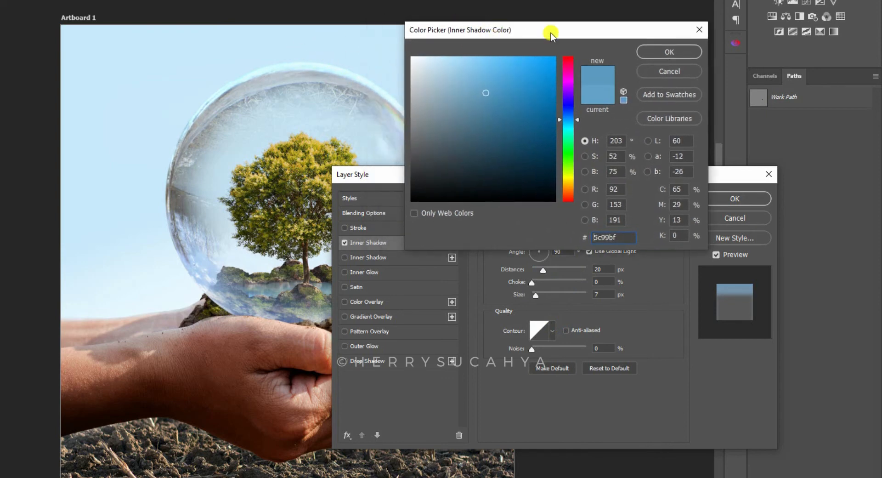
pyautogui.click(639, 46)
# - Set the Inner Shadow's angle to 49°, opacity to 42% and size to 10 px
pyautogui.moveTo(540, 251); pyautogui.dragTo(551, 247)
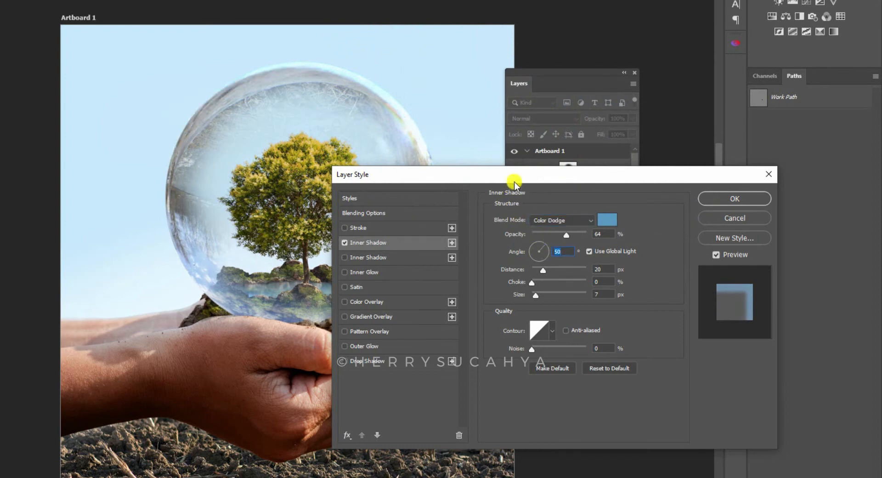
pyautogui.moveTo(511, 175); pyautogui.dragTo(524, 249)
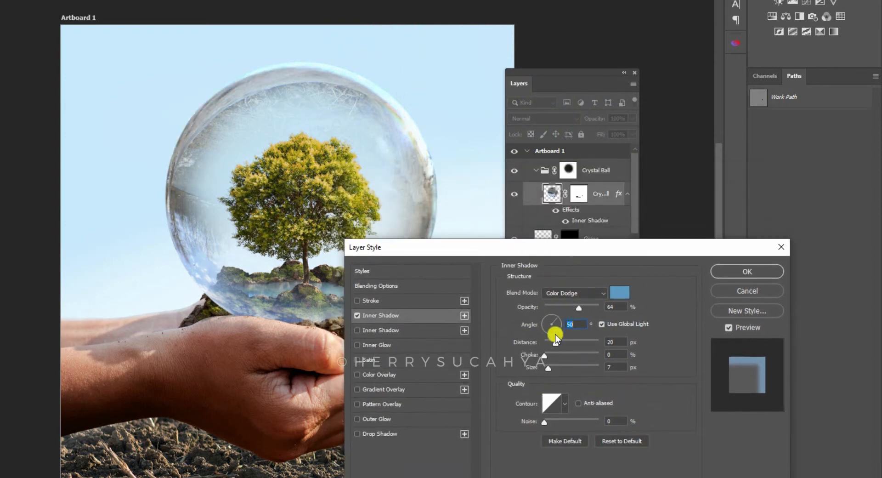
pyautogui.moveTo(555, 319)
pyautogui.mouseDown()
pyautogui.moveTo(578, 307)
pyautogui.moveTo(549, 306)
pyautogui.moveTo(580, 306)
pyautogui.moveTo(553, 307)
pyautogui.moveTo(567, 307)
pyautogui.mouseUp()
pyautogui.moveTo(524, 250); pyautogui.dragTo(646, 69)
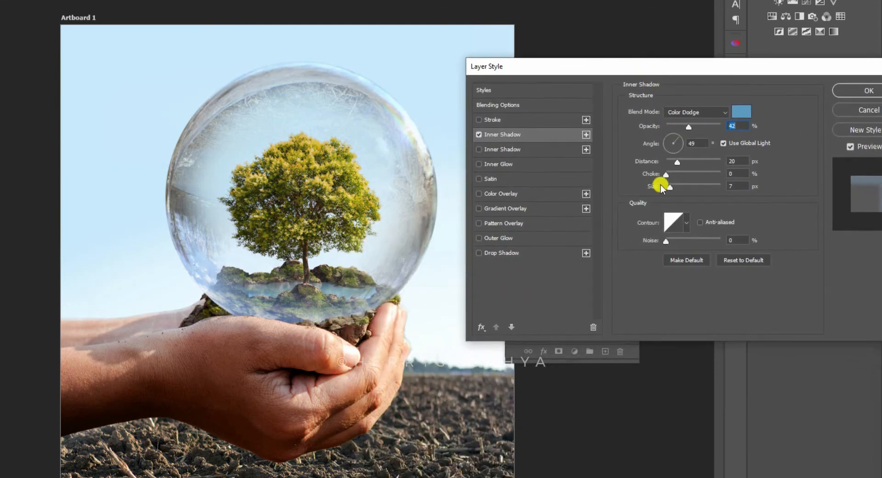
pyautogui.moveTo(670, 186)
pyautogui.mouseDown()
pyautogui.moveTo(687, 186)
pyautogui.moveTo(657, 186)
pyautogui.moveTo(672, 185)
pyautogui.mouseUp()
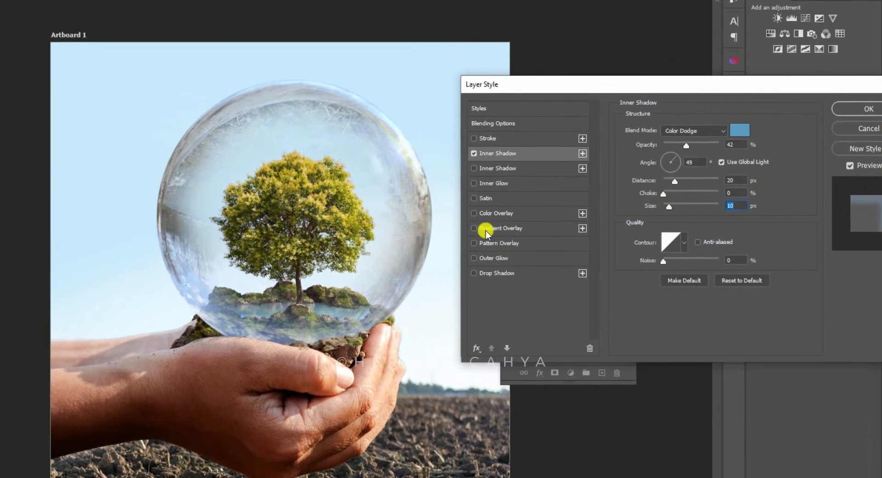
# - Add a Gradient Overlay effect to the Crystal Ball layer and open its settings
pyautogui.click(475, 228)
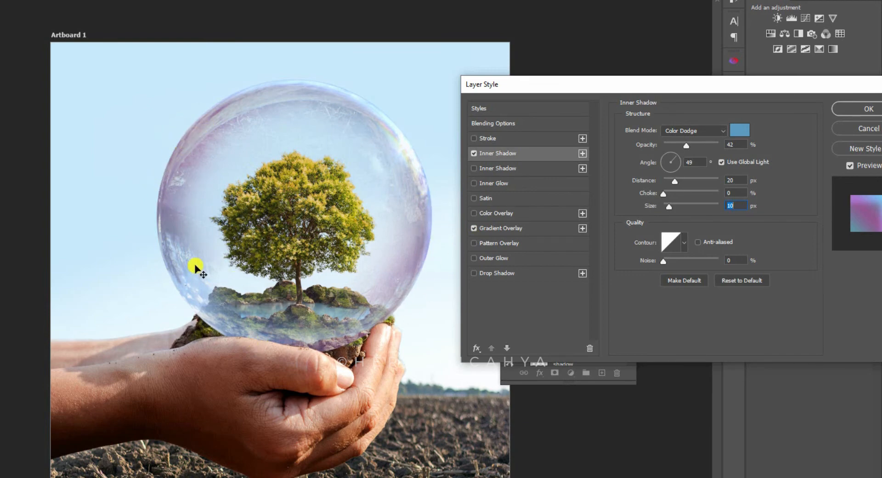
pyautogui.moveTo(536, 85); pyautogui.dragTo(490, 86)
pyautogui.click(486, 233)
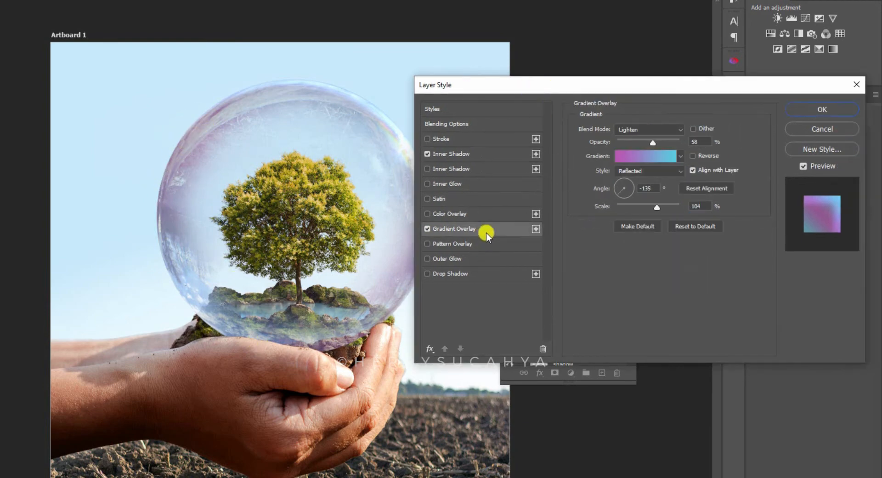
# - Try the Screen blend mode for the Gradient Overlay and return it to Lighten
pyautogui.click(631, 129)
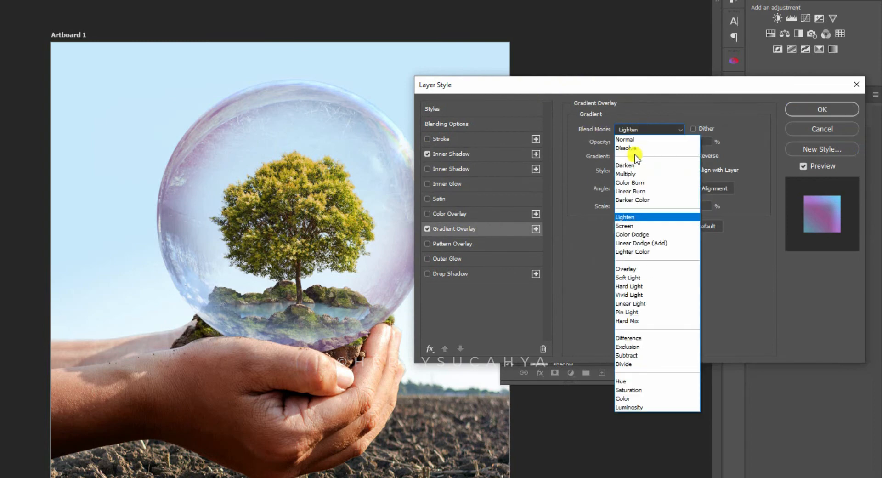
pyautogui.click(630, 226)
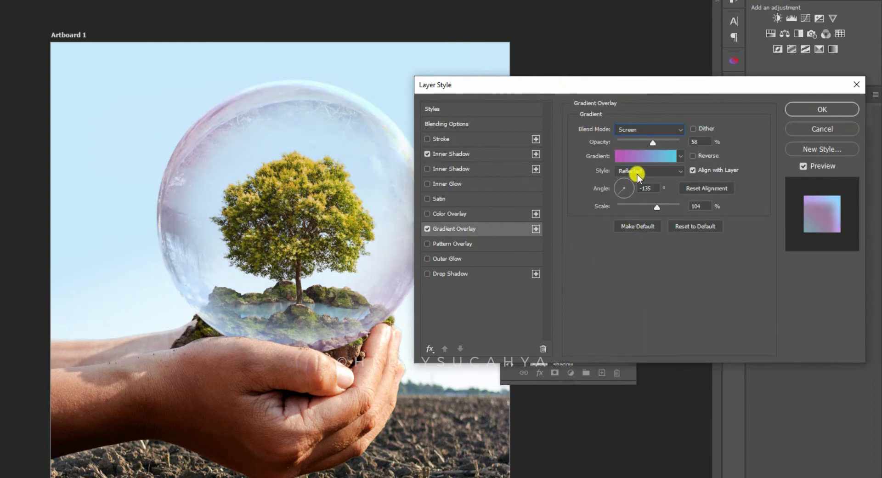
pyautogui.click(643, 132)
pyautogui.click(627, 217)
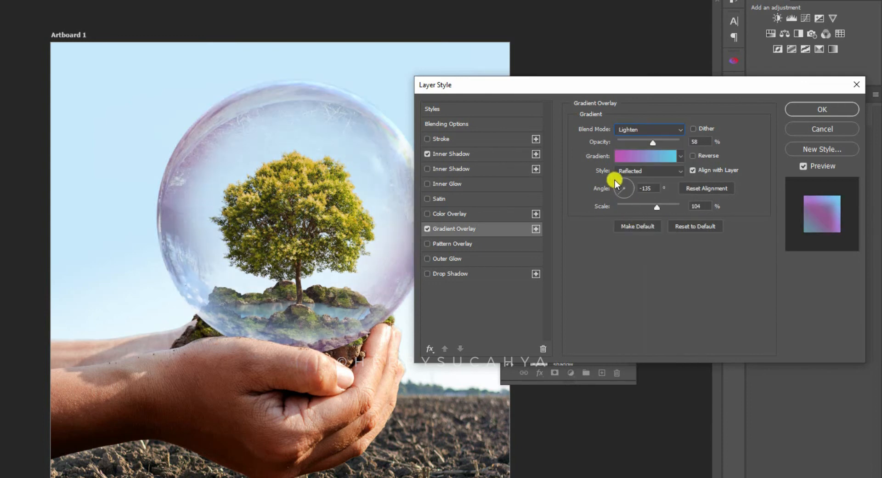
# - Set the Gradient Overlay's opacity to 55% and keep the magenta-to-cyan gradient
pyautogui.moveTo(528, 88); pyautogui.dragTo(552, 66)
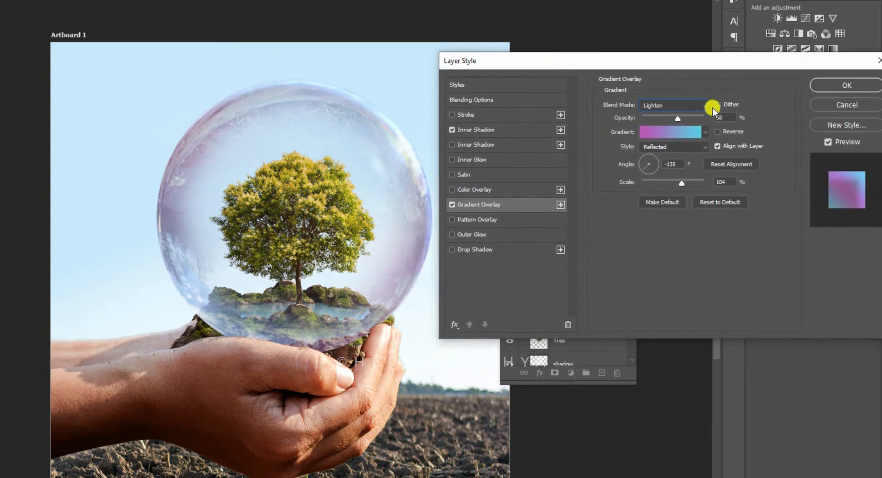
pyautogui.moveTo(660, 120)
pyautogui.mouseDown()
pyautogui.moveTo(688, 114)
pyautogui.moveTo(649, 114)
pyautogui.moveTo(676, 115)
pyautogui.mouseUp()
pyautogui.click(661, 132)
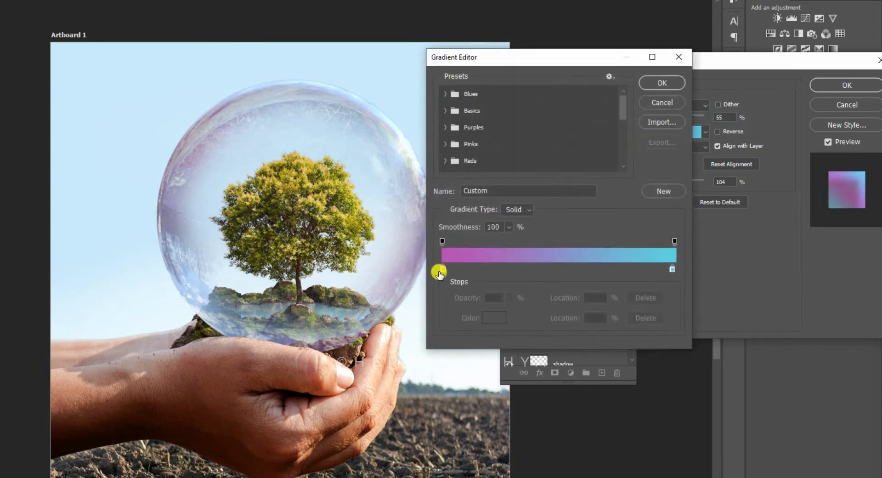
pyautogui.moveTo(597, 59); pyautogui.dragTo(651, 120)
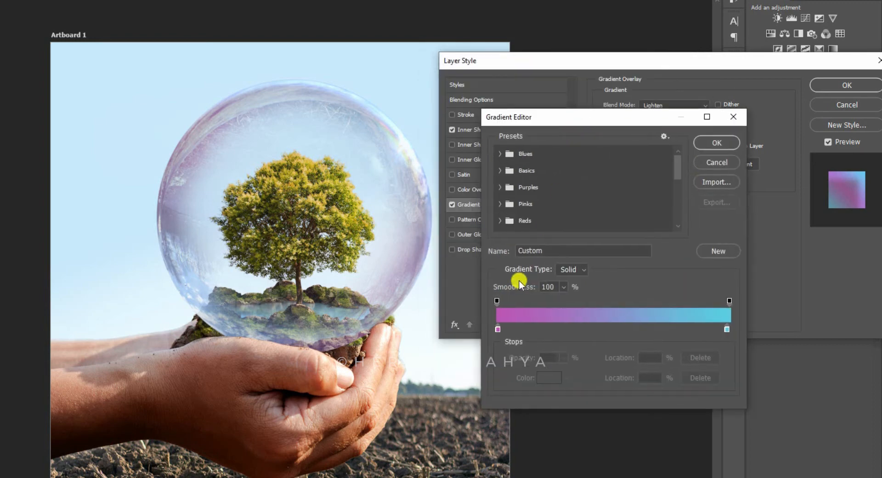
pyautogui.click(715, 143)
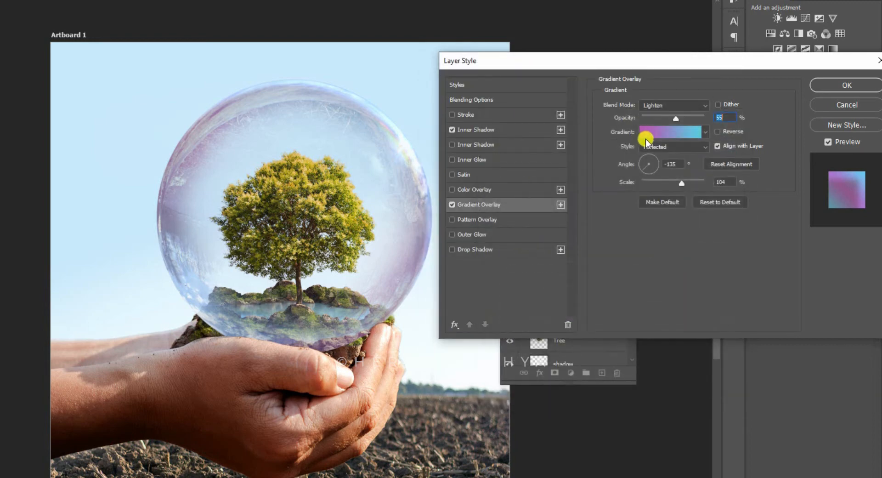
# - Try the Linear style for the Gradient Overlay, return it to Reflected and apply the layer style
pyautogui.moveTo(644, 59); pyautogui.dragTo(622, 55)
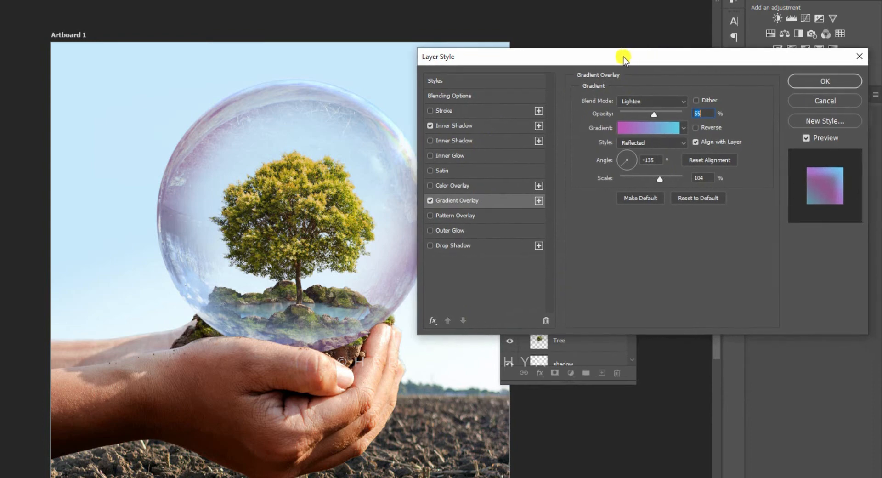
pyautogui.click(647, 145)
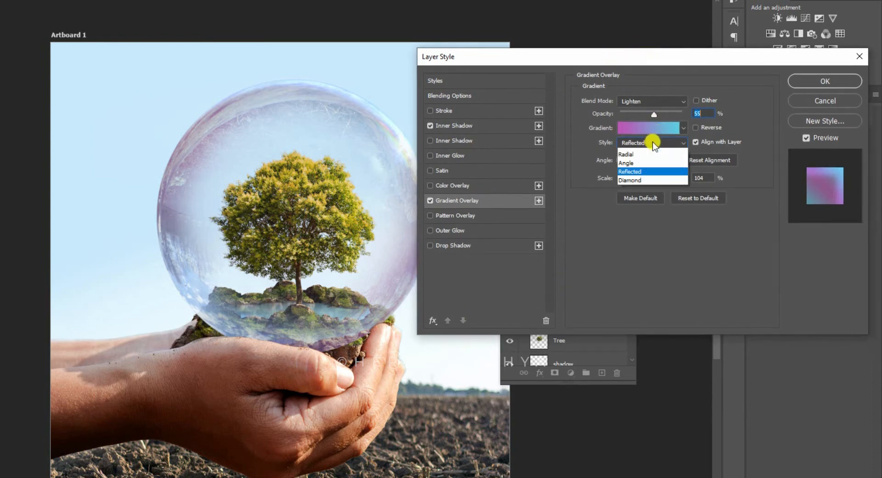
pyautogui.click(639, 155)
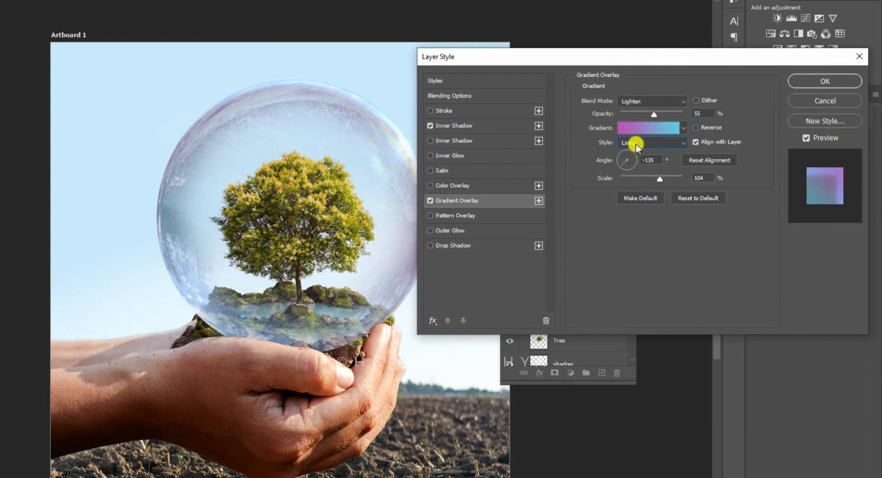
pyautogui.click(636, 145)
pyautogui.click(636, 177)
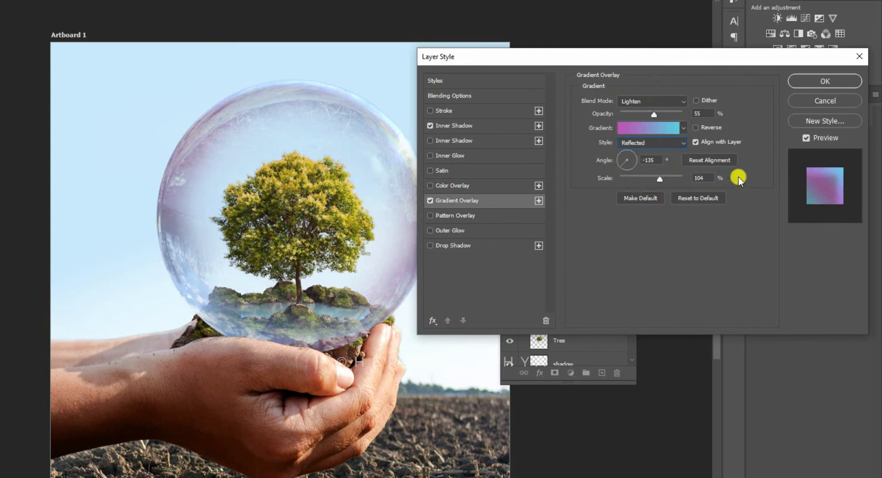
pyautogui.moveTo(688, 58); pyautogui.dragTo(679, 58)
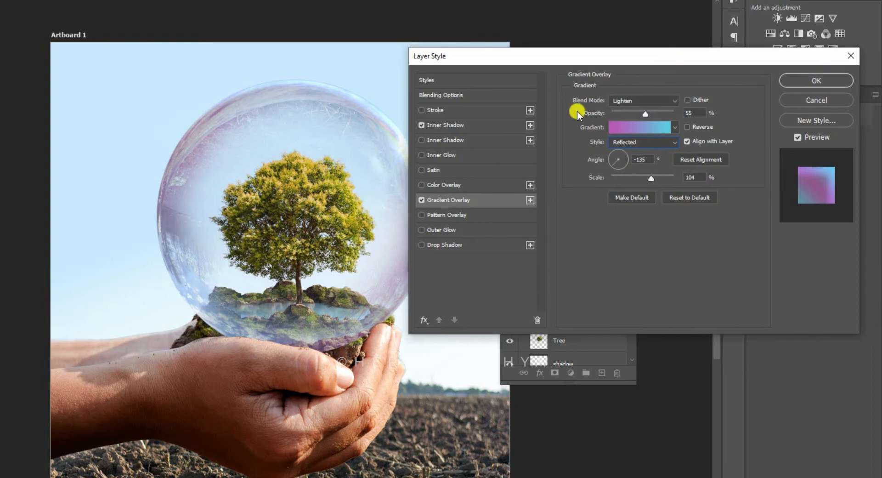
pyautogui.click(803, 81)
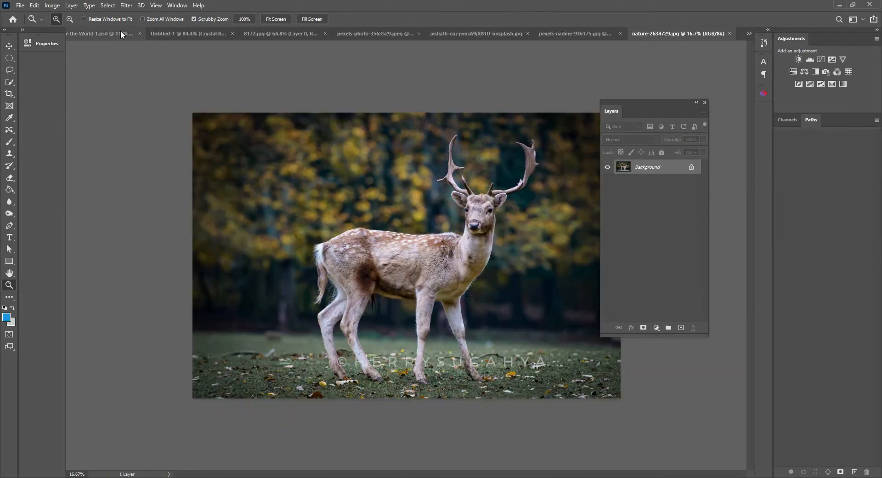
# - Copy the deer cut-out with its layer mask applied from nature-2634729.jpg and close that file without saving
pyautogui.click(126, 32)
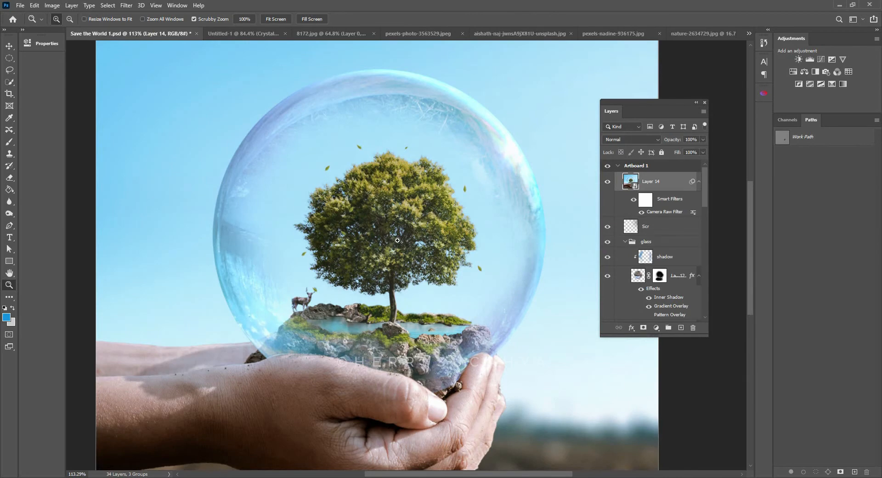
pyautogui.click(707, 34)
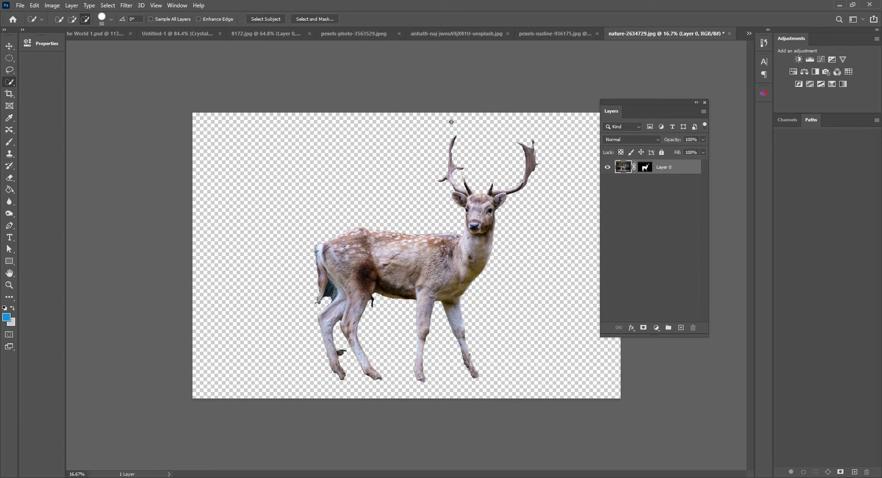
pyautogui.hotkey('alt', 'l')
pyautogui.press('m')
pyautogui.press('a')
pyautogui.hotkey('ctrl', 'w')
pyautogui.press('n')
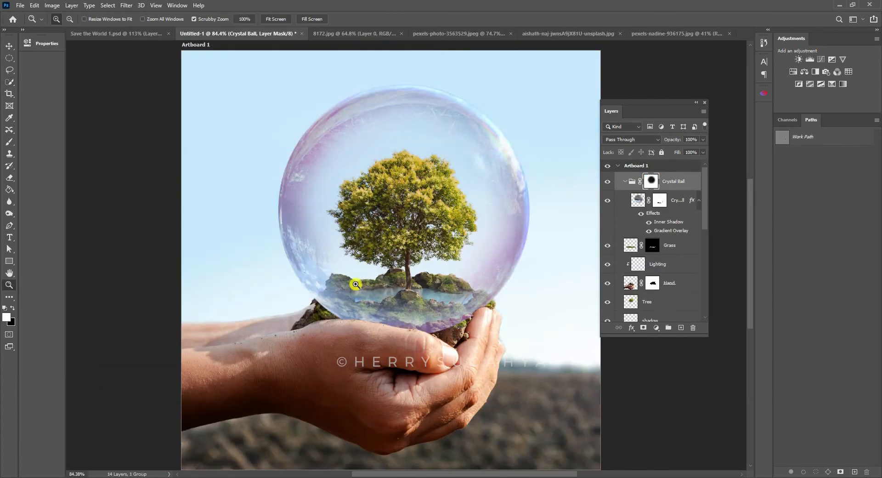
# - Paste the deer into Untitled-1 as a new layer directly above the Grass copy layer
pyautogui.press('v')
pyautogui.rightClick(350, 283)
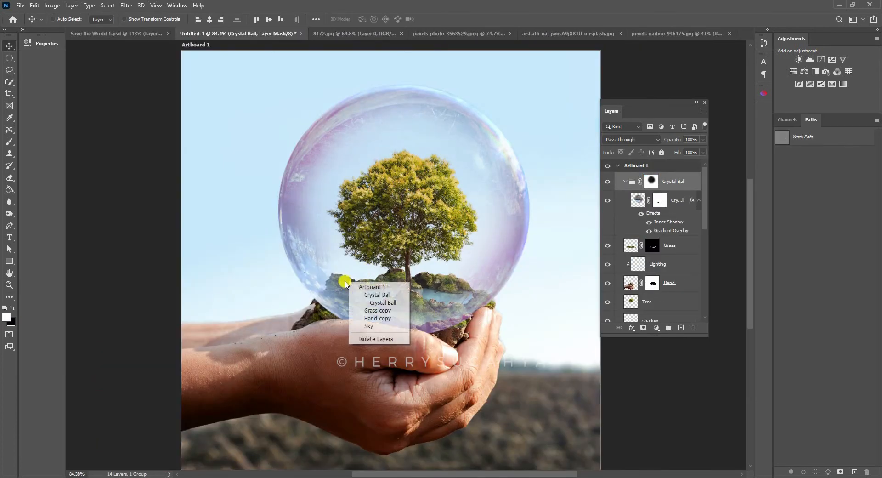
pyautogui.click(380, 314)
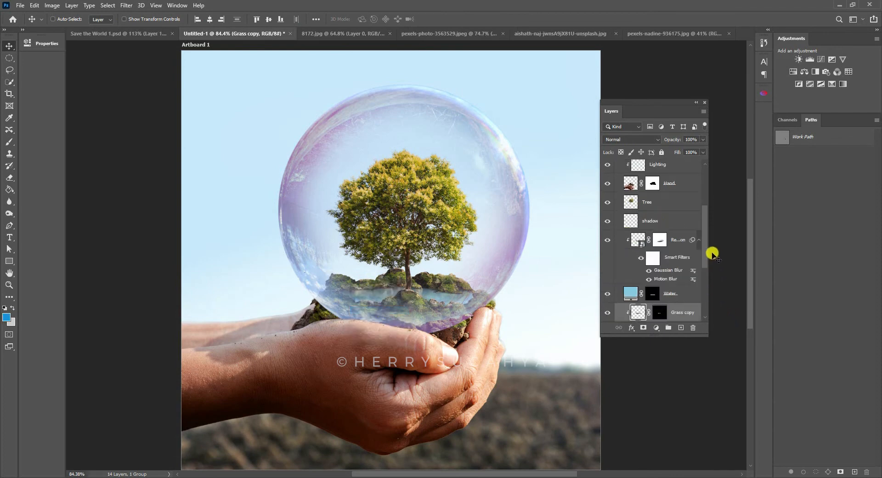
pyautogui.scroll(-3, 656, 276)
pyautogui.hotkey('ctrl', 'shift', 'alt', 'n')
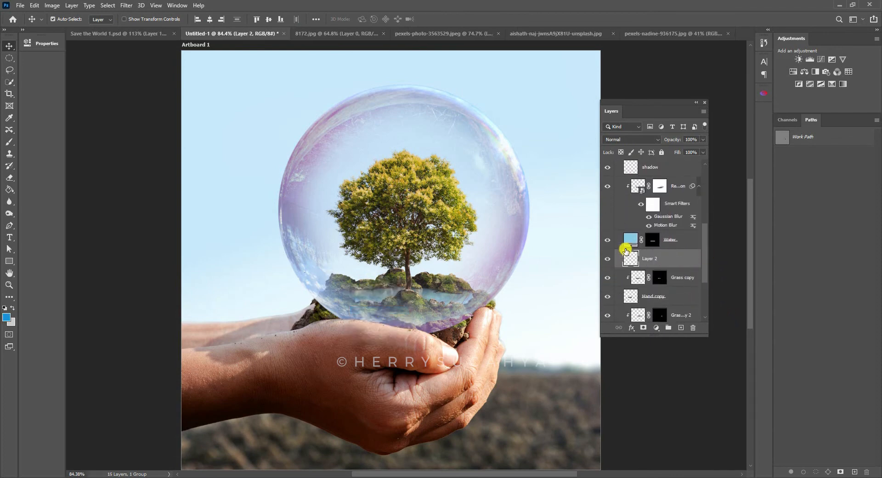
# - Scale the deer down proportionally and stand it on the mossy rocks at the left end of the pool
pyautogui.hotkey('ctrl', 't')
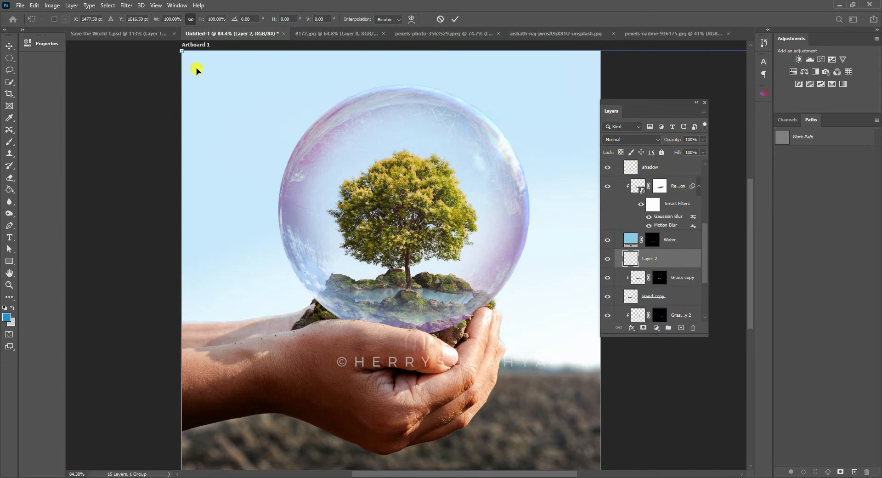
pyautogui.moveTo(183, 52); pyautogui.dragTo(408, 266)
pyautogui.moveTo(566, 450); pyautogui.dragTo(394, 177)
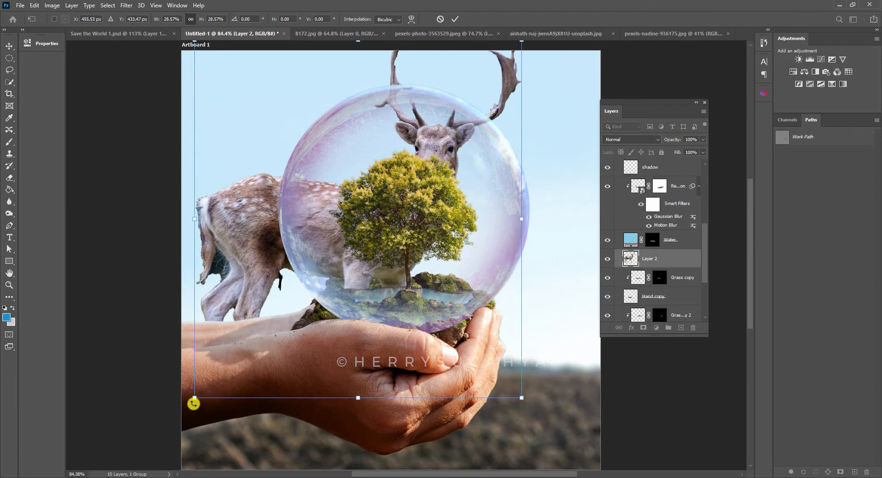
pyautogui.moveTo(195, 398); pyautogui.dragTo(356, 271)
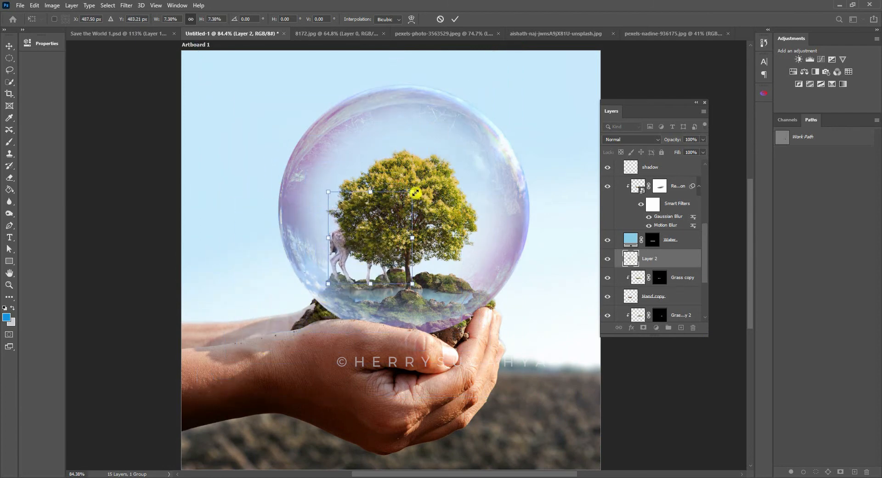
pyautogui.moveTo(412, 193); pyautogui.dragTo(382, 251)
pyautogui.press('Return')
# - Rename the pasted deer layer as Deer and toggle its visibility to check how it sits on the rocks
pyautogui.press('z')
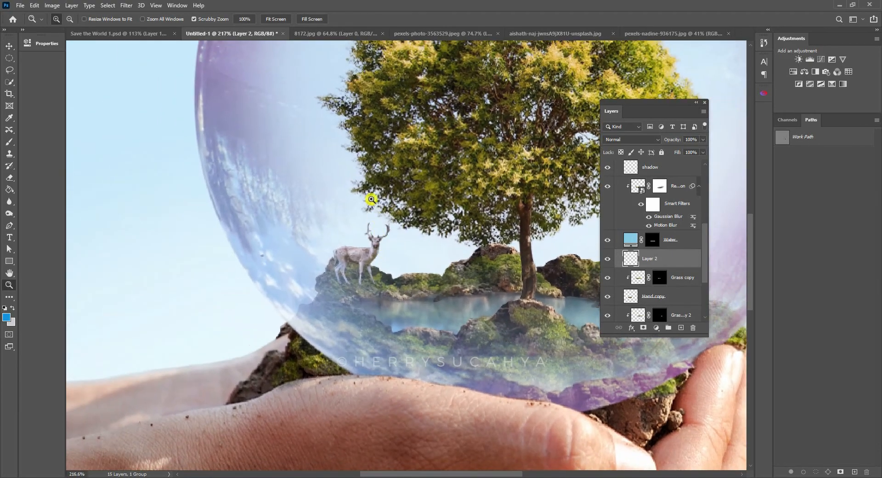
pyautogui.press('F2')
pyautogui.write('Deer')
pyautogui.press('Return')
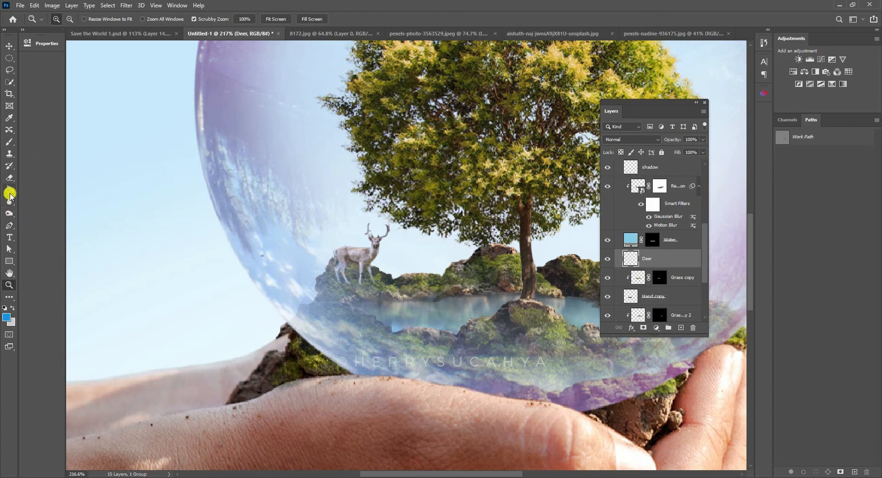
pyautogui.click(607, 260)
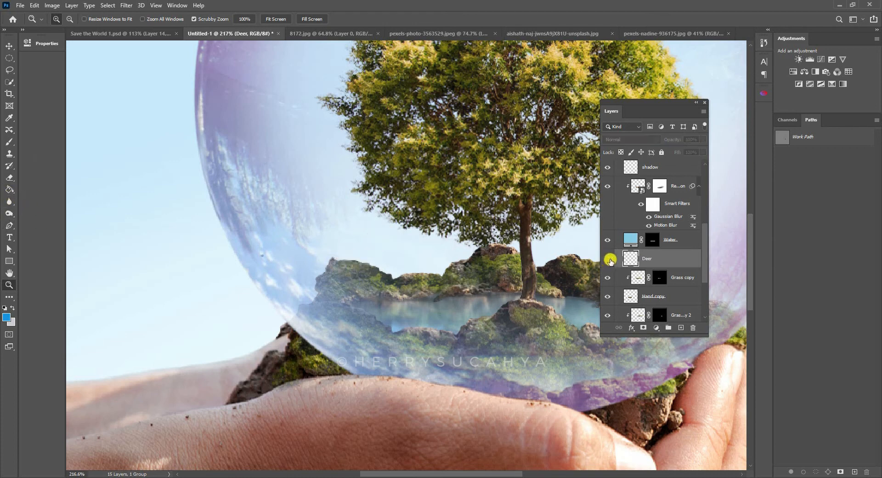
pyautogui.click(608, 260)
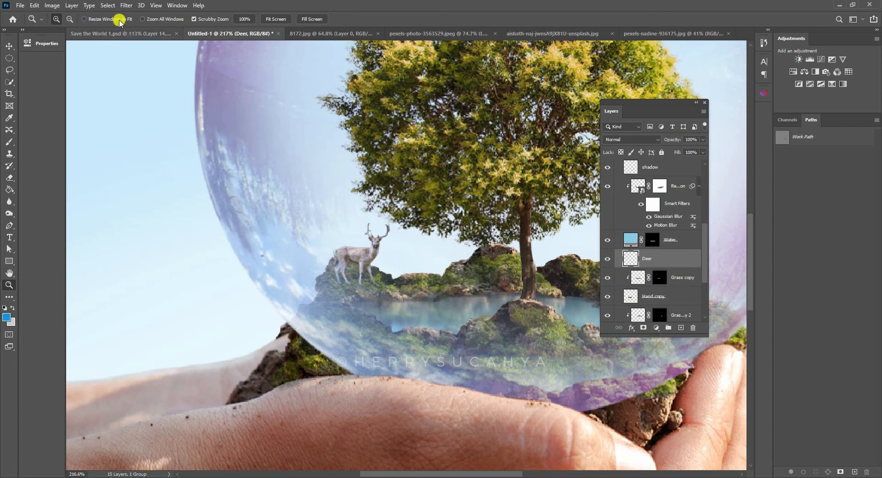
# - Darken the Deer layer with a Curves adjustment, bringing input 143 down to output 107
pyautogui.click(54, 5)
pyautogui.moveTo(69, 29)
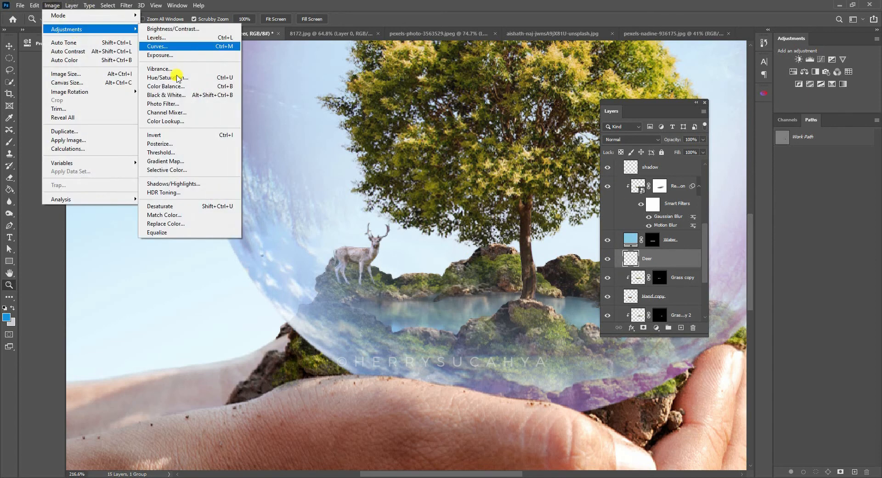
pyautogui.click(158, 46)
pyautogui.moveTo(601, 291); pyautogui.dragTo(608, 299)
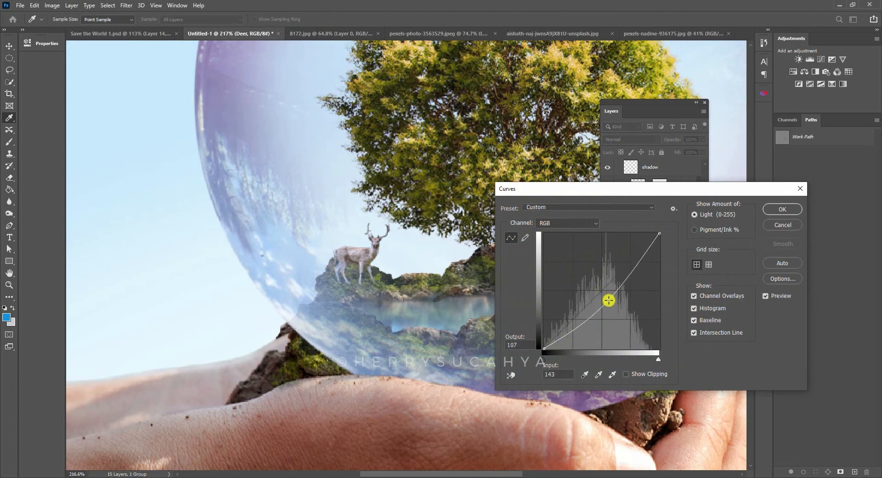
pyautogui.press('Return')
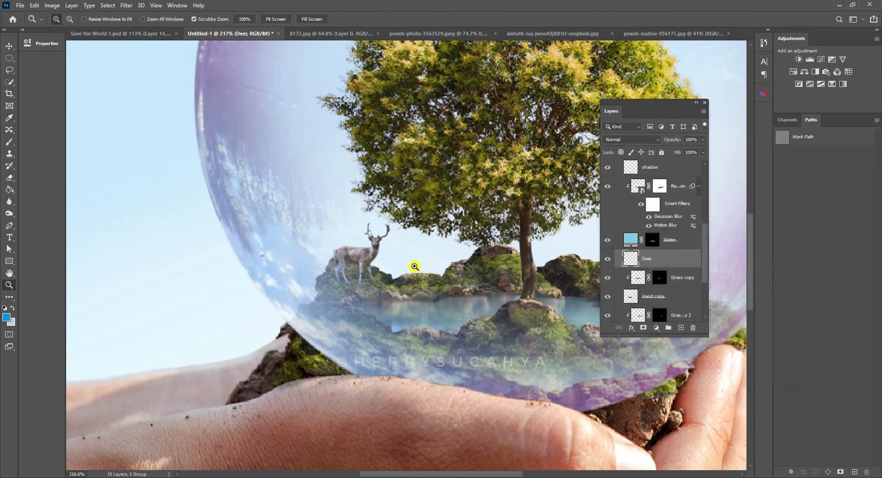
pyautogui.scroll(-5, 415, 264)
pyautogui.moveTo(460, 233); pyautogui.dragTo(424, 245)
pyautogui.scroll(-2, 424, 245)
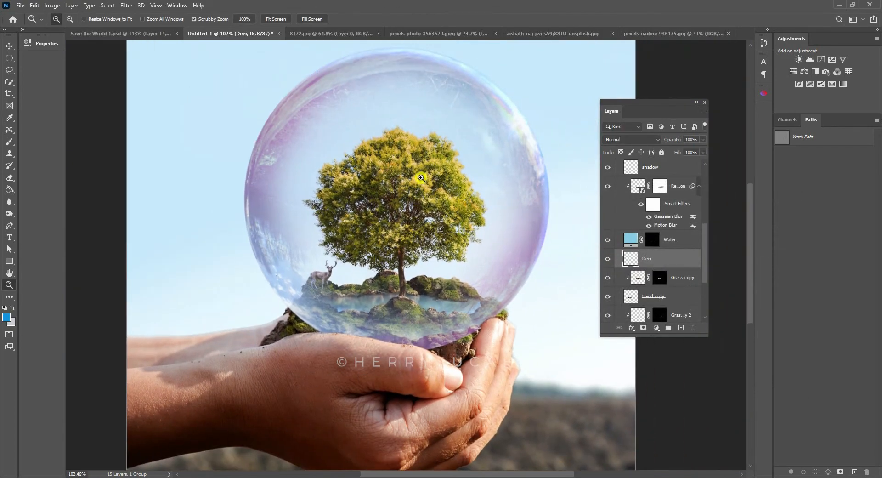
# - Check the composite against Save the World 1.psd and open the leaf image pexels-kelly-lacy-2559931.jpg
pyautogui.click(103, 34)
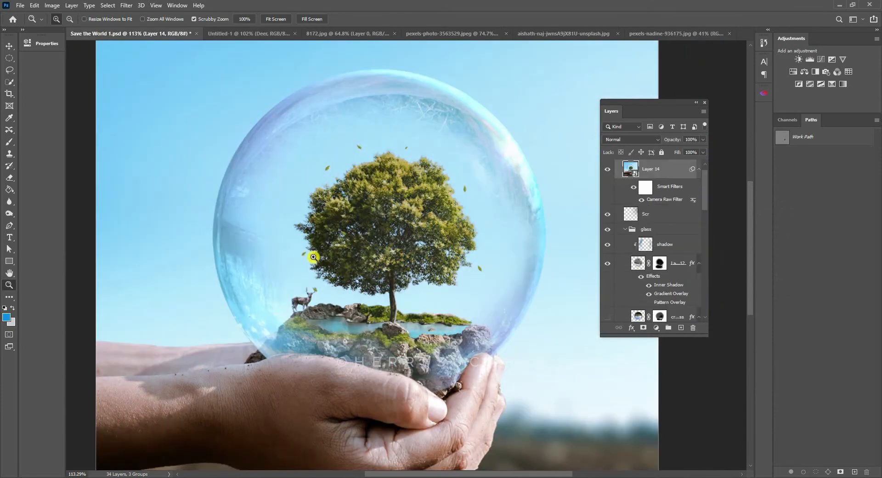
pyautogui.click(243, 34)
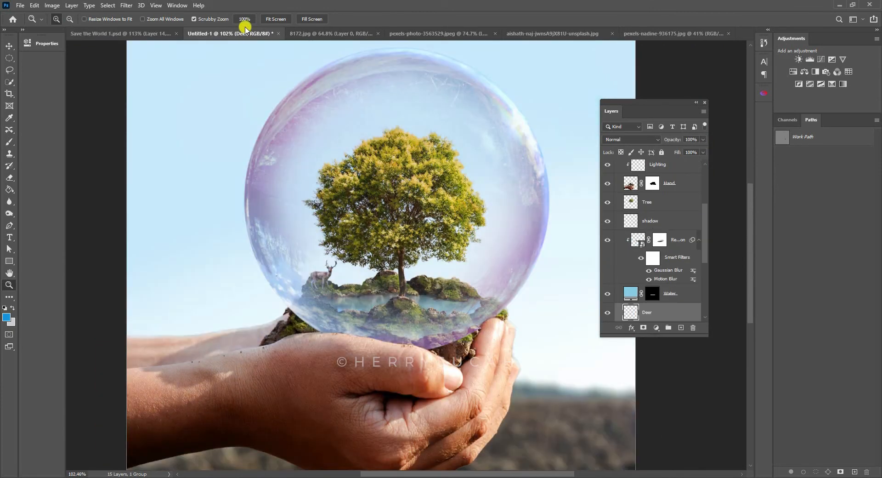
pyautogui.moveTo(881, 220); pyautogui.dragTo(451, 31)
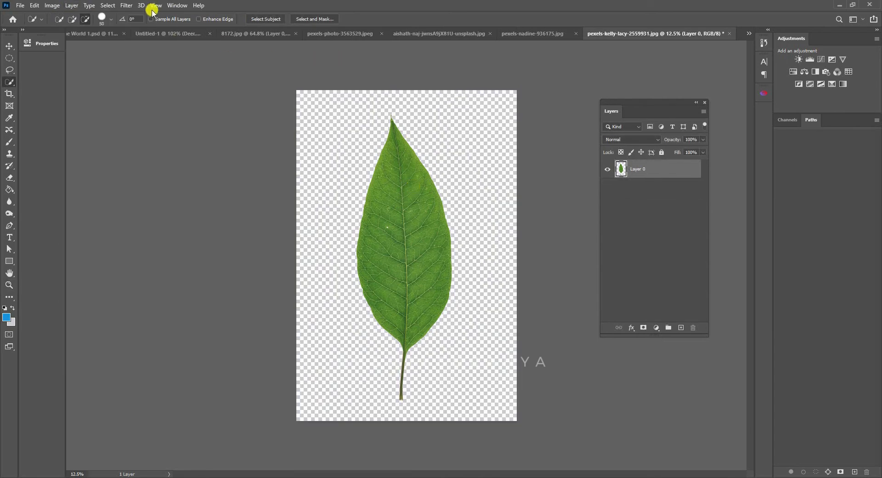
# - Paste the cut-out leaf into the Untitled-1 composite and scale it down proportionally to a small leaf above the tree
pyautogui.click(162, 32)
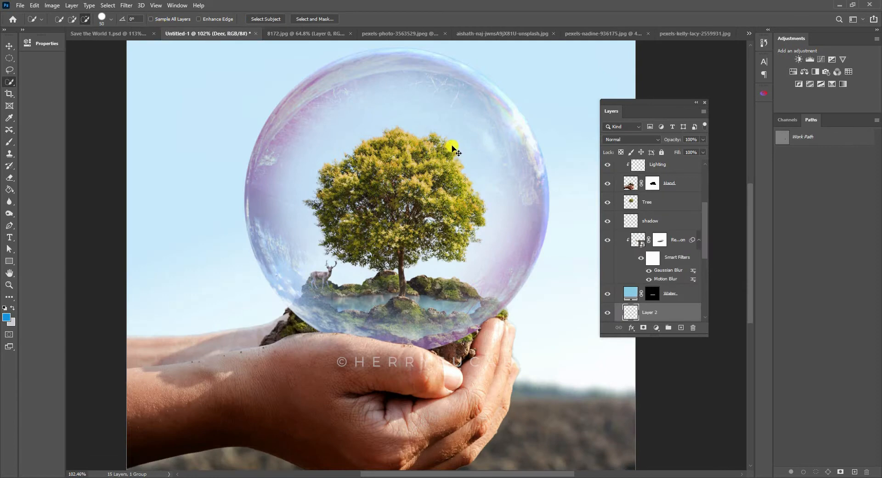
pyautogui.hotkey('ctrl', 'v')
pyautogui.press('z')
pyautogui.moveTo(492, 178); pyautogui.dragTo(473, 171)
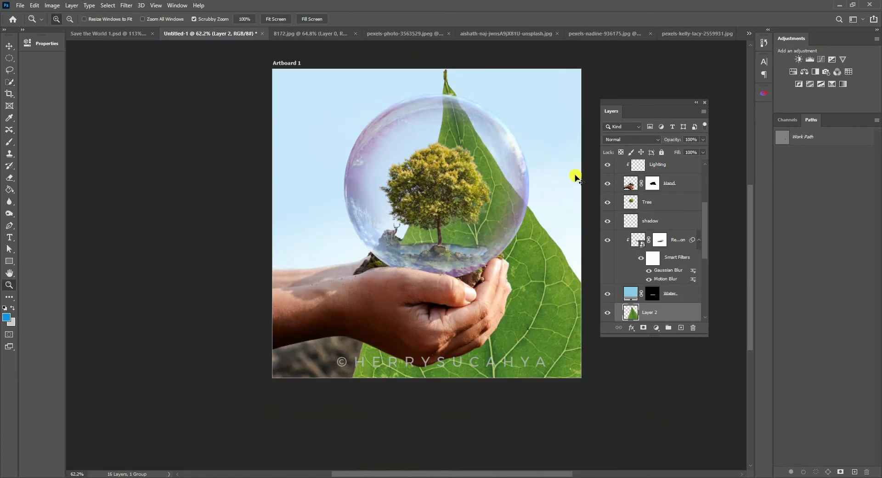
pyautogui.hotkey('ctrl', 't')
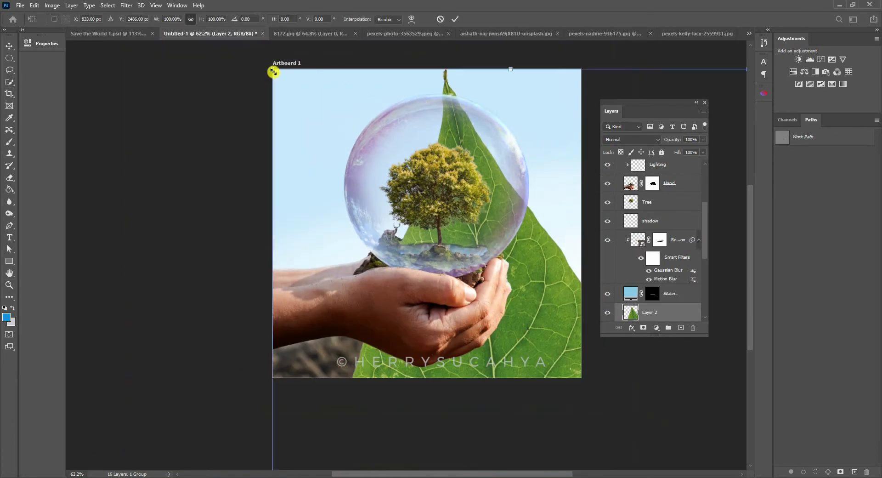
pyautogui.moveTo(273, 71); pyautogui.dragTo(419, 117)
pyautogui.press('Return')
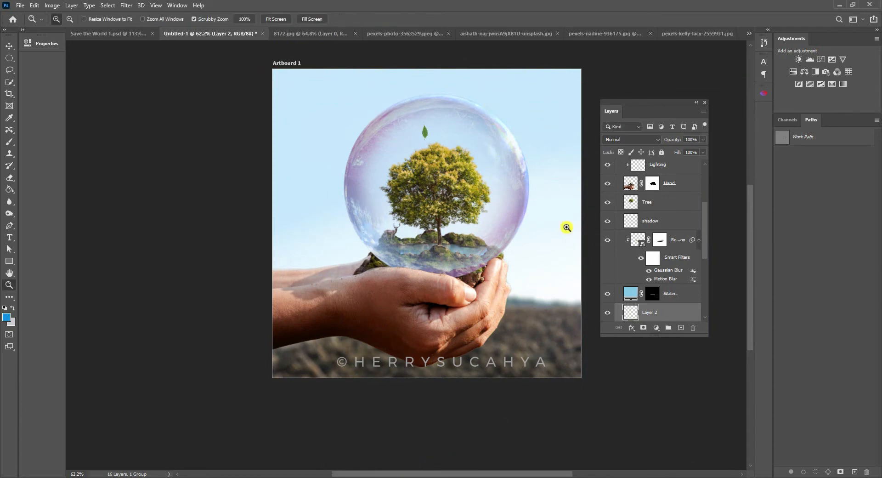
# - Rename the pasted leaf layer as Leaves and scale the leaf down further to about 61%
pyautogui.doubleClick(649, 312)
pyautogui.write('Leaves')
pyautogui.press('Return')
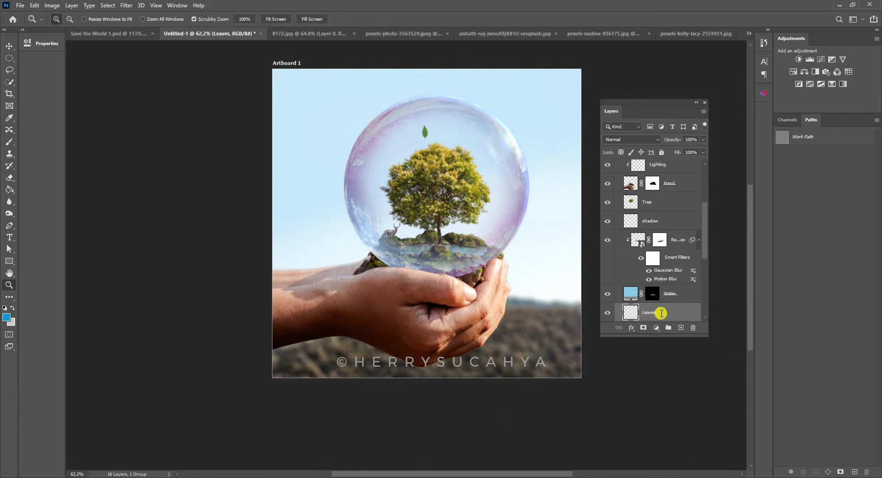
pyautogui.moveTo(440, 131); pyautogui.dragTo(417, 124)
pyautogui.hotkey('ctrl', 't')
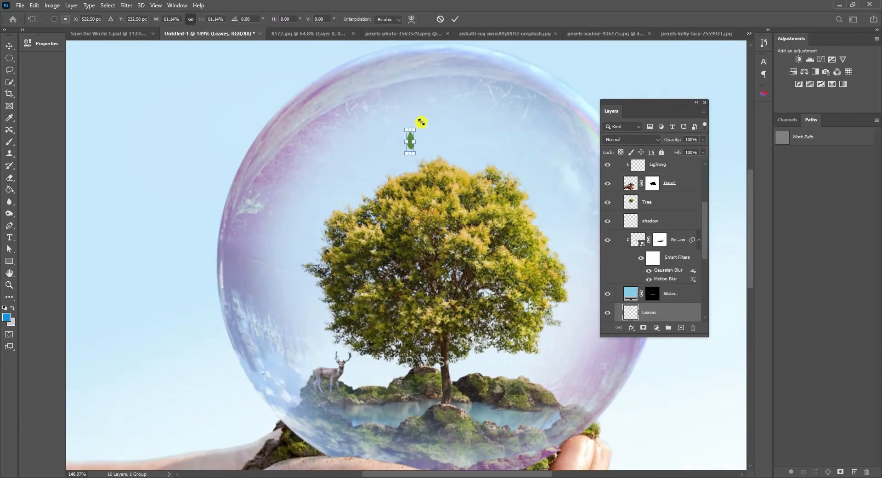
pyautogui.press('Return')
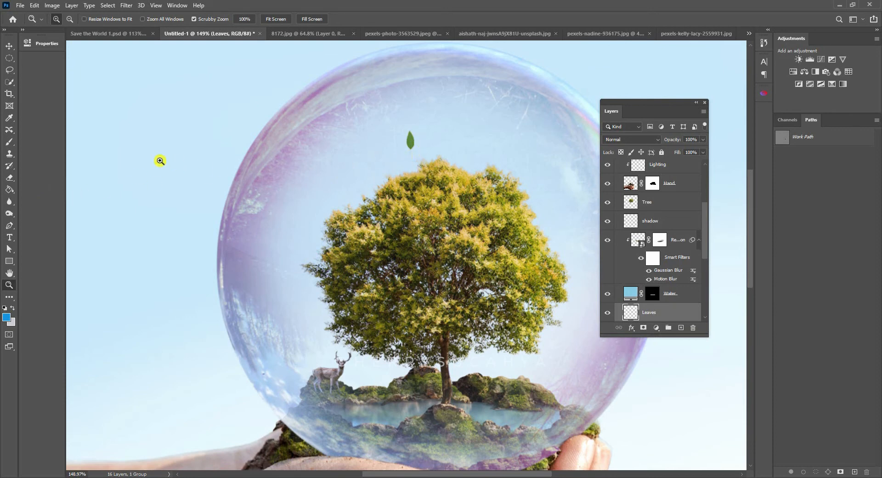
# - Lighten the leaf with the Dodge tool and shift its hue to about -22 with Hue/Saturation
pyautogui.click(10, 213)
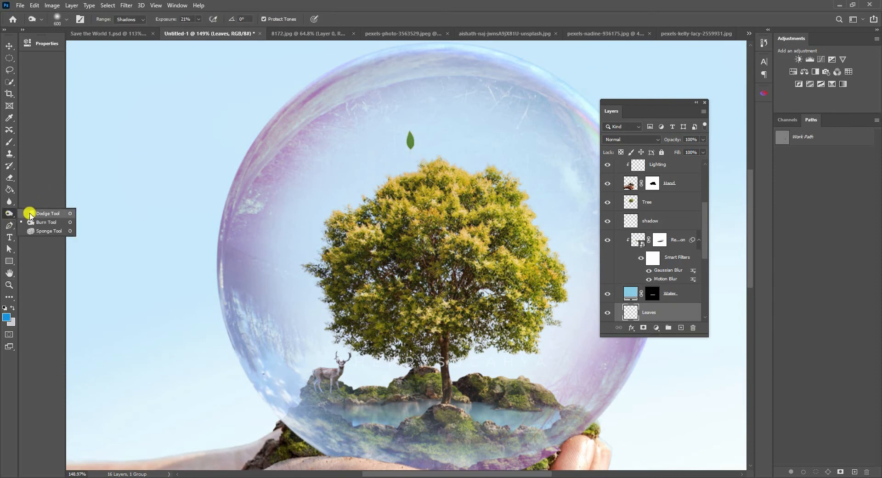
pyautogui.click(30, 214)
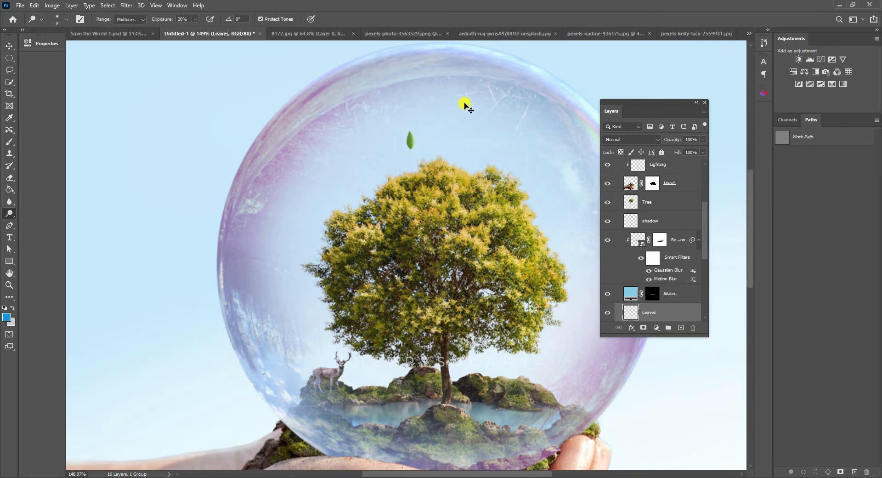
pyautogui.hotkey('ctrl', 'u')
pyautogui.moveTo(561, 60); pyautogui.dragTo(515, 79)
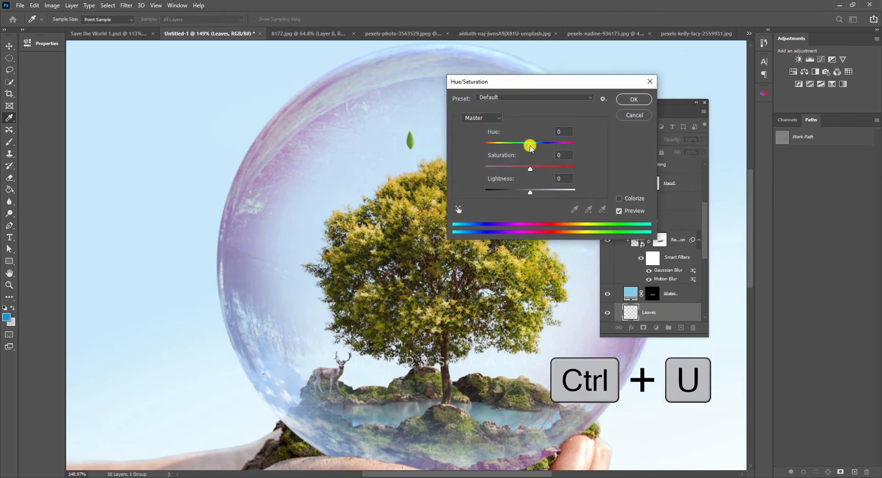
pyautogui.moveTo(530, 147); pyautogui.dragTo(522, 148)
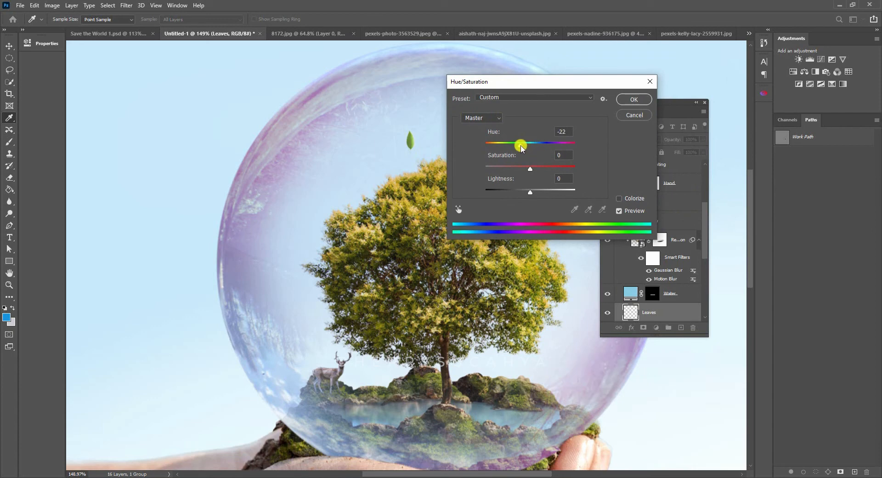
pyautogui.click(634, 99)
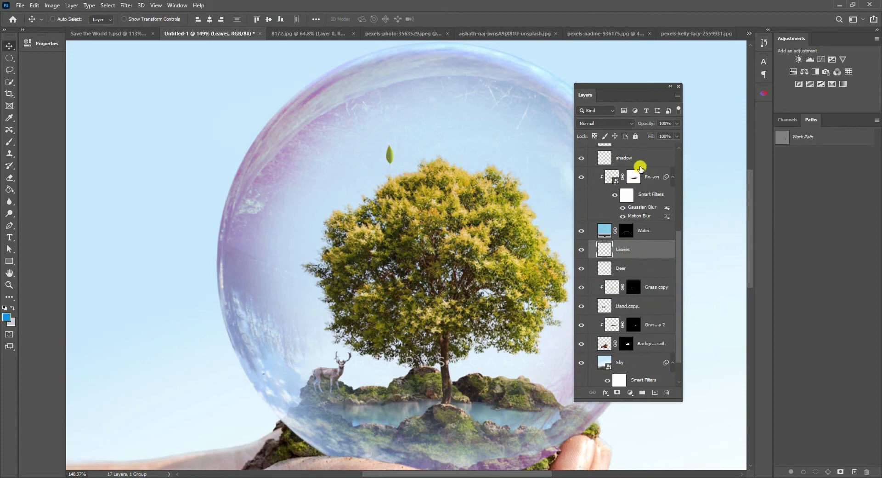
pyautogui.hotkey('ctrl', 'j')
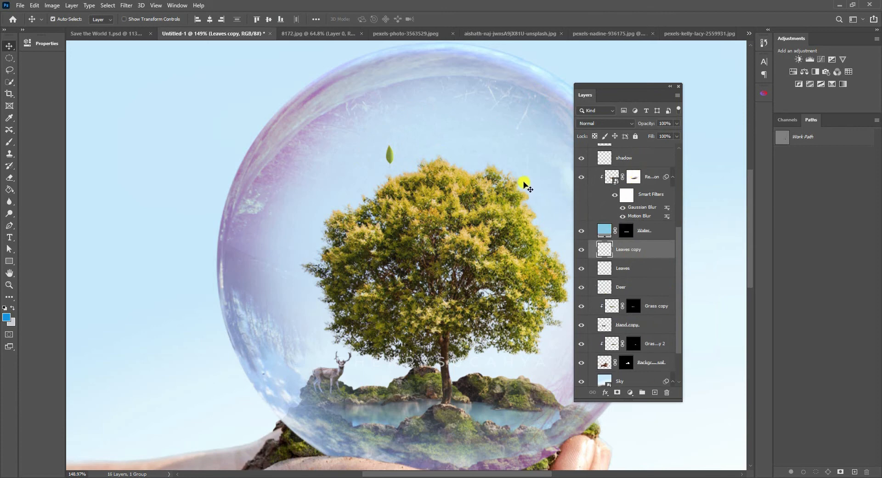
pyautogui.hotkey('ctrl', 'j')
pyautogui.hotkey('ctrl', 'j')
pyautogui.moveTo(413, 175); pyautogui.dragTo(387, 192)
pyautogui.click(620, 274)
pyautogui.click(639, 287)
pyautogui.click(617, 303)
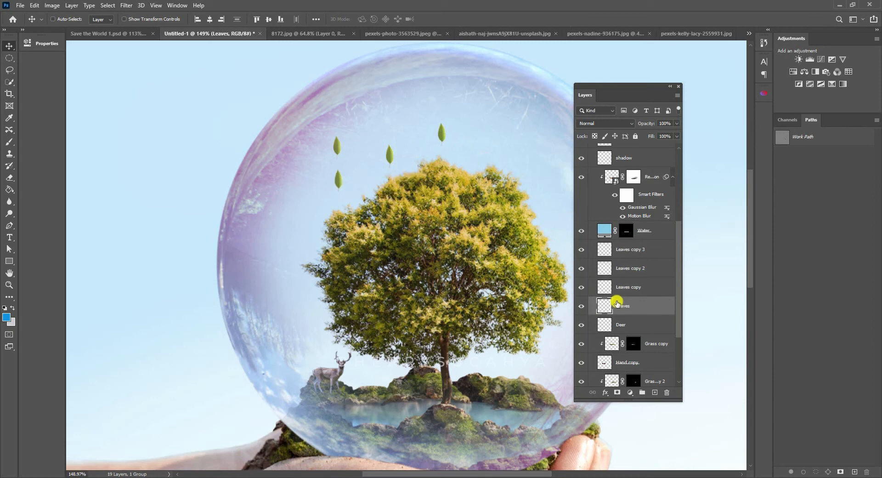
pyautogui.moveTo(426, 172); pyautogui.dragTo(434, 139)
pyautogui.hotkey('ctrl', 'z')
pyautogui.click(644, 253)
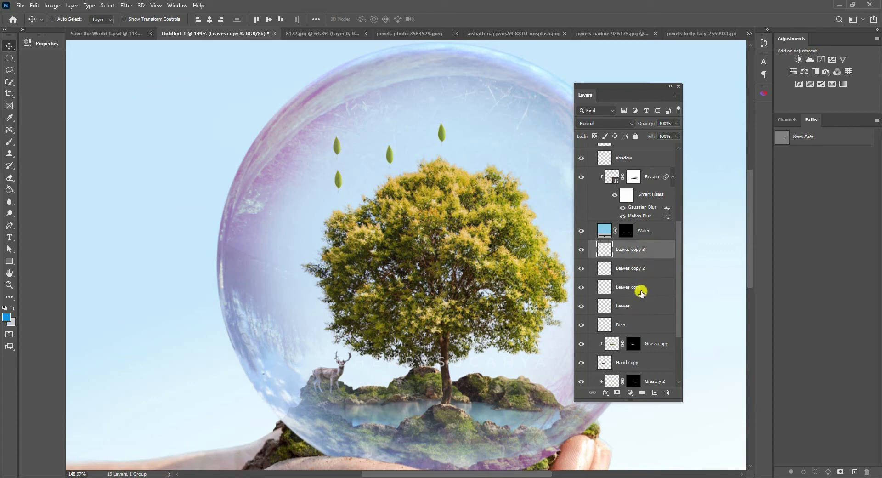
pyautogui.keyDown('shift'); pyautogui.click(641, 291); pyautogui.keyUp('shift')
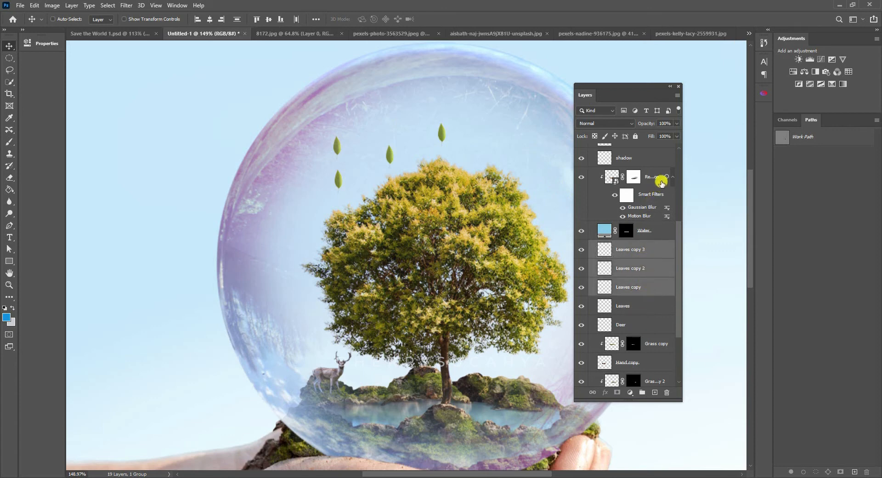
pyautogui.press('Delete')
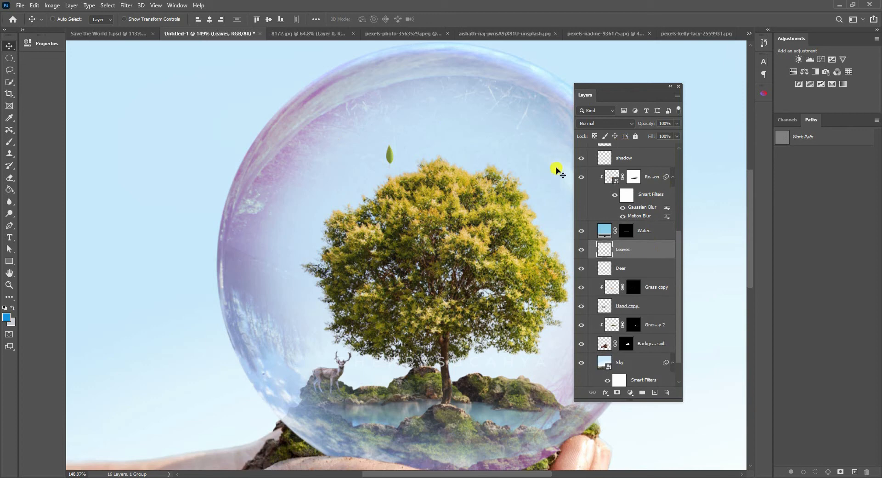
# - Lasso the leaf and place a copy above the tree's crown within the Leaves layer, scaled to about 60% and rotated about -54°
pyautogui.click(9, 70)
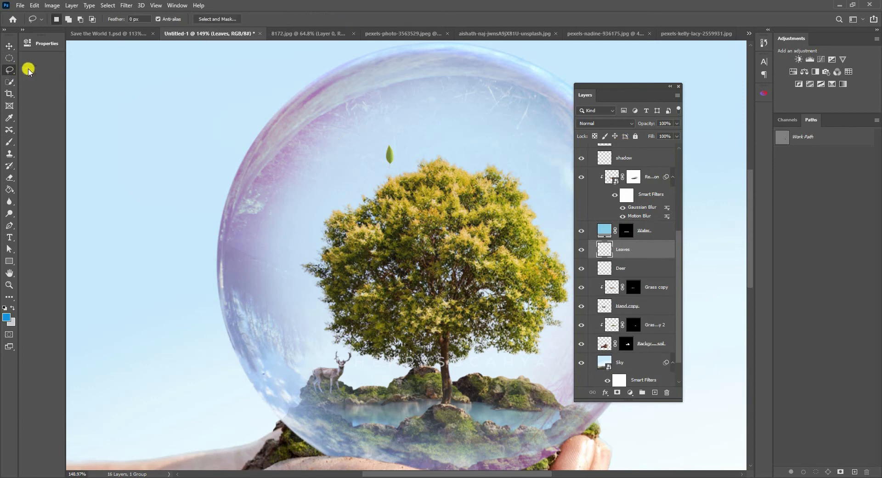
pyautogui.moveTo(382, 146)
pyautogui.mouseDown()
pyautogui.moveTo(395, 179)
pyautogui.moveTo(408, 141)
pyautogui.moveTo(380, 138)
pyautogui.mouseUp()
pyautogui.click(10, 46)
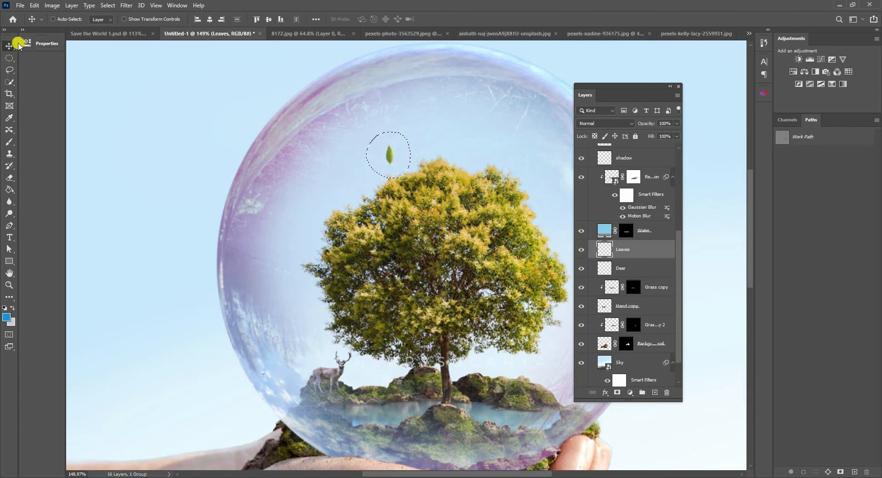
pyautogui.moveTo(394, 150); pyautogui.dragTo(448, 126)
pyautogui.hotkey('ctrl', 't')
pyautogui.moveTo(445, 98); pyautogui.dragTo(441, 133)
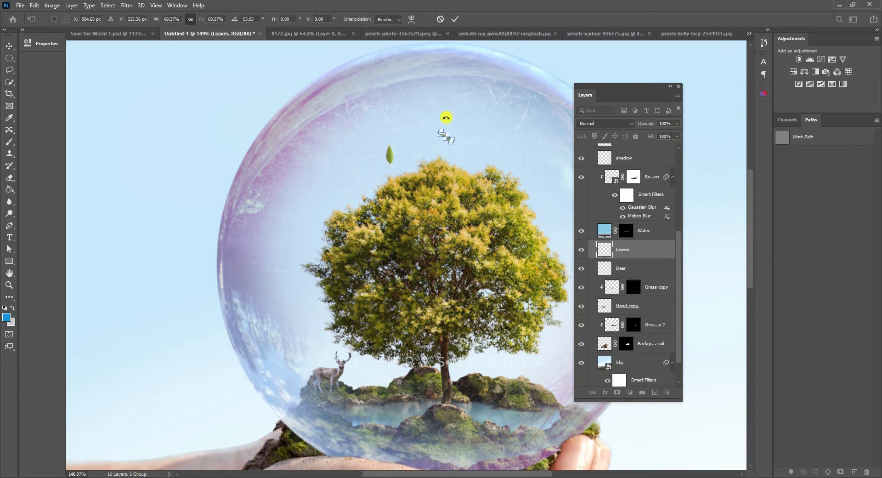
pyautogui.press('Return')
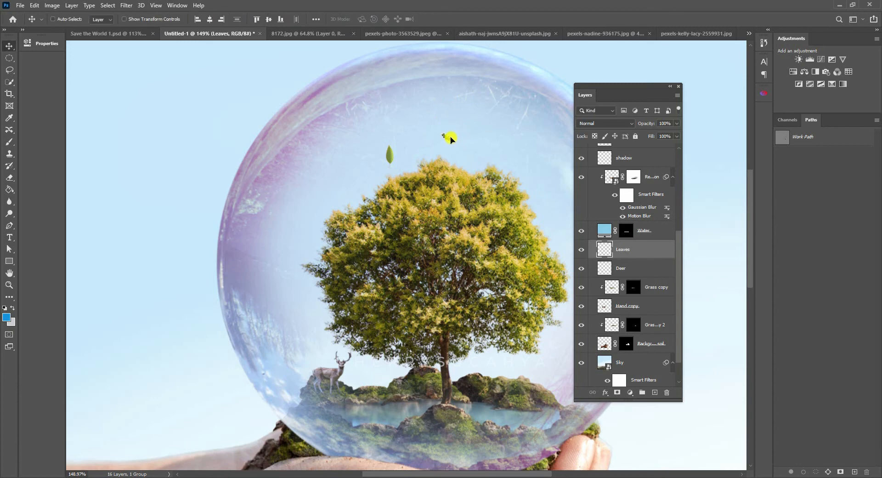
# - Place another leaf copy beside the left edge of the tree's crown, rotate it about -86° and scale it down slightly
pyautogui.moveTo(450, 137); pyautogui.dragTo(468, 120)
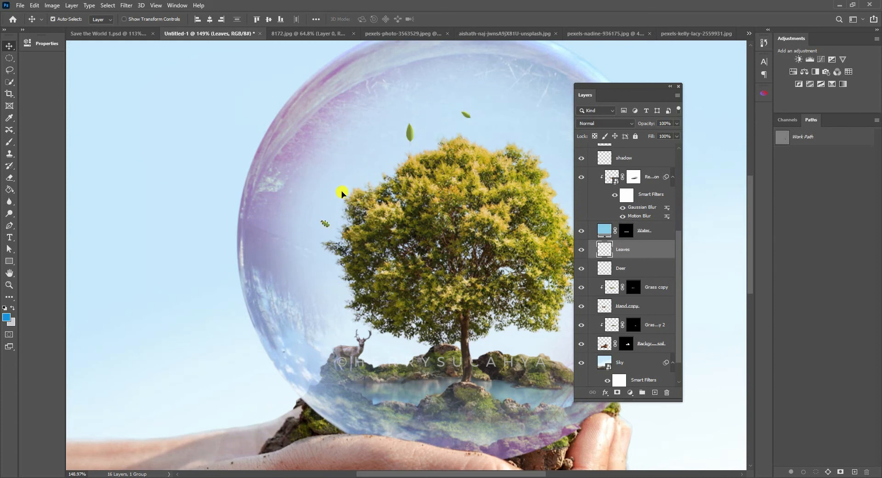
pyautogui.hotkey('ctrl', 't')
pyautogui.moveTo(324, 170)
pyautogui.mouseDown()
pyautogui.moveTo(261, 169)
pyautogui.moveTo(309, 175)
pyautogui.mouseUp()
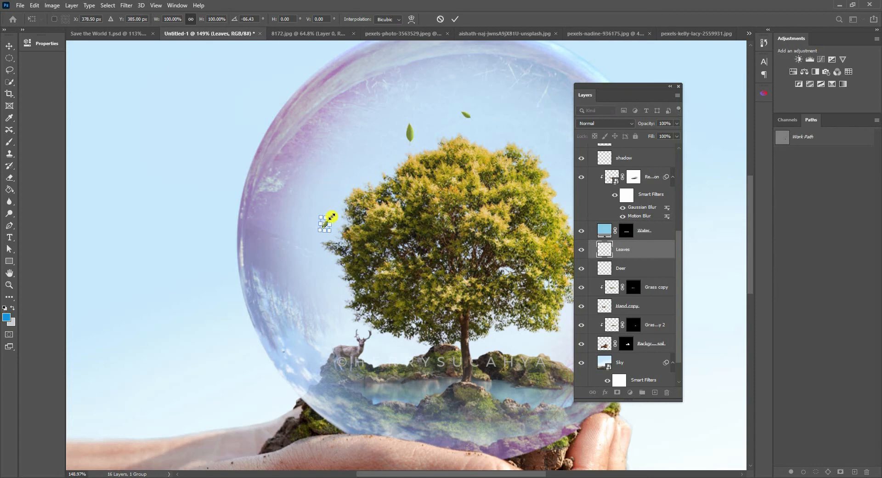
pyautogui.moveTo(331, 216); pyautogui.dragTo(327, 220)
pyautogui.press('Return')
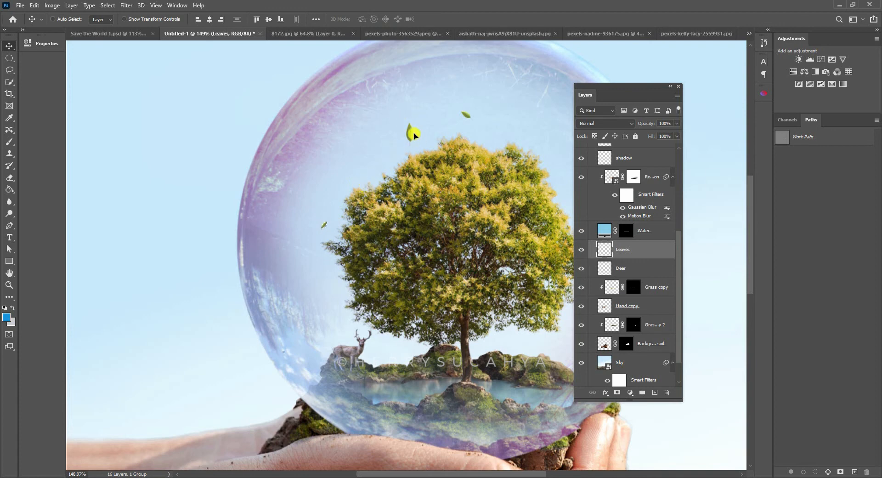
# - Lasso the large leaf and place a smaller, rotated copy of it by the upper right edge of the tree's crown
pyautogui.click(9, 70)
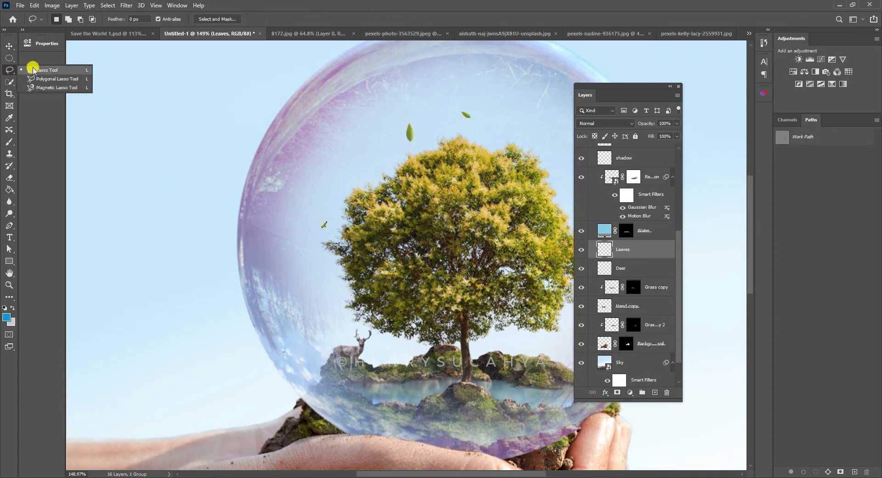
pyautogui.click(33, 70)
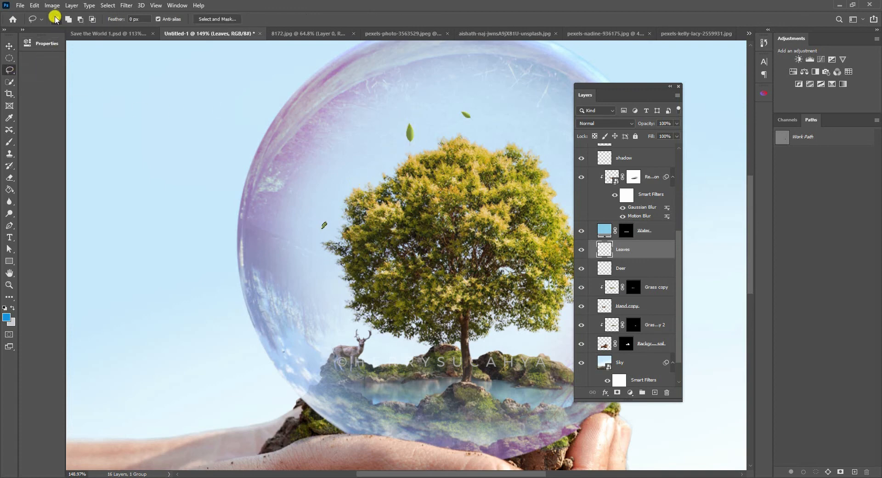
pyautogui.moveTo(408, 112)
pyautogui.mouseDown()
pyautogui.moveTo(405, 156)
pyautogui.moveTo(429, 134)
pyautogui.moveTo(412, 113)
pyautogui.mouseUp()
pyautogui.press('v')
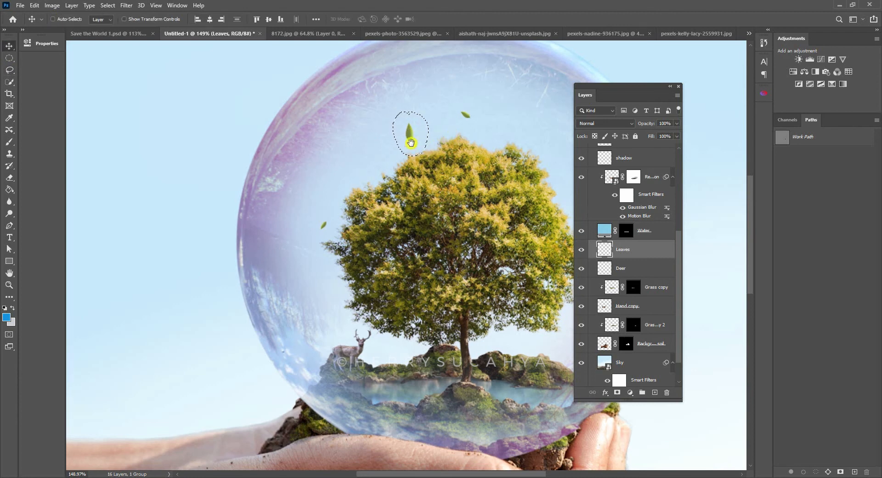
pyautogui.moveTo(409, 138); pyautogui.dragTo(356, 146)
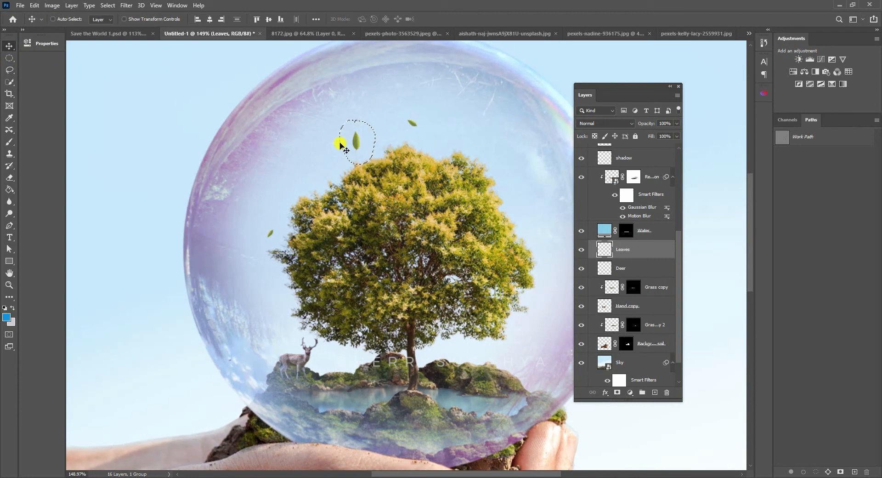
pyautogui.moveTo(359, 143); pyautogui.dragTo(512, 202)
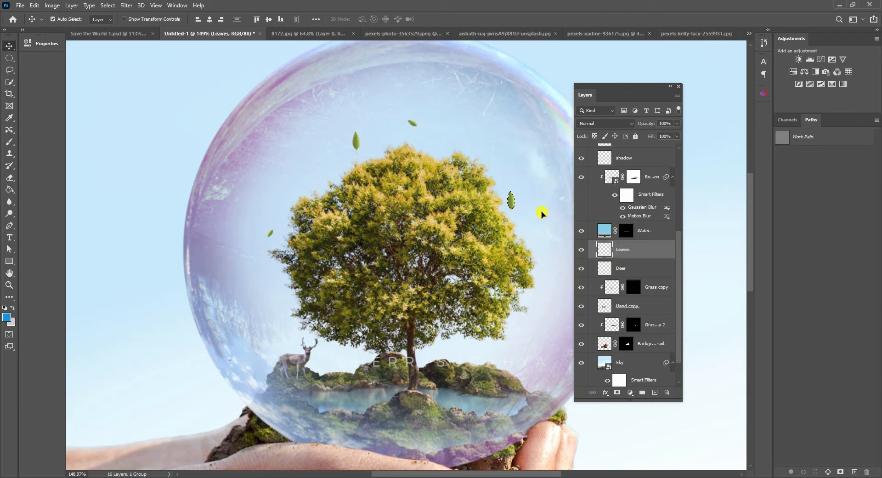
pyautogui.hotkey('ctrl', 't')
pyautogui.moveTo(514, 188)
pyautogui.mouseDown()
pyautogui.moveTo(510, 197)
pyautogui.moveTo(504, 179)
pyautogui.moveTo(522, 191)
pyautogui.mouseUp()
pyautogui.press('Return')
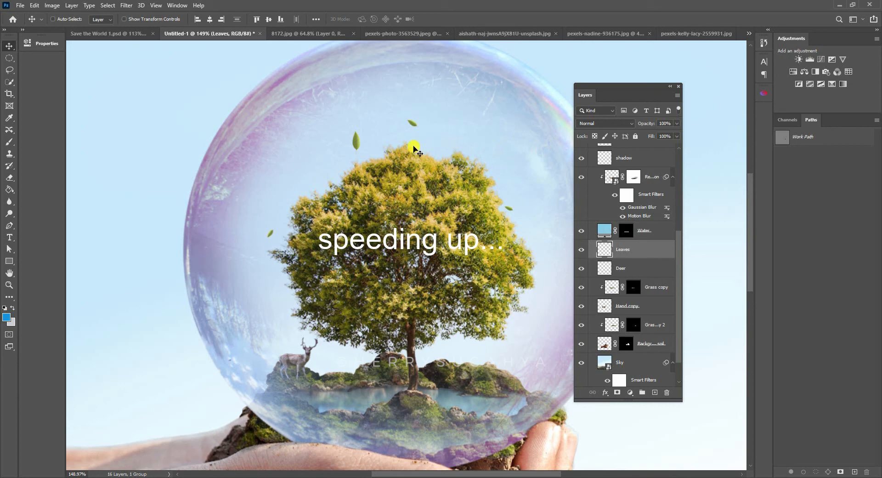
# - Scatter more resized and rotated copies of the leaf around the upper left and upper right of the tree's crown
pyautogui.press('l')
pyautogui.moveTo(368, 126); pyautogui.dragTo(313, 170)
pyautogui.press('v')
pyautogui.hotkey('ctrl', 't')
pyautogui.moveTo(321, 161)
pyautogui.mouseDown()
pyautogui.moveTo(325, 175)
pyautogui.moveTo(437, 150)
pyautogui.moveTo(504, 169)
pyautogui.mouseUp()
pyautogui.press('Return')
pyautogui.hotkey('ctrl', 't')
pyautogui.press('Return')
# - Adjust the large leaf above the crown and place a copy beneath the crown, scaled to about 68% and rotated about 127°
pyautogui.moveTo(356, 140); pyautogui.dragTo(362, 140)
pyautogui.hotkey('ctrl', 't')
pyautogui.press('Return')
pyautogui.moveTo(389, 248); pyautogui.dragTo(461, 340)
pyautogui.hotkey('ctrl', 't')
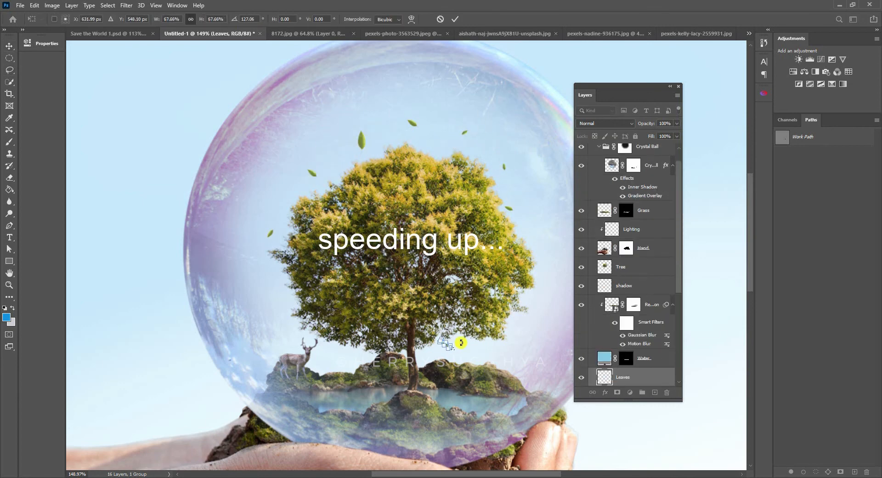
pyautogui.press('Return')
pyautogui.hotkey('ctrl', '0')
pyautogui.press('z')
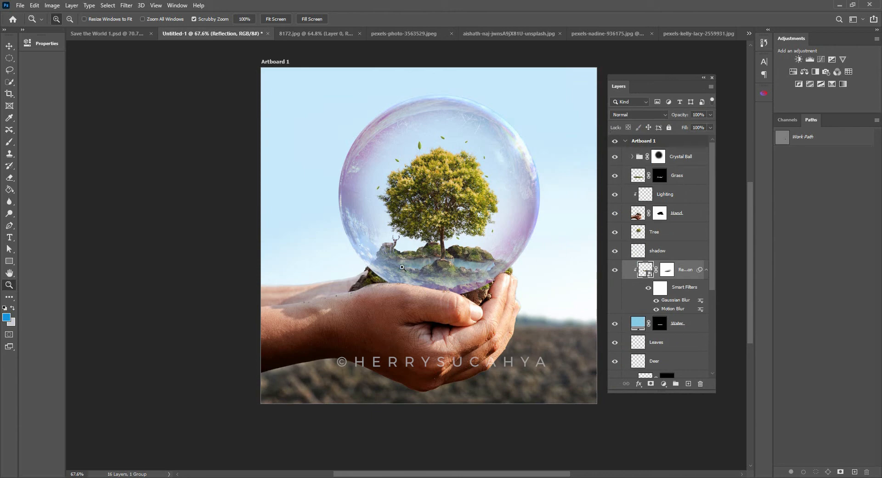
# - Select Artboard 1 as a whole and collapse its list of layers
pyautogui.click(642, 155)
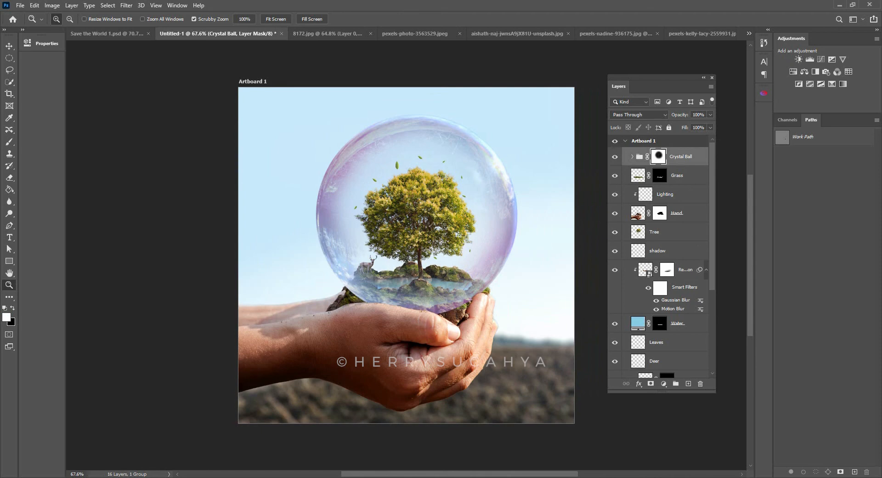
pyautogui.click(127, 5)
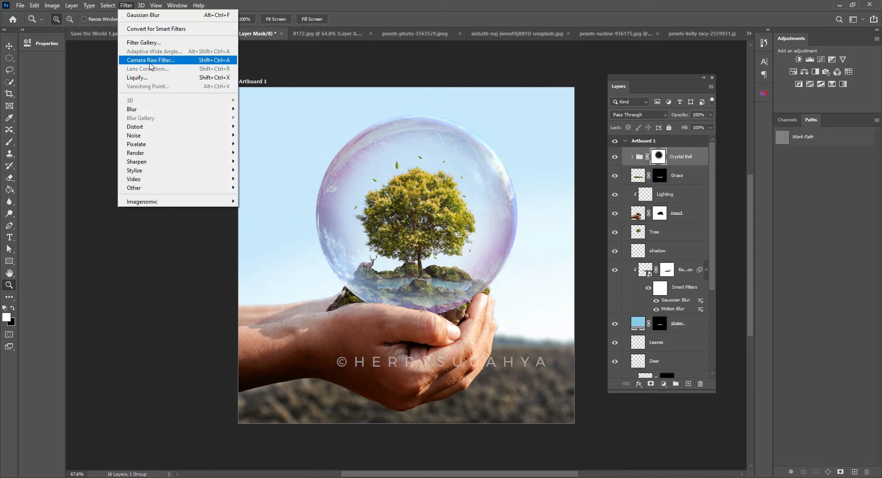
pyautogui.click(679, 146)
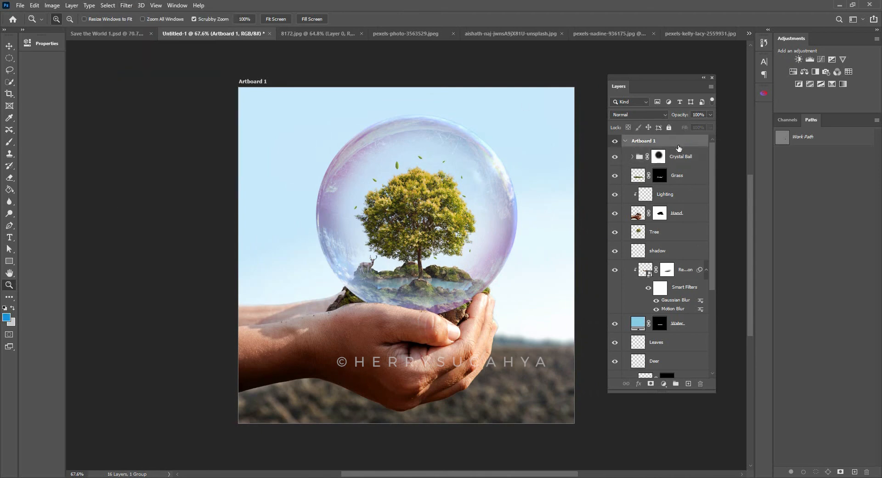
pyautogui.moveTo(714, 150)
pyautogui.mouseDown()
pyautogui.moveTo(711, 250)
pyautogui.moveTo(718, 135)
pyautogui.mouseUp()
pyautogui.click(627, 142)
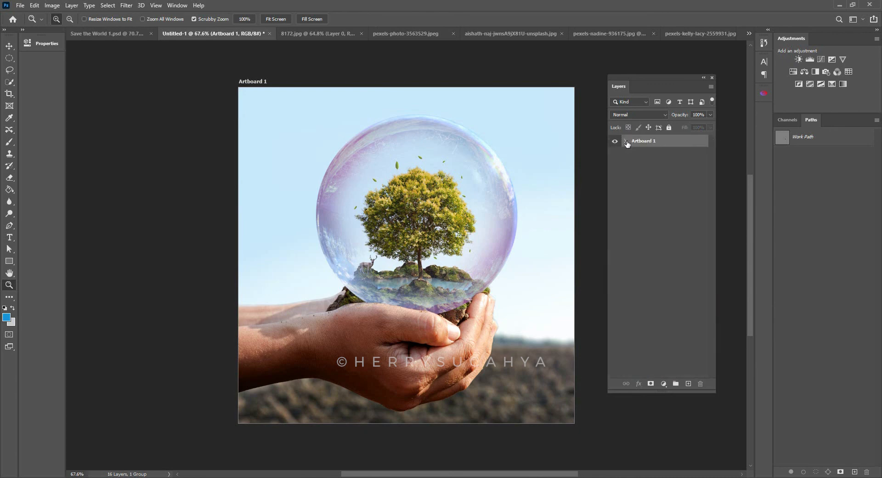
# - Expand Artboard 1, select all of its layers and convert them into a single smart object
pyautogui.click(627, 141)
pyautogui.rightClick(641, 144)
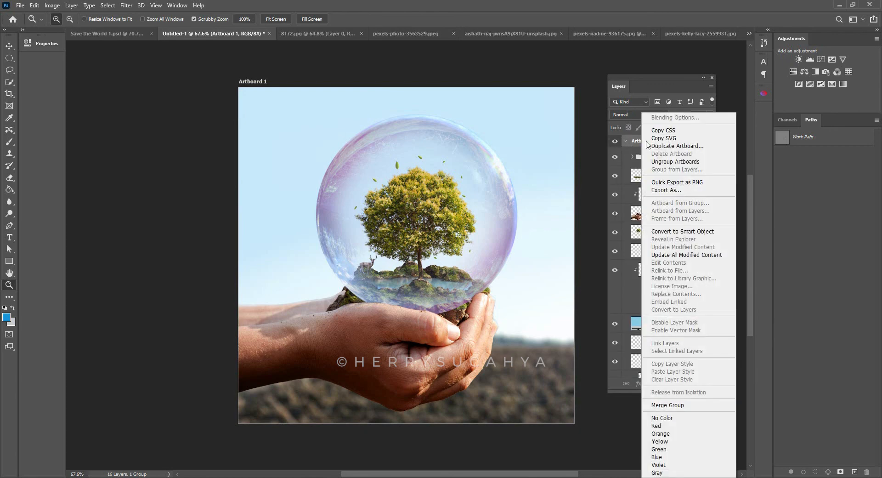
pyautogui.click(671, 89)
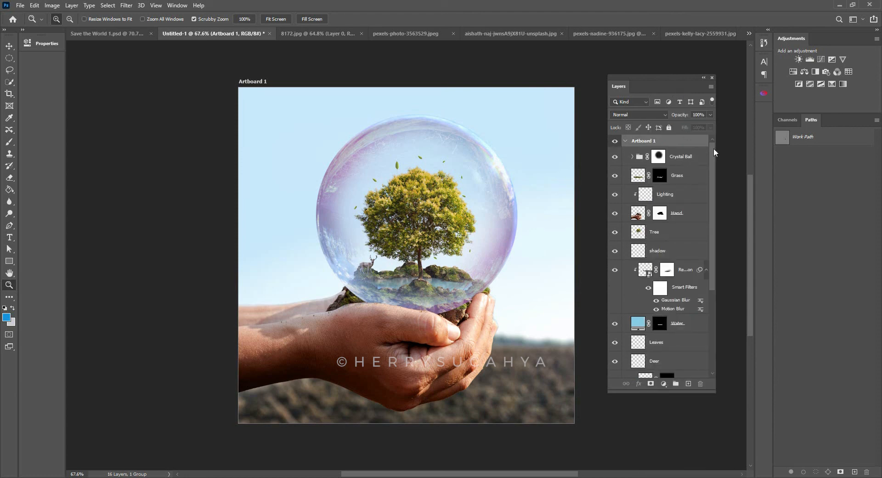
pyautogui.click(108, 6)
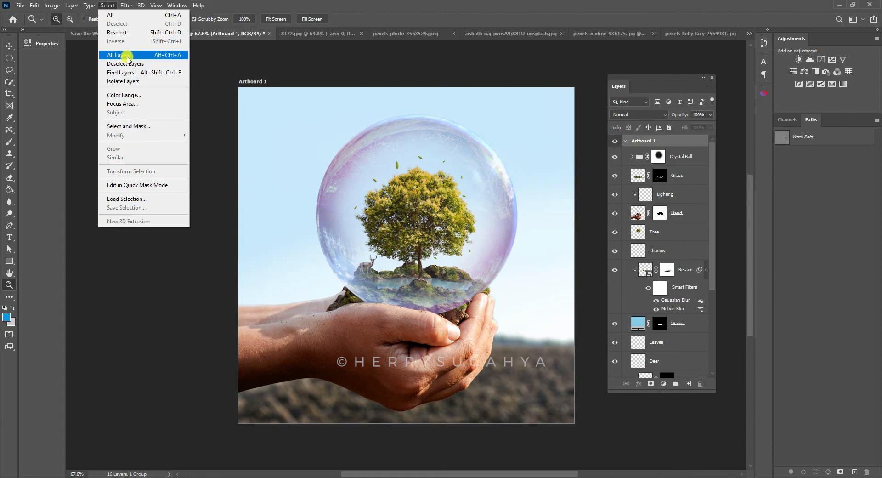
pyautogui.click(161, 55)
pyautogui.rightClick(673, 140)
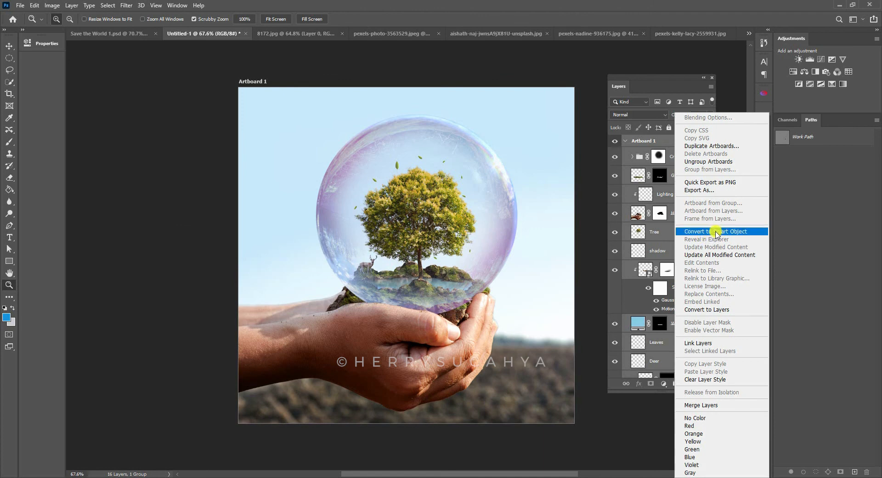
pyautogui.click(719, 233)
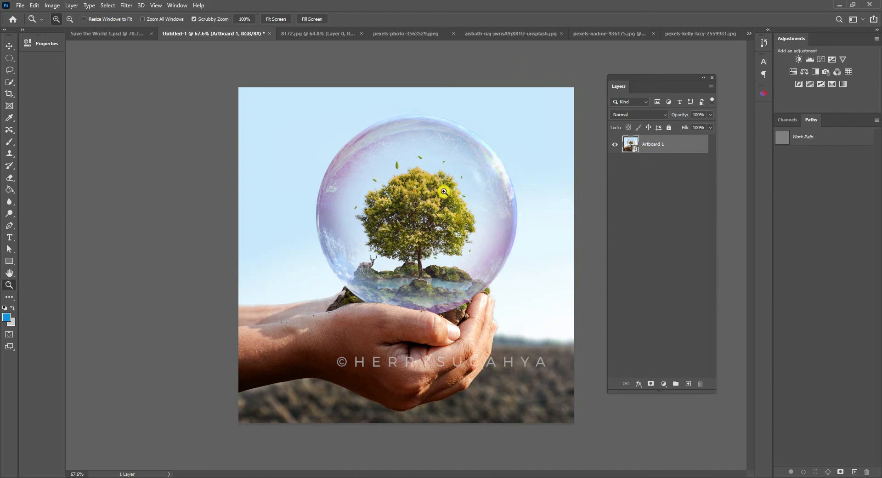
# - Open the contents of the Artboard 1 smart object, check that its layers are still editable, and close it
pyautogui.doubleClick(636, 151)
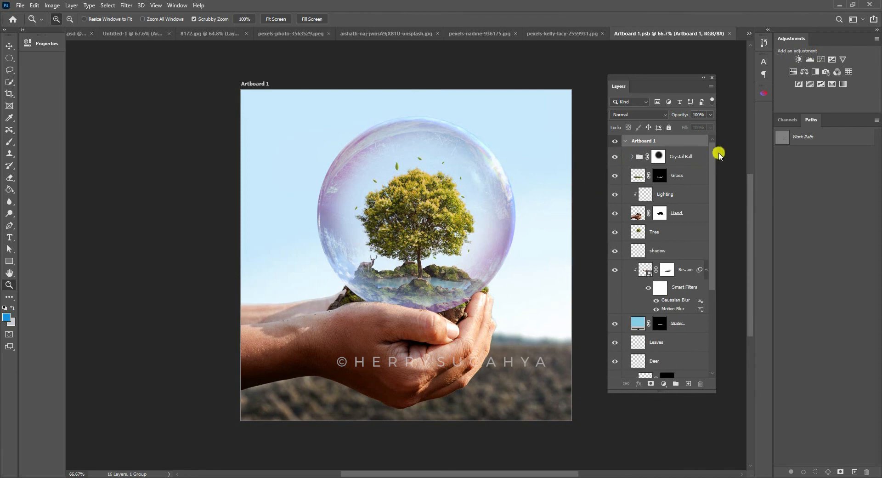
pyautogui.moveTo(714, 163); pyautogui.dragTo(703, 143)
pyautogui.click(20, 6)
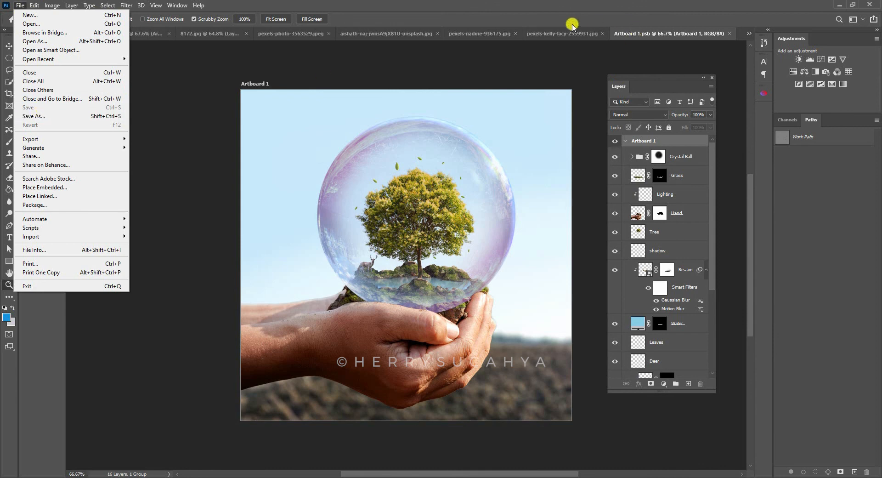
pyautogui.click(658, 36)
pyautogui.click(730, 33)
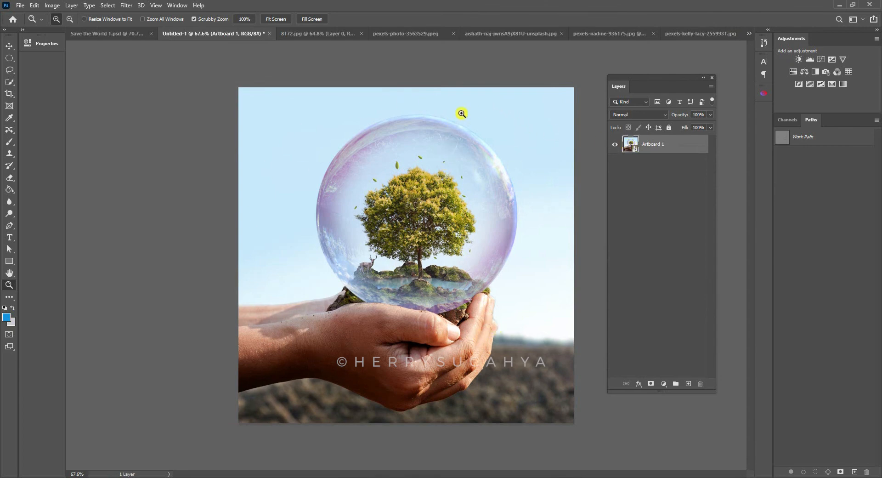
# - Start the Camera Raw Filter on Artboard 1 and lower the Color Mixer saturation of oranges to about -21 and of reds slightly
pyautogui.click(125, 5)
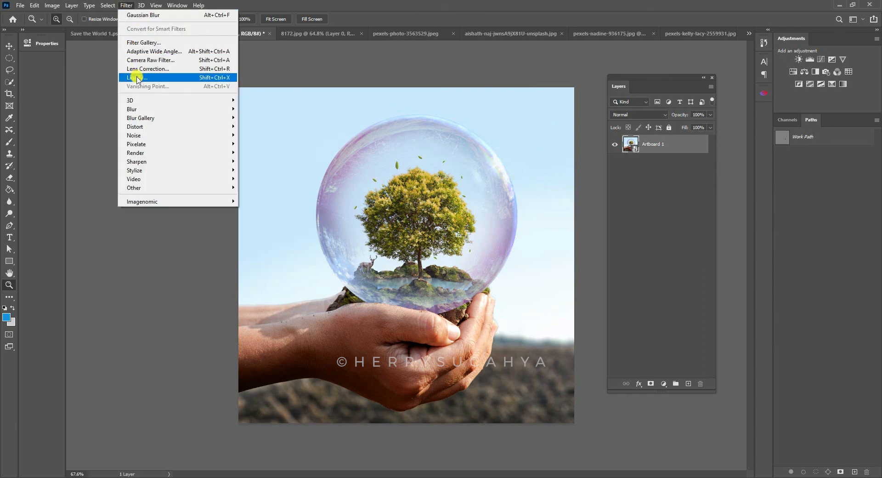
pyautogui.click(151, 59)
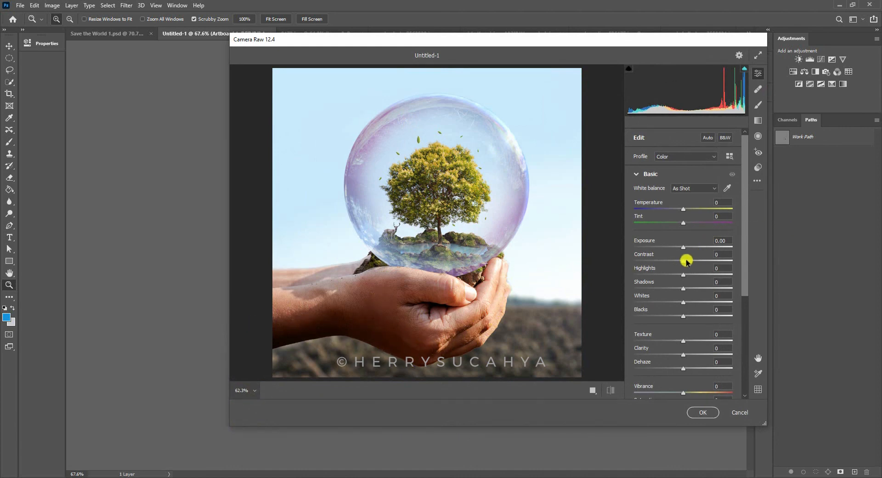
pyautogui.scroll(-2, 744, 243)
pyautogui.scroll(2, 744, 248)
pyautogui.moveTo(743, 190); pyautogui.dragTo(754, 285)
pyautogui.click(662, 307)
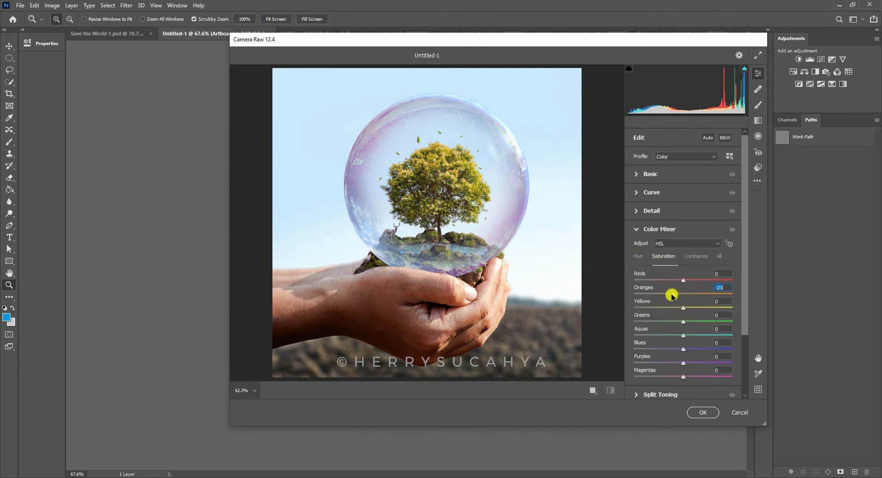
pyautogui.moveTo(684, 280); pyautogui.dragTo(679, 280)
pyautogui.click(636, 229)
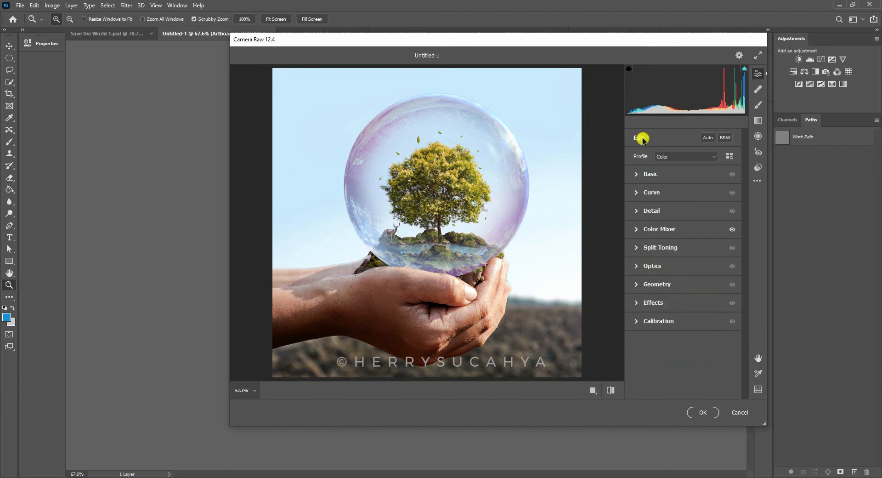
# - Add a dark vignette around the image edges and set Sharpening to 18 in the Camera Raw Filter
pyautogui.click(643, 303)
pyautogui.moveTo(681, 340); pyautogui.dragTo(665, 342)
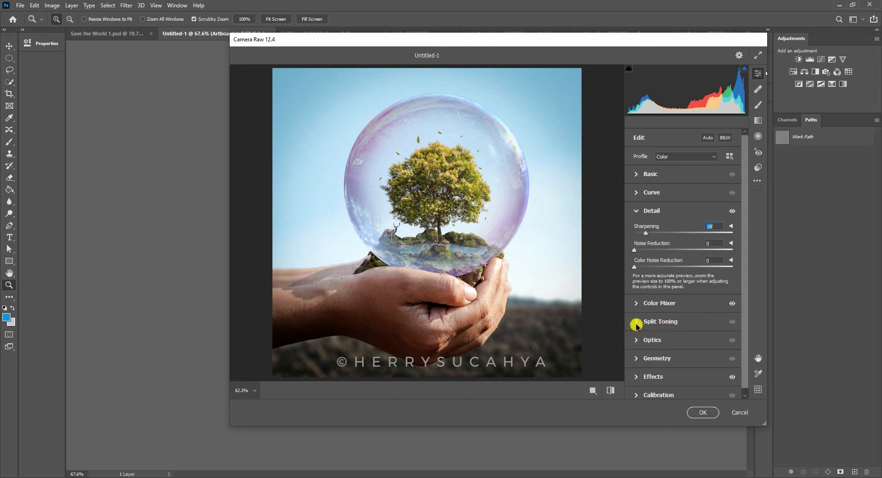
# - Apply Split Toning with highlights at hue 177 and saturation 18, and shadows at hue 37 and saturation 3
pyautogui.click(637, 324)
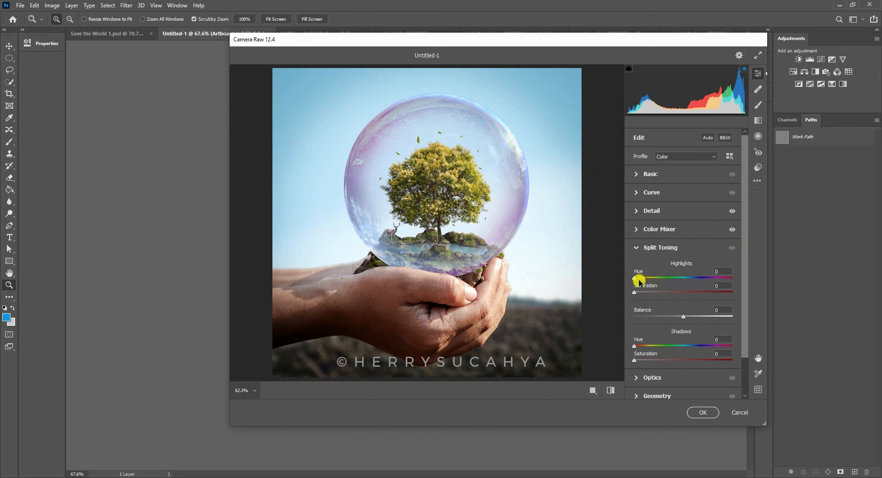
pyautogui.moveTo(639, 280); pyautogui.dragTo(653, 293)
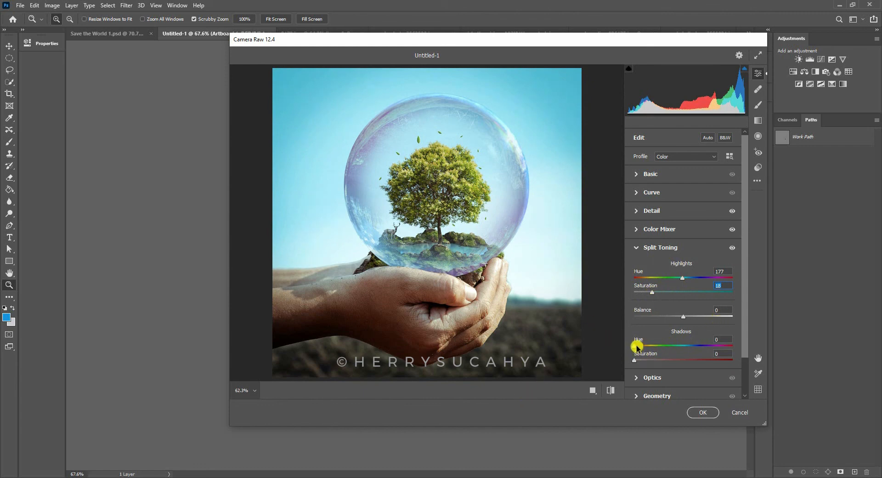
pyautogui.moveTo(644, 345)
pyautogui.mouseDown()
pyautogui.moveTo(649, 362)
pyautogui.moveTo(642, 362)
pyautogui.mouseUp()
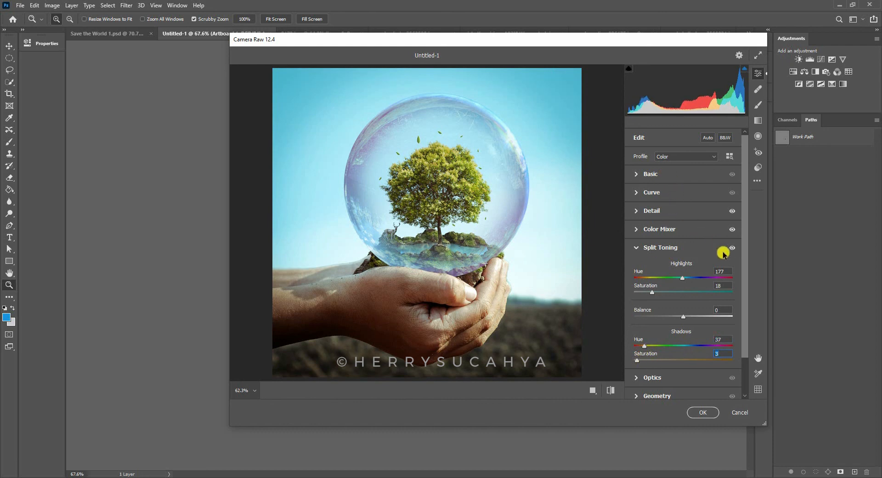
pyautogui.click(681, 247)
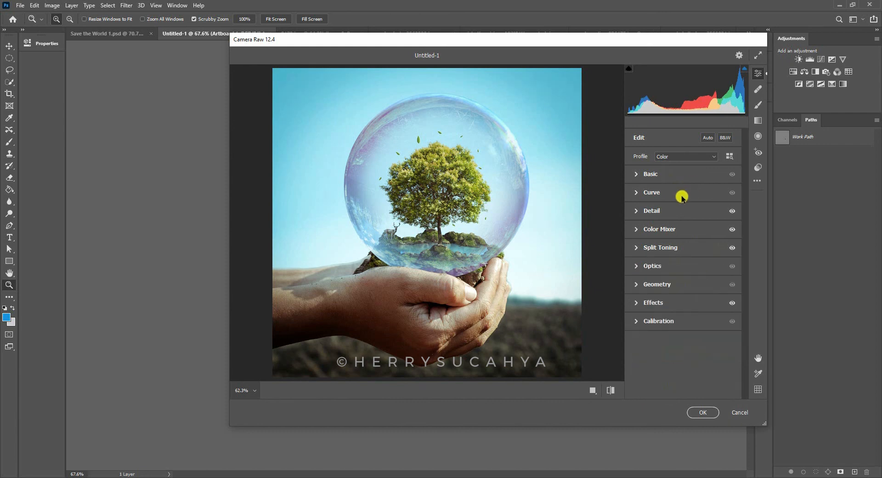
# - Shift the Color Mixer hue of the blues towards aqua
pyautogui.click(637, 229)
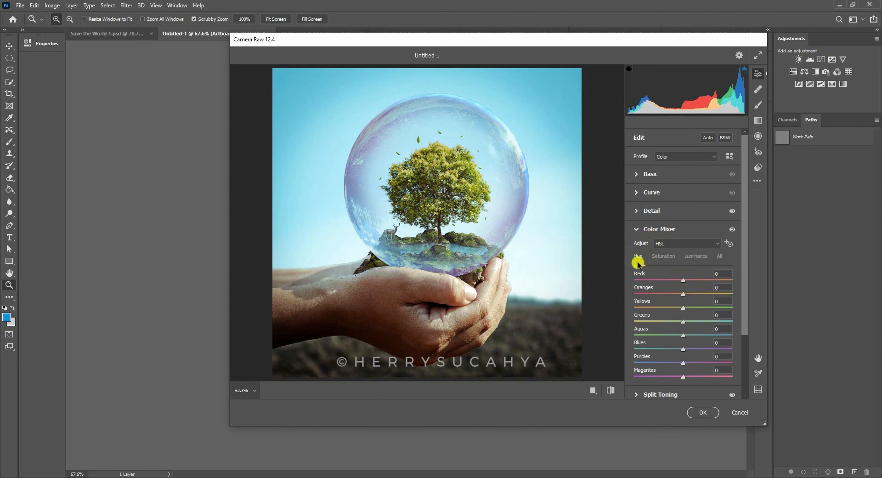
pyautogui.press('Up')
pyautogui.moveTo(683, 349); pyautogui.dragTo(669, 348)
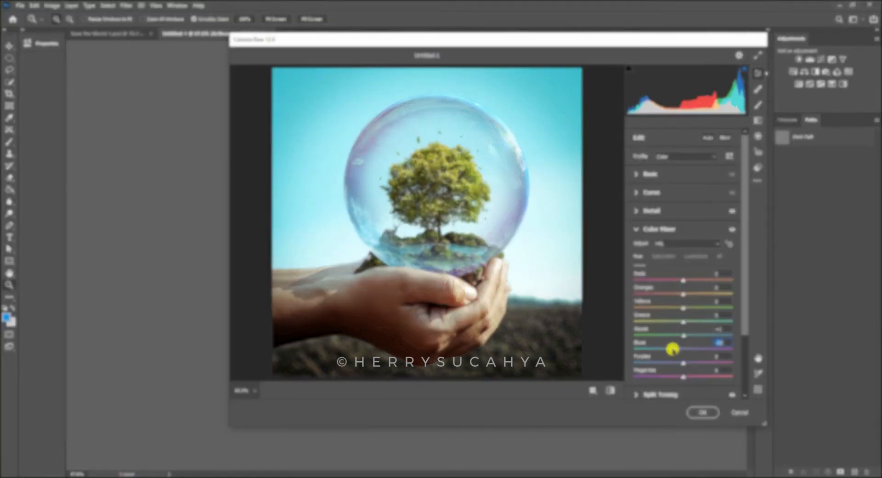